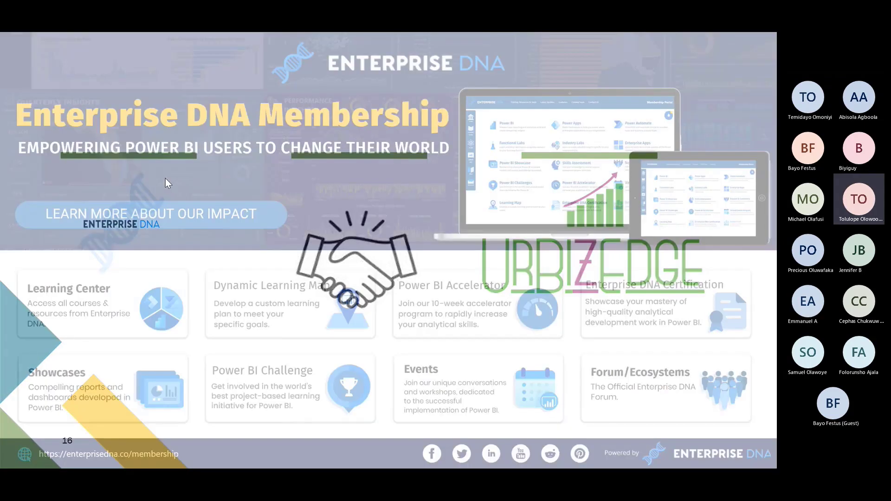
- Advance the slideshow to the About Us slide describing UrBizEdge
{"action": "left_click", "coordinate": [165, 178]}
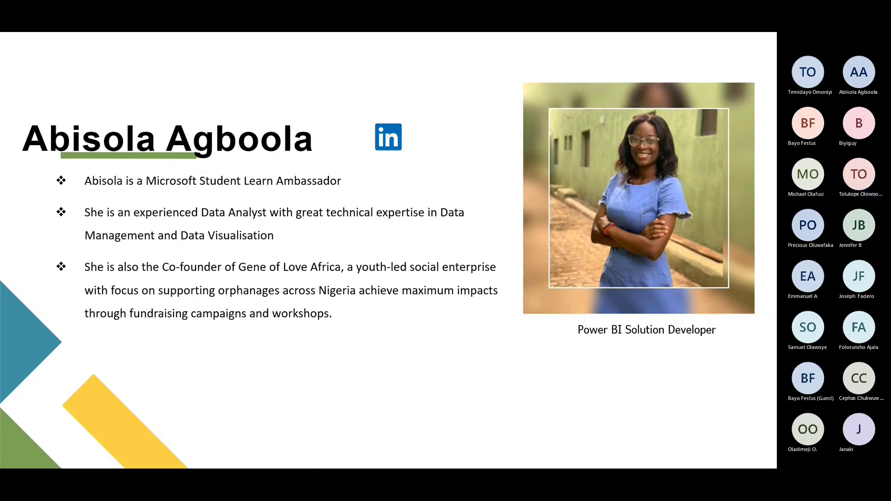
- End the PowerPoint slideshow from the speaker profile slide
{"action": "key", "text": "Escape"}
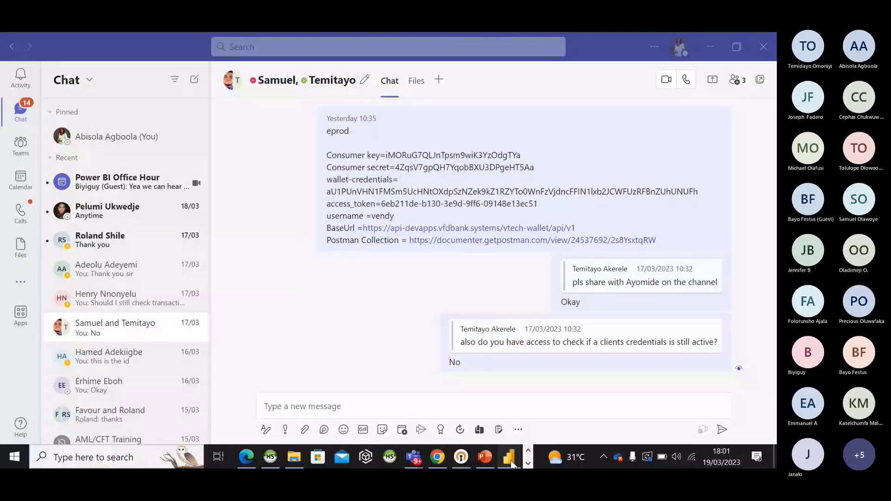
- Bring the Power BI Desktop DATA SCIENCE JOB SALARIES report to the front from the taskbar
{"action": "left_click", "coordinate": [509, 458]}
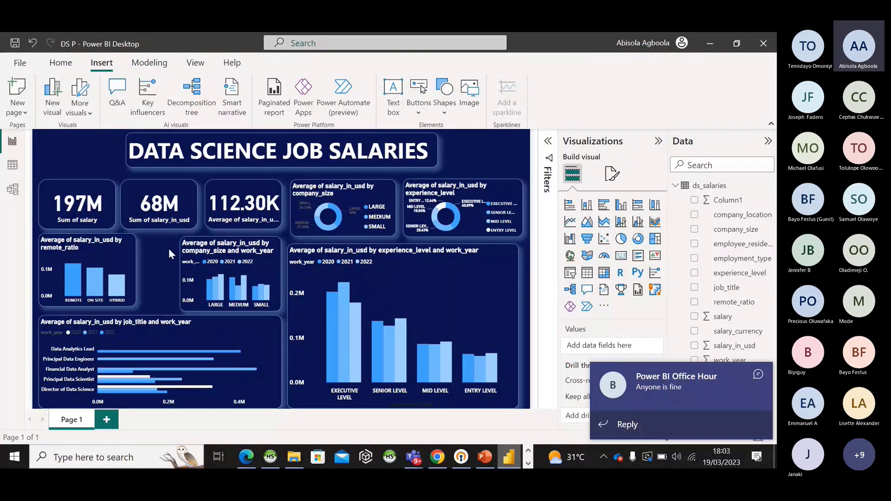
- Add a blank Page 2 beside the Page 1 tab
{"action": "left_click", "coordinate": [108, 419]}
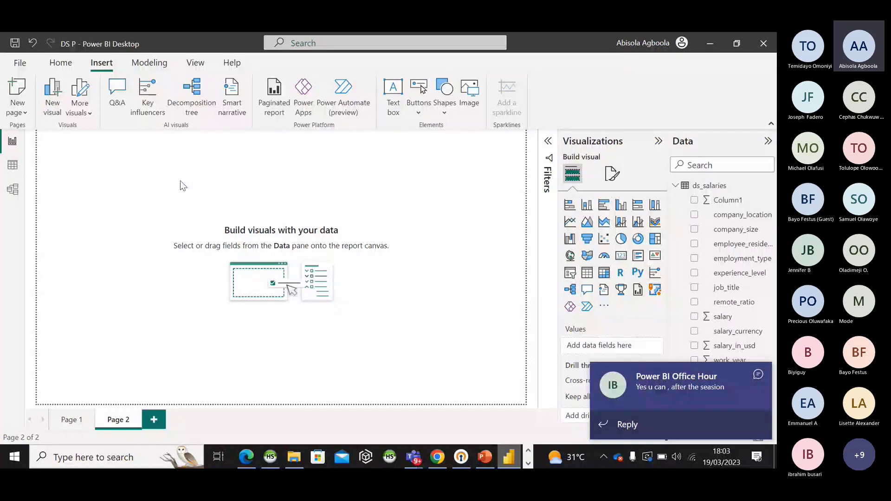
- Check the ds_salaries table in Data view, return to the empty Page 2, and show the Home ribbon
{"action": "left_click", "coordinate": [13, 166]}
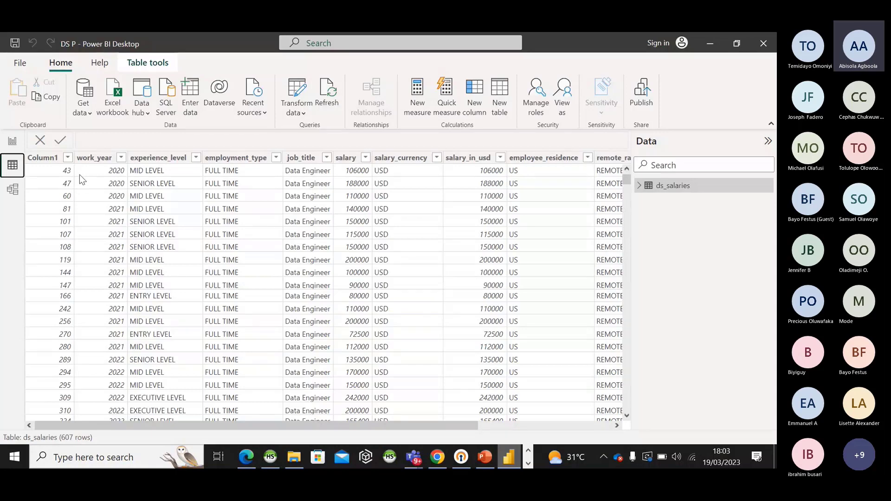
{"action": "left_click", "coordinate": [13, 142]}
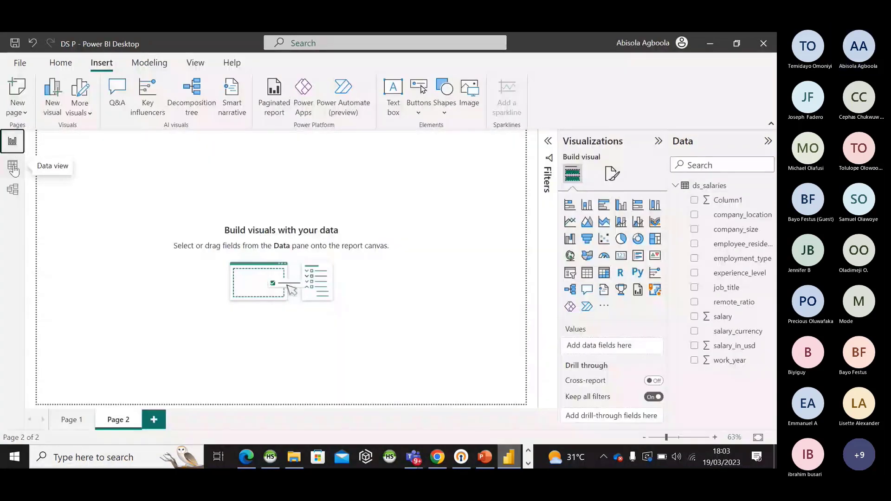
{"action": "left_click", "coordinate": [13, 166]}
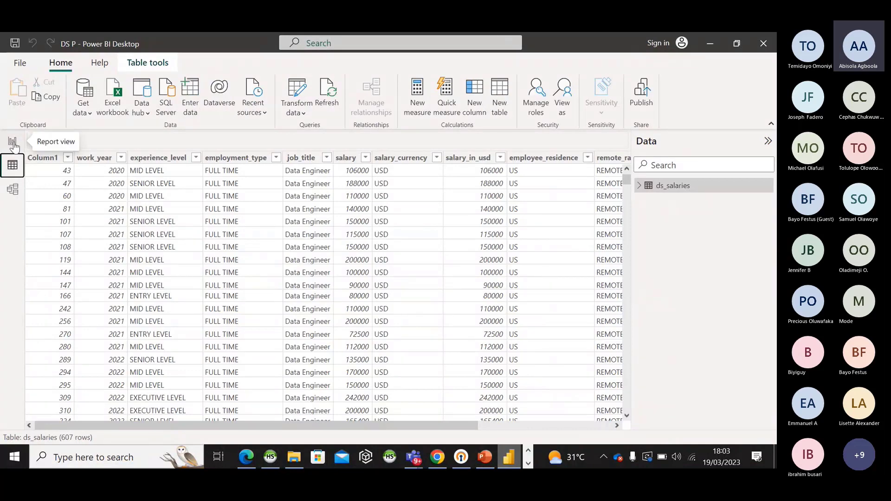
{"action": "left_click", "coordinate": [13, 143]}
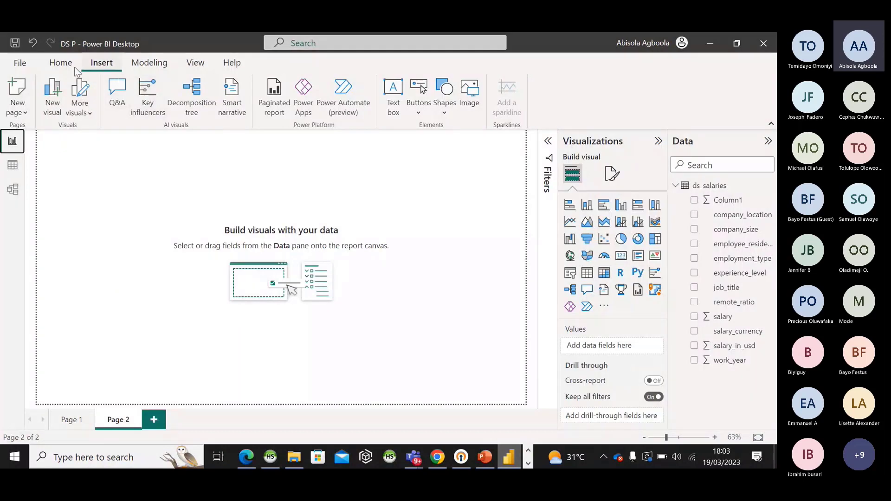
{"action": "left_click", "coordinate": [56, 65]}
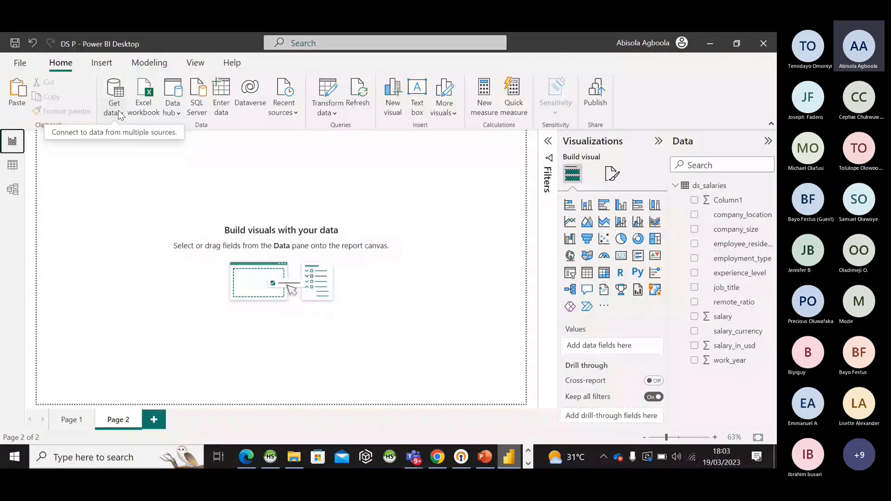
- Start an Excel workbook import and select ds_salaries from Downloads with All Files (*.*) shown
{"action": "left_click", "coordinate": [117, 113]}
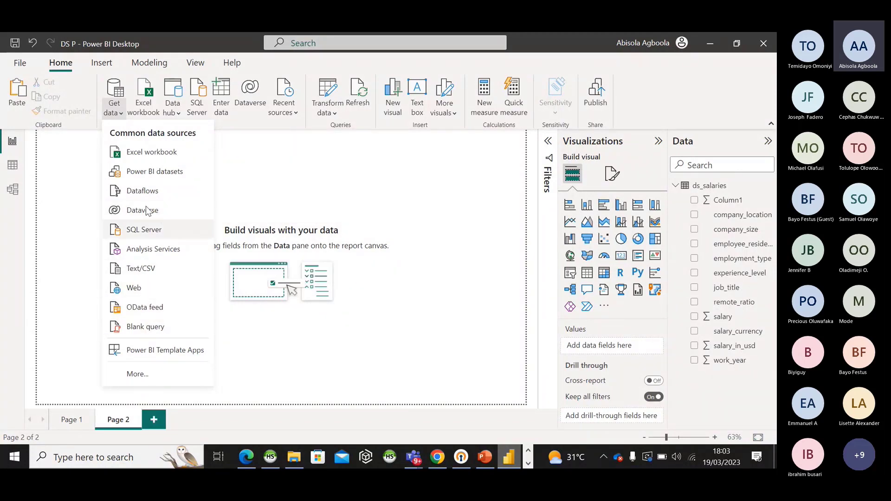
{"action": "left_click", "coordinate": [131, 152]}
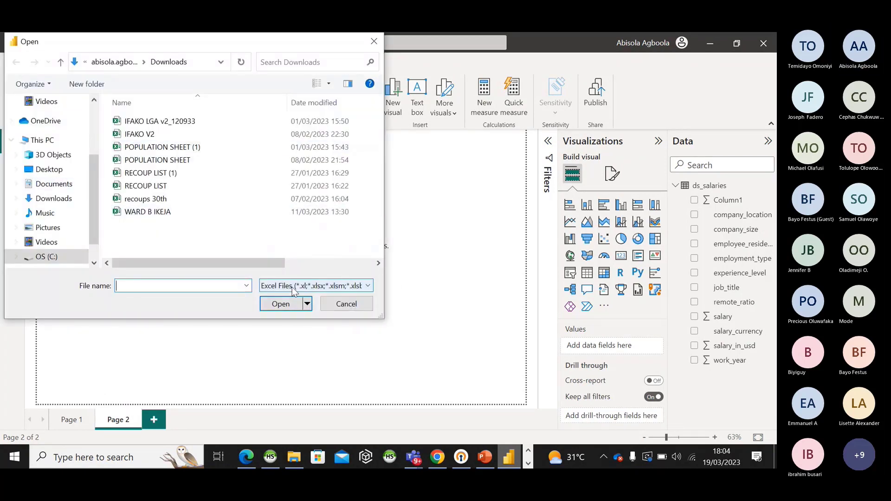
{"action": "left_click", "coordinate": [279, 285]}
{"action": "left_click", "coordinate": [277, 309]}
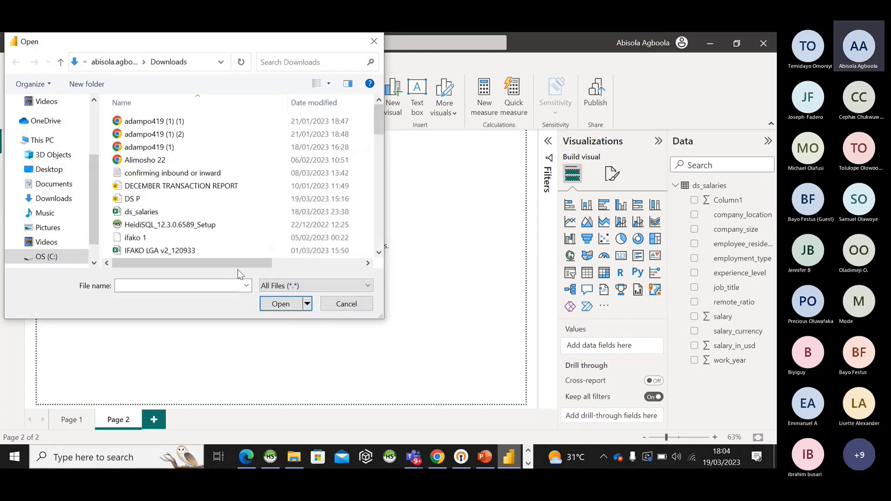
{"action": "left_click", "coordinate": [148, 214]}
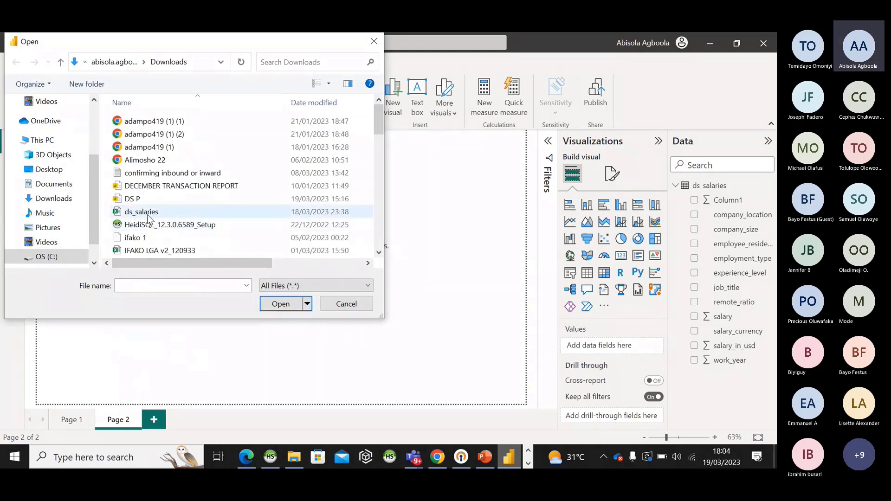
- Open ds_salaries.csv to show its comma-delimited import preview
{"action": "left_click", "coordinate": [281, 302]}
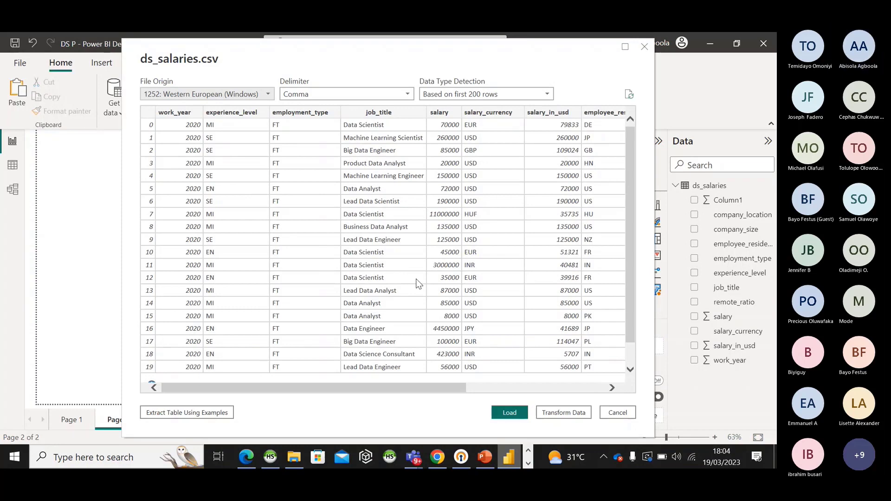
- Send ds_salaries to Power Query as ds_salaries (2) and select the experience_level column
{"action": "left_click", "coordinate": [559, 414]}
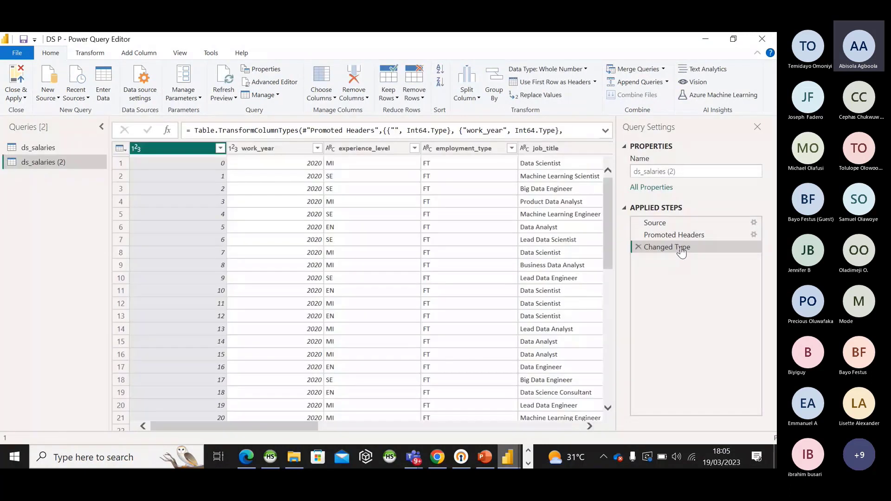
{"action": "mouse_move", "coordinate": [249, 156]}
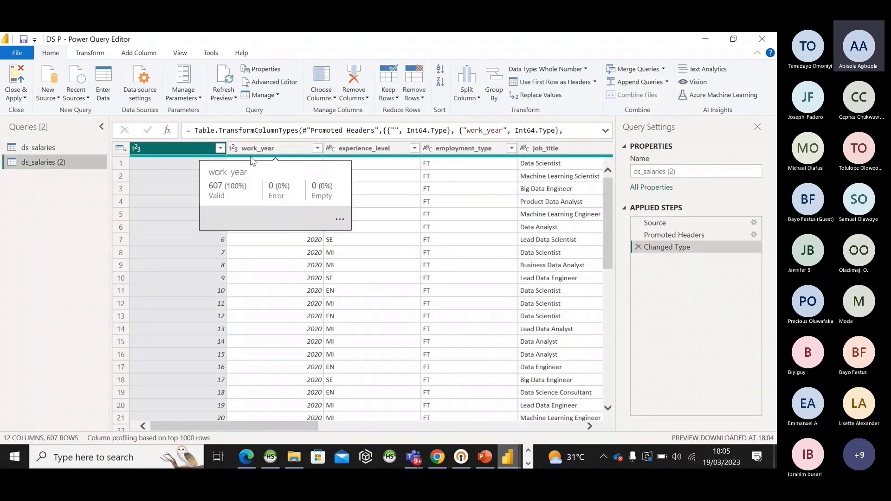
{"action": "left_click", "coordinate": [353, 150]}
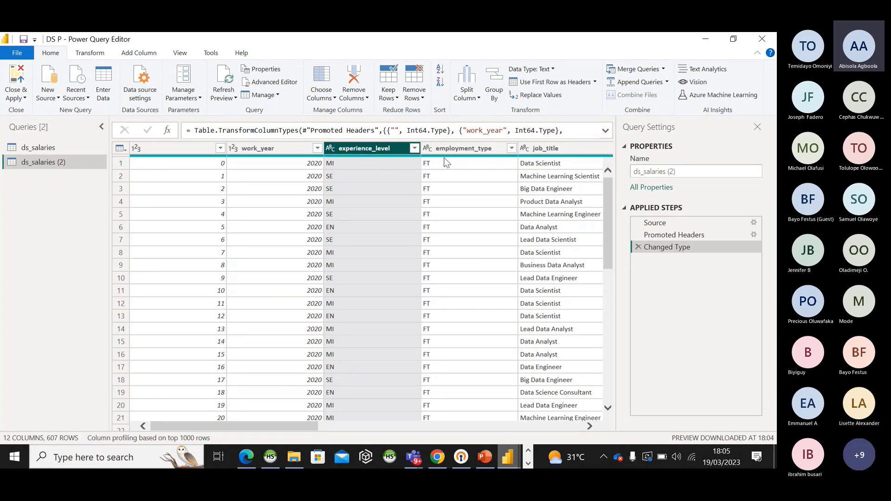
{"action": "left_click", "coordinate": [588, 427]}
{"action": "left_click", "coordinate": [588, 426]}
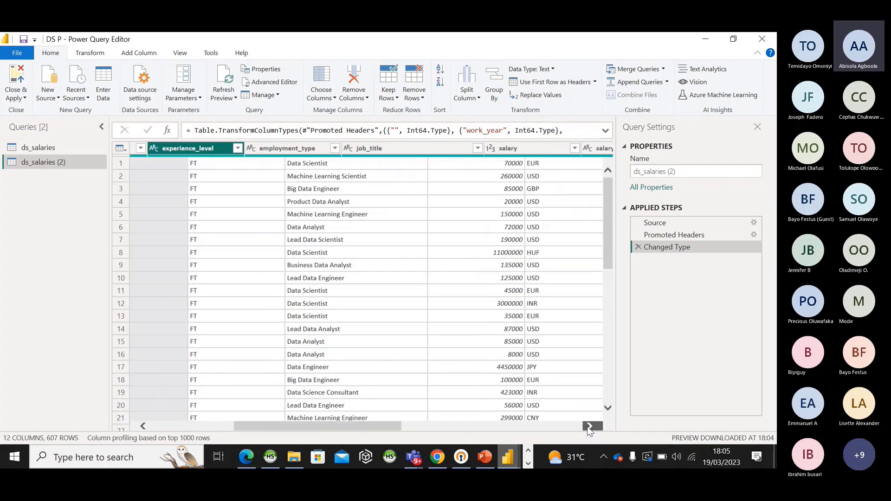
{"action": "left_click", "coordinate": [588, 426]}
{"action": "left_click", "coordinate": [587, 426]}
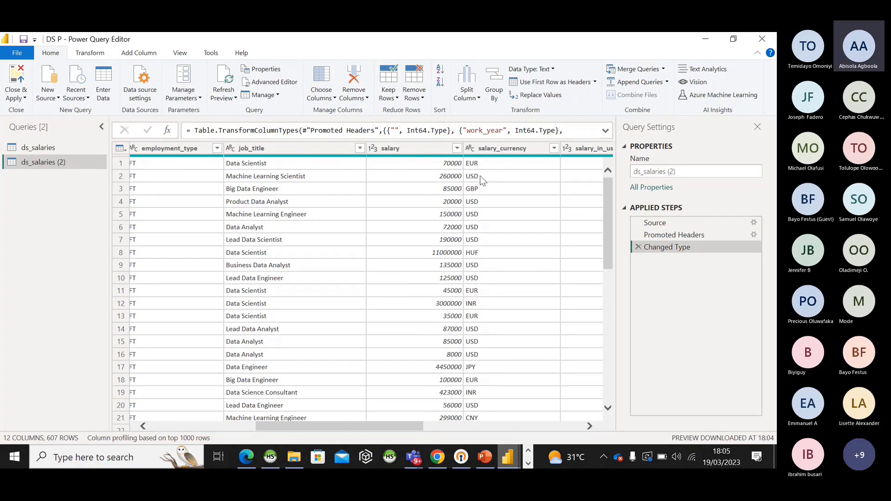
{"action": "left_click", "coordinate": [589, 426]}
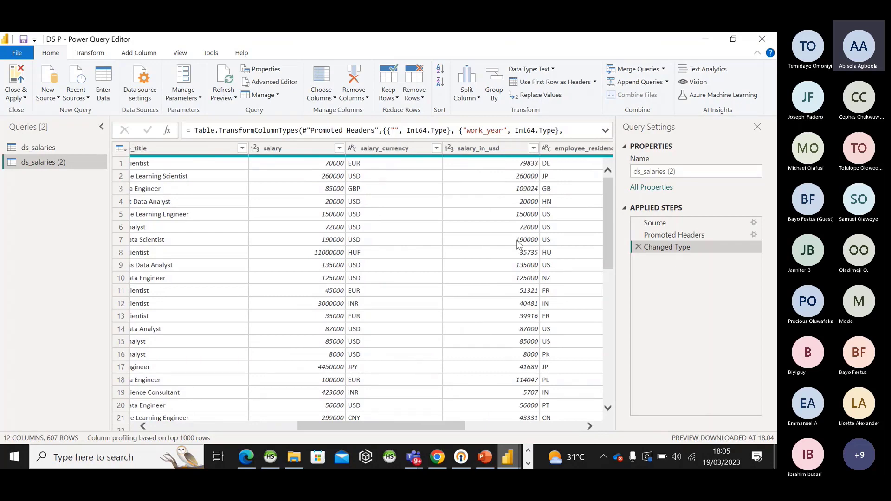
{"action": "left_click", "coordinate": [590, 426]}
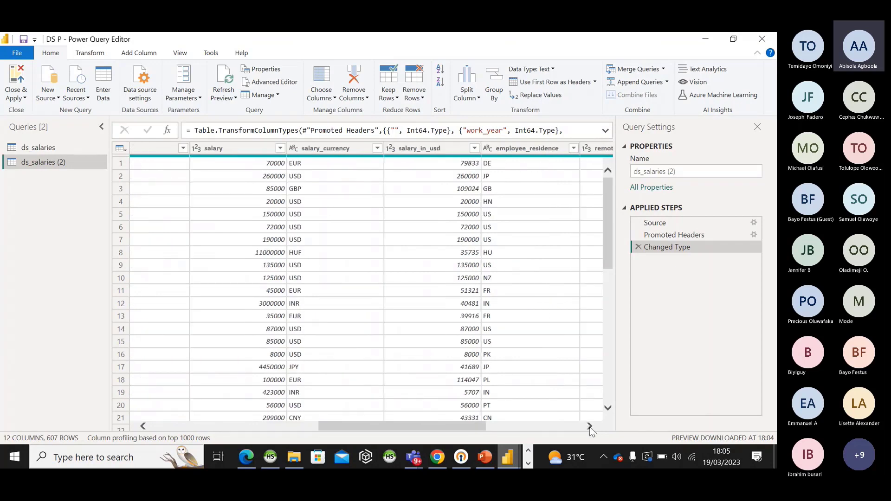
{"action": "left_click", "coordinate": [589, 426]}
{"action": "left_click", "coordinate": [589, 425]}
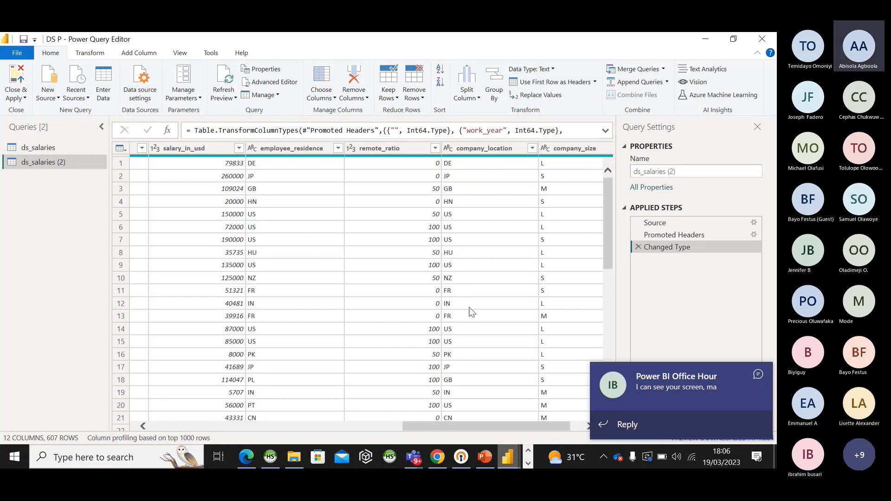
{"action": "left_click", "coordinate": [588, 426]}
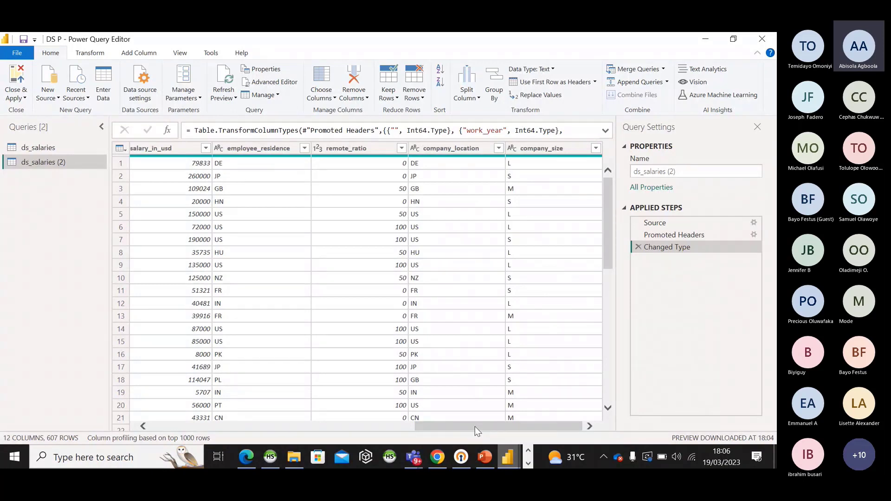
{"action": "left_click_drag", "start_coordinate": [474, 426], "coordinate": [206, 427]}
{"action": "left_click", "coordinate": [362, 148]}
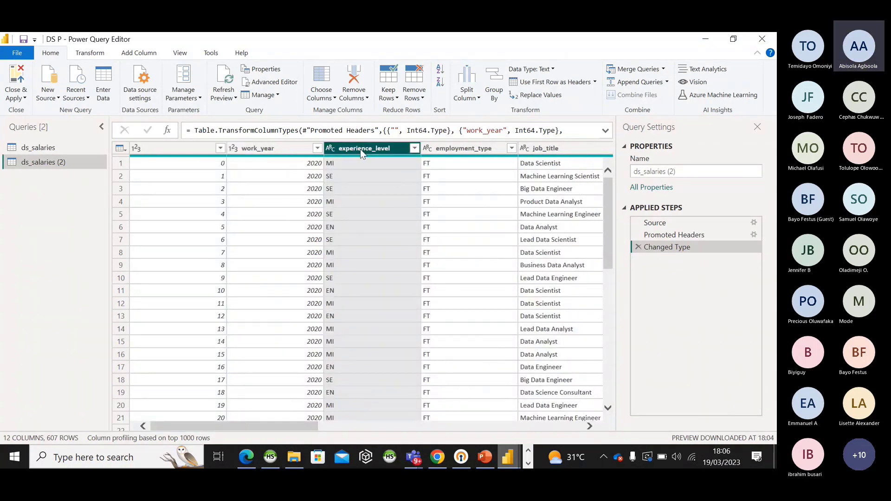
- Look at the Replace Values dialog, cancel it, and list experience_level values EN, EX, MI, SE
{"action": "right_click", "coordinate": [360, 149]}
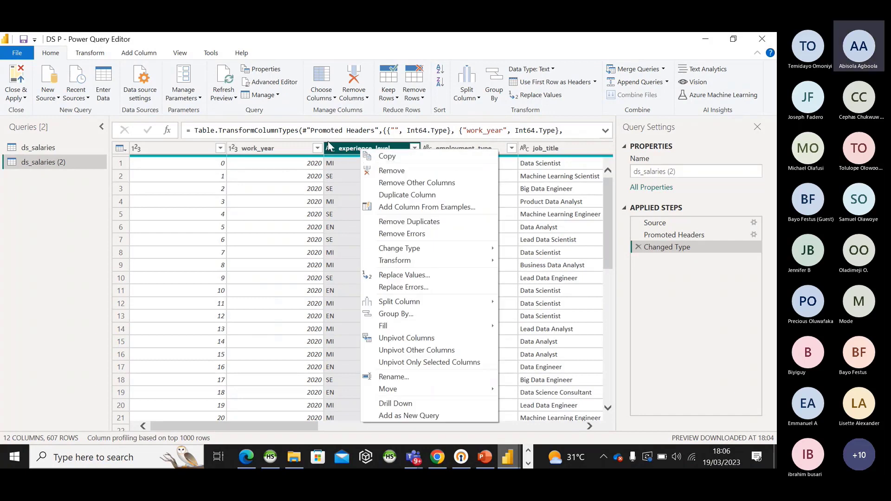
{"action": "key", "text": "Escape"}
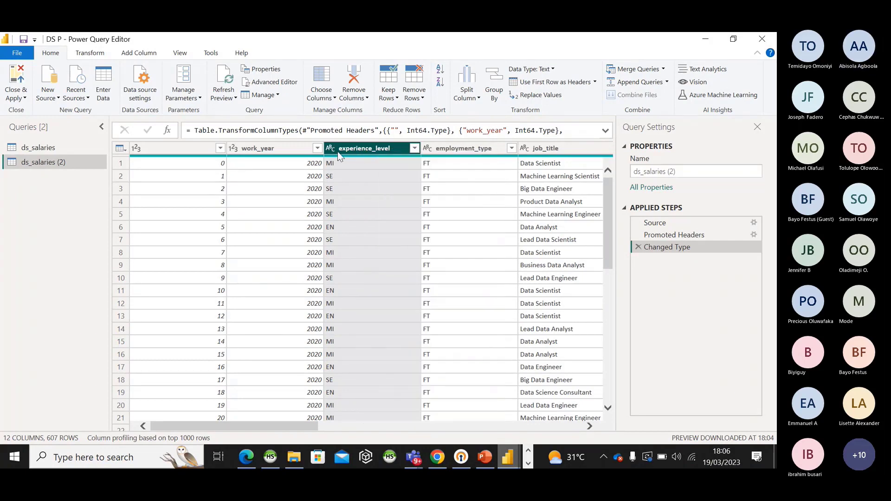
{"action": "left_click", "coordinate": [78, 57]}
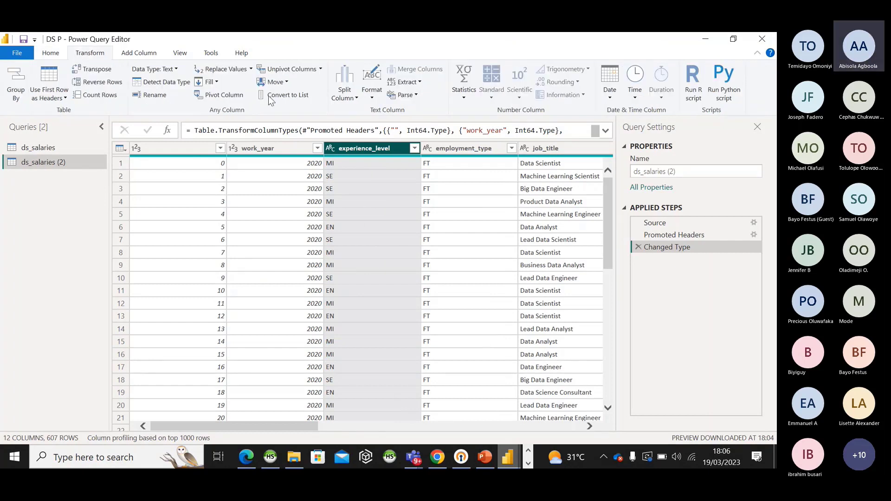
{"action": "left_click", "coordinate": [251, 68]}
{"action": "left_click", "coordinate": [247, 81]}
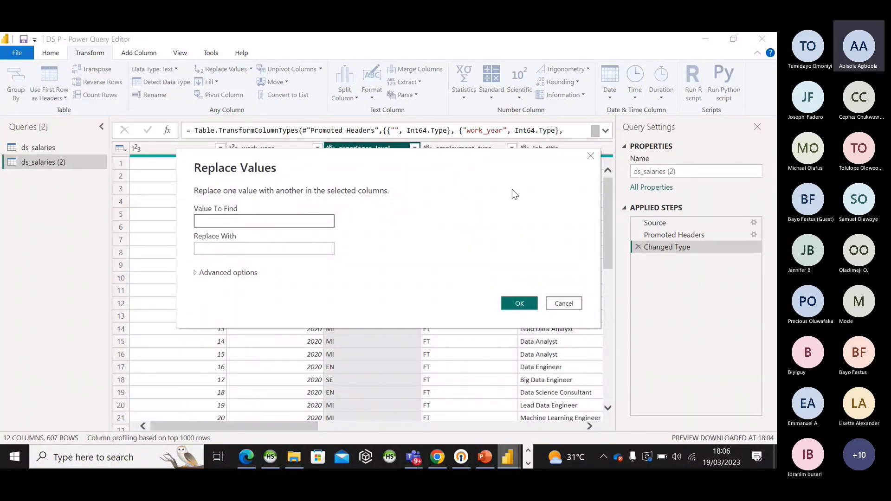
{"action": "left_click", "coordinate": [591, 156]}
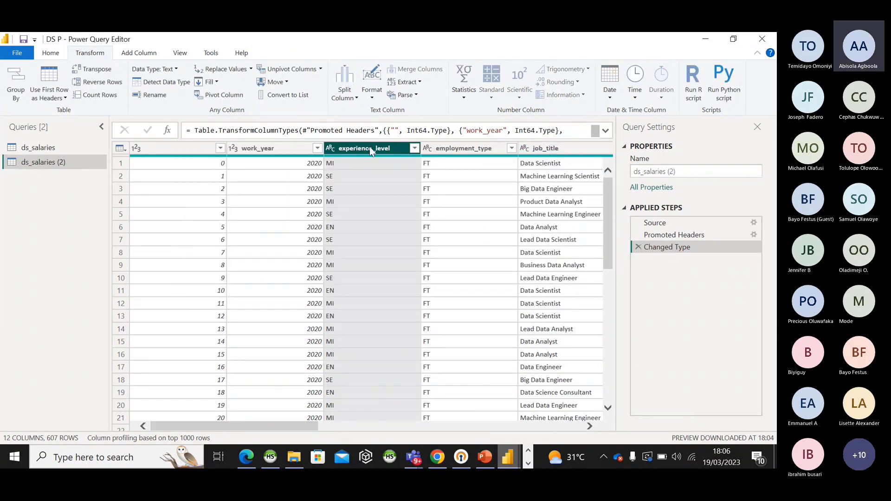
{"action": "left_click", "coordinate": [414, 148]}
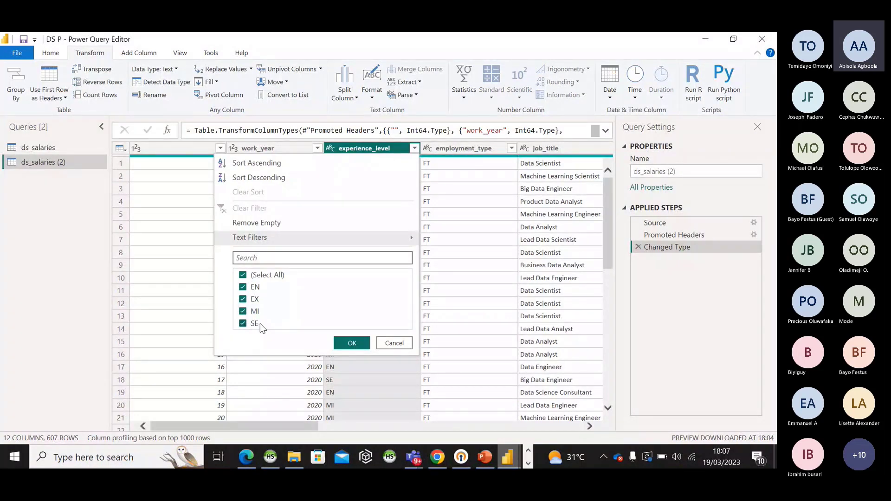
- Close the filter list and replace MI with MID LEVEL in experience_level
{"action": "left_click", "coordinate": [351, 344]}
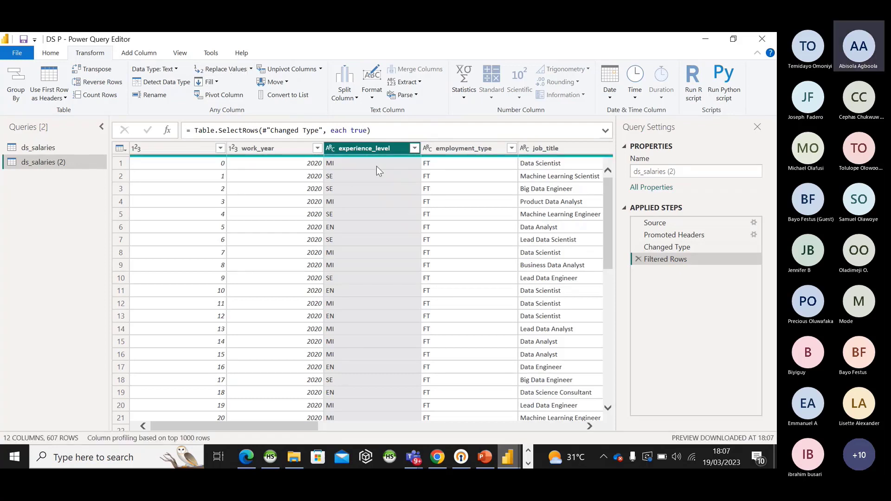
{"action": "left_click", "coordinate": [250, 69]}
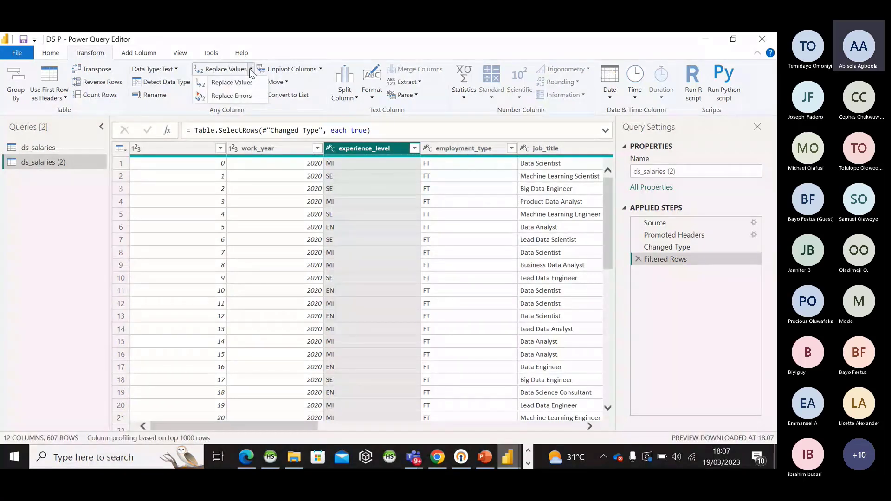
{"action": "left_click", "coordinate": [240, 82]}
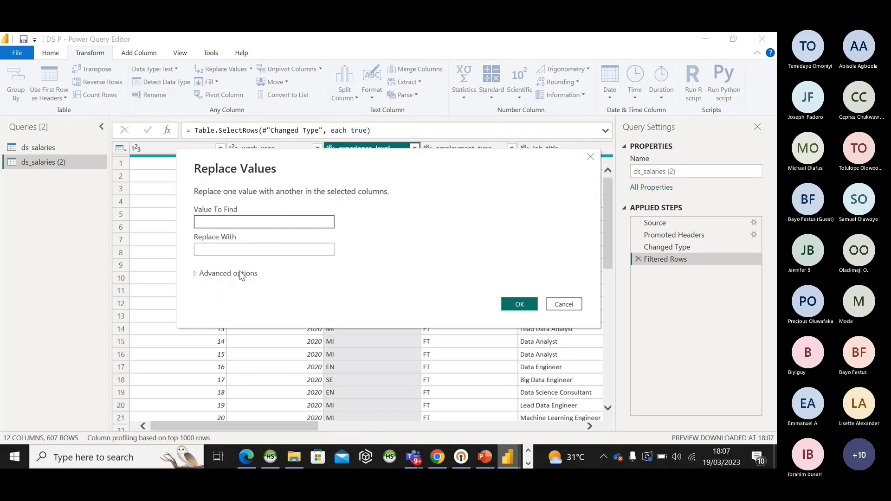
{"action": "type", "text": "M"}
{"action": "key", "text": "BackSpace"}
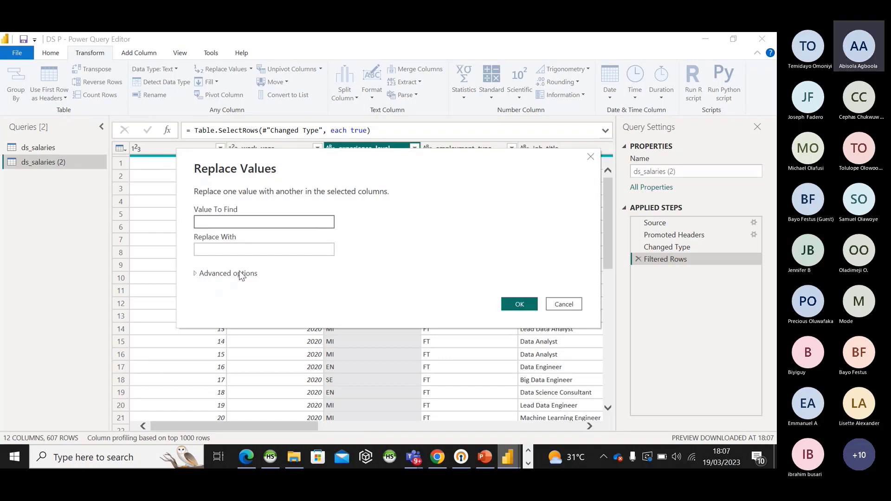
{"action": "type", "text": "MI"}
{"action": "left_click", "coordinate": [226, 252]}
{"action": "type", "text": "MID"}
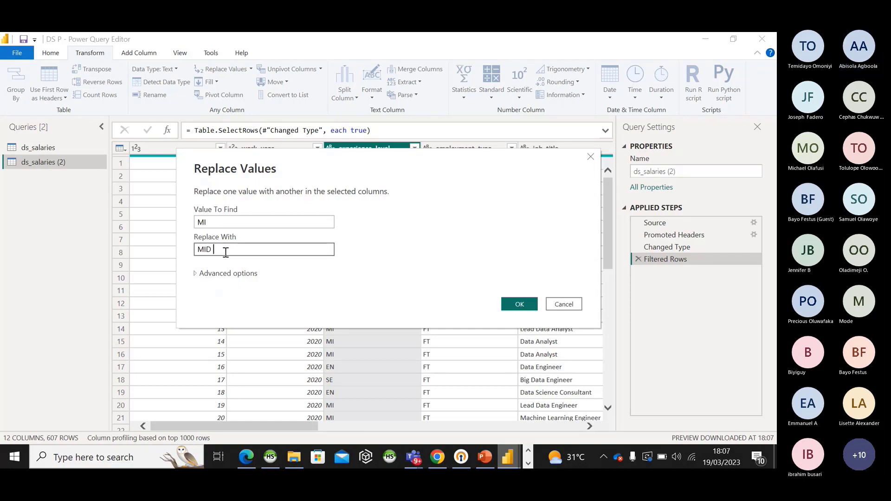
{"action": "type", "text": " LEVEL"}
{"action": "left_click", "coordinate": [518, 305]}
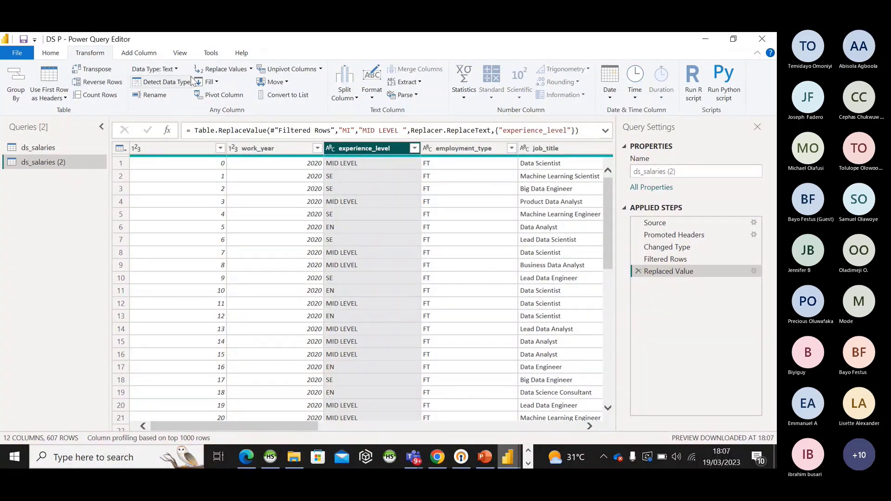
- Replace EN with ENTRY LEVEL in the experience_level column
{"action": "right_click", "coordinate": [384, 152]}
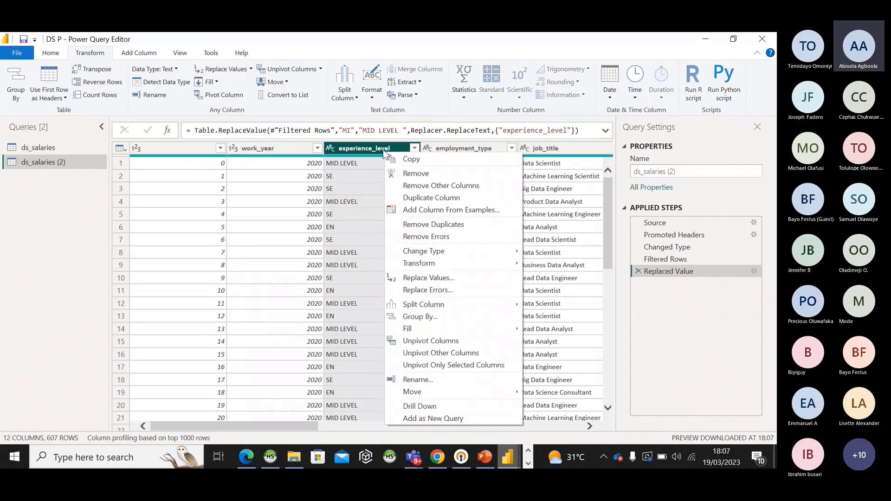
{"action": "left_click", "coordinate": [439, 277]}
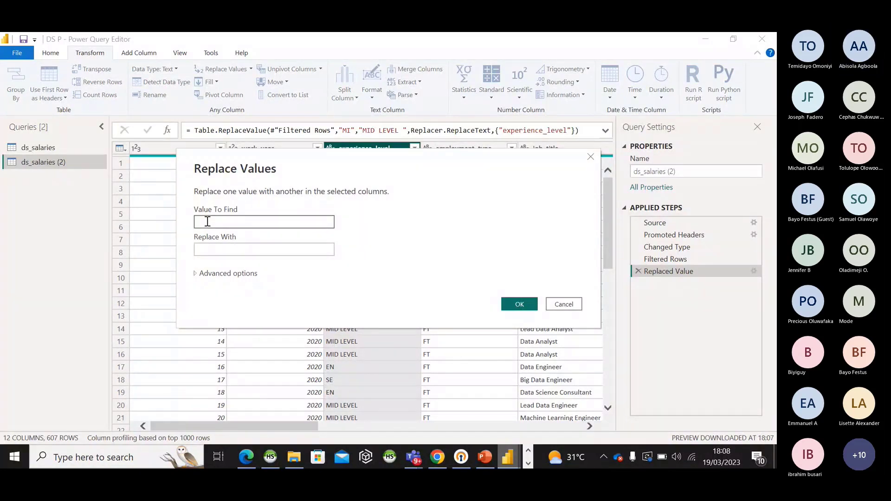
{"action": "type", "text": "EN"}
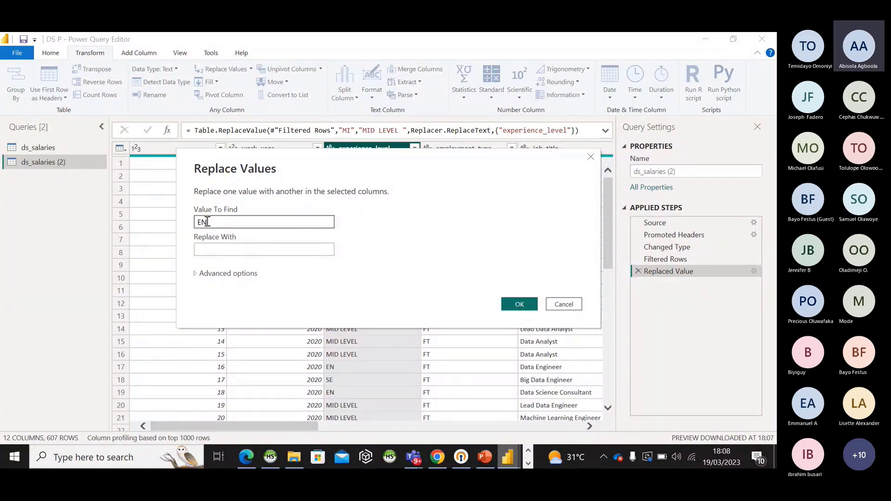
{"action": "left_click", "coordinate": [208, 250]}
{"action": "type", "text": "ENTRY LEVEL"}
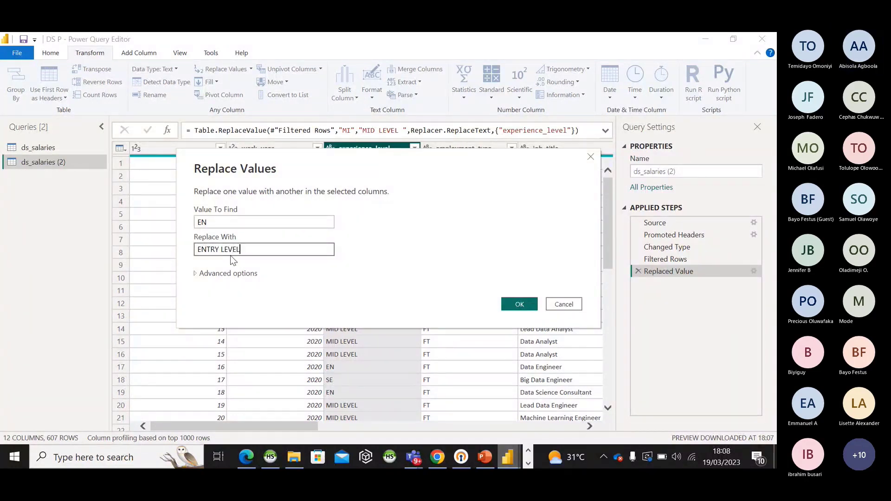
{"action": "left_click", "coordinate": [522, 305]}
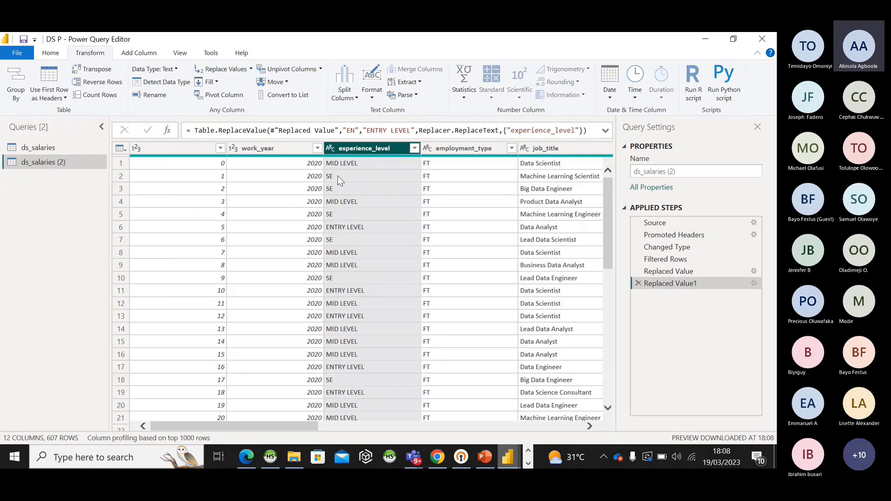
- Replace SE with SENIOR LEVEL in the experience_level column
{"action": "right_click", "coordinate": [382, 148]}
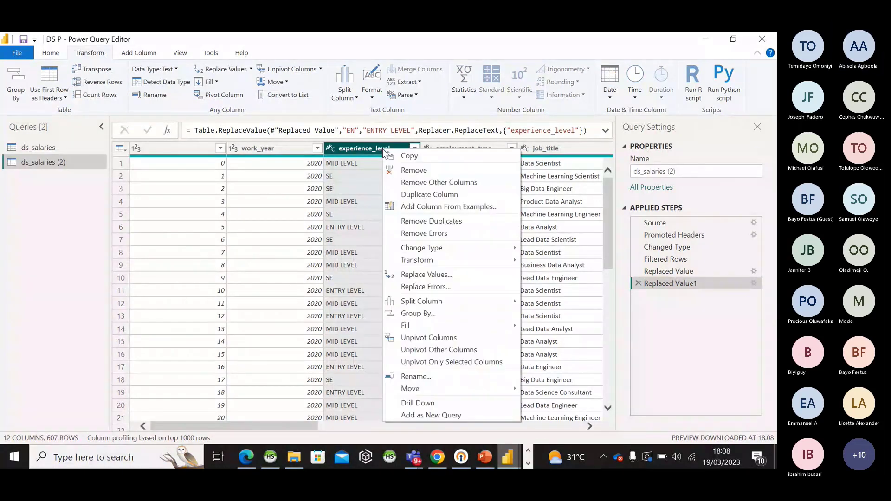
{"action": "left_click", "coordinate": [442, 274]}
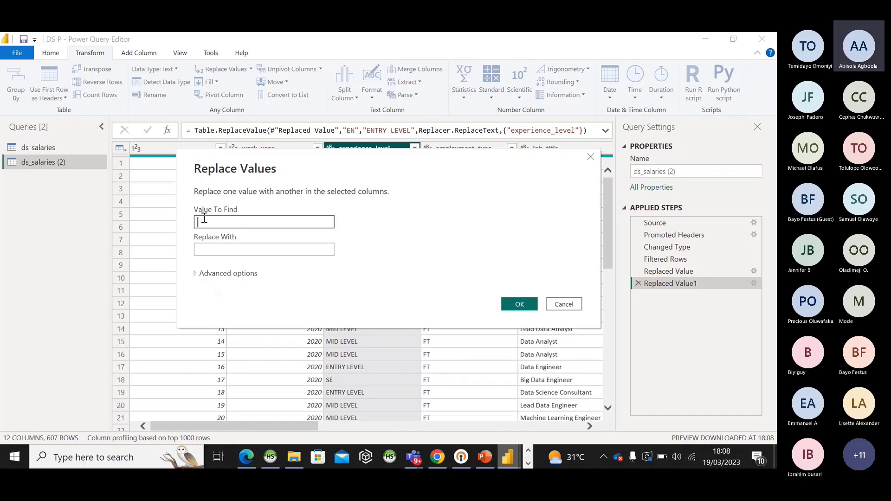
{"action": "type", "text": "SE"}
{"action": "left_click", "coordinate": [204, 249]}
{"action": "type", "text": "SENIO"}
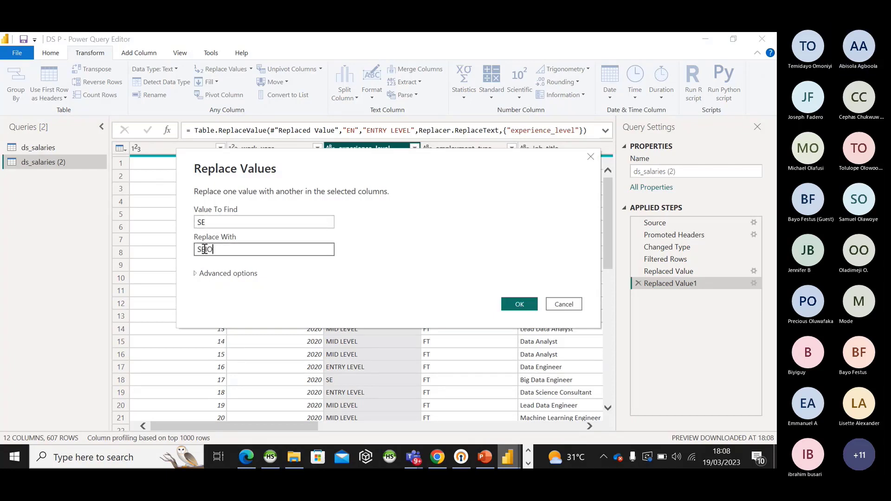
{"action": "key", "text": "BackSpace"}
{"action": "type", "text": "N"}
{"action": "key", "text": "BackSpace"}
{"action": "key", "text": "BackSpace"}
{"action": "type", "text": "NIOR LEVEL"}
{"action": "left_click", "coordinate": [520, 304]}
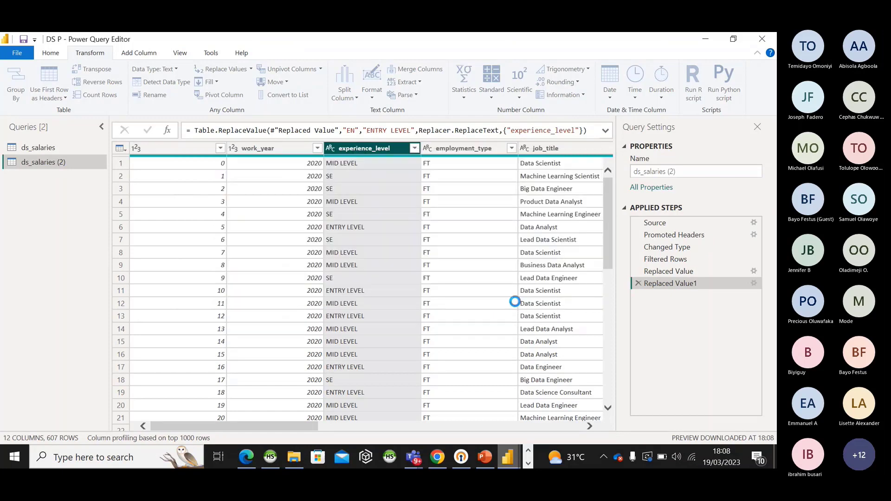
- Replace EX with EXECUTIVE LEVEL in the experience_level column
{"action": "right_click", "coordinate": [379, 149]}
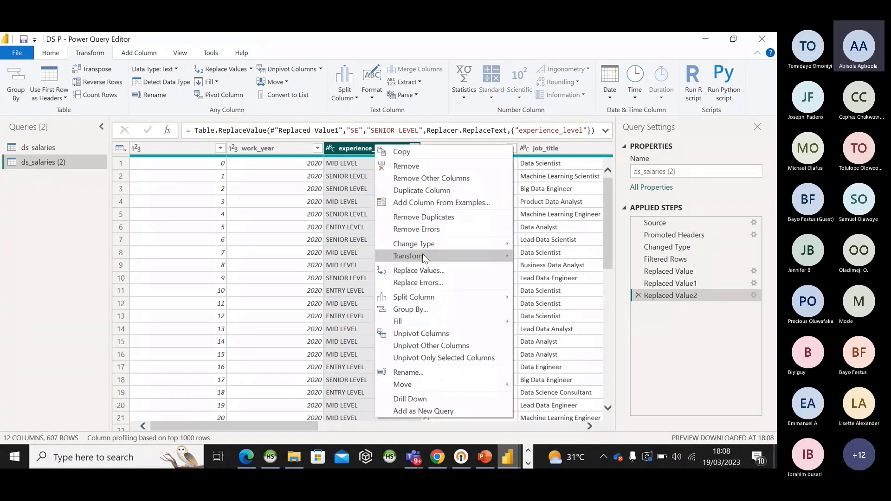
{"action": "left_click", "coordinate": [419, 271]}
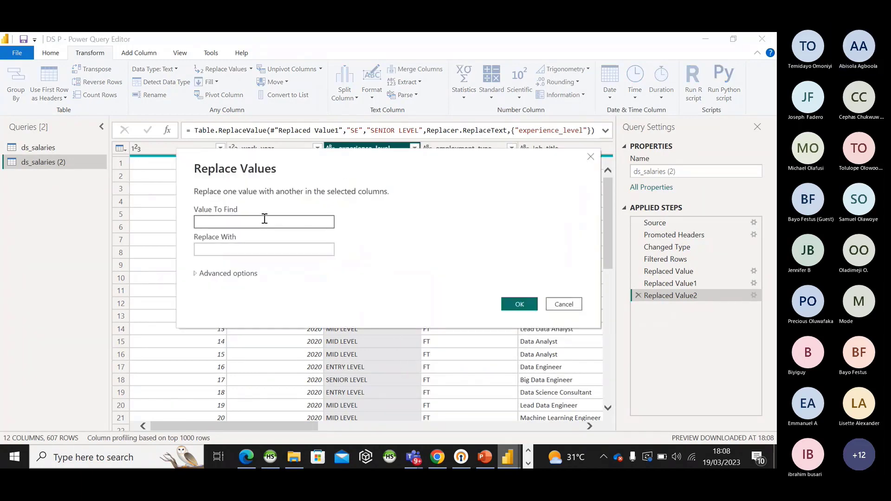
{"action": "type", "text": "EX"}
{"action": "left_click", "coordinate": [242, 247]}
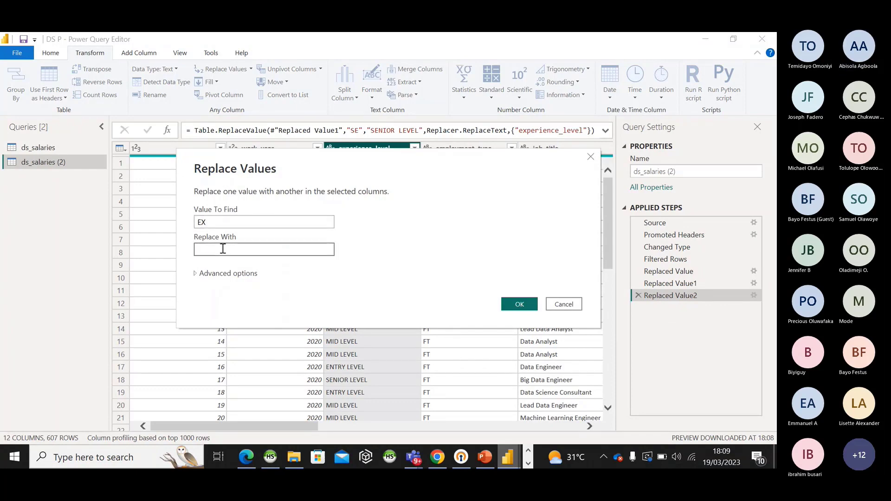
{"action": "type", "text": "EXECUTIVE LE"}
{"action": "key", "text": "BackSpace"}
{"action": "key", "text": "BackSpace"}
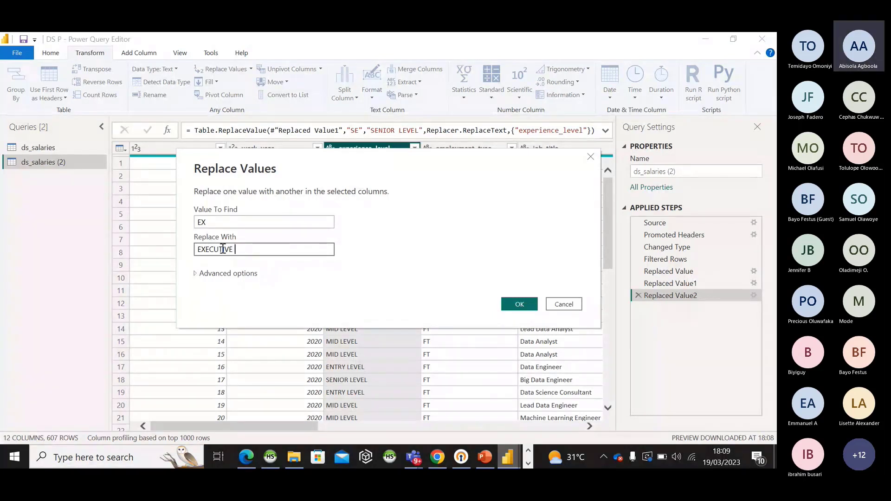
{"action": "type", "text": "LEVEL"}
{"action": "left_click", "coordinate": [518, 304]}
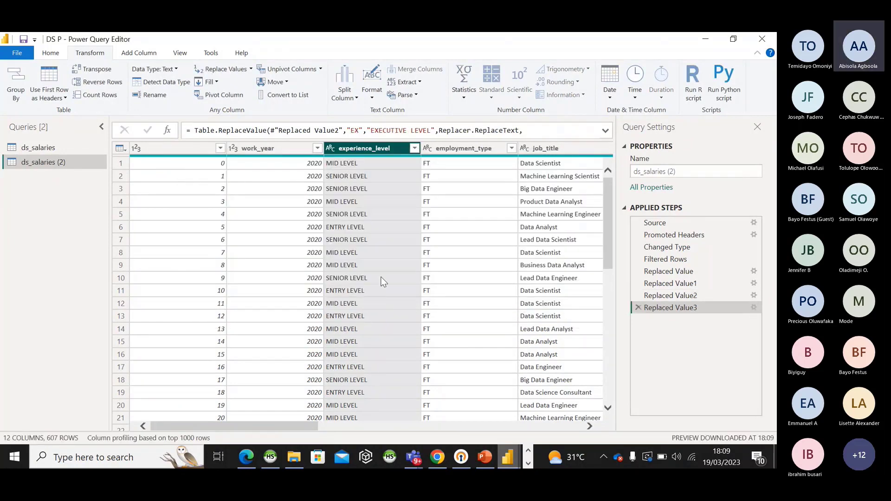
- Confirm the employment_type value filter, adding Filtered Rows1 that keeps CT, FL, FT and PT
{"action": "left_click", "coordinate": [466, 149]}
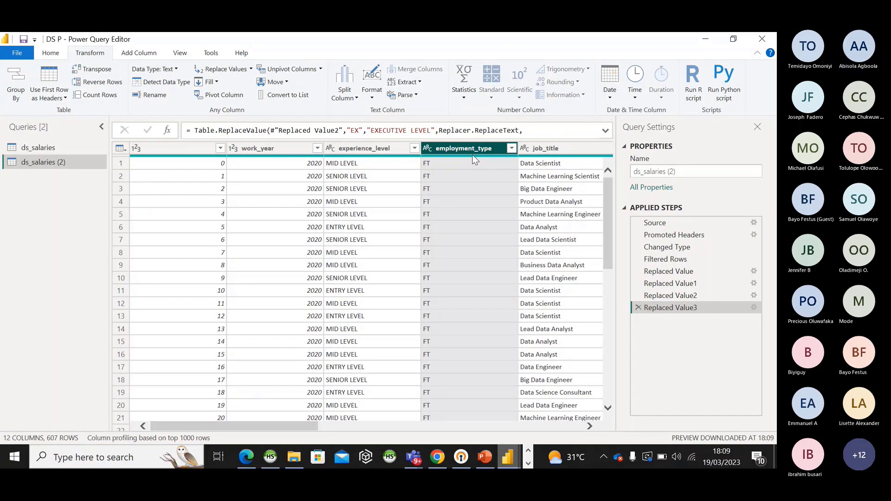
{"action": "left_click", "coordinate": [511, 148]}
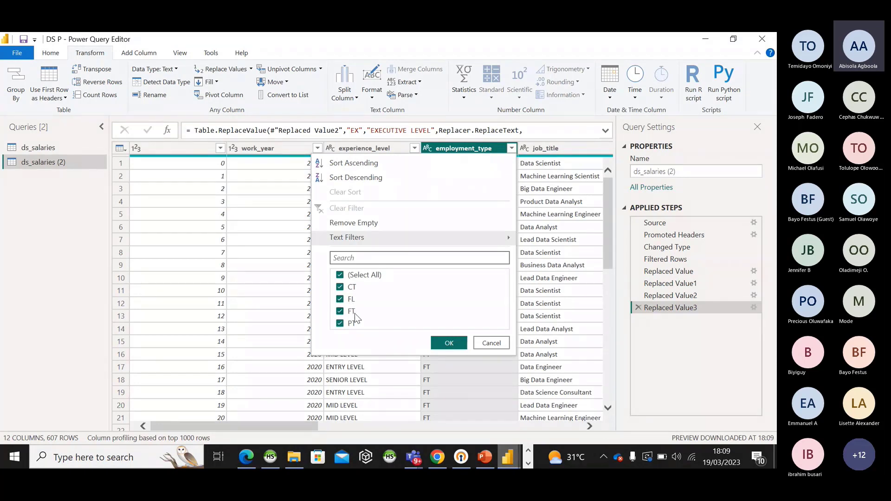
{"action": "left_click", "coordinate": [449, 343]}
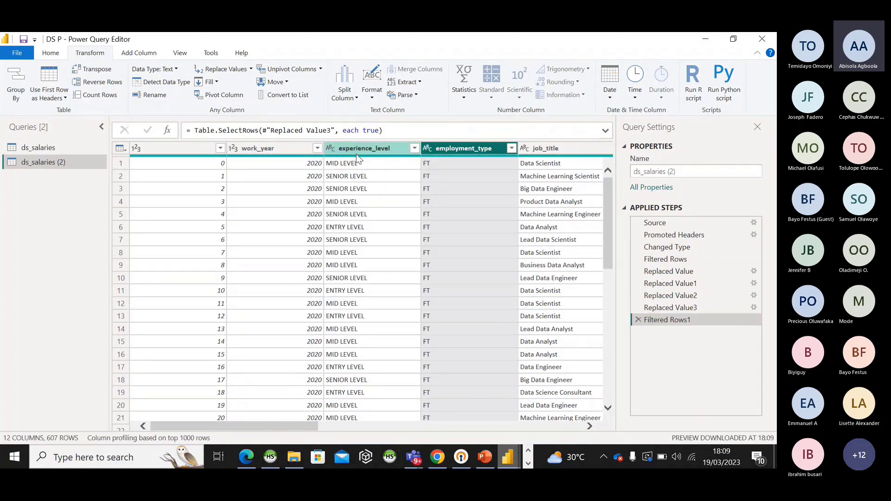
- Replace FT with FULL TIME in employment_type
{"action": "right_click", "coordinate": [455, 156]}
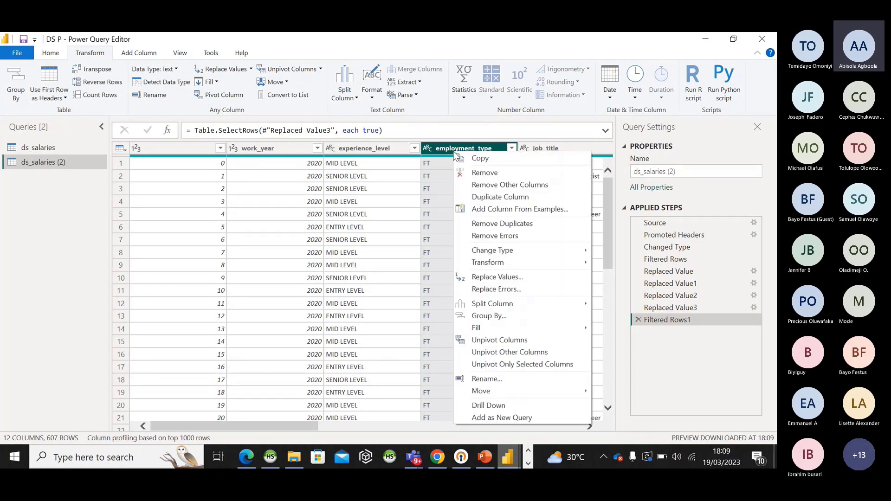
{"action": "left_click", "coordinate": [526, 274]}
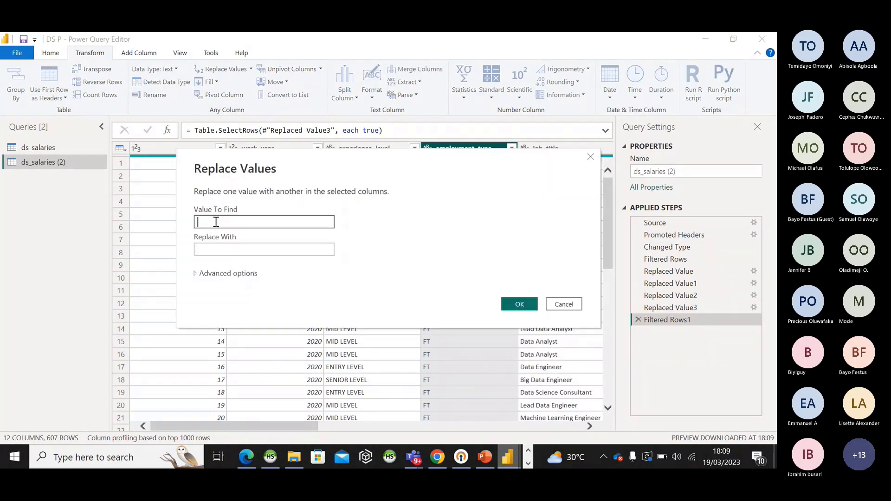
{"action": "type", "text": "FT"}
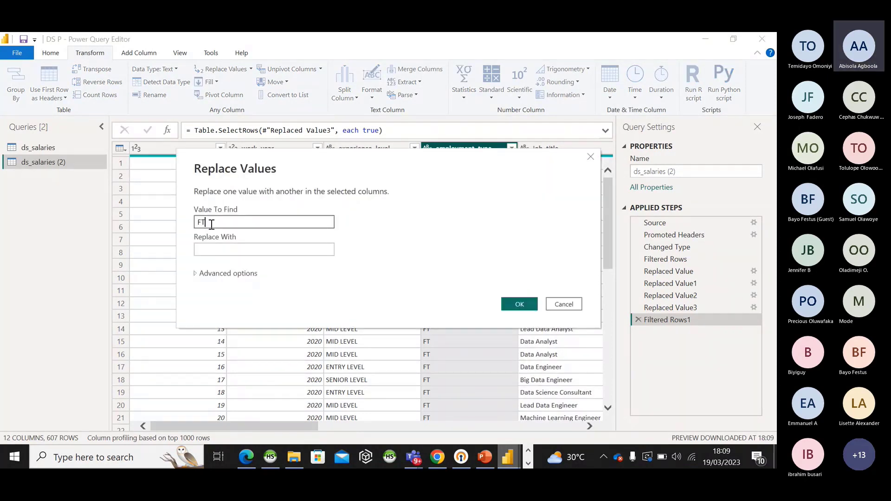
{"action": "left_click", "coordinate": [200, 250]}
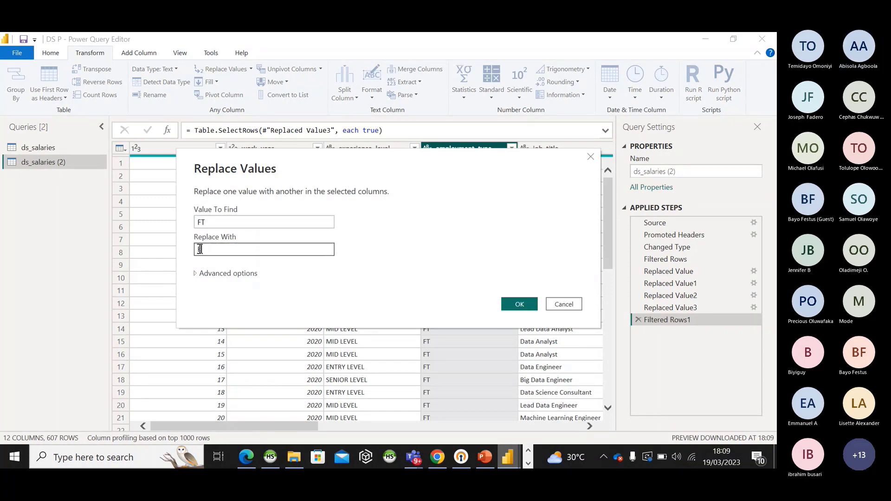
{"action": "type", "text": "FULL TIME"}
{"action": "left_click", "coordinate": [521, 306]}
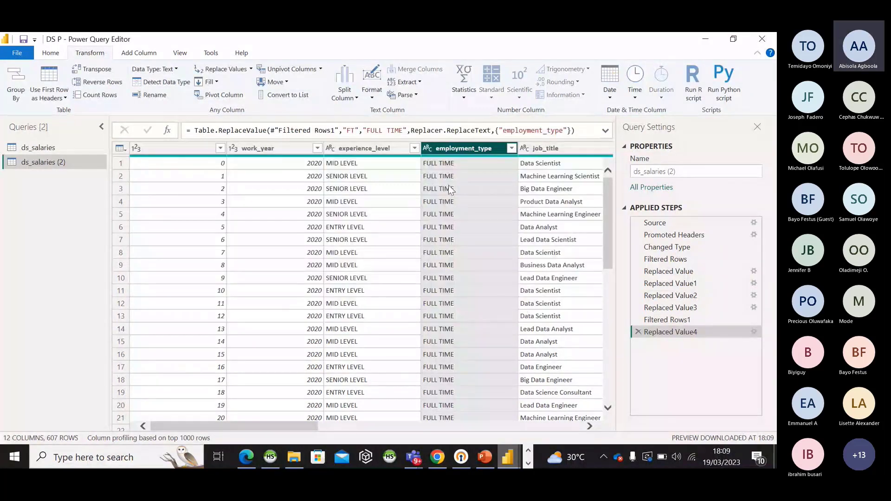
- Replace PT with PART TIME in employment_type
{"action": "right_click", "coordinate": [478, 147]}
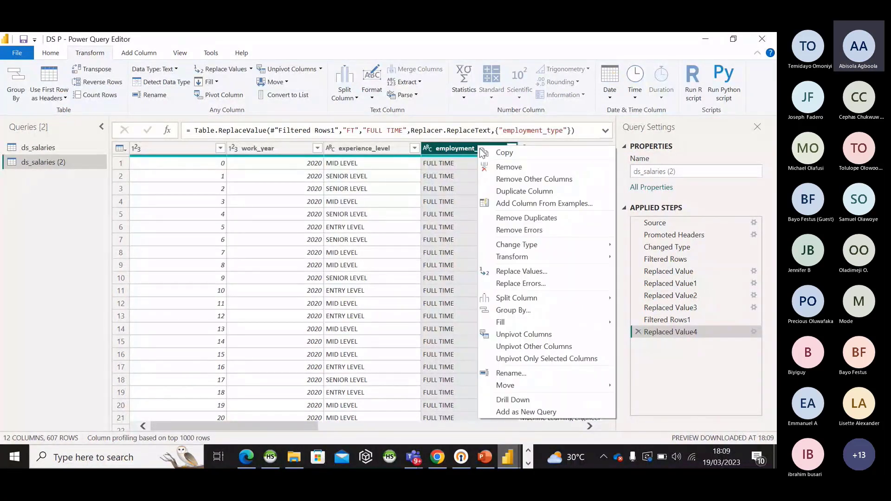
{"action": "left_click", "coordinate": [520, 272]}
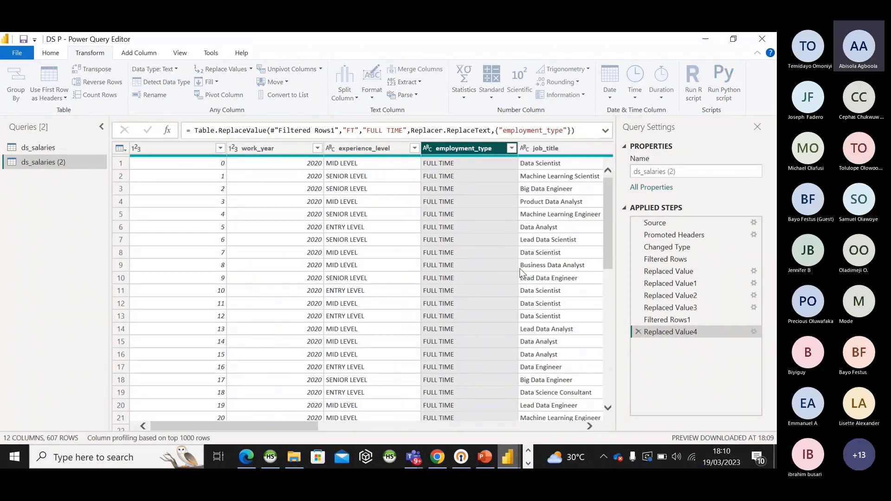
{"action": "type", "text": "PT"}
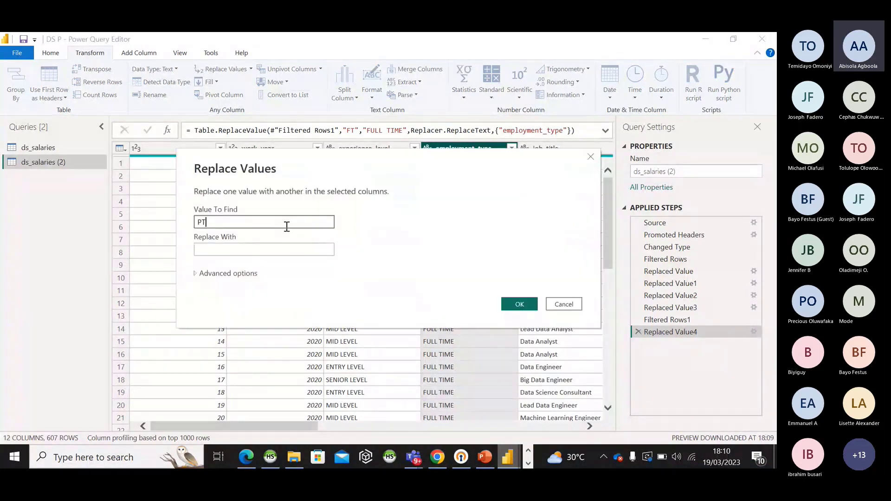
{"action": "left_click", "coordinate": [241, 251]}
{"action": "type", "text": "PAR"}
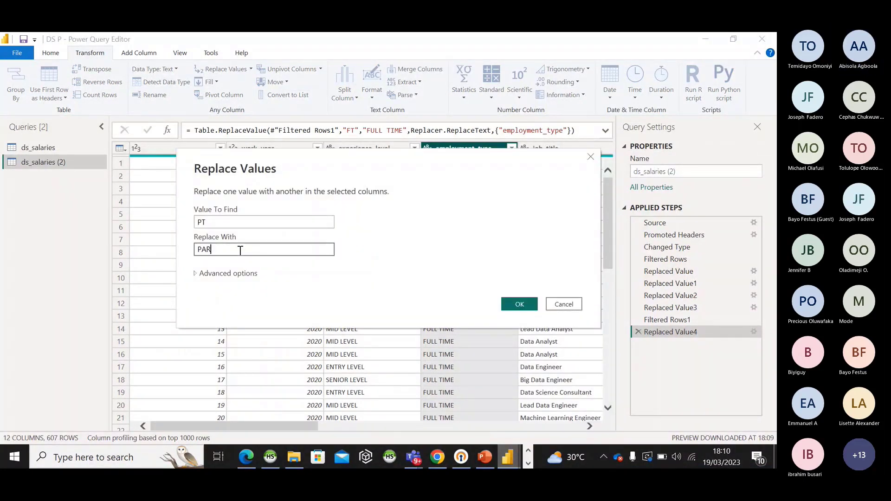
{"action": "type", "text": "T TIME"}
{"action": "left_click", "coordinate": [519, 304]}
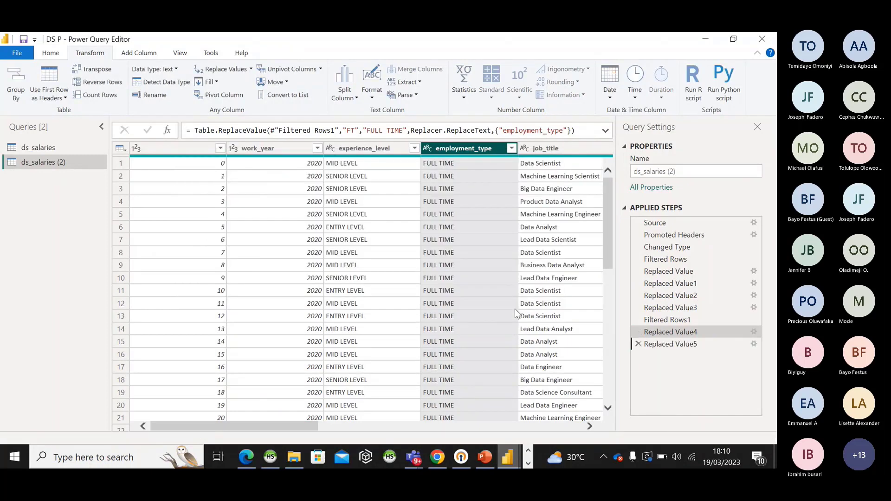
- Replace CT with CONTRACT in employment_type
{"action": "right_click", "coordinate": [459, 153]}
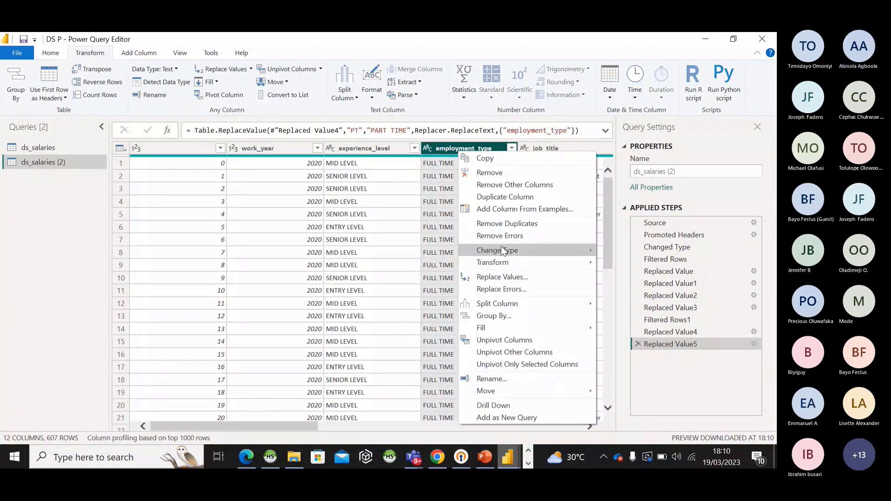
{"action": "left_click", "coordinate": [502, 277]}
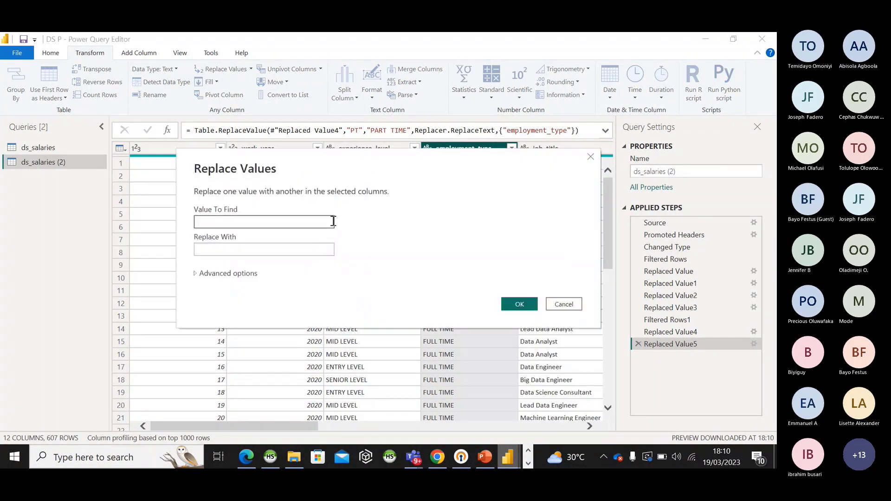
{"action": "type", "text": "CT"}
{"action": "left_click", "coordinate": [256, 248]}
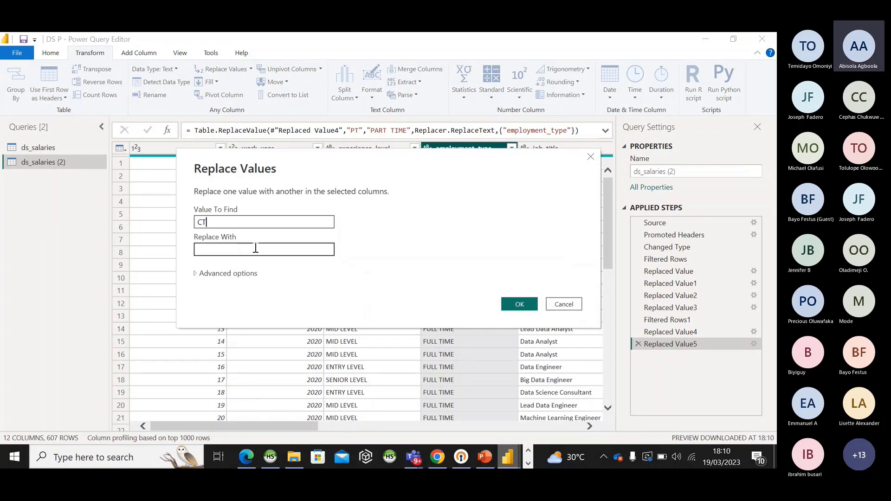
{"action": "type", "text": "CONTRACT"}
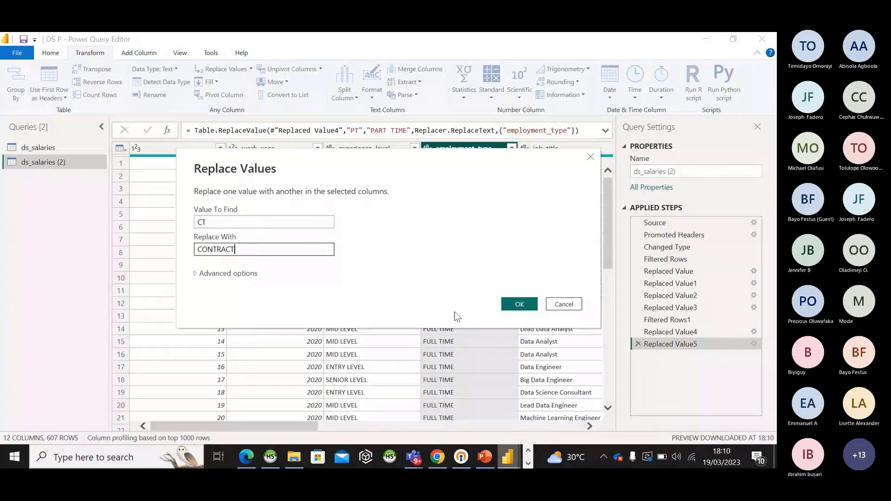
{"action": "left_click", "coordinate": [519, 304]}
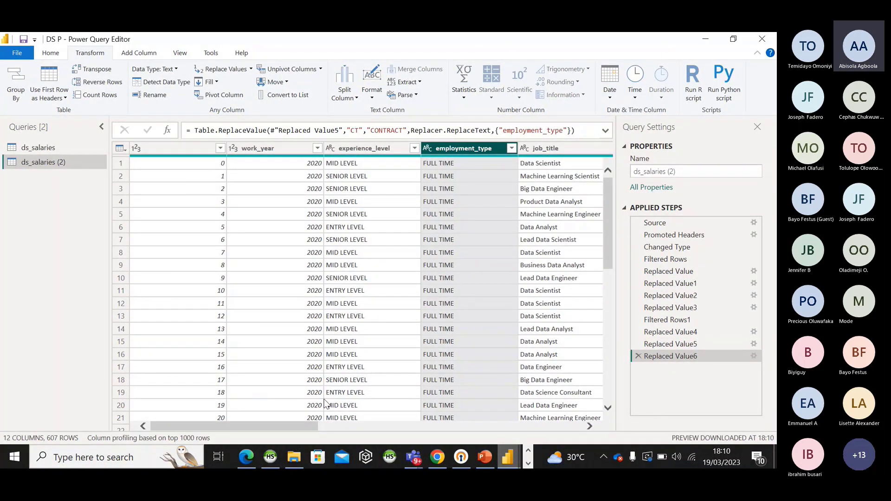
- Check the employment_type value list, then replace FL with FREELANCE
{"action": "left_click", "coordinate": [512, 149]}
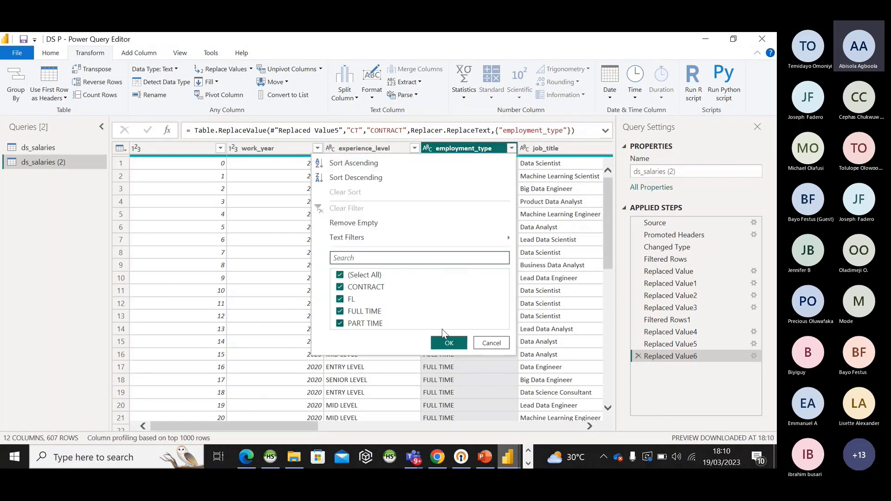
{"action": "left_click", "coordinate": [451, 346]}
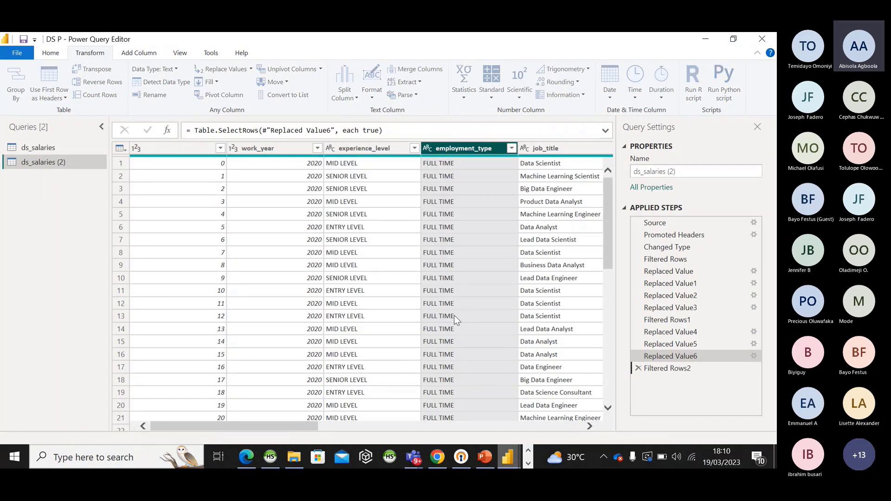
{"action": "right_click", "coordinate": [478, 148]}
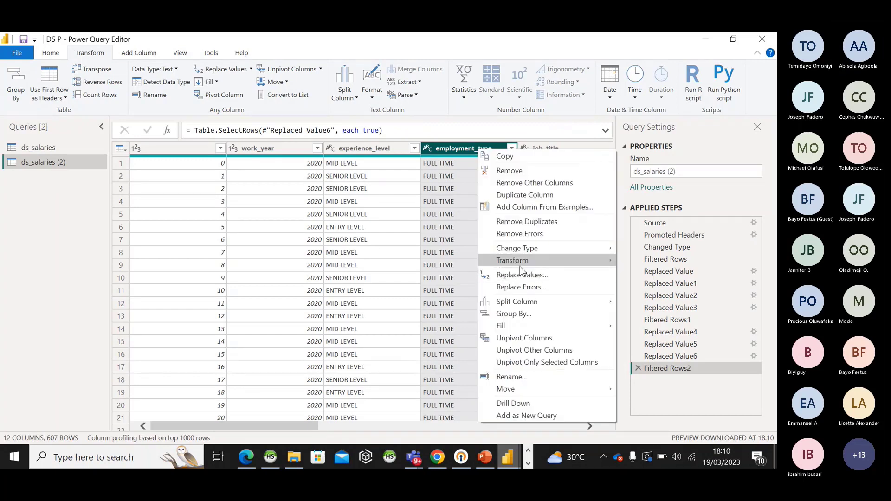
{"action": "left_click", "coordinate": [514, 275]}
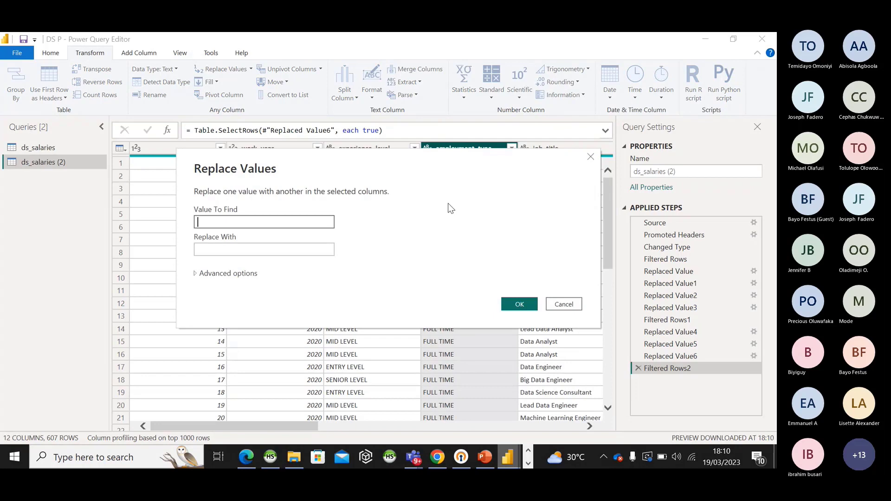
{"action": "type", "text": "F"}
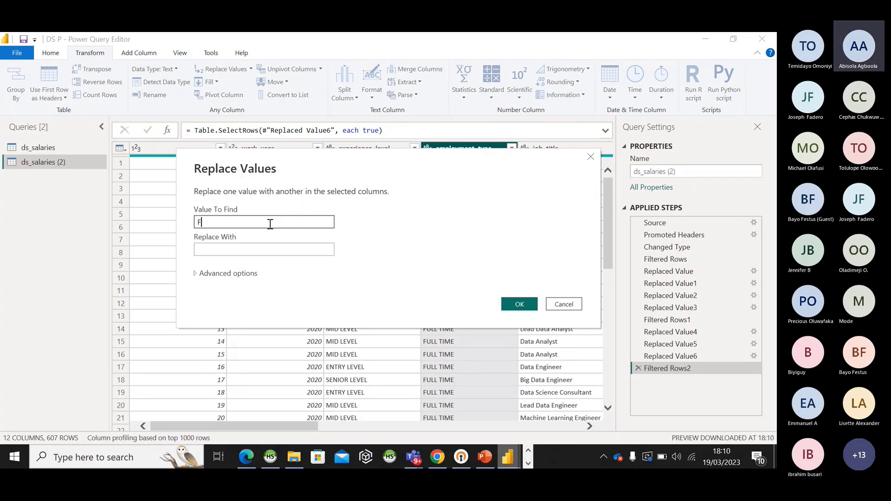
{"action": "type", "text": "L"}
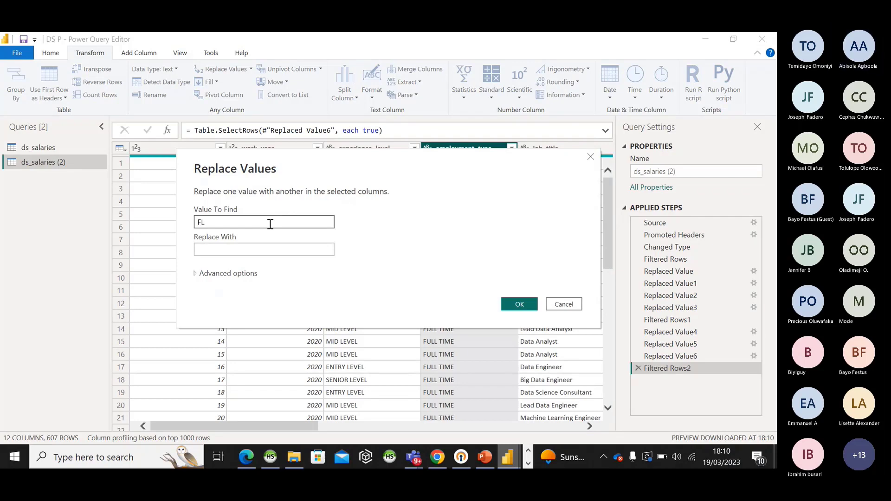
{"action": "left_click", "coordinate": [228, 252]}
{"action": "type", "text": "FRE"}
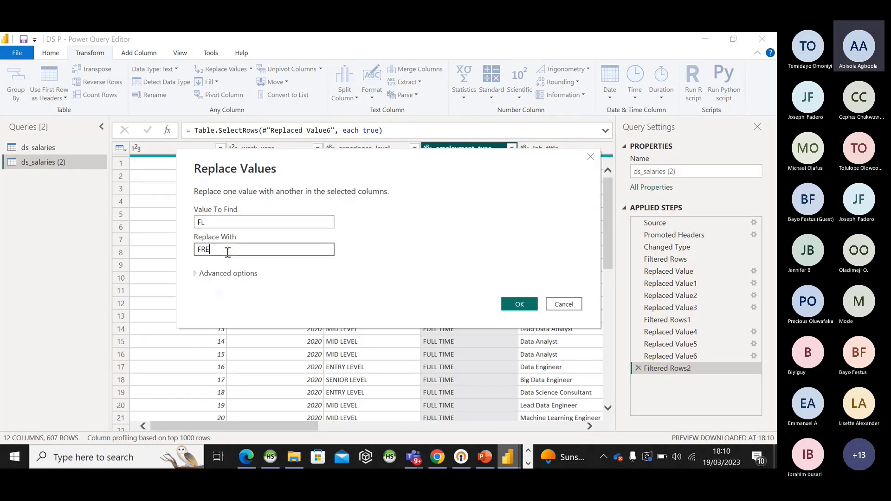
{"action": "type", "text": "ELANCE"}
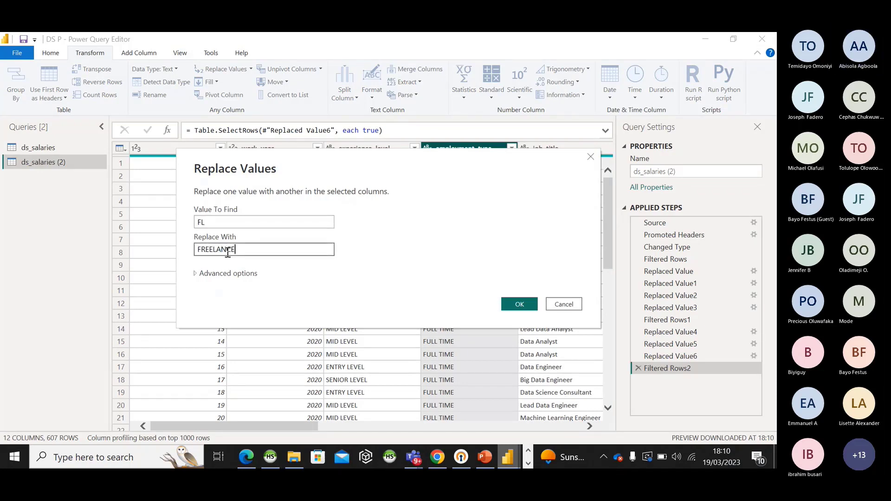
{"action": "left_click", "coordinate": [520, 306]}
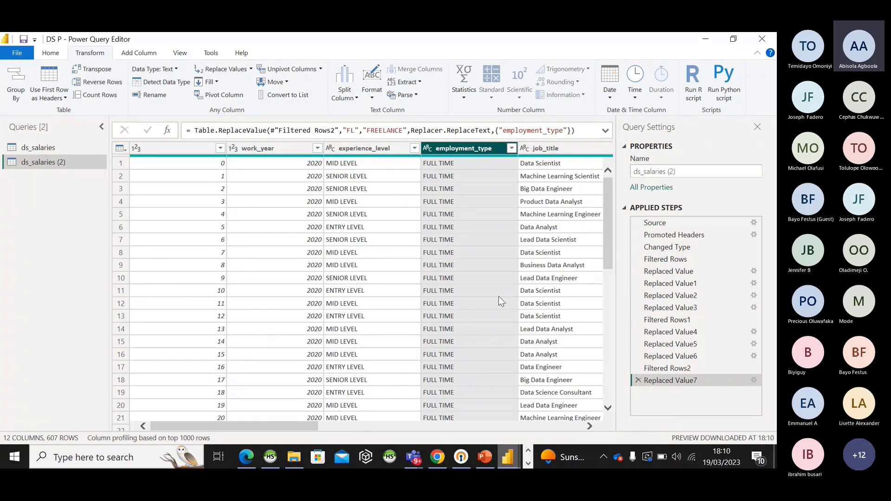
- Select company_size and replace L with LARGE
{"action": "left_click", "coordinate": [589, 426]}
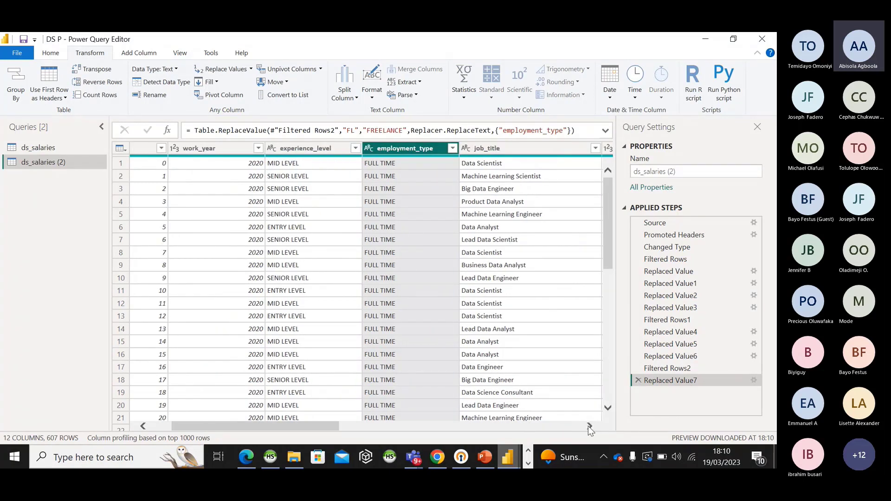
{"action": "left_click_drag", "start_coordinate": [588, 426], "coordinate": [584, 425]}
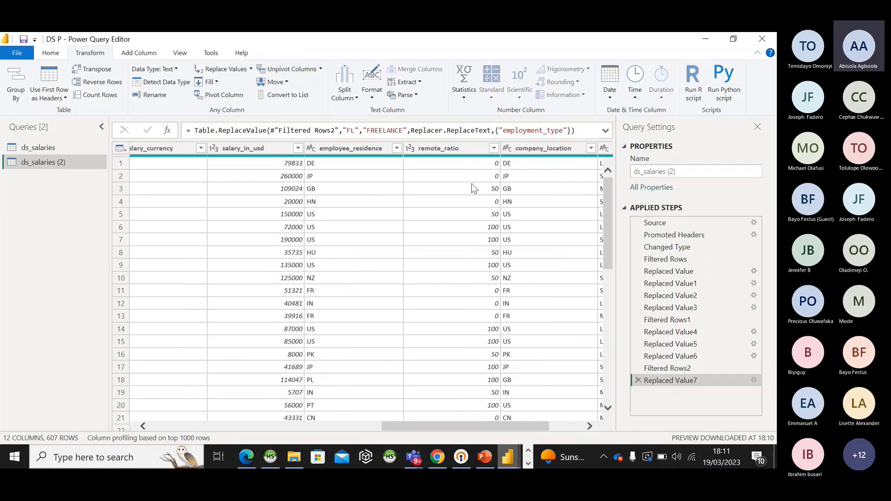
{"action": "left_click", "coordinate": [589, 426]}
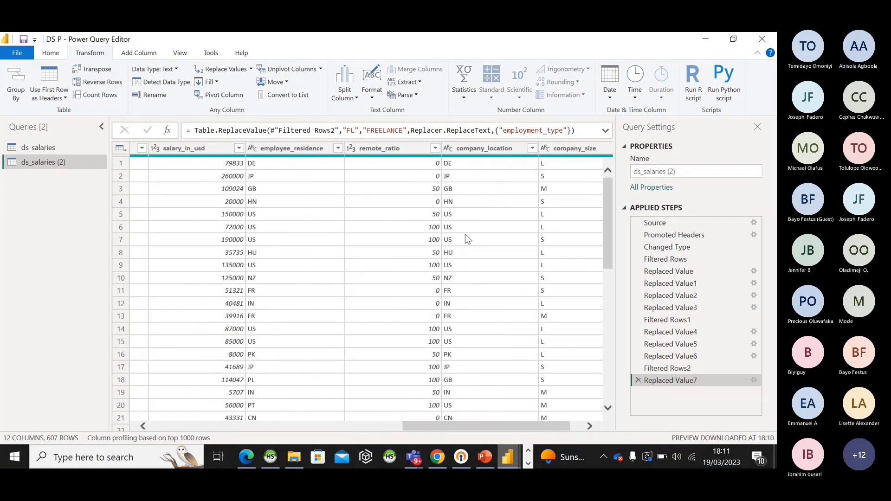
{"action": "left_click", "coordinate": [589, 426]}
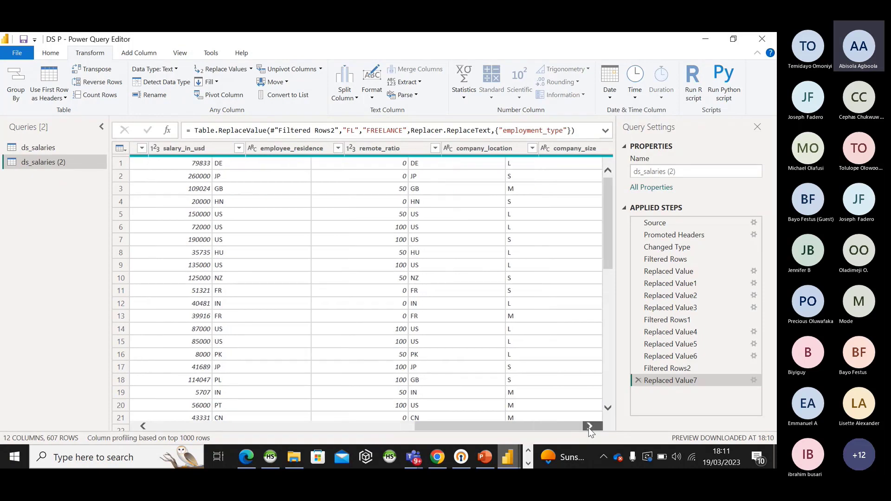
{"action": "left_click", "coordinate": [544, 153]}
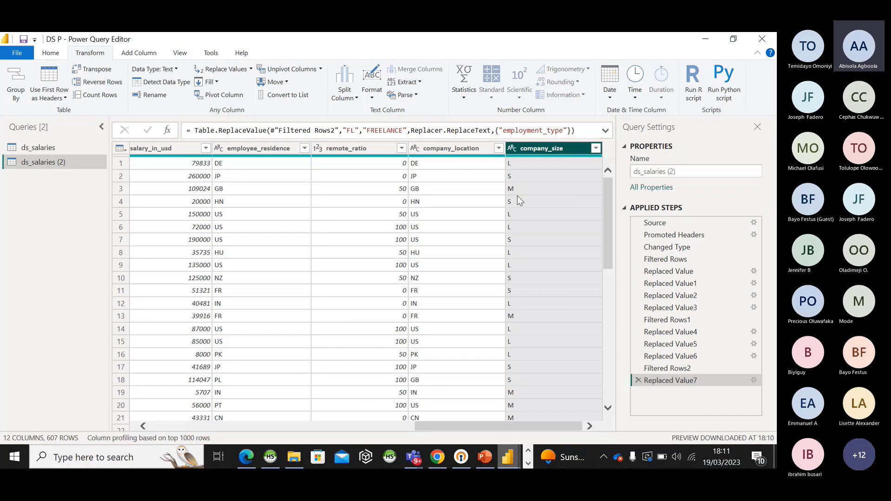
{"action": "right_click", "coordinate": [530, 149]}
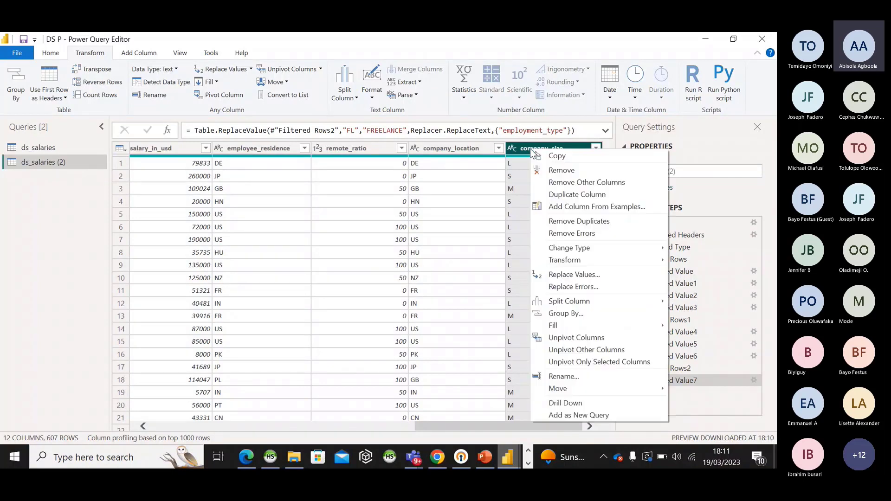
{"action": "left_click", "coordinate": [569, 275]}
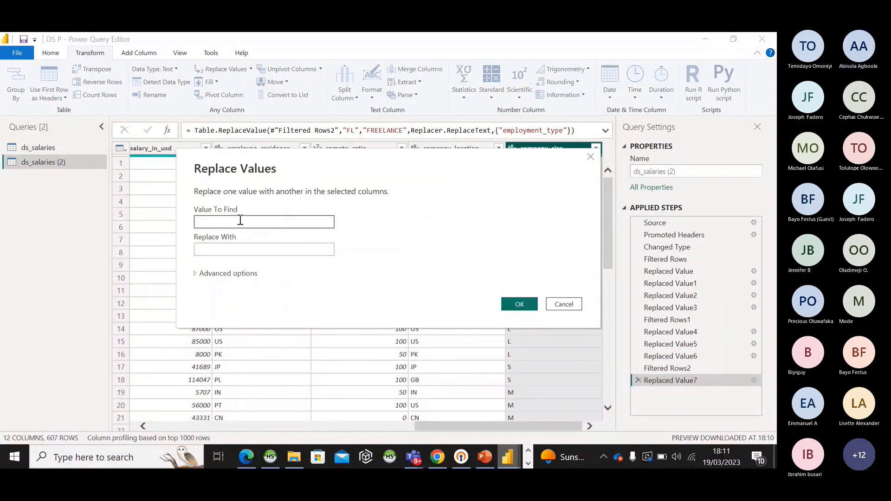
{"action": "type", "text": "L"}
{"action": "left_click", "coordinate": [215, 251]}
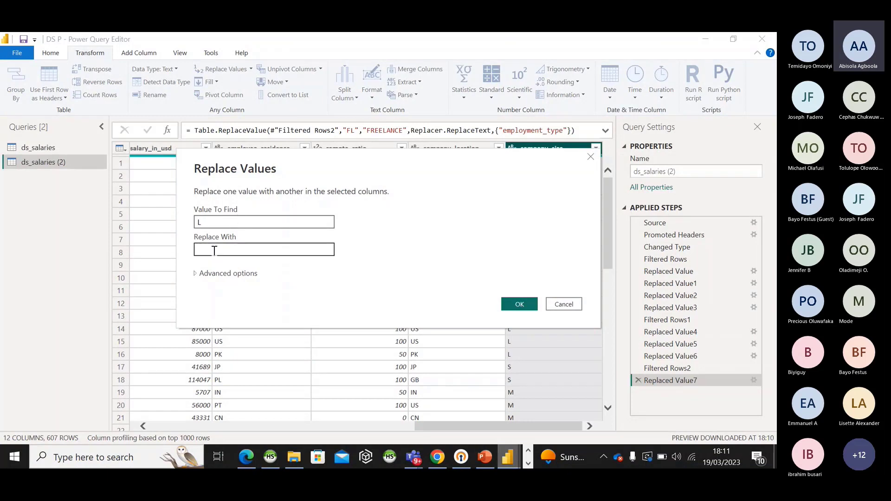
{"action": "type", "text": "LARGE"}
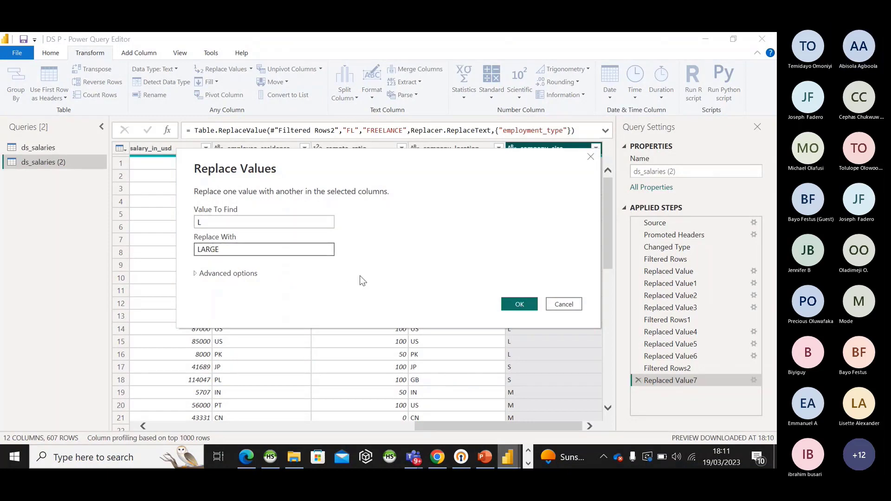
{"action": "left_click", "coordinate": [511, 302]}
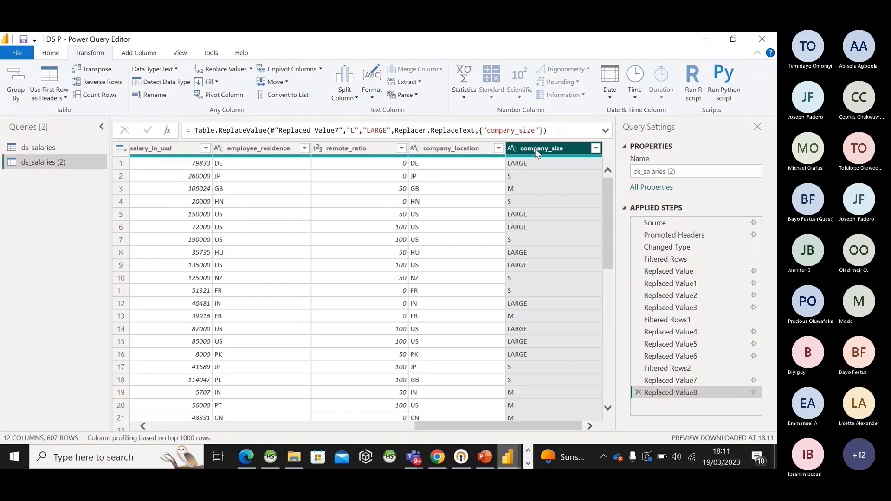
- Replace S with SMALL in company_size
{"action": "right_click", "coordinate": [536, 152]}
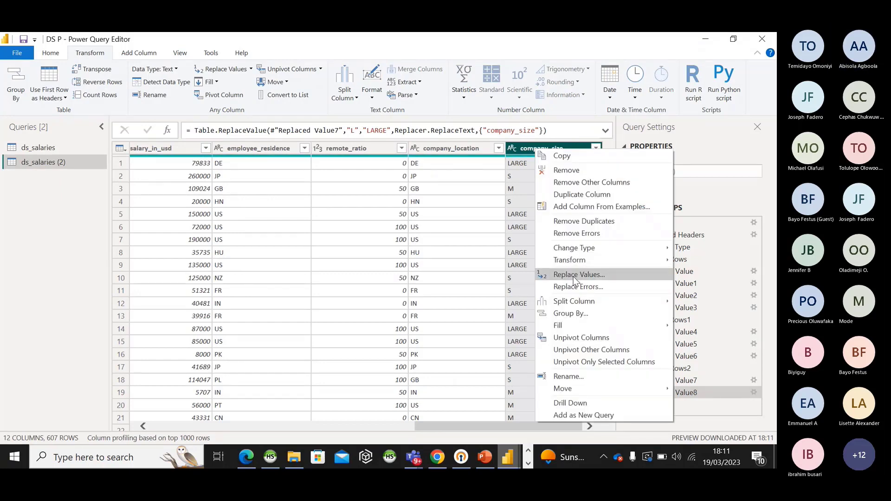
{"action": "left_click", "coordinate": [575, 276]}
{"action": "type", "text": "S"}
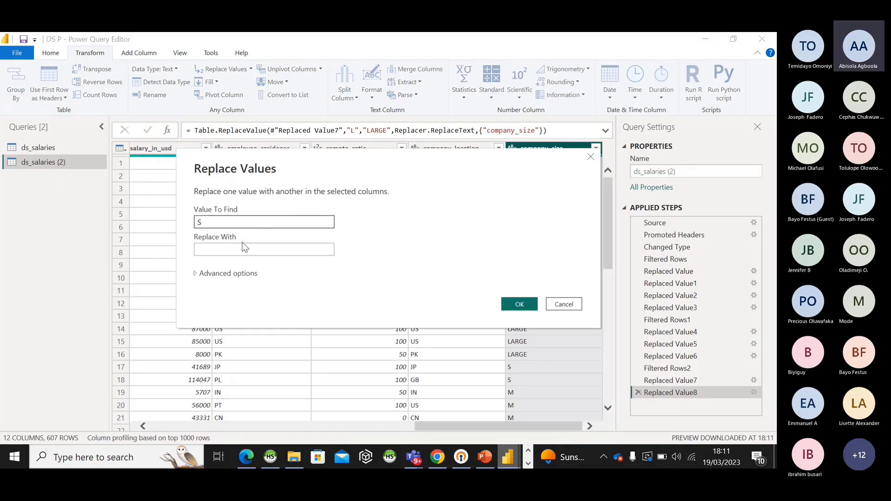
{"action": "left_click", "coordinate": [223, 251]}
{"action": "type", "text": "SMALL"}
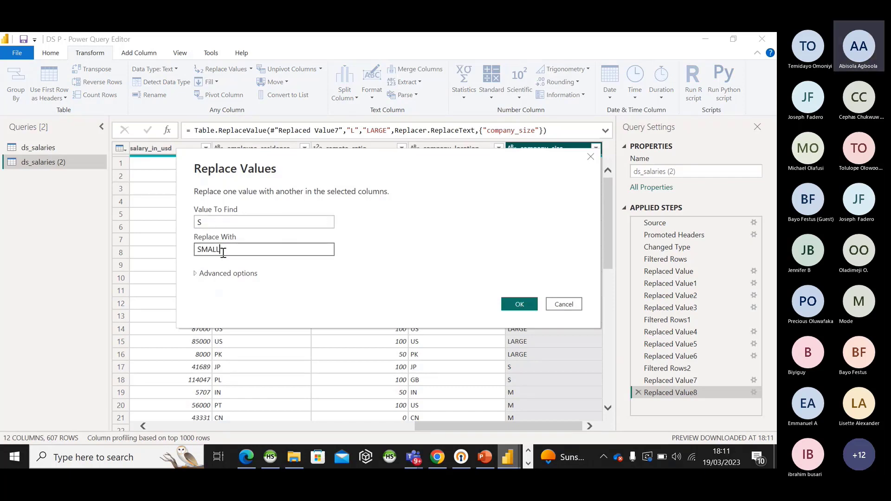
{"action": "left_click", "coordinate": [519, 306]}
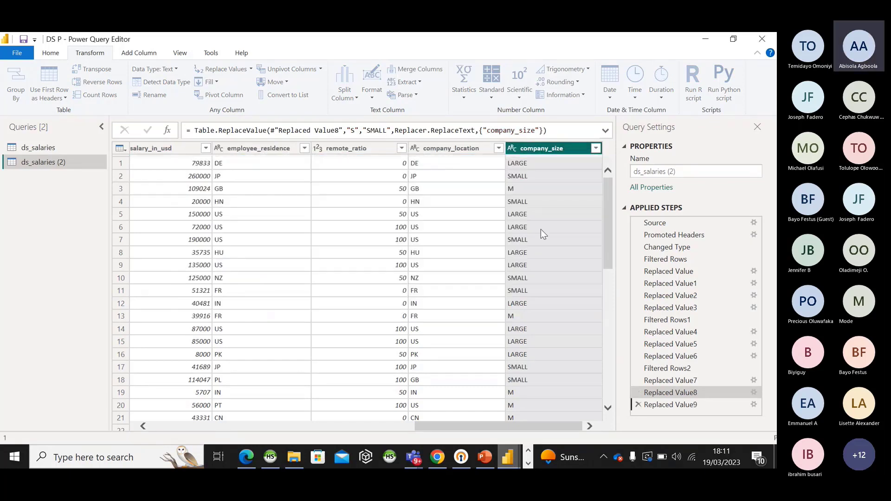
- Replace M with MEDIUM, then delete the faulty Replaced Value10 and Replaced Value9 steps
{"action": "right_click", "coordinate": [555, 147]}
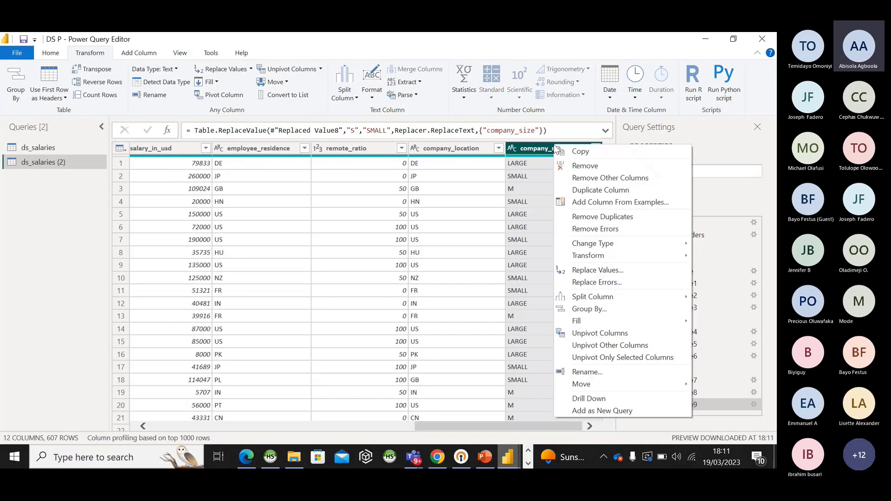
{"action": "left_click", "coordinate": [589, 271]}
{"action": "type", "text": "M"}
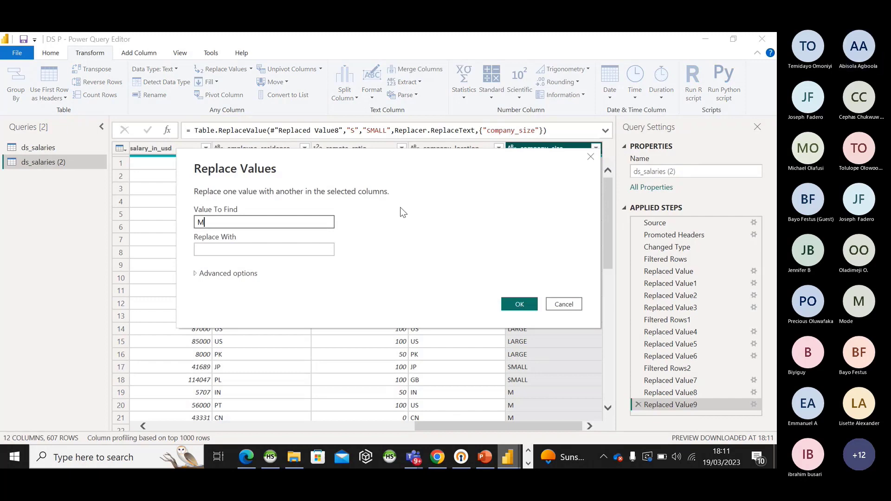
{"action": "left_click", "coordinate": [279, 251]}
{"action": "type", "text": "MEDIUM"}
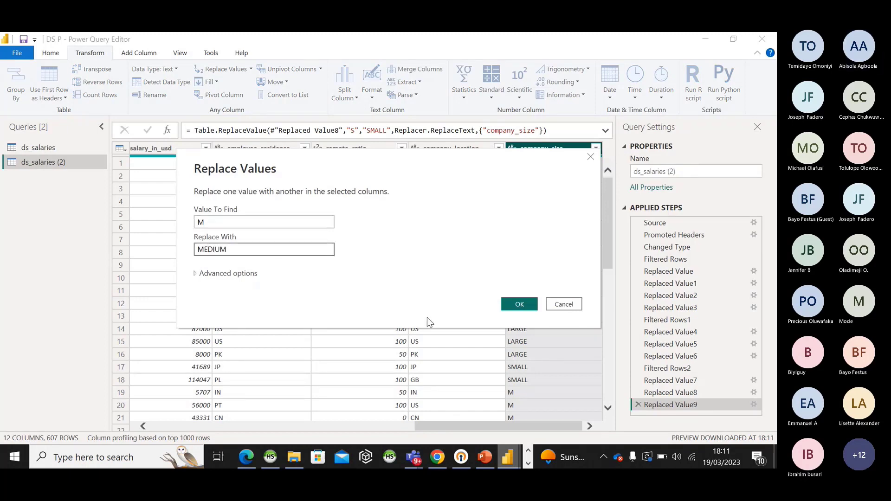
{"action": "left_click", "coordinate": [519, 304]}
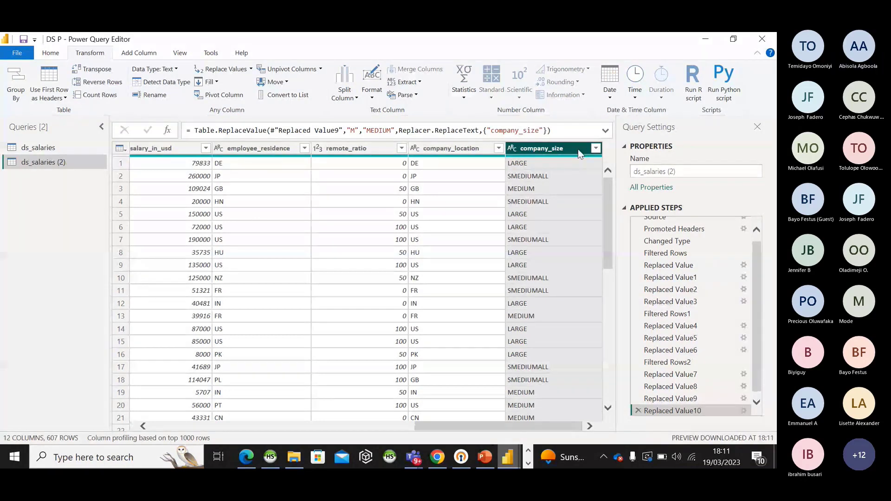
{"action": "left_click", "coordinate": [637, 410]}
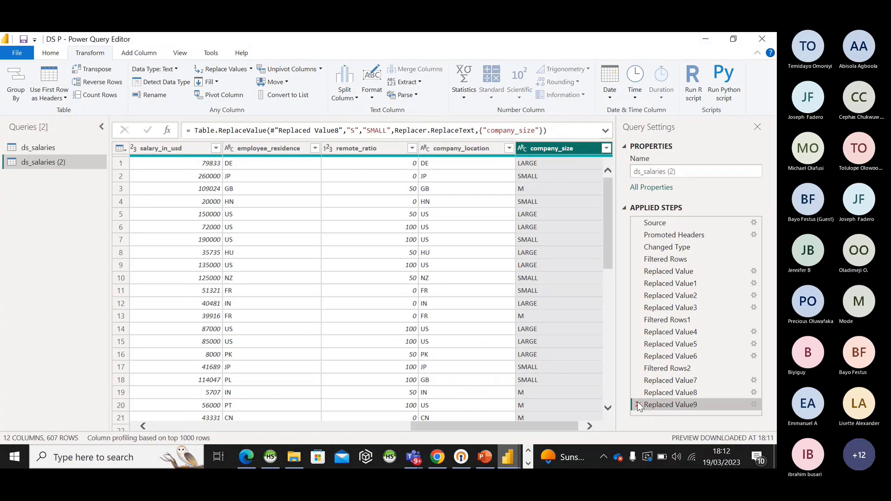
{"action": "left_click", "coordinate": [638, 405]}
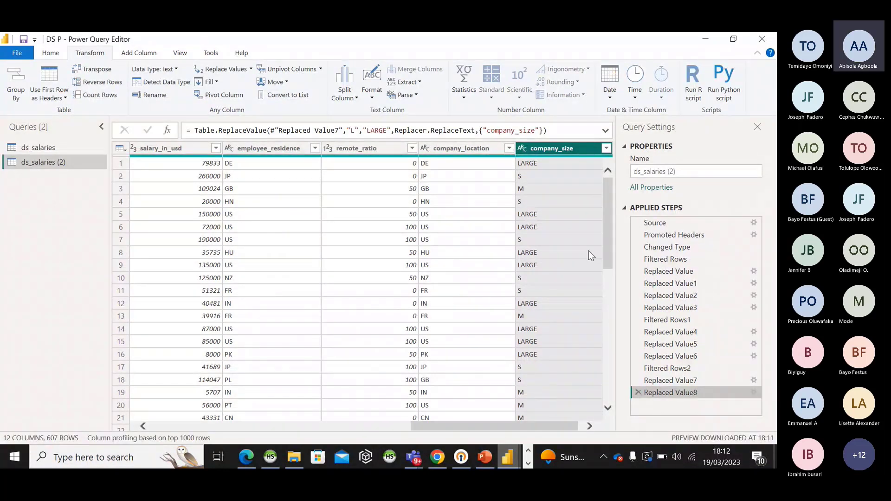
- Redo replacing M with MEDIUM in company_size
{"action": "right_click", "coordinate": [535, 155]}
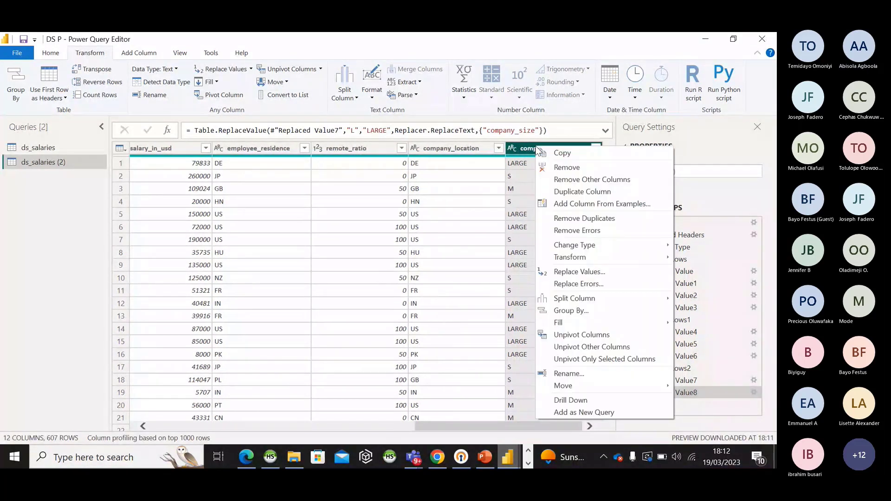
{"action": "left_click", "coordinate": [564, 274]}
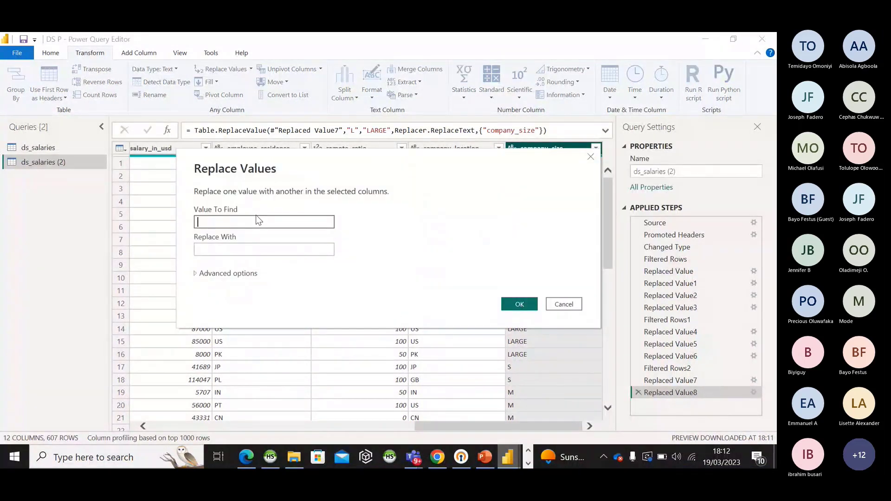
{"action": "type", "text": "M"}
{"action": "left_click", "coordinate": [209, 251]}
{"action": "type", "text": "ME"}
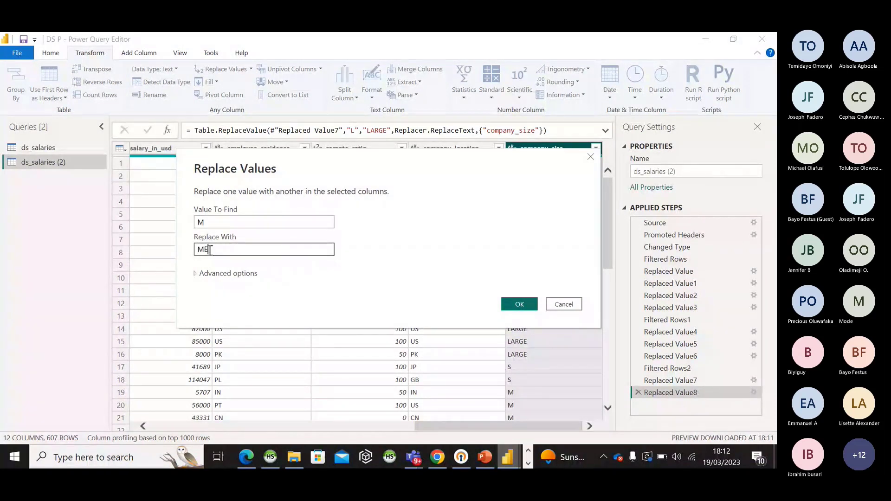
{"action": "type", "text": "DIUM"}
{"action": "left_click", "coordinate": [512, 305]}
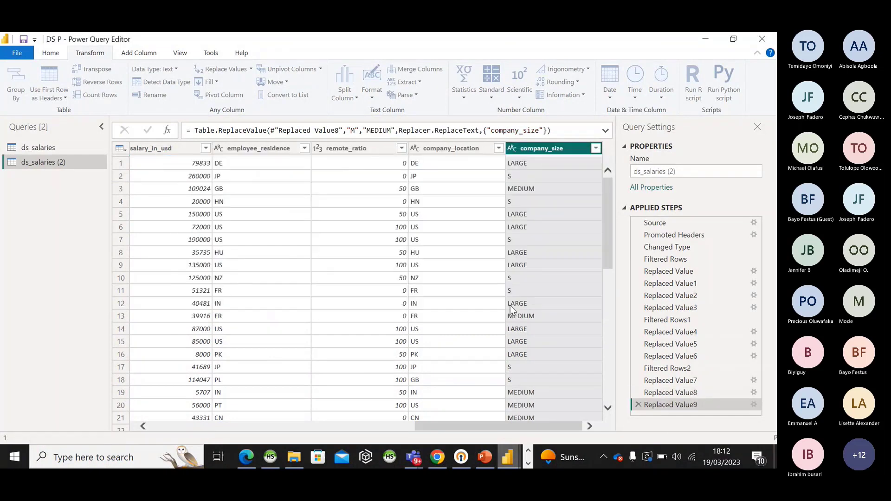
- Replace S with SMALL in company_size, adding a new Replaced Value10 step
{"action": "right_click", "coordinate": [541, 146]}
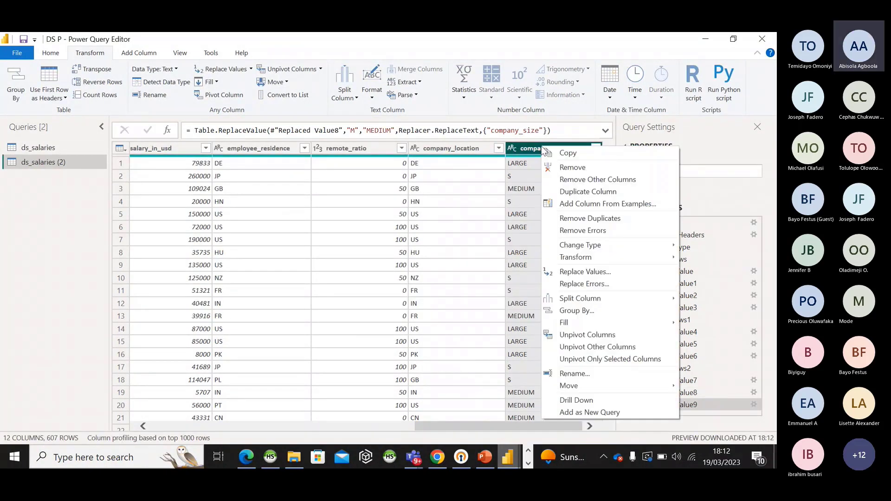
{"action": "left_click", "coordinate": [568, 275]}
{"action": "type", "text": "MALL"}
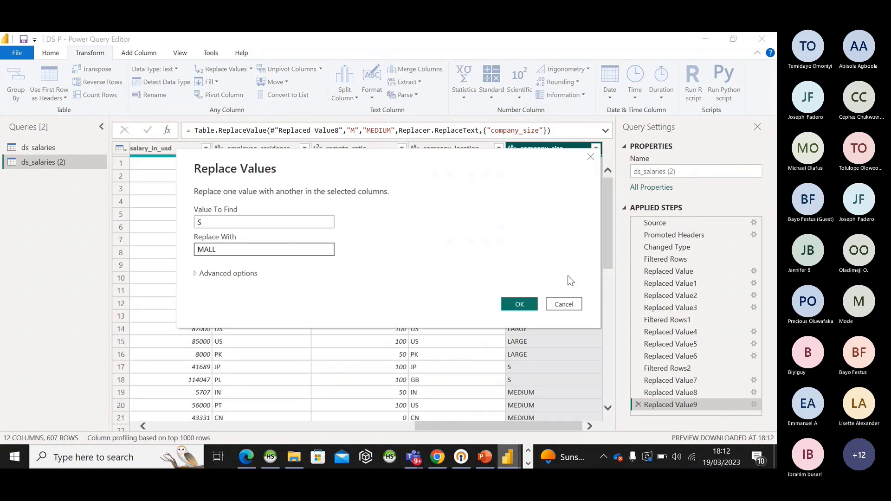
{"action": "left_click", "coordinate": [196, 249]}
{"action": "type", "text": "S"}
{"action": "left_click", "coordinate": [519, 304]}
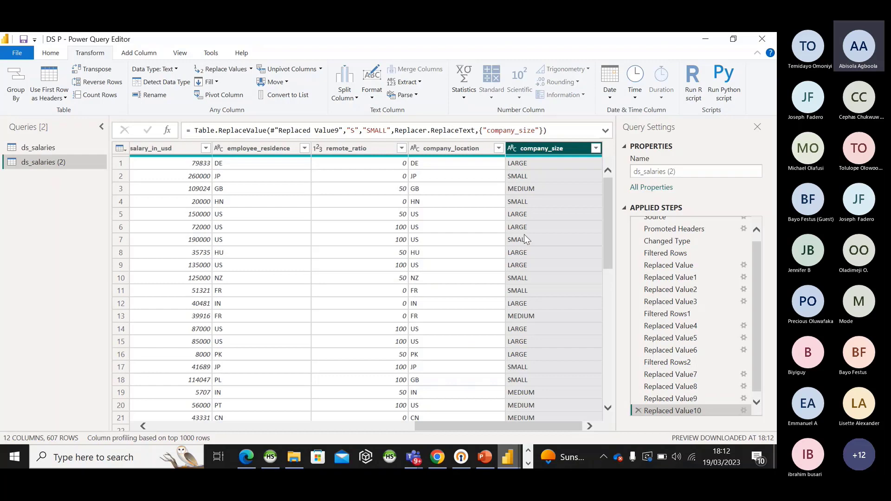
{"action": "scroll", "coordinate": [453, 158], "scroll_direction": "left", "scroll_amount": 2}
{"action": "left_click", "coordinate": [453, 149]}
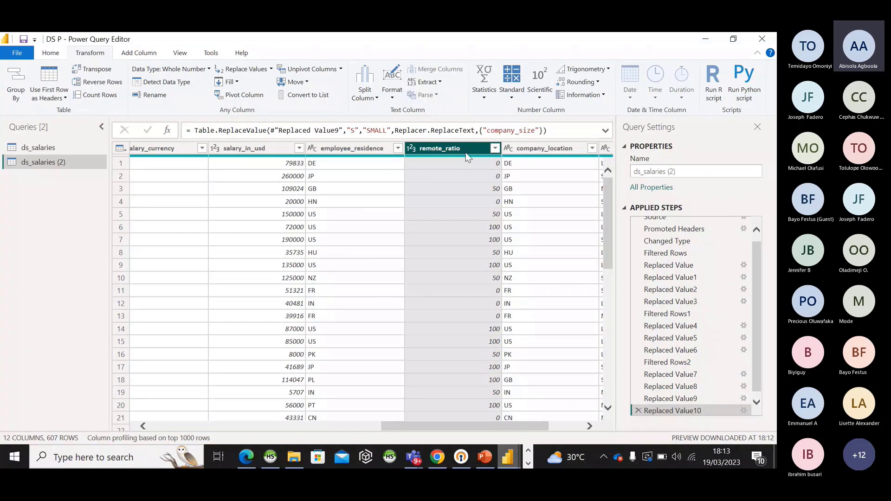
{"action": "right_click", "coordinate": [467, 153]}
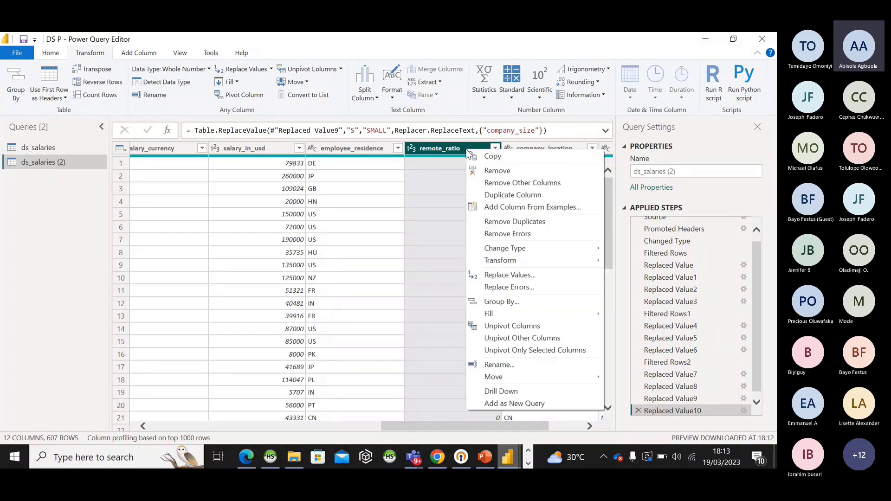
{"action": "left_click", "coordinate": [504, 275]}
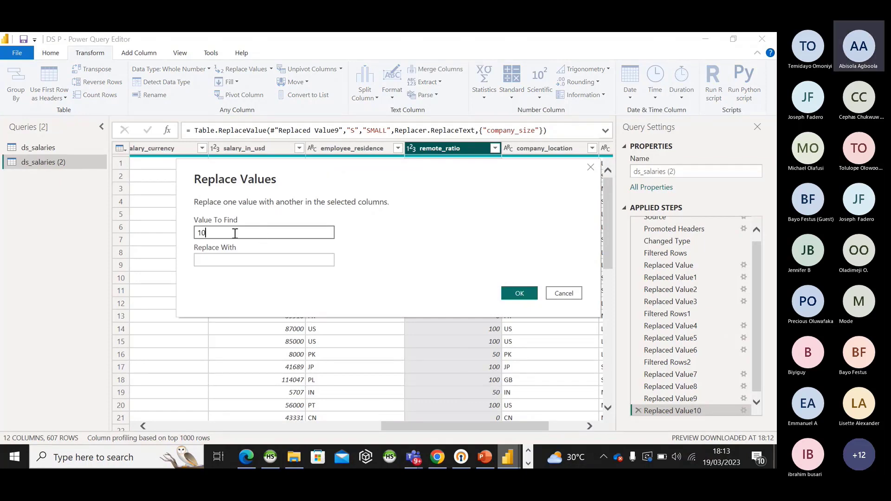
{"action": "type", "text": "0"}
{"action": "left_click", "coordinate": [204, 259]}
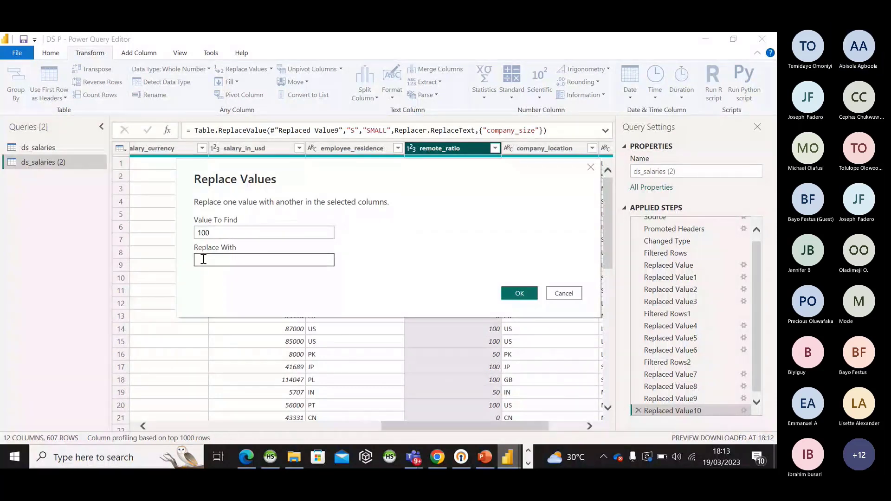
{"action": "type", "text": "REMOTE"}
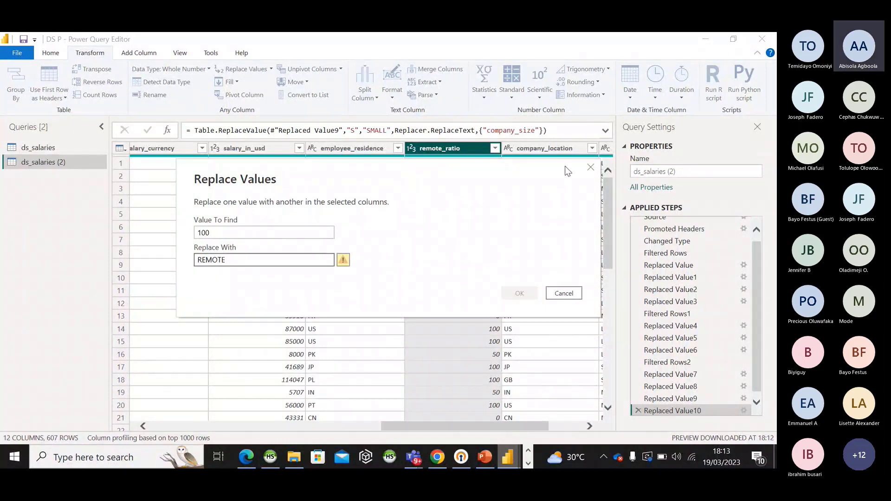
{"action": "left_click", "coordinate": [592, 164]}
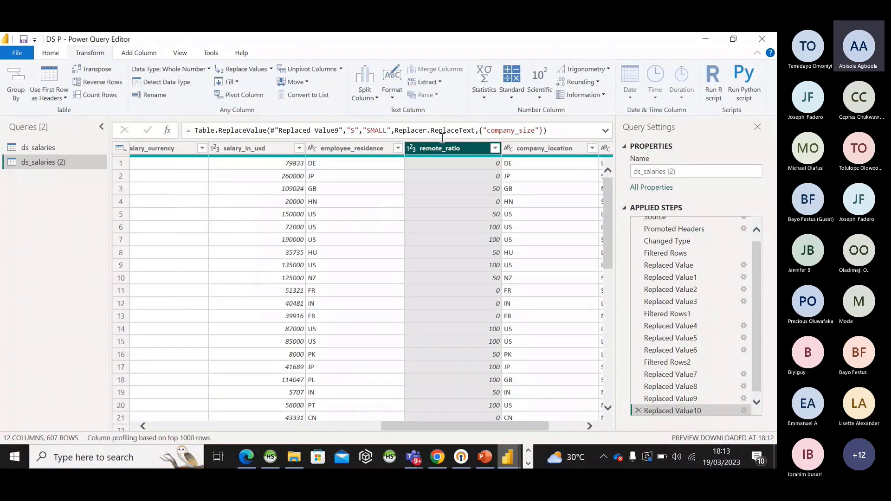
- Set remote_ratio's data type to Text, creating a Changed Type1 step
{"action": "left_click", "coordinate": [411, 149]}
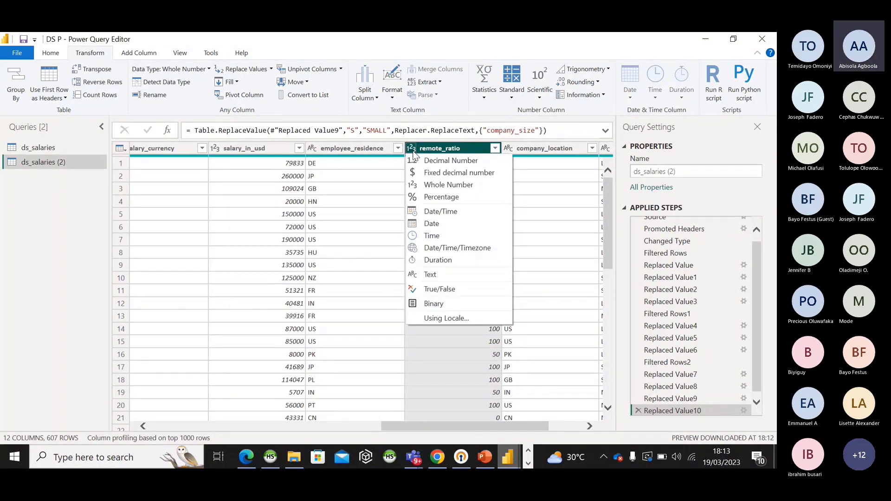
{"action": "left_click", "coordinate": [428, 275]}
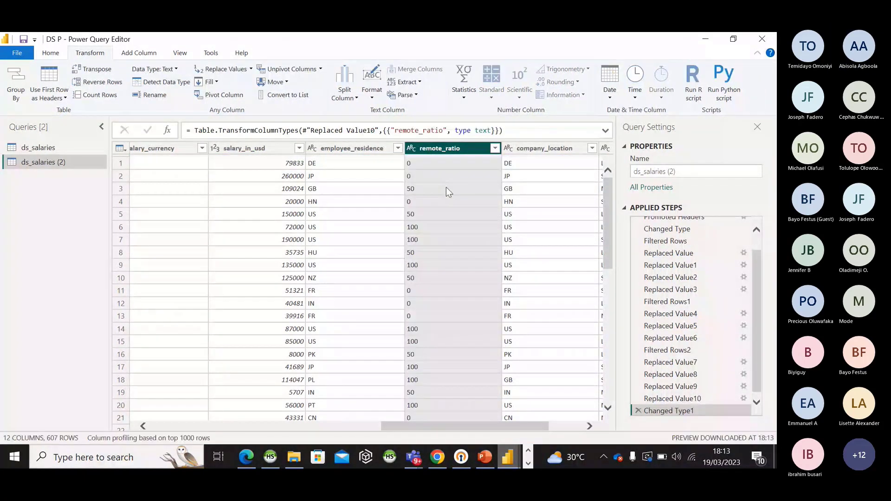
{"action": "right_click", "coordinate": [421, 153]}
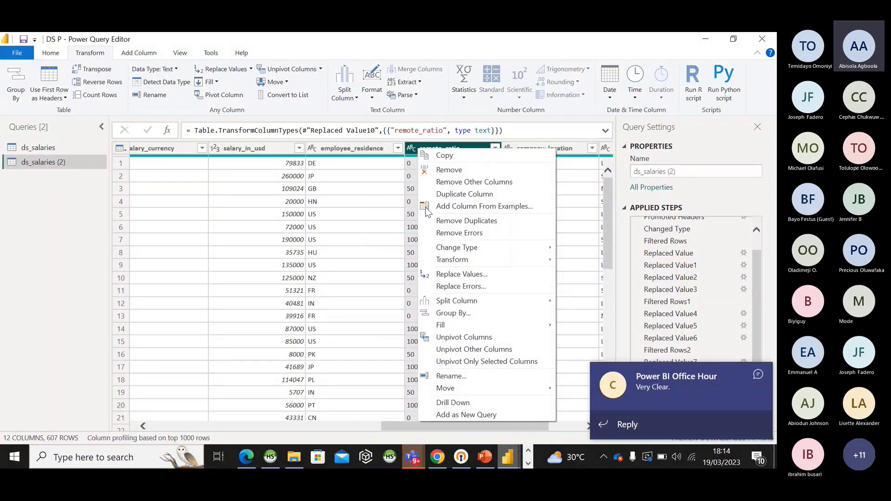
- Replace 100 with REMOTE in remote_ratio
{"action": "left_click", "coordinate": [442, 274]}
{"action": "type", "text": "10"}
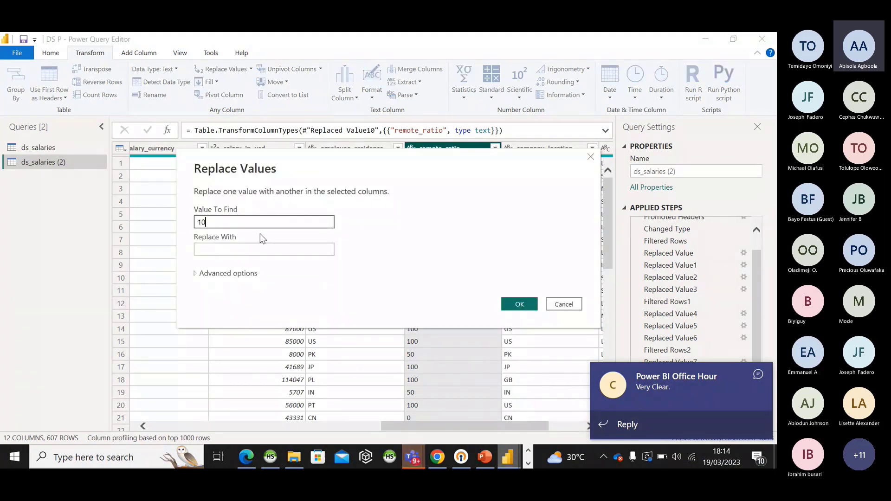
{"action": "type", "text": "0"}
{"action": "left_click", "coordinate": [229, 249]}
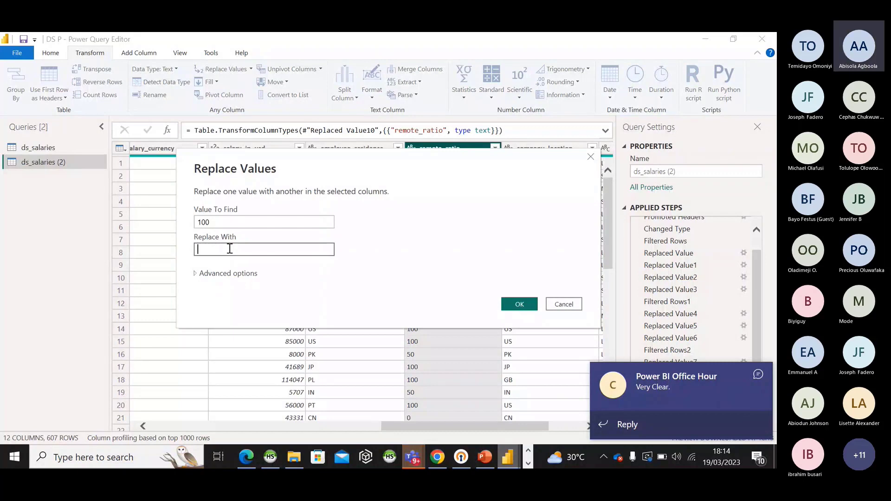
{"action": "type", "text": "REMOTE"}
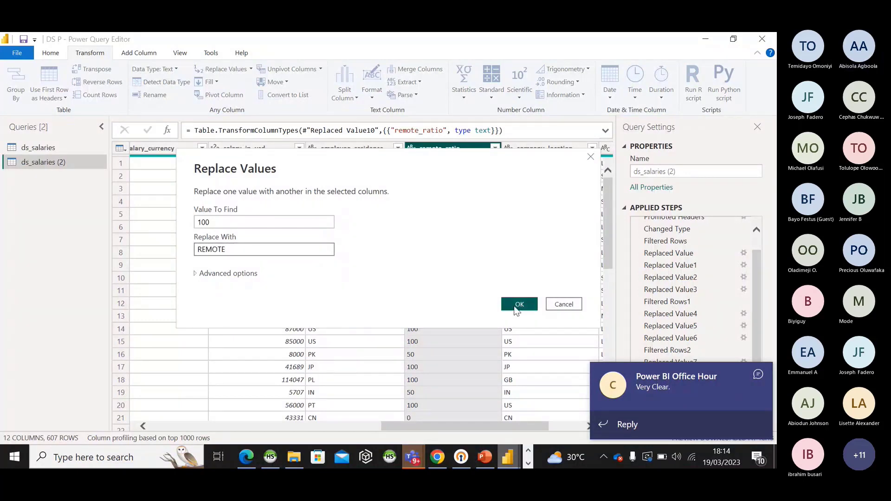
{"action": "left_click", "coordinate": [518, 305]}
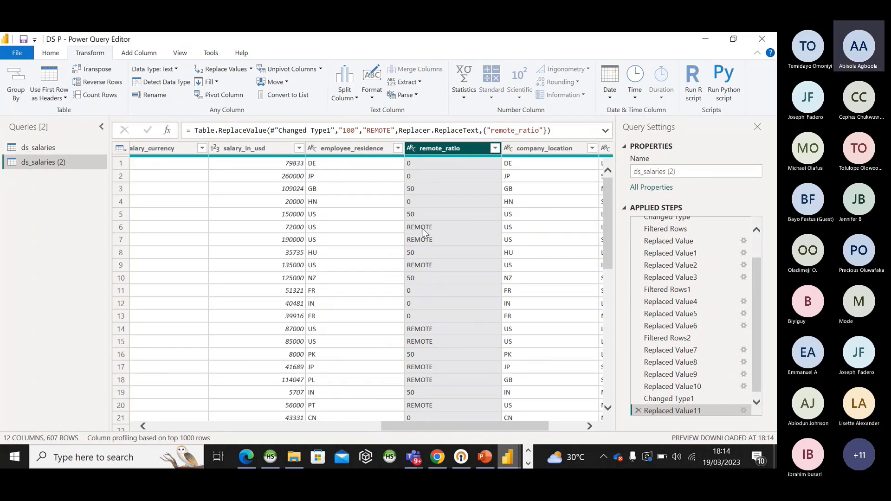
- Replace 50 with HYBRID in remote_ratio
{"action": "right_click", "coordinate": [425, 149]}
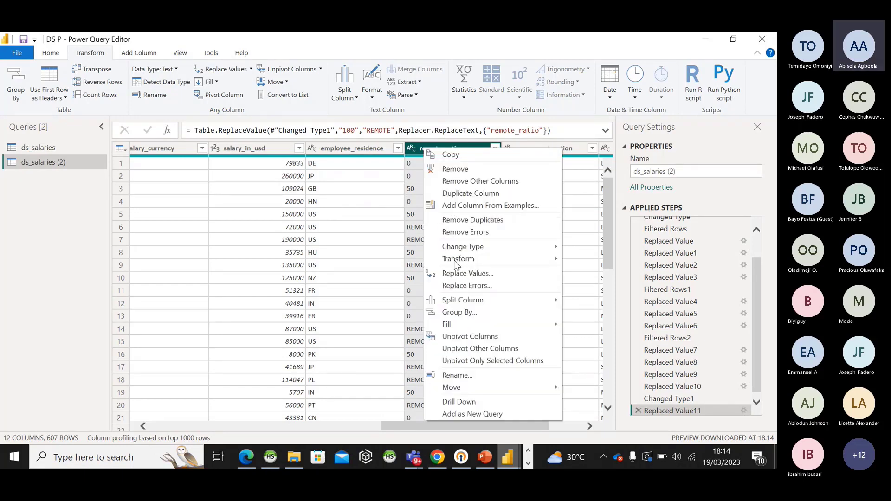
{"action": "left_click", "coordinate": [464, 273]}
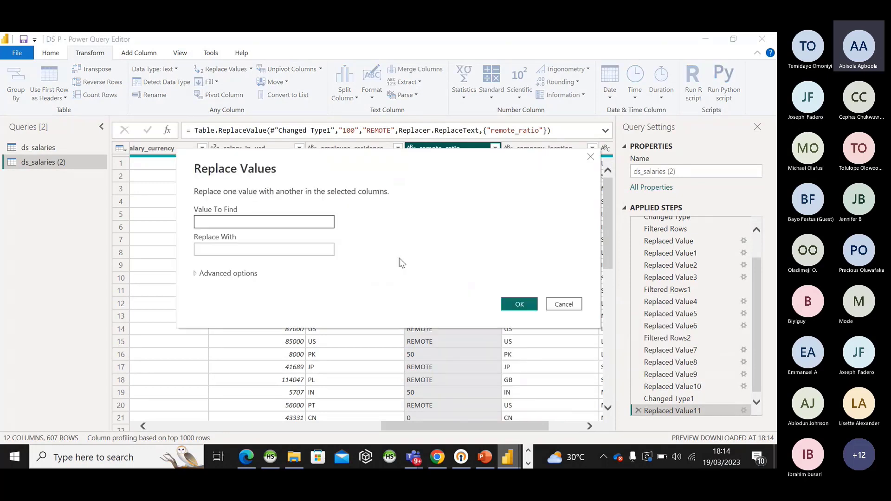
{"action": "type", "text": "50"}
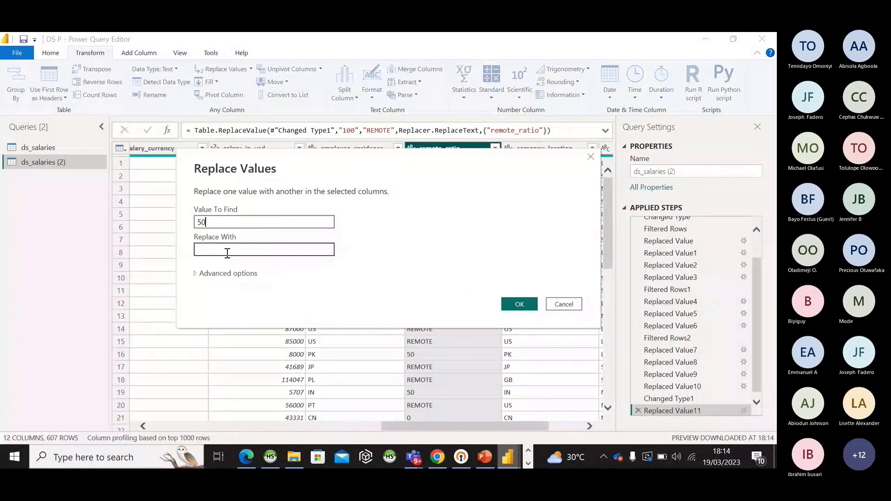
{"action": "left_click", "coordinate": [226, 251]}
{"action": "type", "text": "HY"}
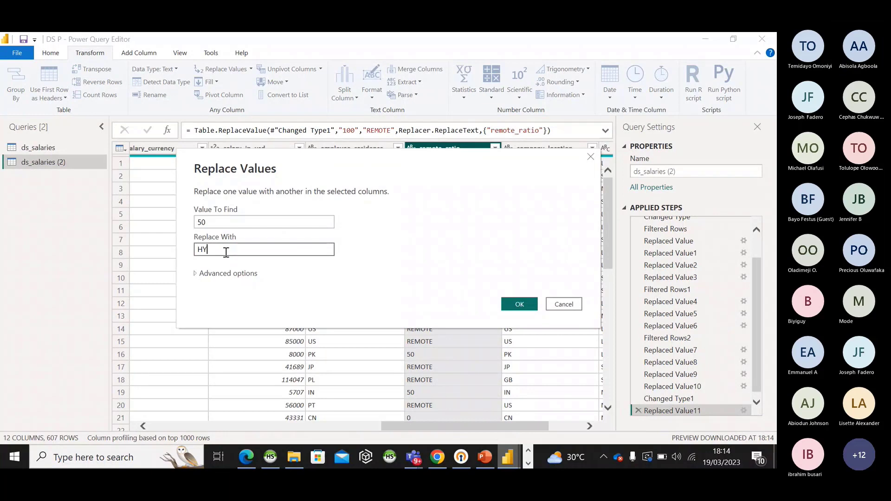
{"action": "type", "text": "BRID"}
{"action": "left_click", "coordinate": [519, 304]}
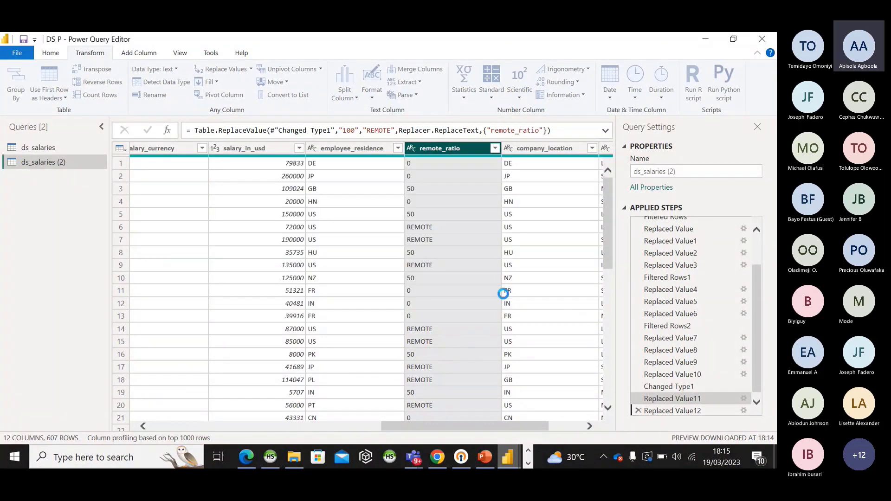
- Replace 0 with ONSITE in remote_ratio
{"action": "right_click", "coordinate": [455, 148]}
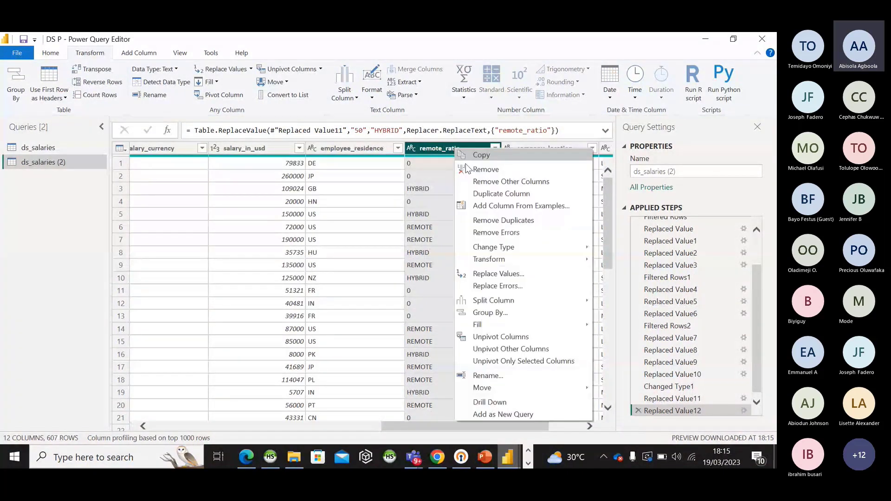
{"action": "left_click", "coordinate": [507, 275]}
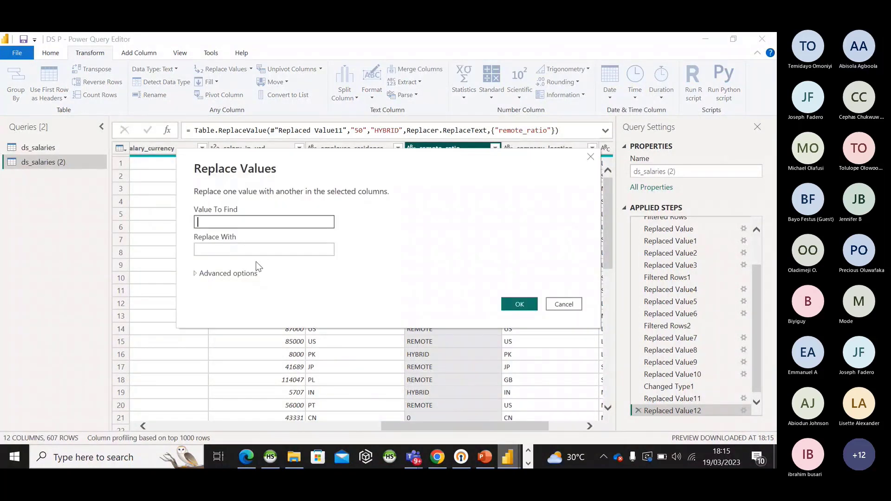
{"action": "type", "text": "0"}
{"action": "left_click", "coordinate": [220, 249]}
{"action": "type", "text": "O"}
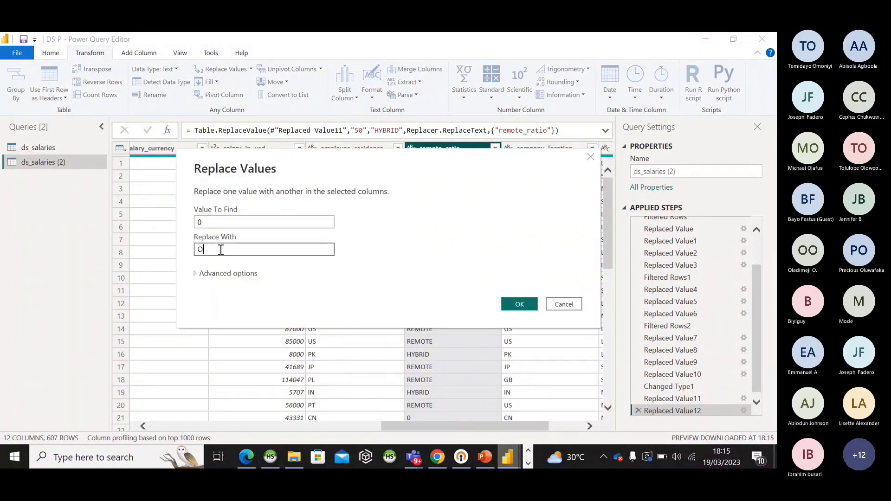
{"action": "type", "text": "NSITE"}
{"action": "left_click", "coordinate": [505, 309]}
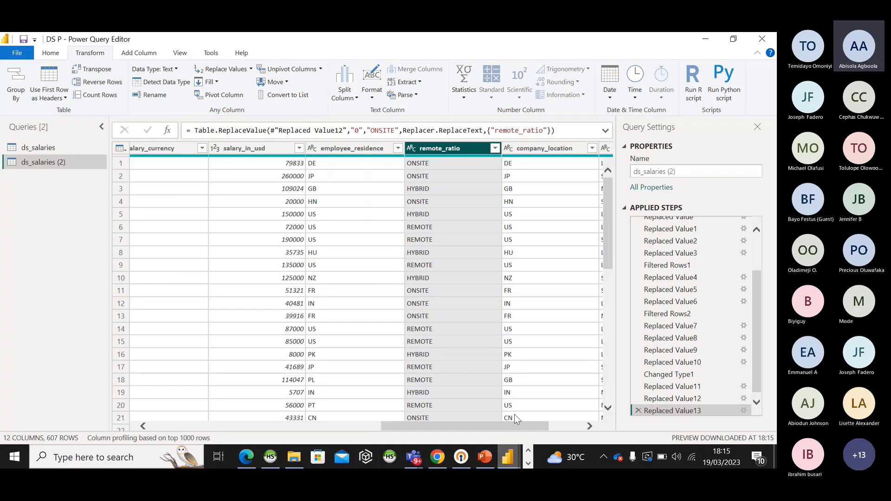
{"action": "left_click_drag", "start_coordinate": [518, 430], "coordinate": [506, 443]}
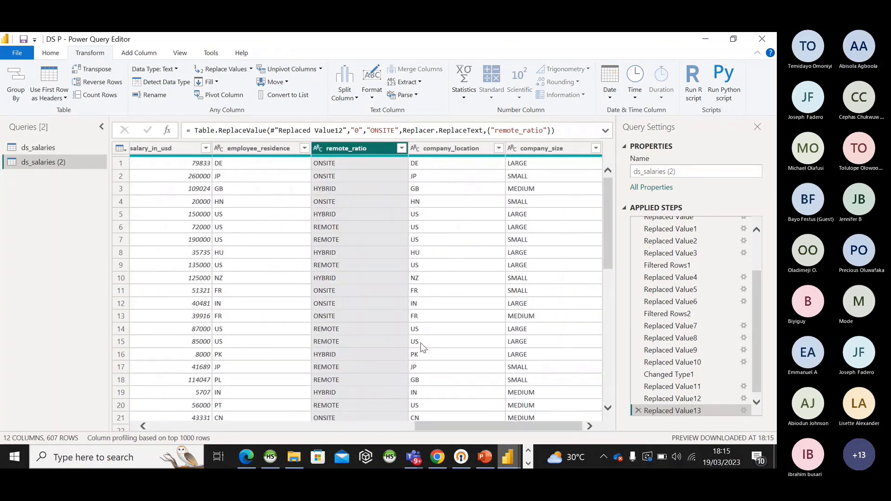
- Close & Apply the query changes to load ds_salaries (2) into the report
{"action": "left_click", "coordinate": [50, 53]}
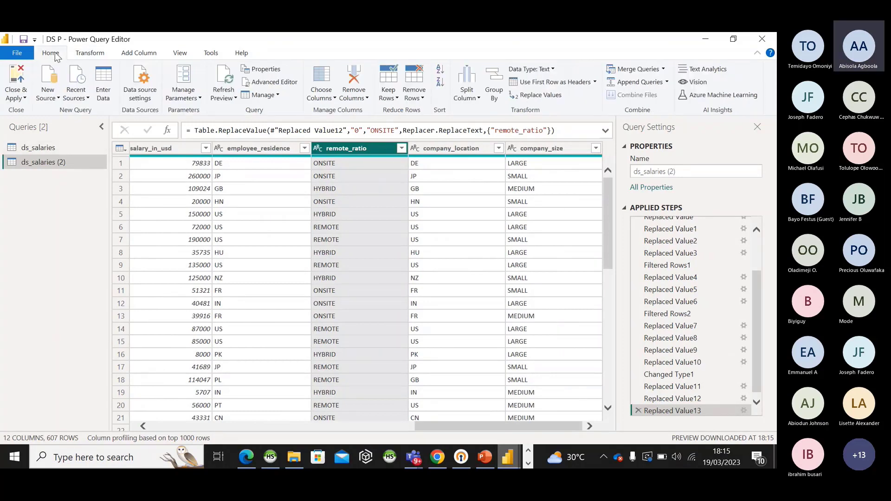
{"action": "left_click", "coordinate": [16, 98]}
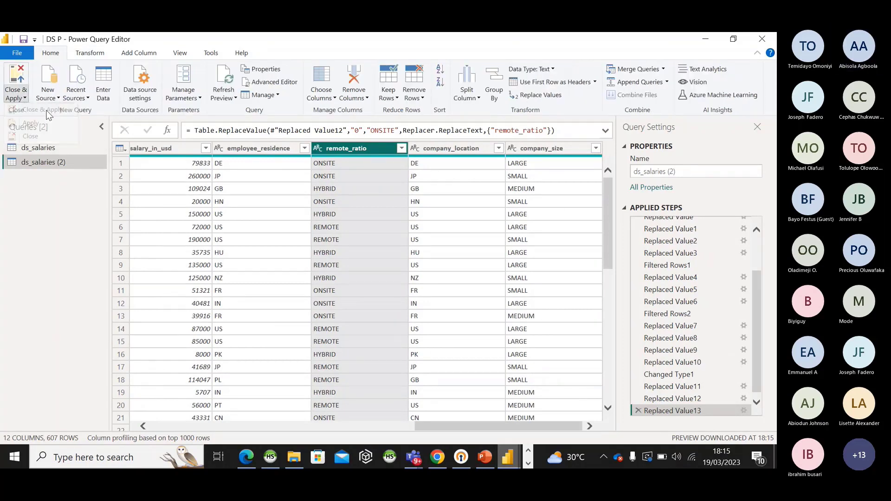
{"action": "left_click", "coordinate": [42, 121]}
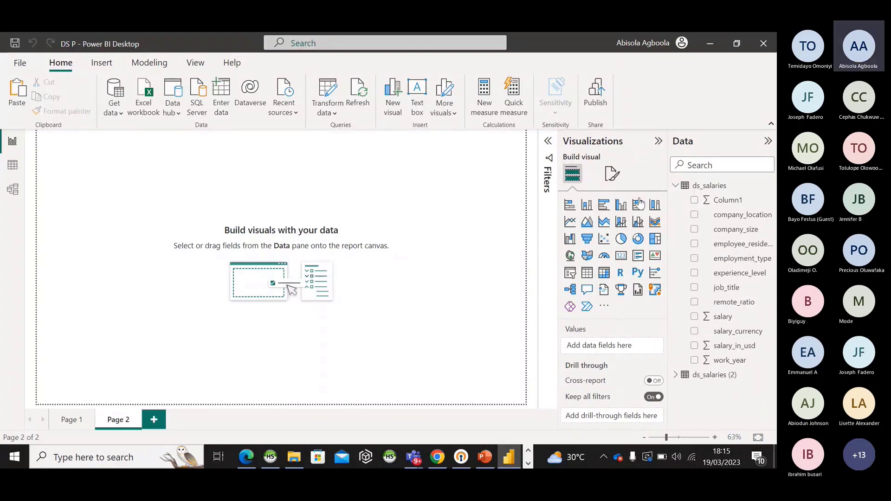
- Collapse ds_salaries in the Data pane, view Page 1, then return to blank Page 2
{"action": "left_click", "coordinate": [676, 186]}
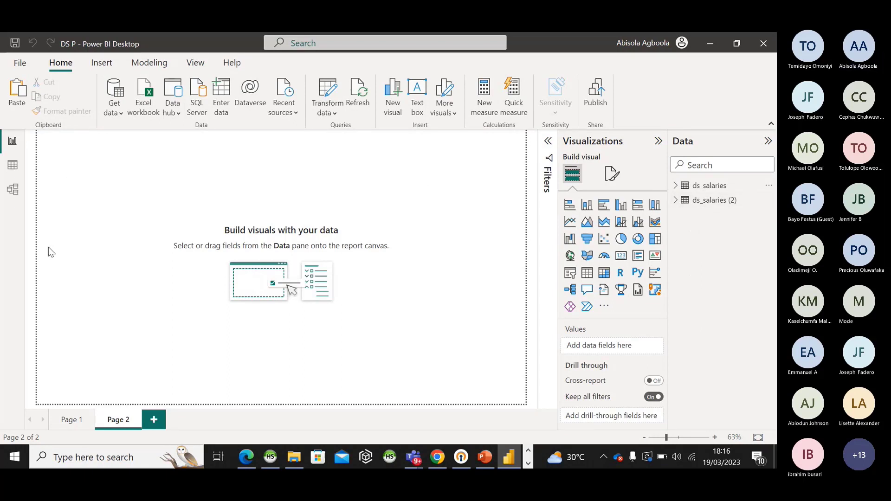
{"action": "left_click", "coordinate": [73, 426]}
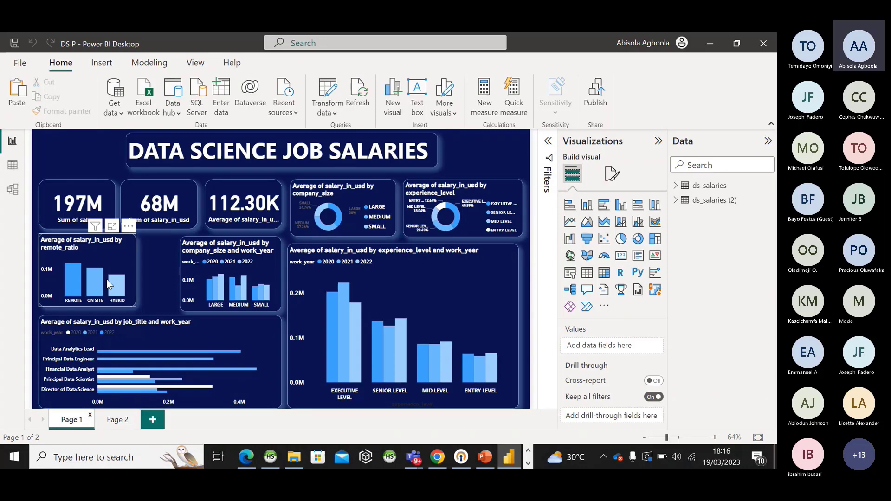
{"action": "left_click", "coordinate": [116, 422]}
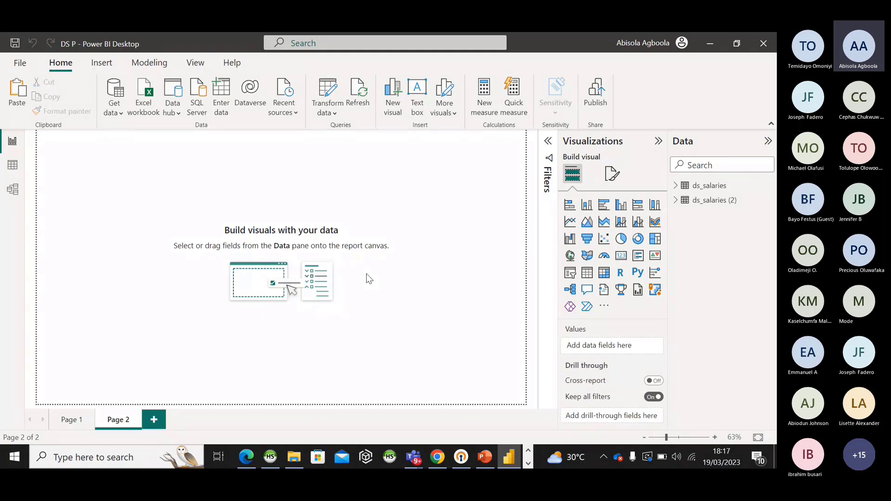
- Show Page 2's format page options and check its 16:9 canvas at 1280 × 720 px
{"action": "left_click", "coordinate": [613, 176]}
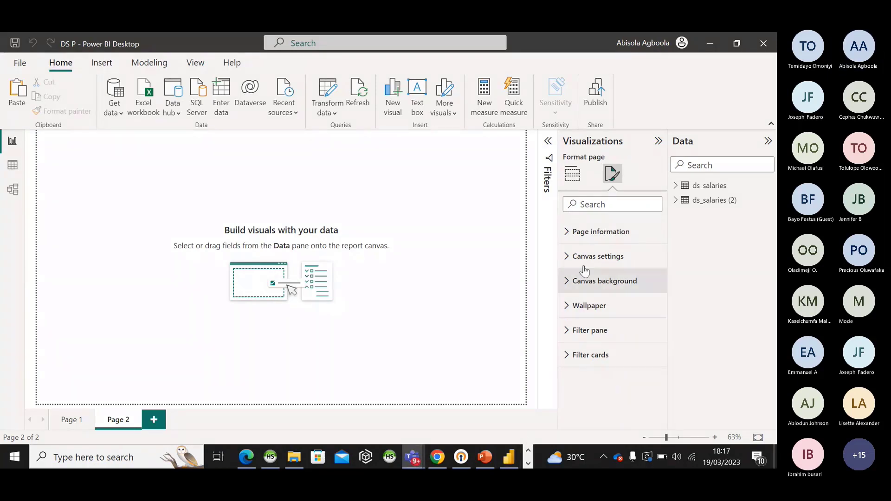
{"action": "left_click", "coordinate": [570, 237]}
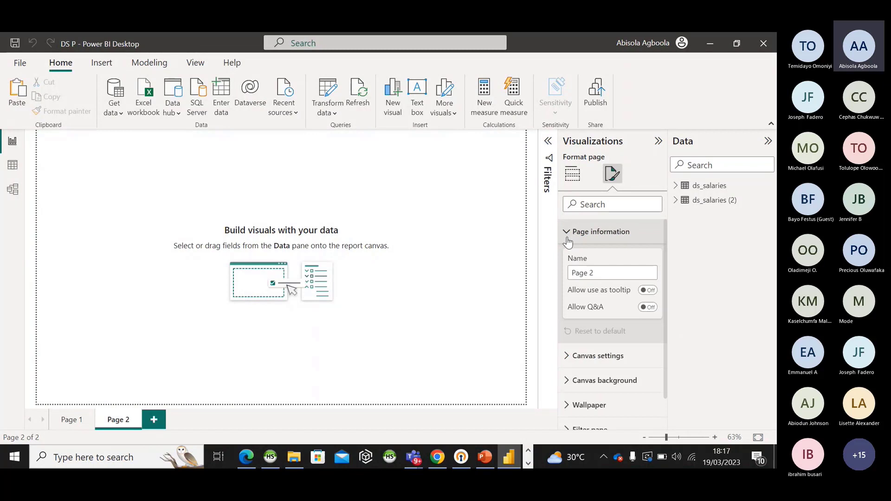
{"action": "left_click", "coordinate": [568, 240]}
{"action": "left_click", "coordinate": [570, 257]}
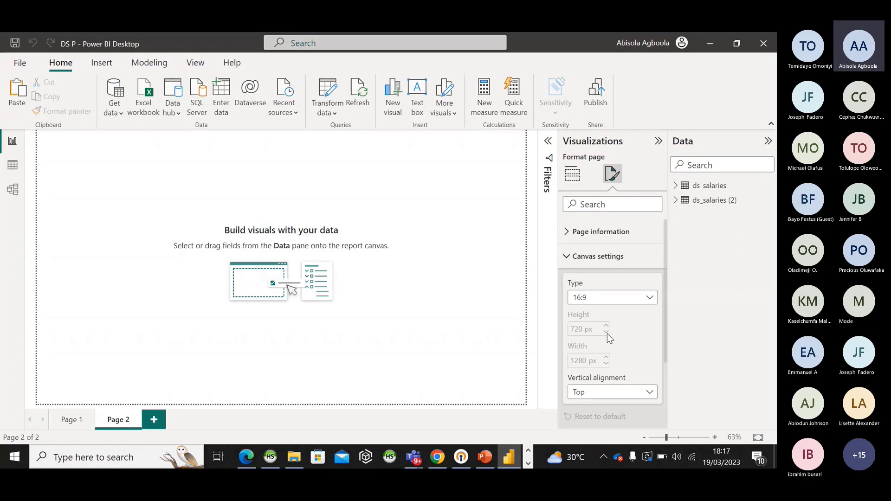
{"action": "left_click", "coordinate": [570, 260]}
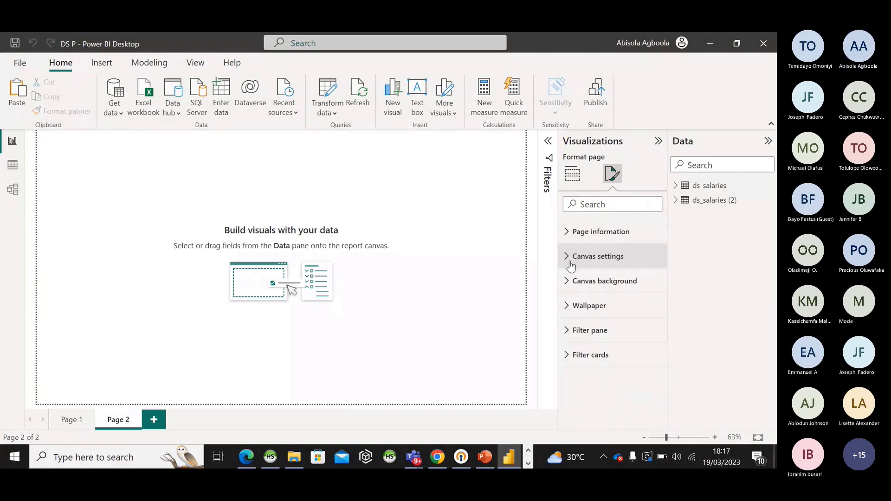
{"action": "left_click", "coordinate": [569, 259]}
- Collapse canvas settings and expand Canvas background, showing no image and 100% transparency
{"action": "left_click", "coordinate": [568, 256]}
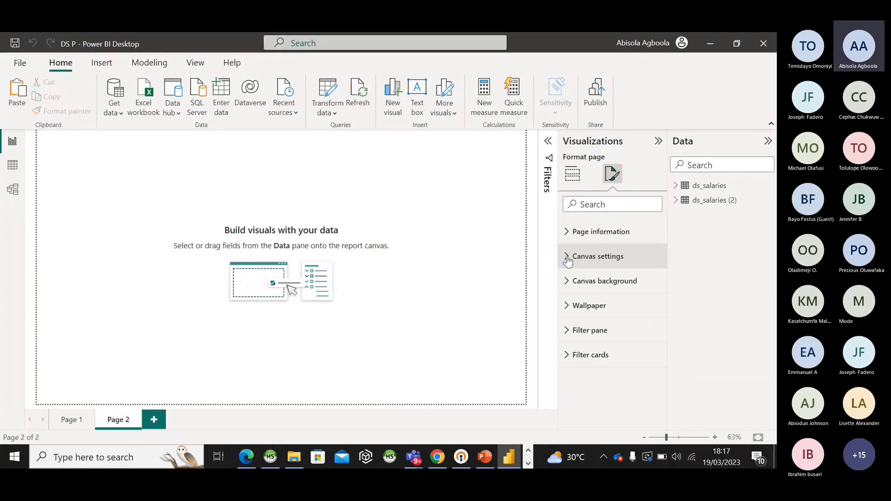
{"action": "left_click", "coordinate": [568, 282]}
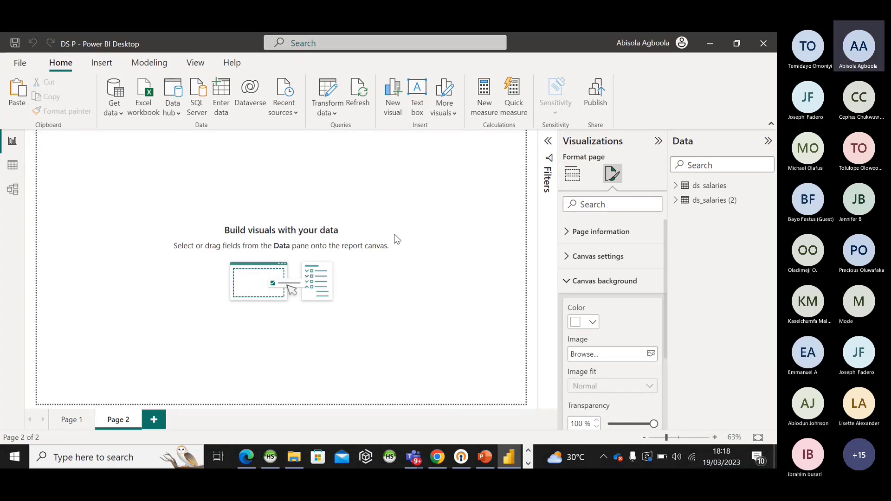
- Set the Page 2 canvas background colour to dark navy with 0% transparency
{"action": "left_click", "coordinate": [592, 324]}
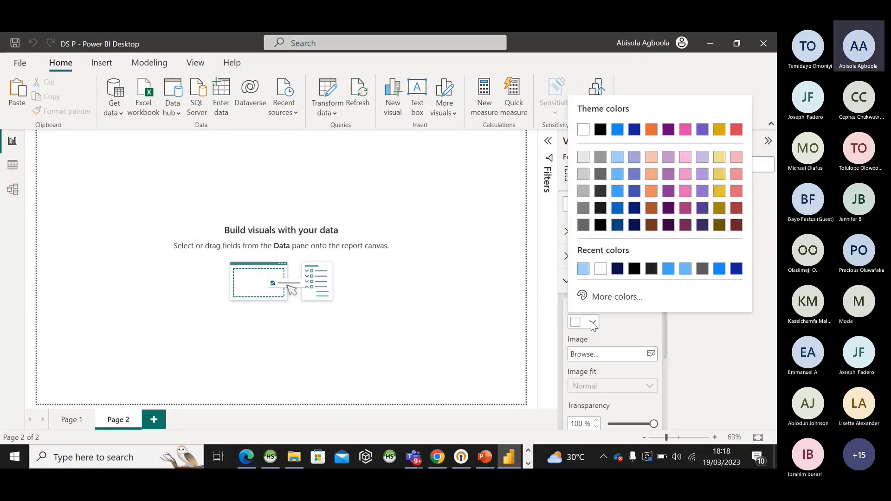
{"action": "left_click", "coordinate": [617, 269]}
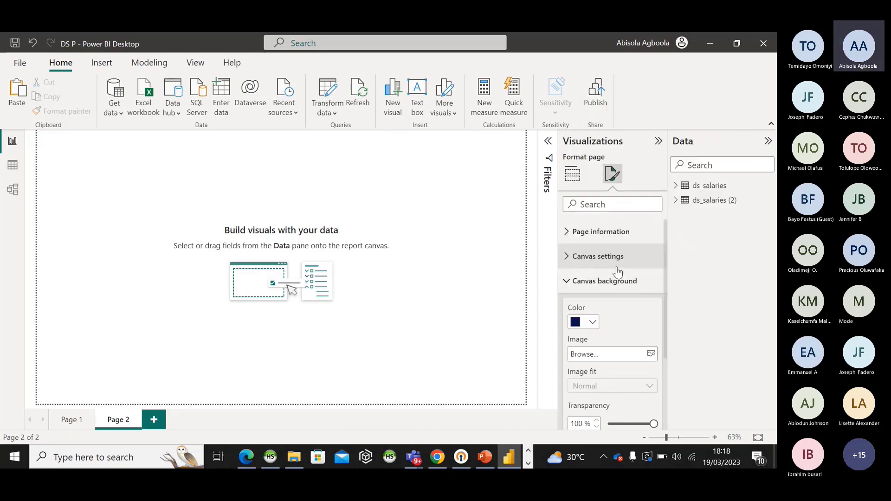
{"action": "left_click", "coordinate": [593, 323]}
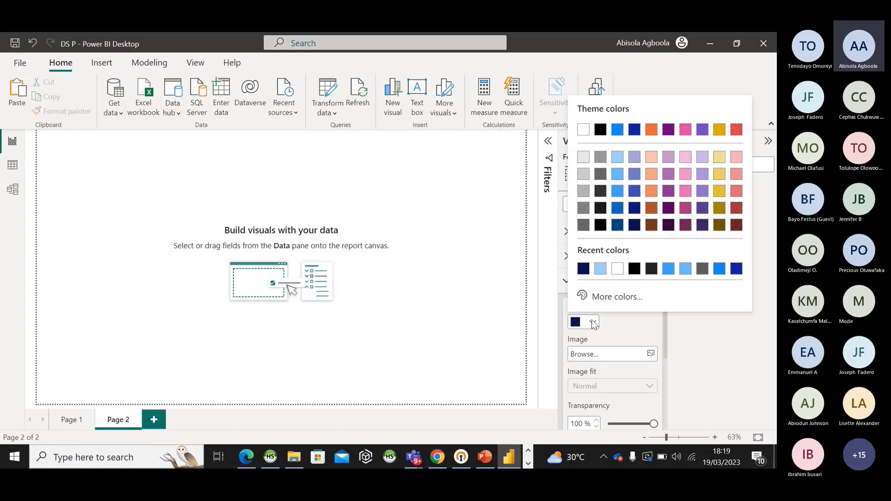
{"action": "left_click", "coordinate": [629, 339]}
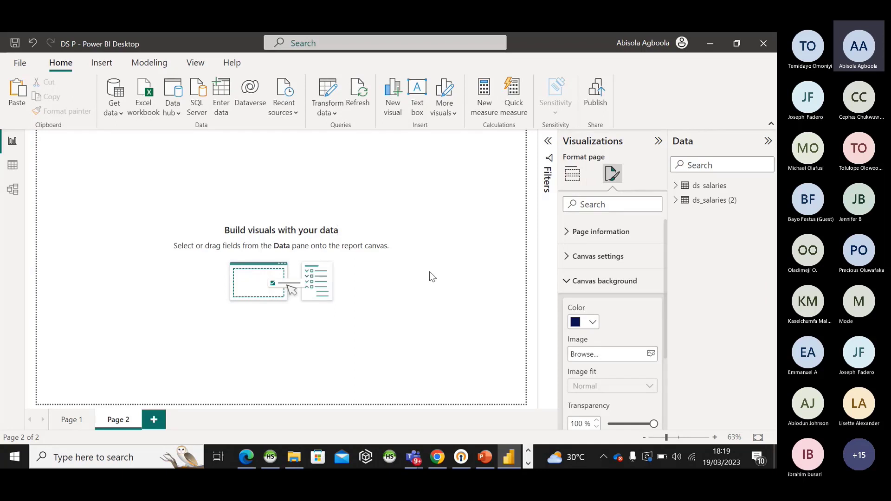
{"action": "scroll", "coordinate": [615, 319], "scroll_direction": "down", "scroll_amount": 2}
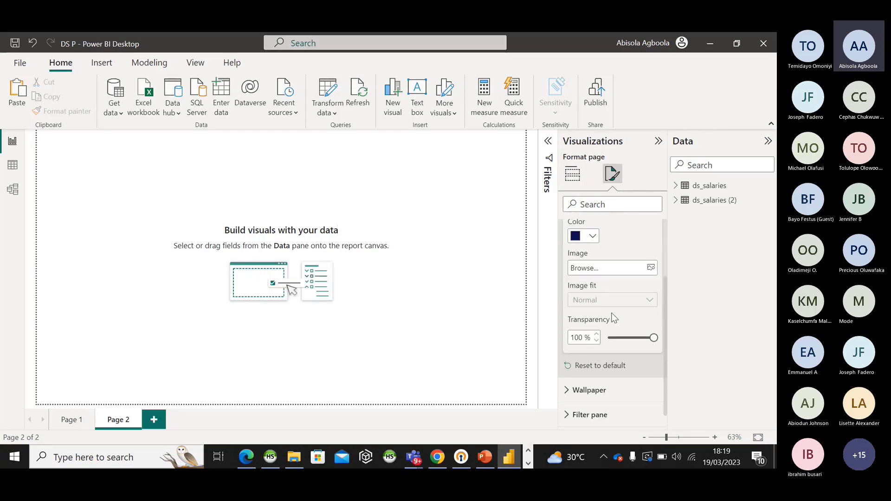
{"action": "left_click_drag", "start_coordinate": [655, 337], "coordinate": [596, 340]}
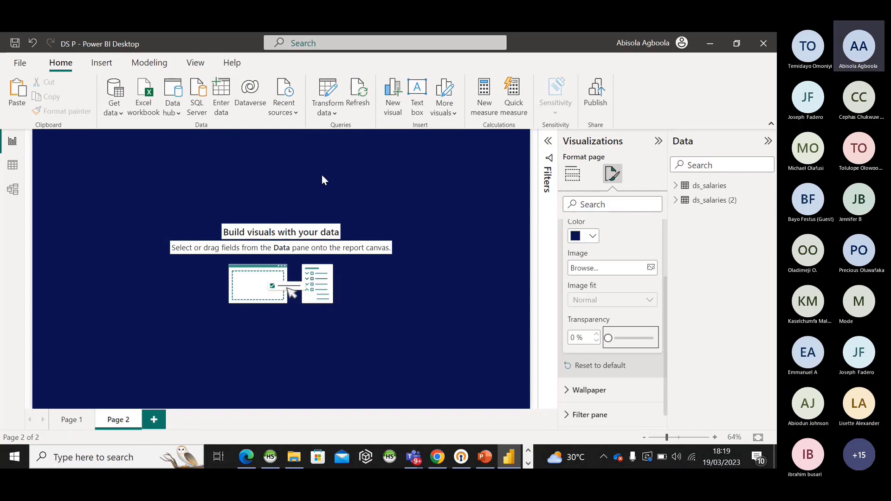
- Insert a text box and stretch it into a wide, short strip
{"action": "left_click", "coordinate": [418, 110]}
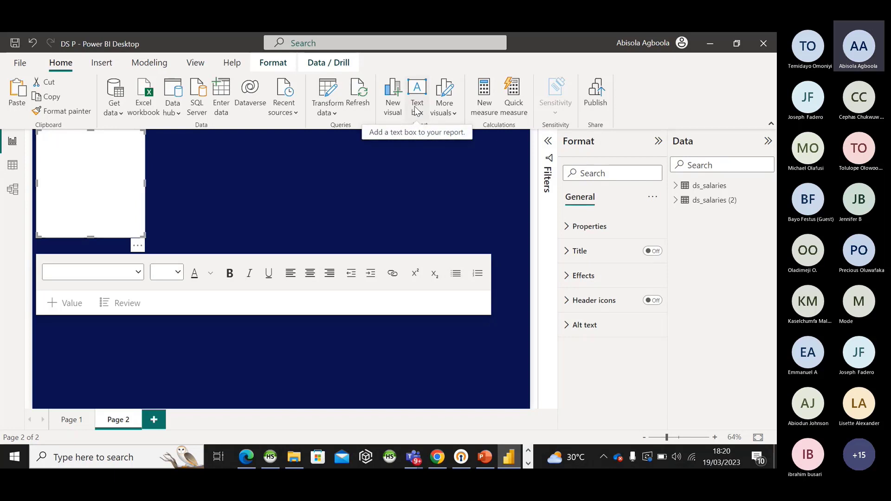
{"action": "left_click_drag", "start_coordinate": [142, 184], "coordinate": [416, 199]}
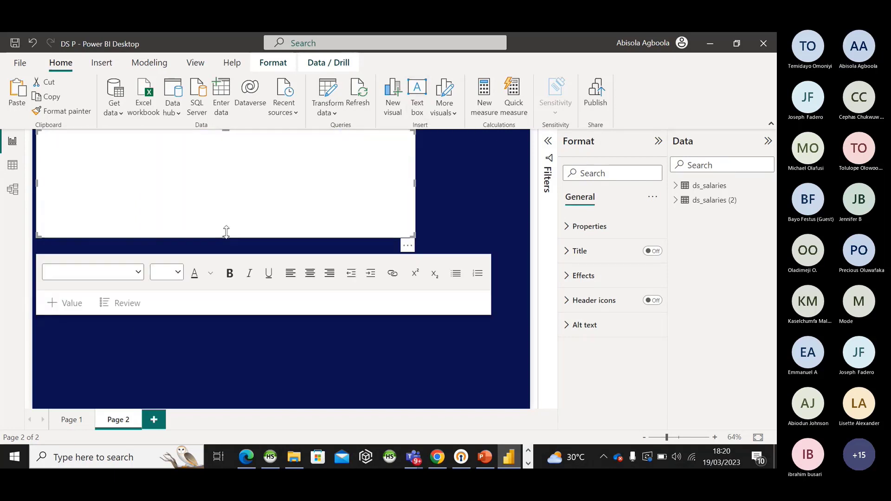
{"action": "left_click_drag", "start_coordinate": [225, 229], "coordinate": [226, 157]}
{"action": "left_click", "coordinate": [227, 163]}
{"action": "left_click", "coordinate": [227, 162]}
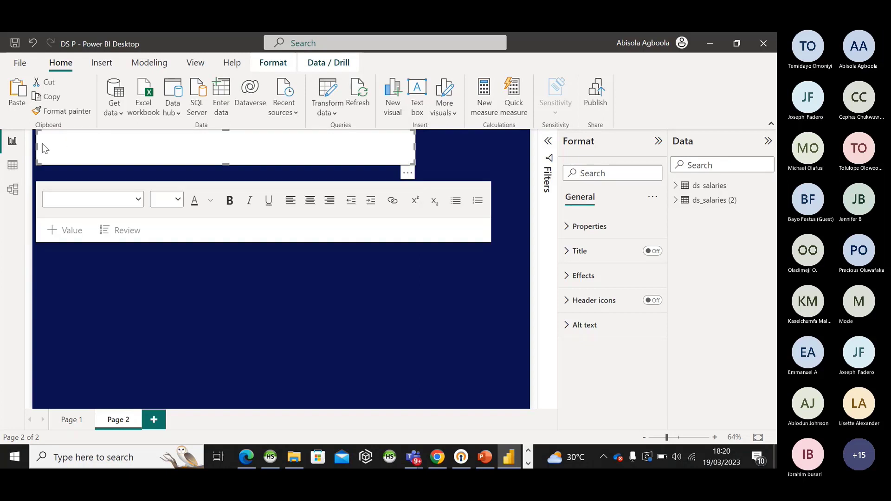
- Trim the text box's left and right edges and move it near the top of the page
{"action": "left_click", "coordinate": [38, 149]}
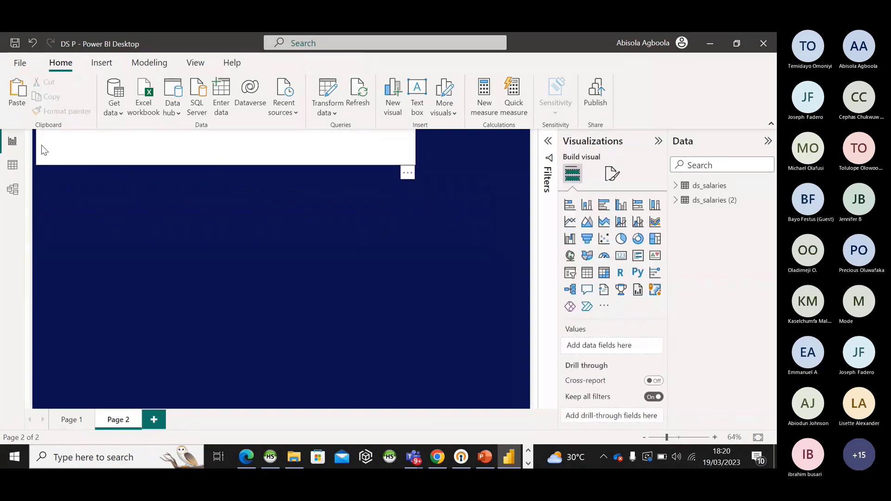
{"action": "left_click", "coordinate": [42, 146]}
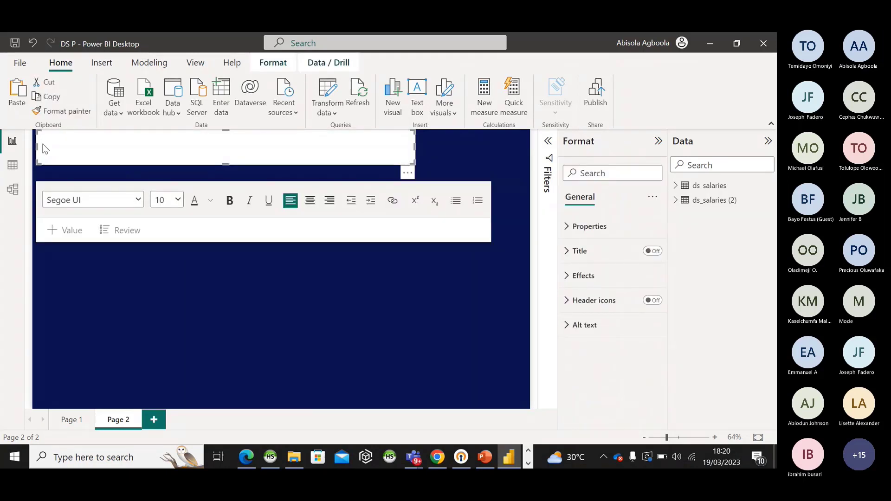
{"action": "left_click_drag", "start_coordinate": [43, 147], "coordinate": [75, 149]}
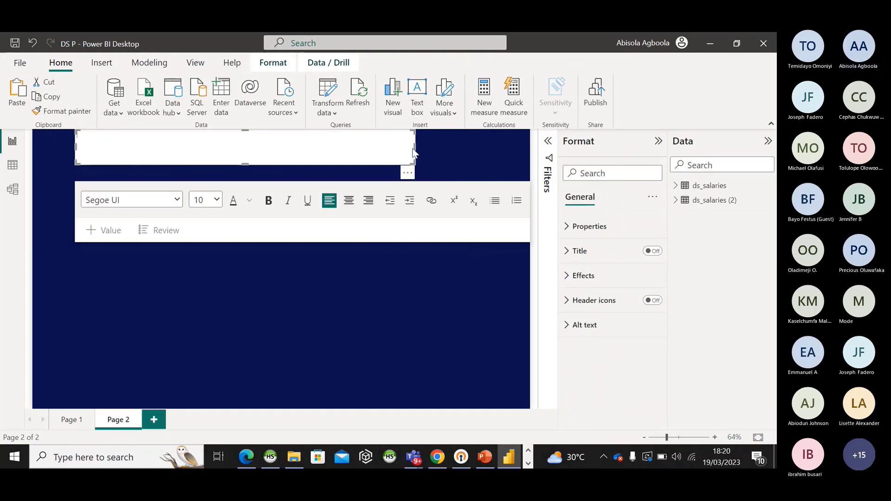
{"action": "left_click_drag", "start_coordinate": [415, 147], "coordinate": [405, 149]}
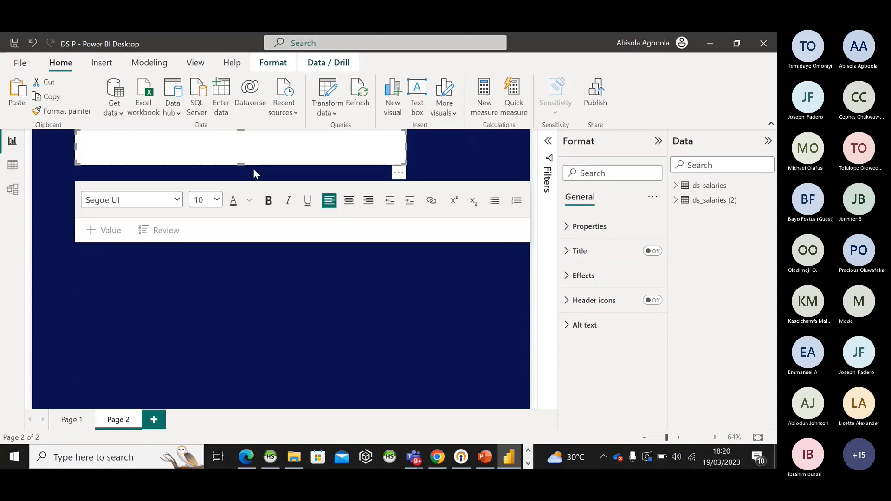
{"action": "left_click_drag", "start_coordinate": [249, 165], "coordinate": [277, 171]}
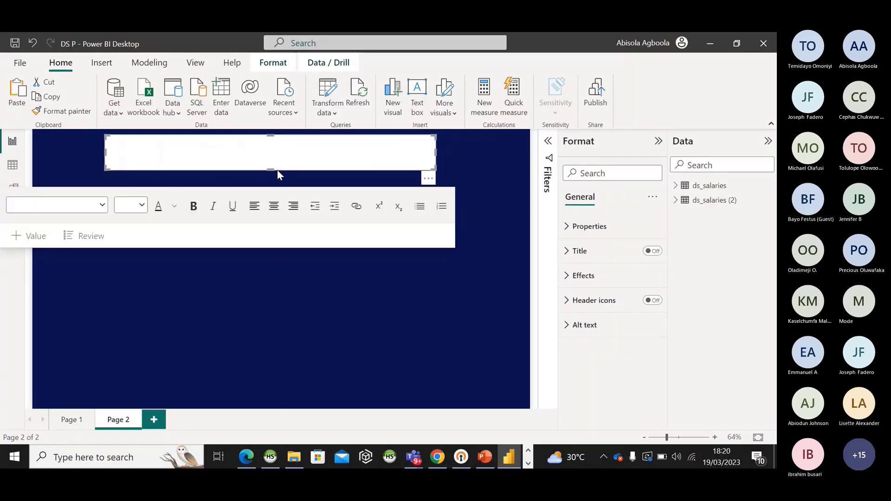
- Type the title 'DATA SCIENCE JOB SALARIES' at font size 40
{"action": "left_click", "coordinate": [143, 206]}
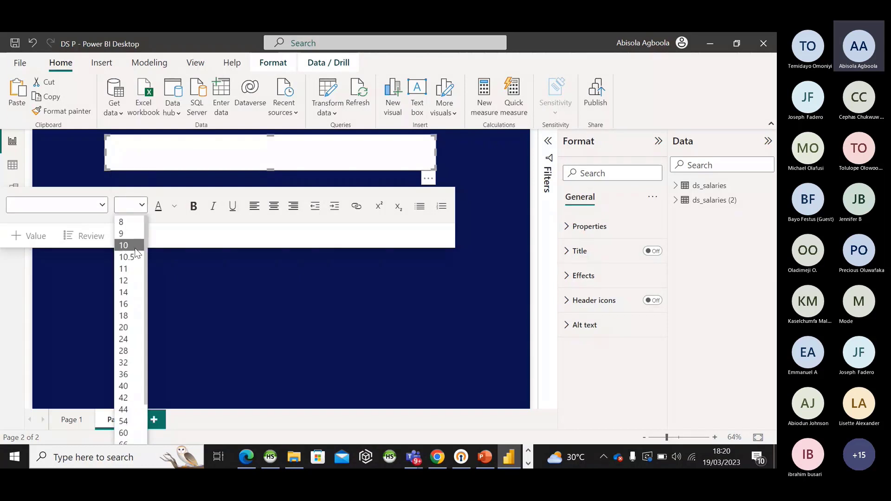
{"action": "left_click", "coordinate": [124, 386]}
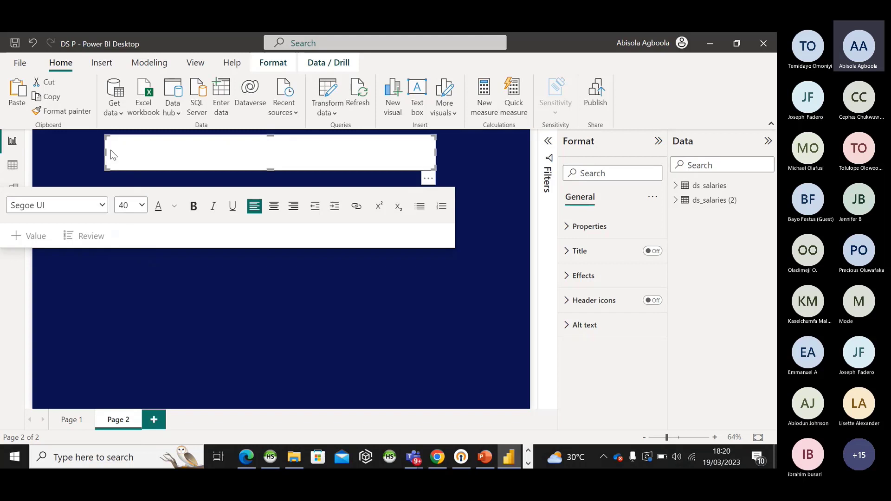
{"action": "type", "text": "DATA SC"}
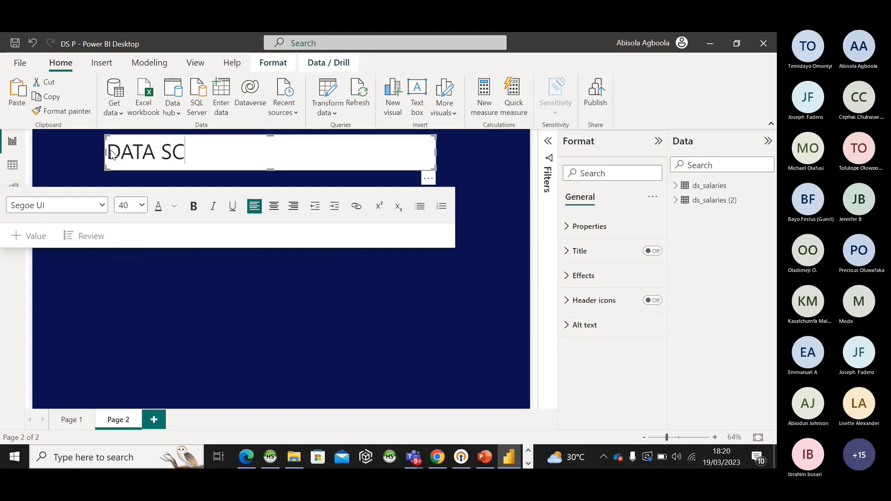
{"action": "type", "text": "IENCE "}
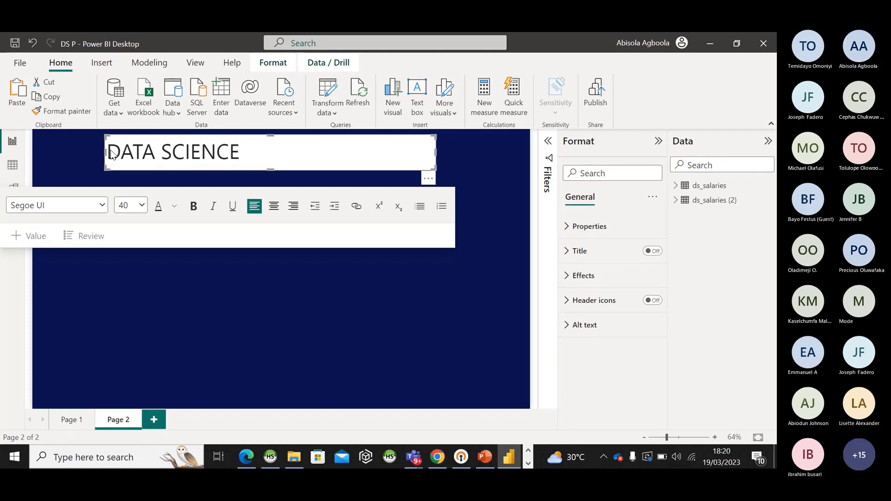
{"action": "type", "text": "JOB SALAR"}
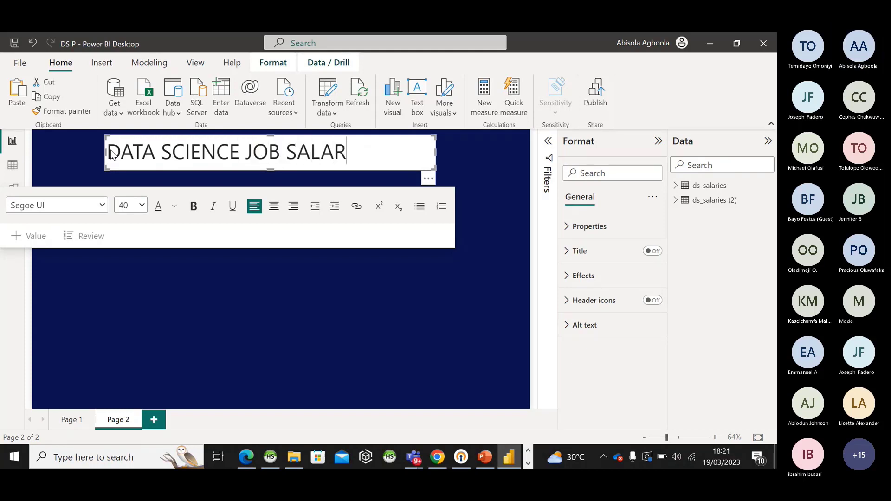
{"action": "type", "text": "IES"}
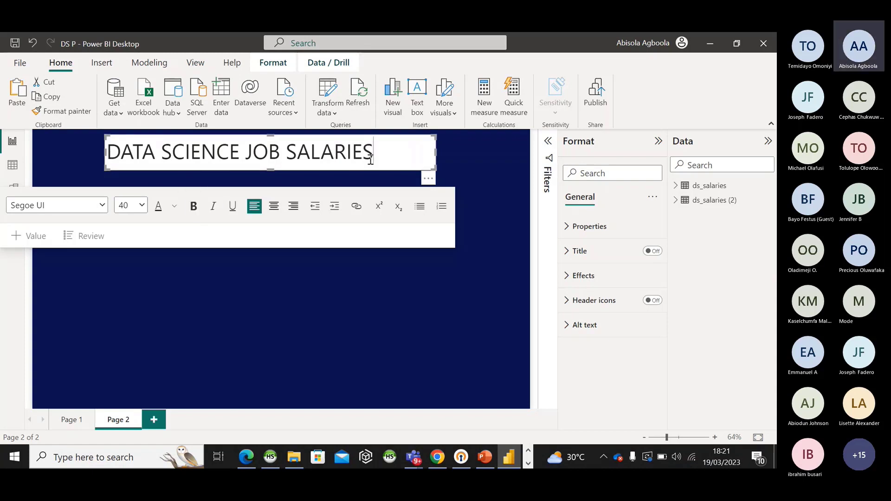
- Make the whole title bold and narrow its text box to fit the words
{"action": "left_click_drag", "start_coordinate": [373, 153], "coordinate": [110, 154]}
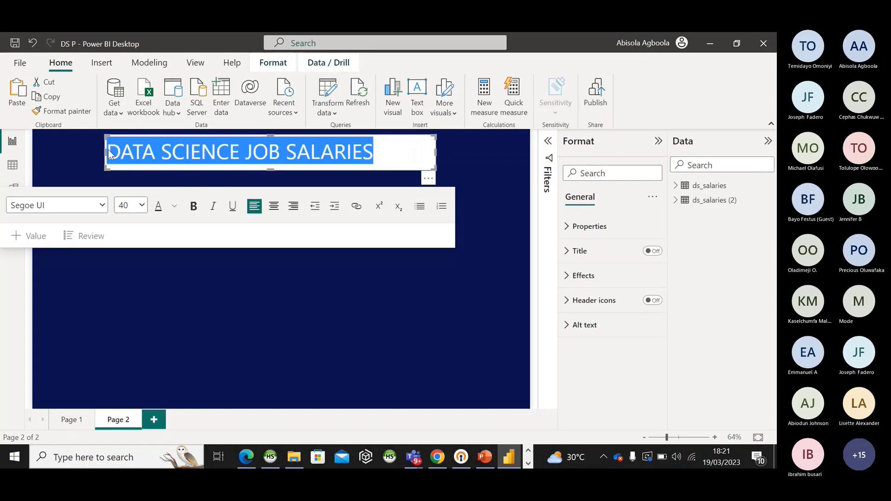
{"action": "left_click", "coordinate": [192, 206]}
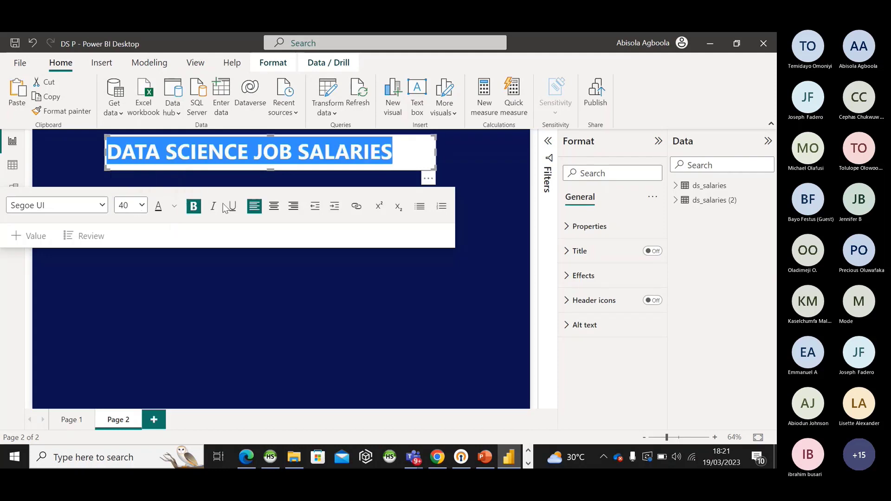
{"action": "left_click_drag", "start_coordinate": [434, 156], "coordinate": [399, 147]}
{"action": "left_click", "coordinate": [441, 159]}
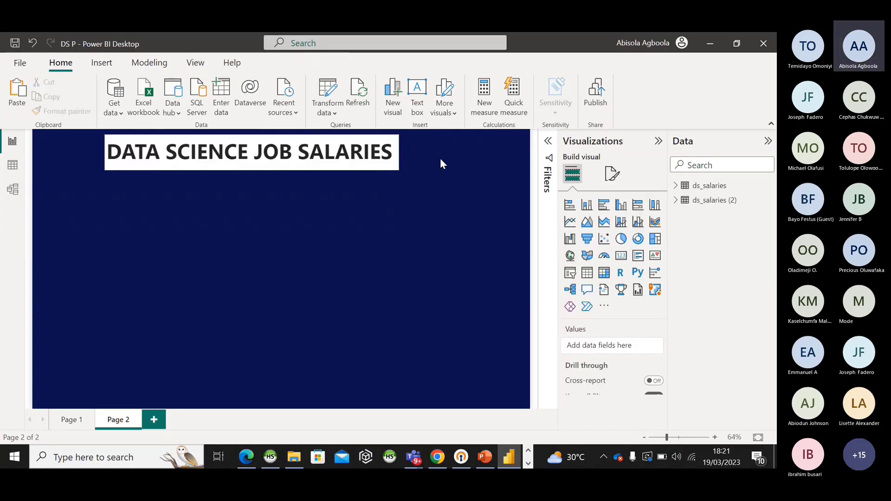
- Select the title box and show its Effects settings, with a white background at 0% transparency
{"action": "left_click", "coordinate": [394, 161]}
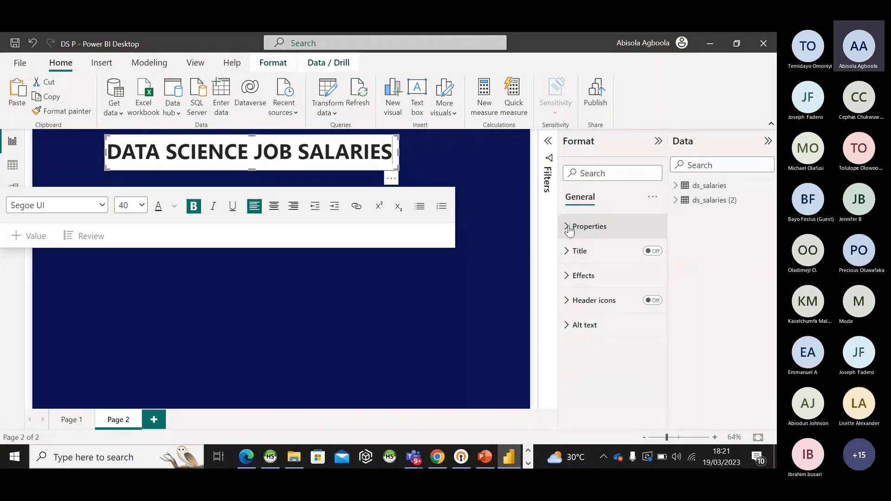
{"action": "left_click", "coordinate": [575, 251]}
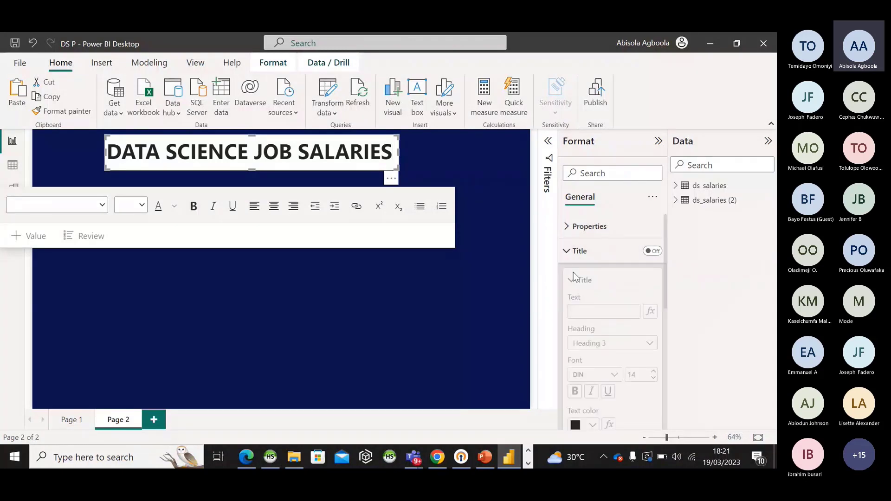
{"action": "left_click", "coordinate": [576, 251]}
{"action": "left_click", "coordinate": [573, 277]}
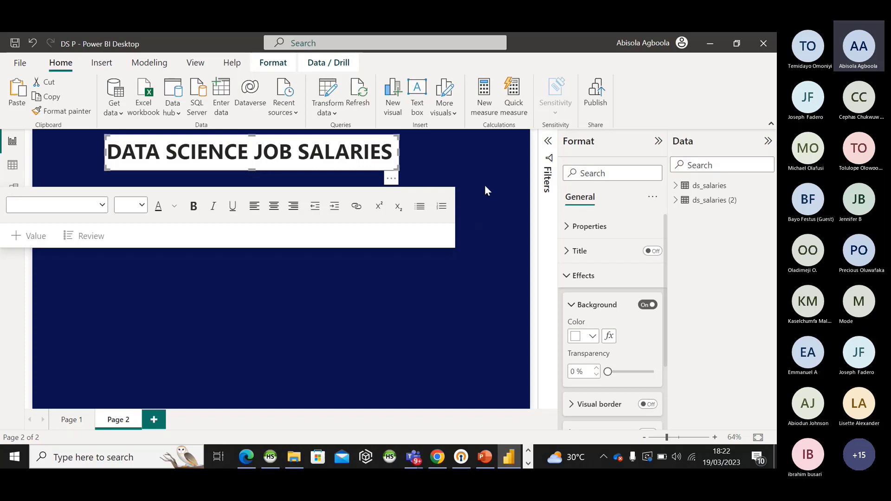
- Fill the title box background with navy #09124f and make the title text white
{"action": "left_click", "coordinate": [592, 336]}
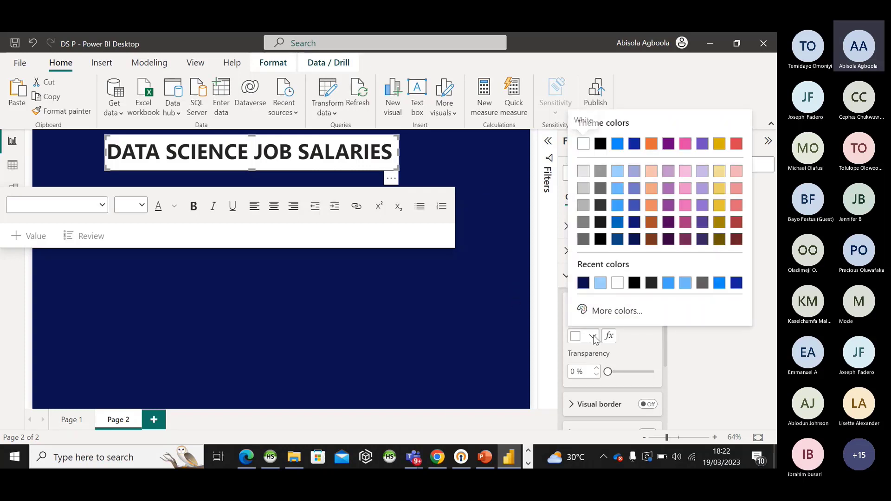
{"action": "left_click", "coordinate": [583, 282]}
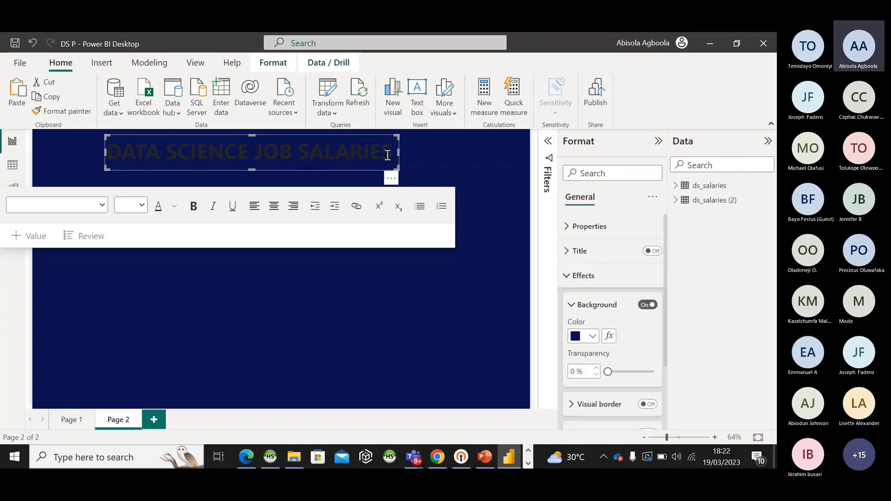
{"action": "left_click_drag", "start_coordinate": [387, 155], "coordinate": [106, 151]}
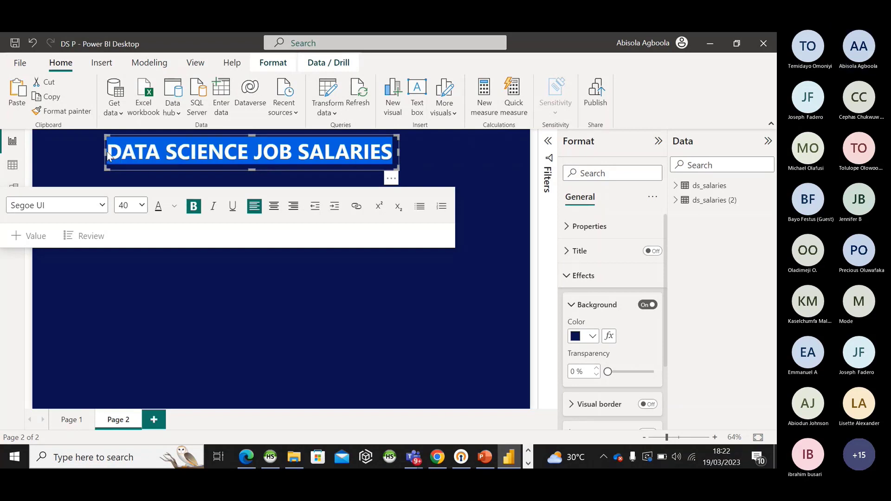
{"action": "left_click", "coordinate": [175, 208]}
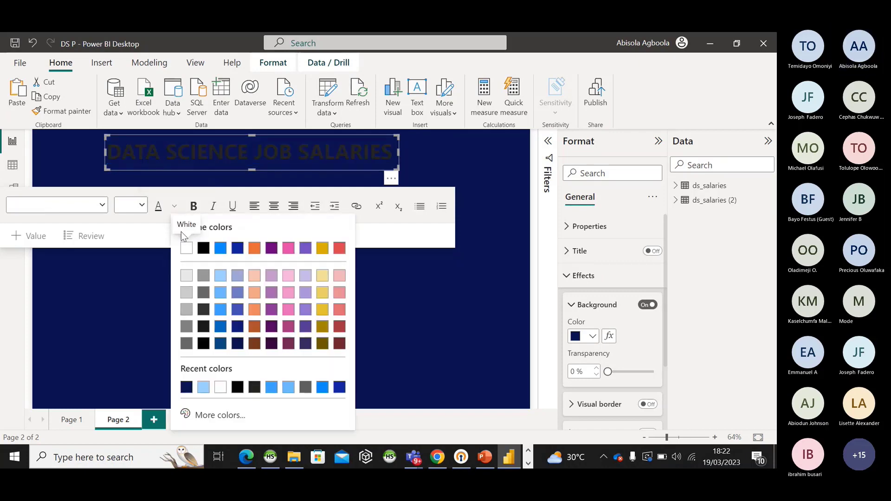
{"action": "left_click", "coordinate": [186, 248]}
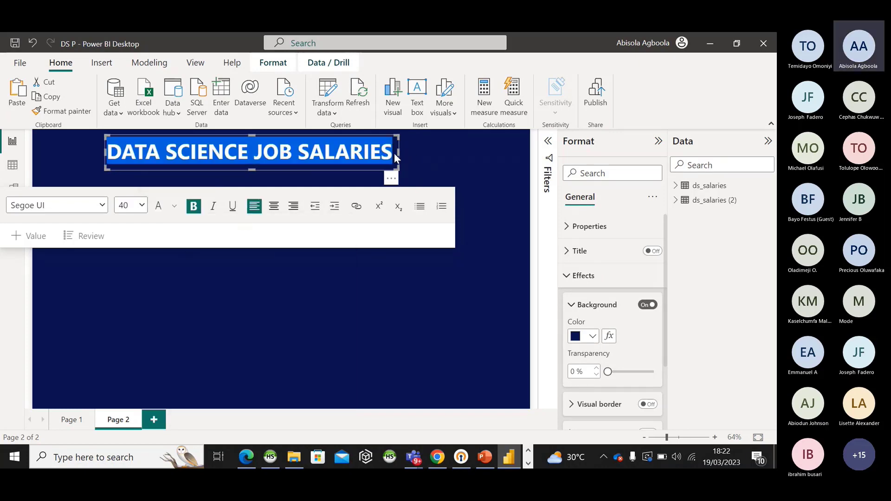
{"action": "key", "text": "Escape"}
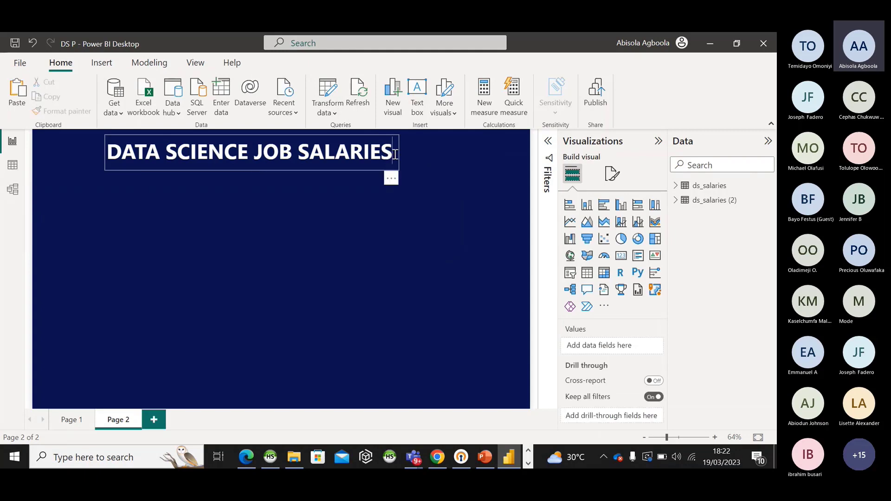
{"action": "left_click", "coordinate": [394, 154]}
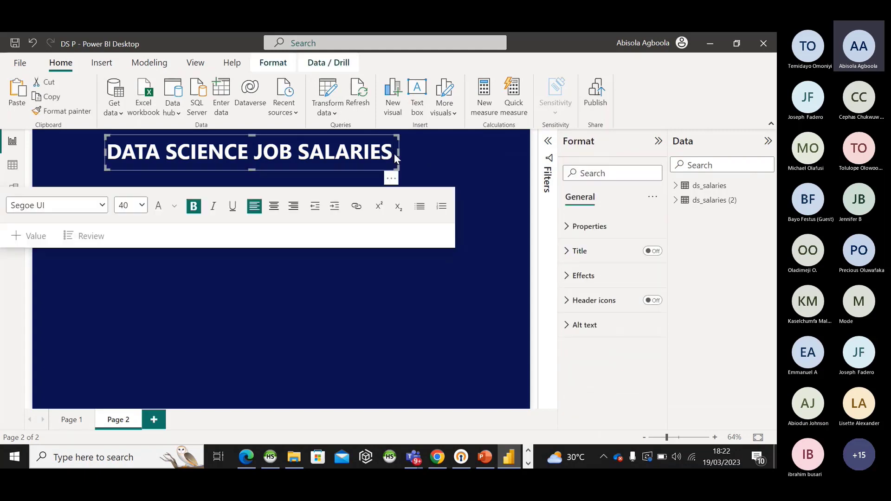
{"action": "left_click", "coordinate": [576, 275]}
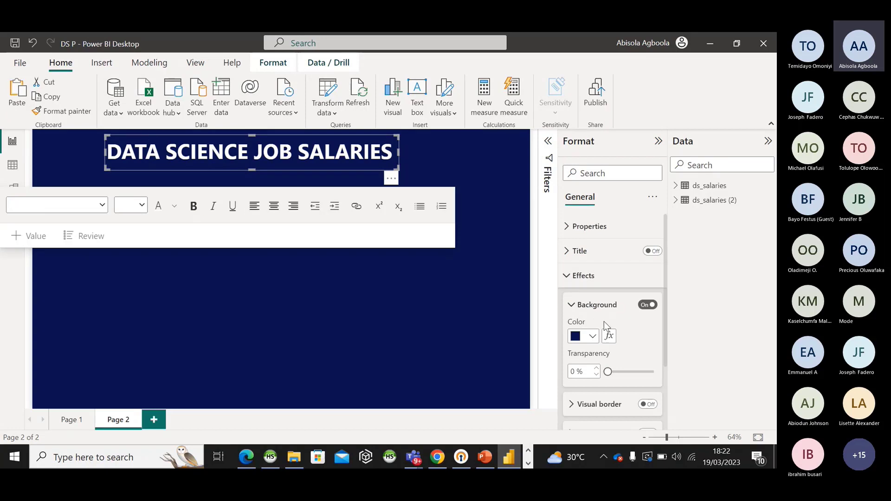
- Turn on a black visual border with 15 px rounded corners for the title box
{"action": "scroll", "coordinate": [604, 321], "scroll_direction": "down", "scroll_amount": 3}
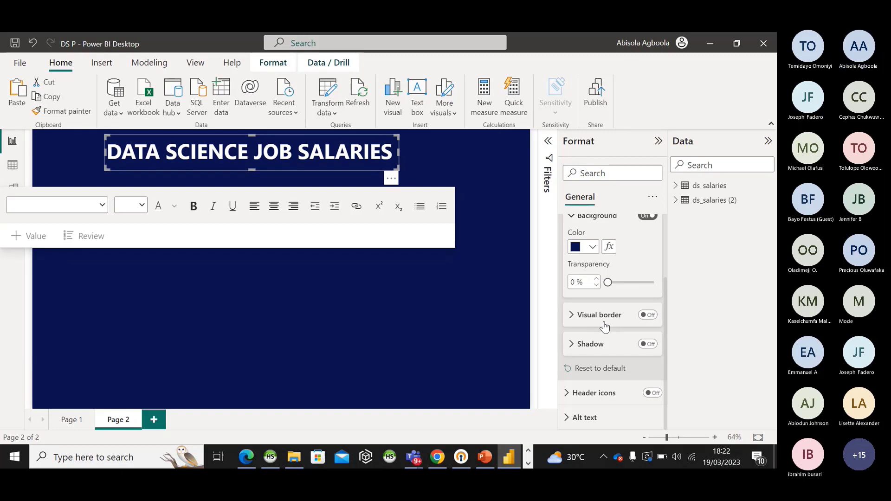
{"action": "left_click", "coordinate": [574, 317]}
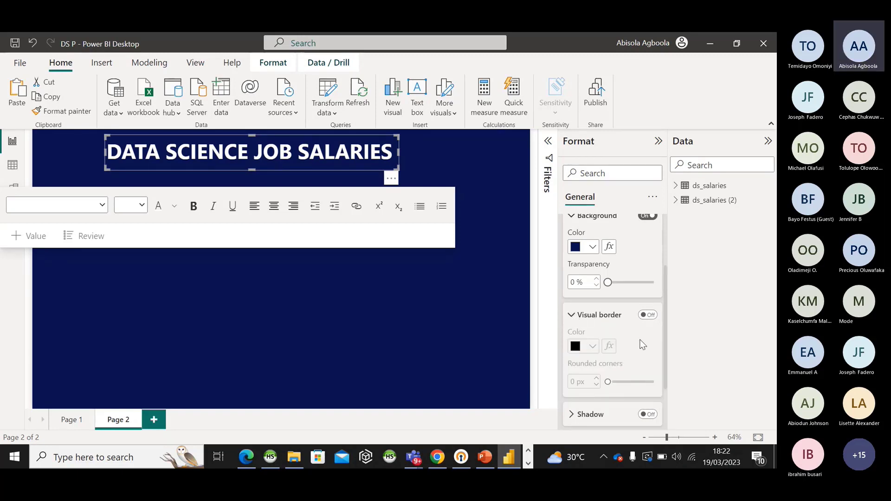
{"action": "left_click", "coordinate": [645, 316]}
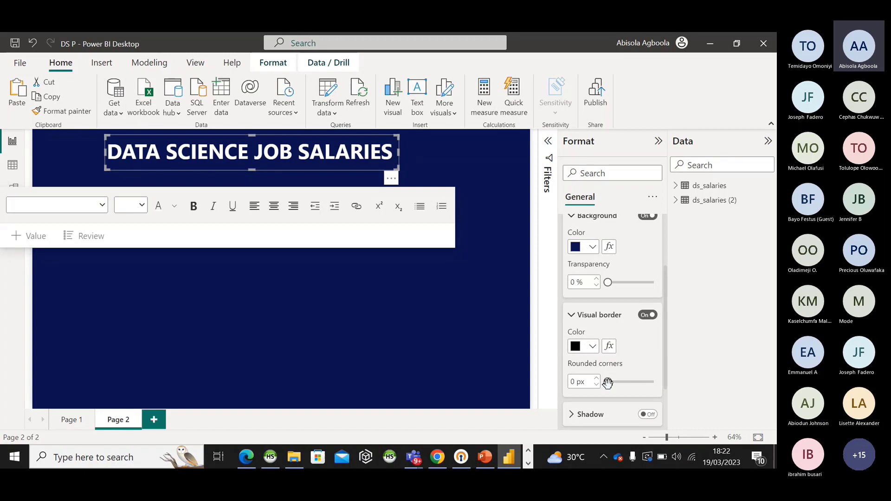
{"action": "left_click_drag", "start_coordinate": [607, 381], "coordinate": [630, 386]}
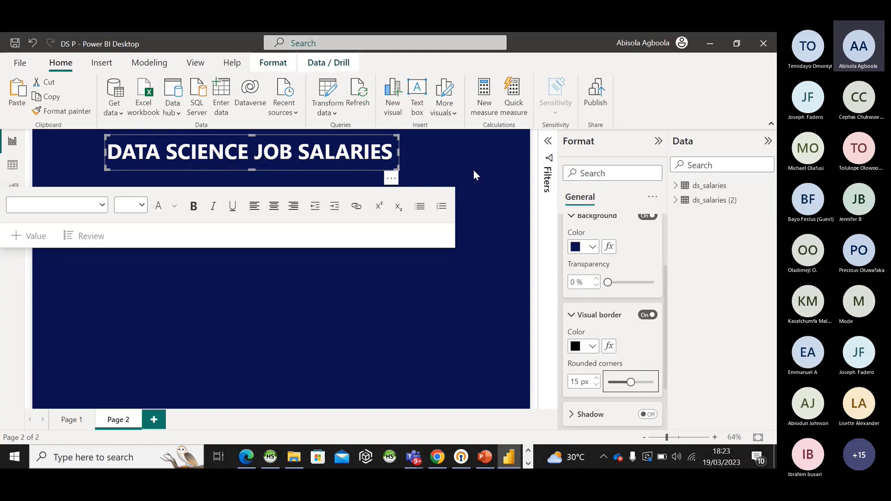
{"action": "left_click", "coordinate": [433, 156]}
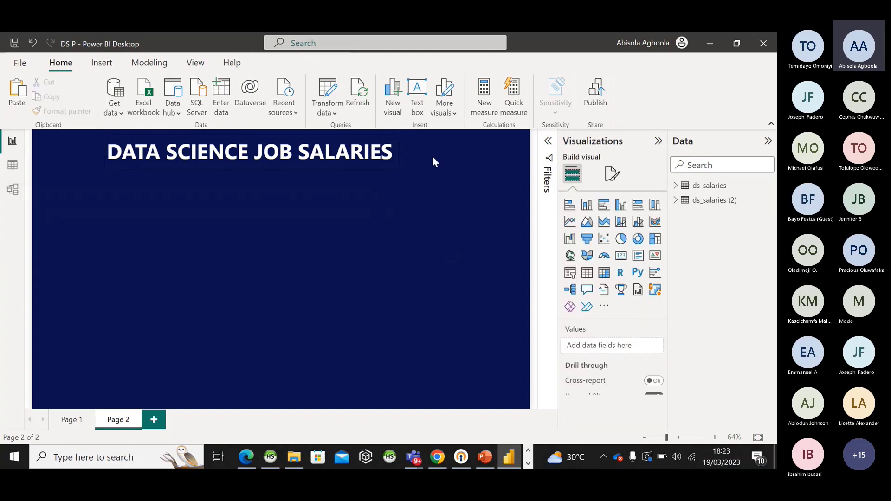
- Try a light-blue title box background, then revert it to navy
{"action": "left_click", "coordinate": [395, 162]}
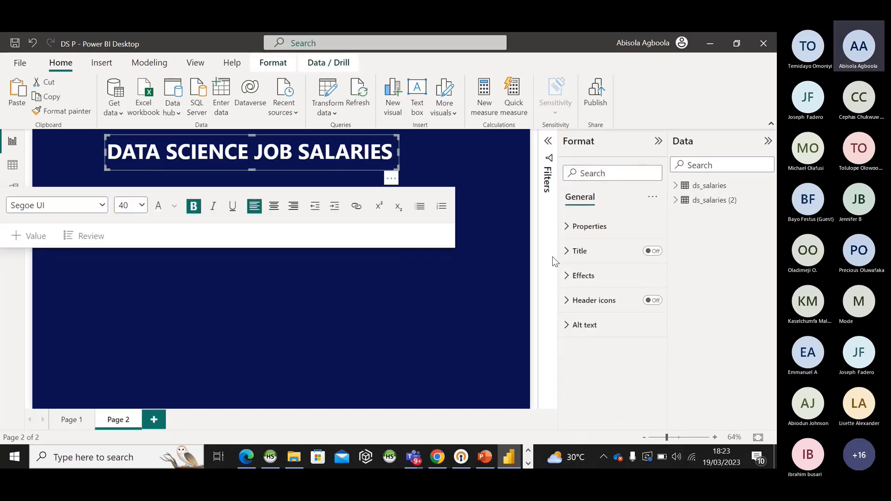
{"action": "left_click", "coordinate": [573, 277]}
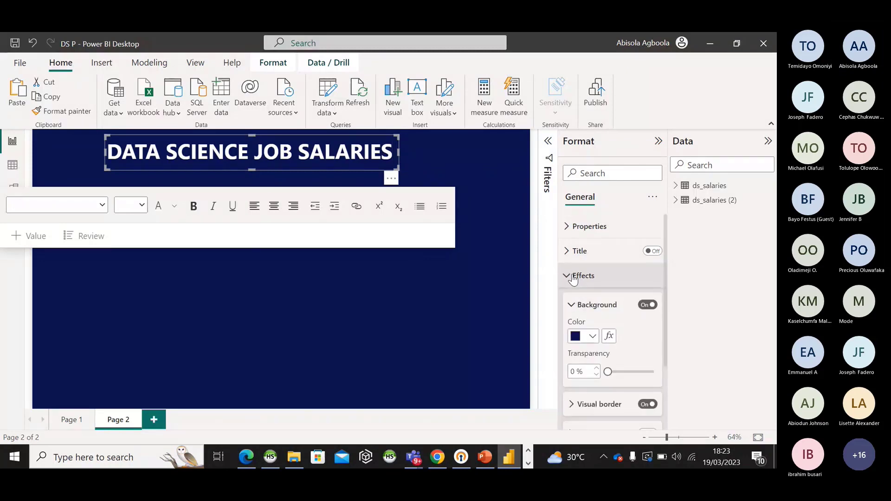
{"action": "left_click", "coordinate": [592, 337]}
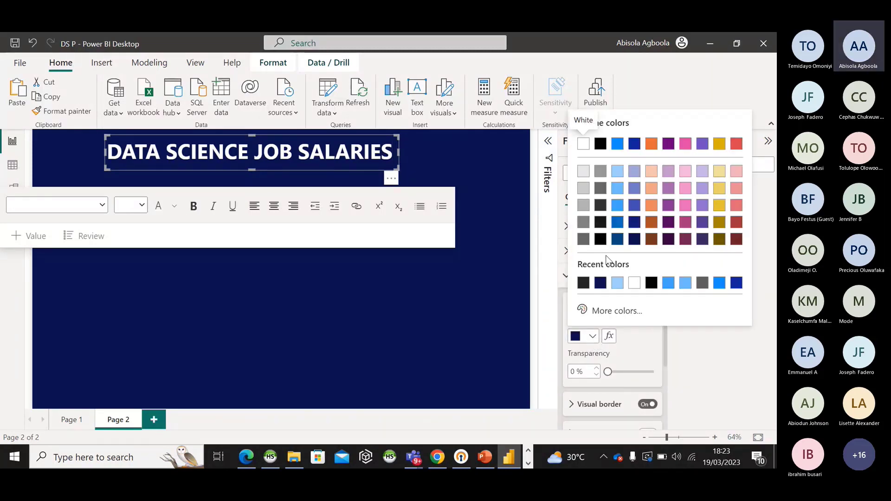
{"action": "left_click", "coordinate": [617, 283]}
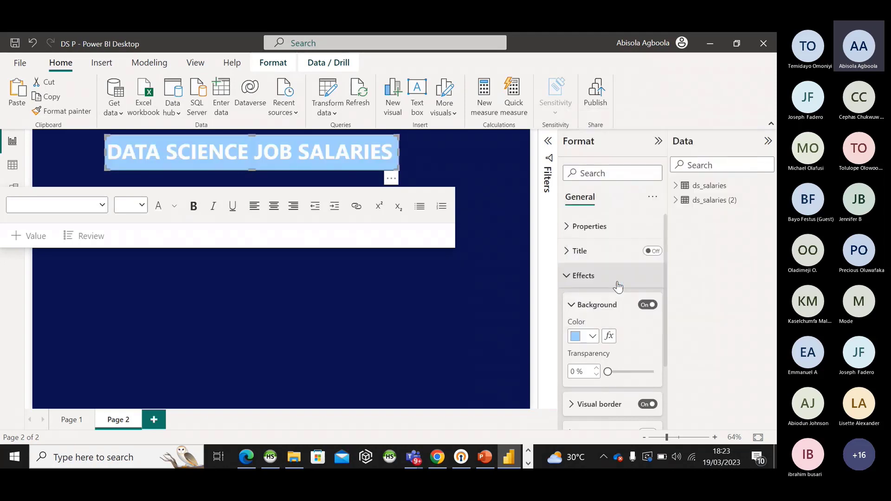
{"action": "left_click", "coordinate": [591, 338]}
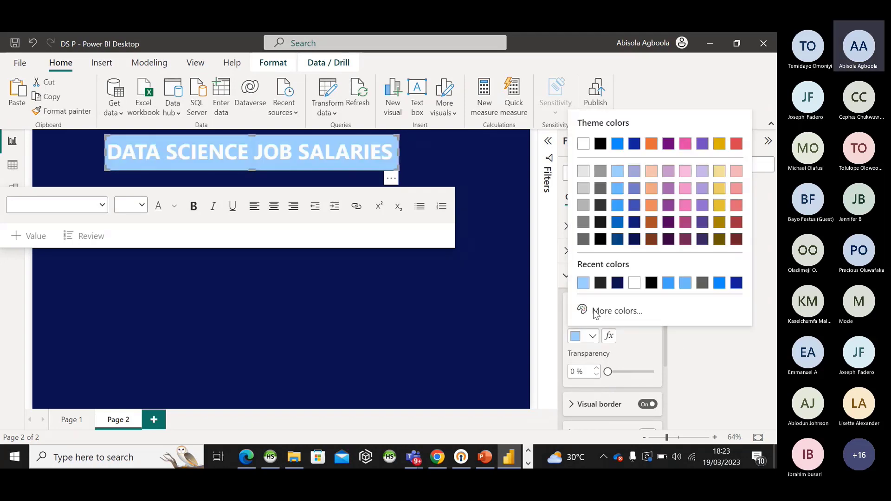
{"action": "left_click", "coordinate": [617, 283]}
- Change the title box's border colour from black to light blue
{"action": "scroll", "coordinate": [583, 327], "scroll_direction": "down", "scroll_amount": 2}
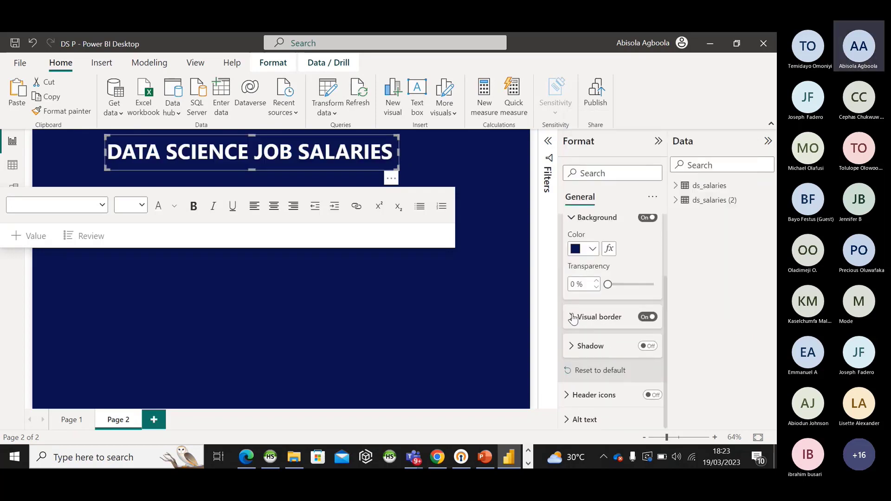
{"action": "left_click", "coordinate": [572, 316]}
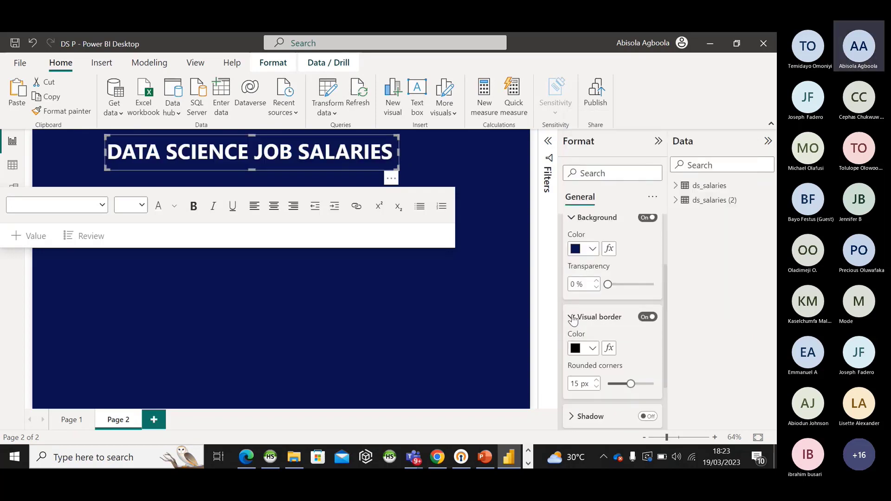
{"action": "left_click", "coordinate": [591, 349]}
{"action": "left_click", "coordinate": [600, 294]}
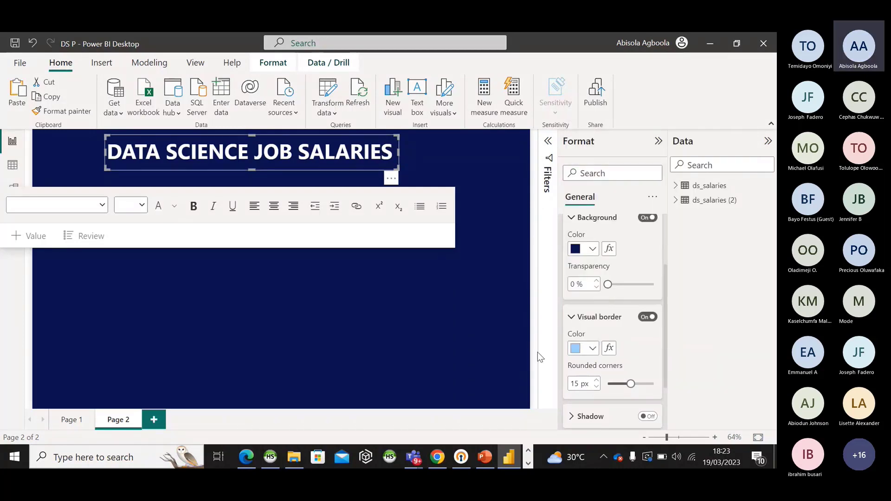
{"action": "left_click", "coordinate": [572, 318]}
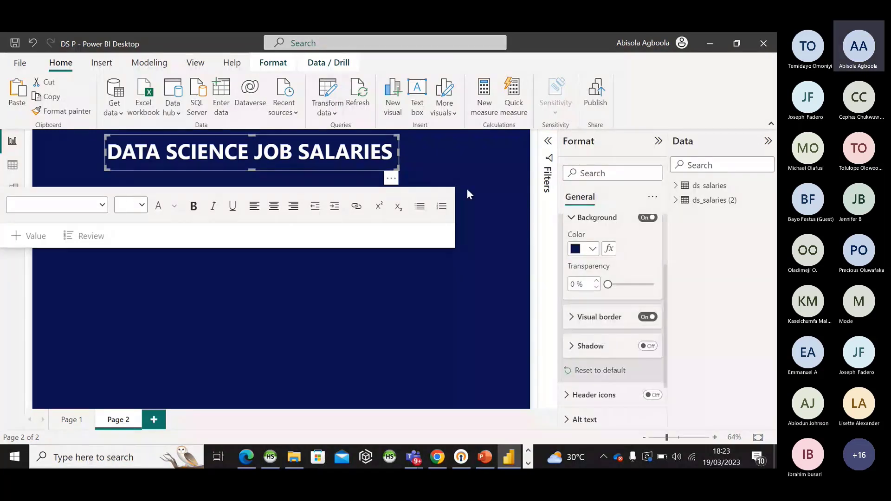
{"action": "left_click", "coordinate": [457, 153]}
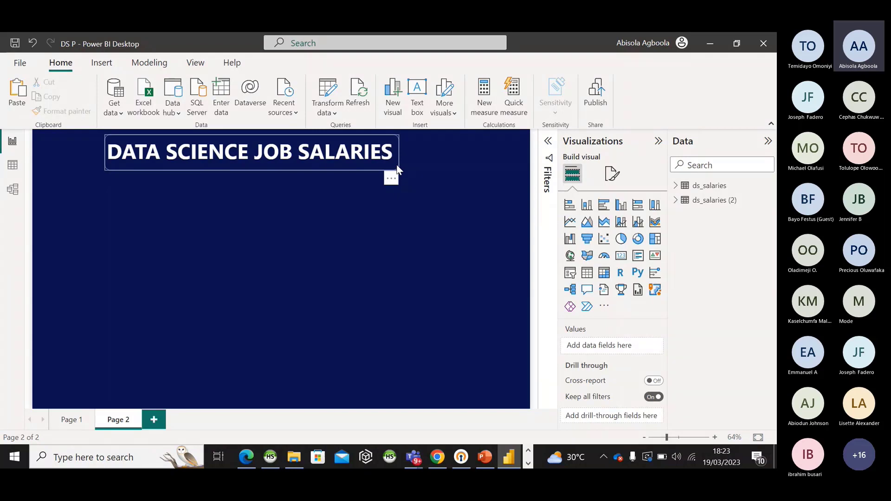
- Turn on a light-blue #a0d1ff shadow around the title box
{"action": "left_click", "coordinate": [397, 166]}
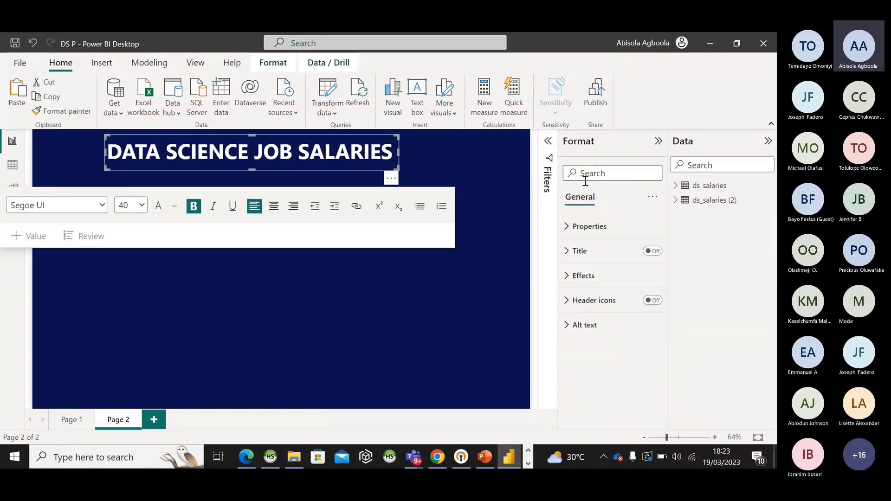
{"action": "left_click", "coordinate": [583, 276]}
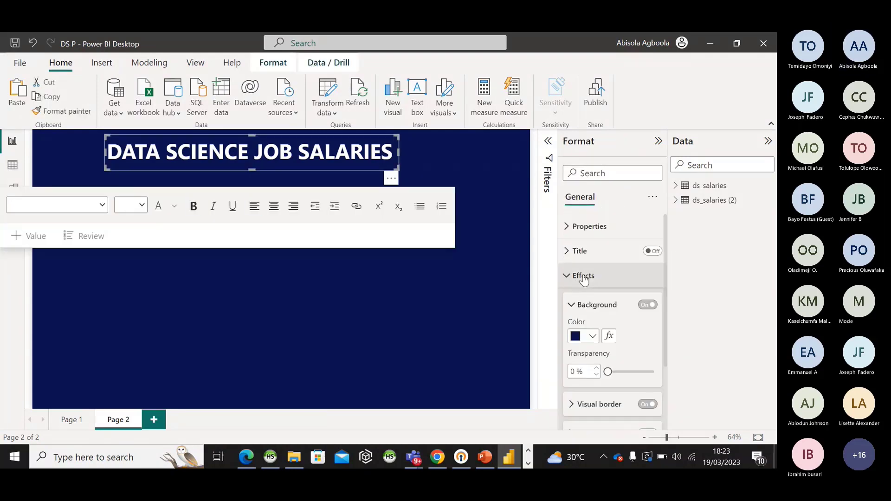
{"action": "scroll", "coordinate": [597, 353], "scroll_direction": "down", "scroll_amount": 2}
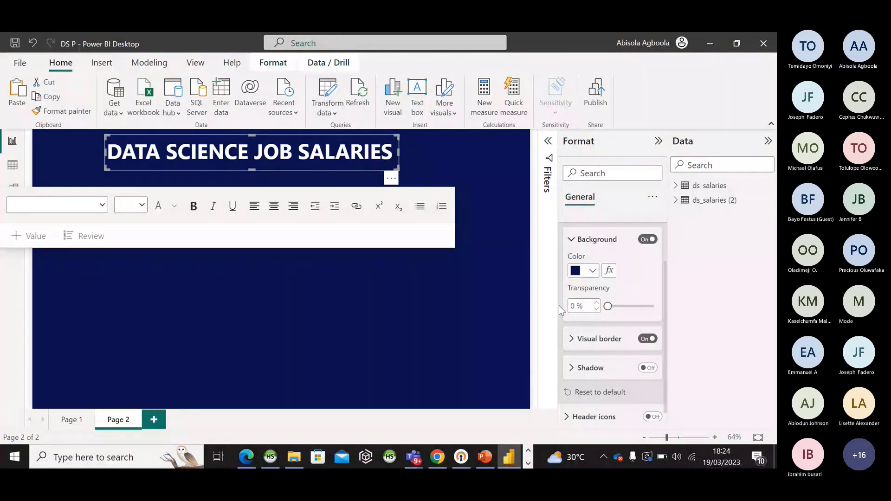
{"action": "scroll", "coordinate": [561, 302], "scroll_direction": "up", "scroll_amount": 2}
{"action": "left_click", "coordinate": [575, 274]}
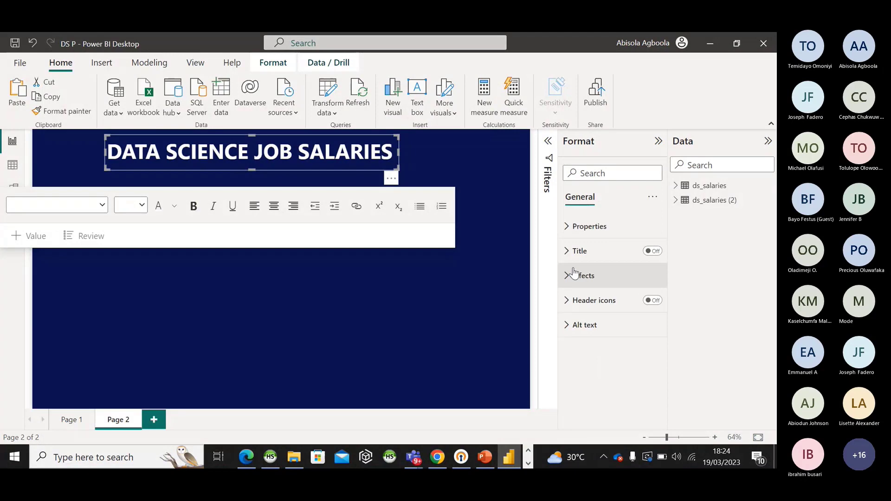
{"action": "left_click", "coordinate": [575, 275]}
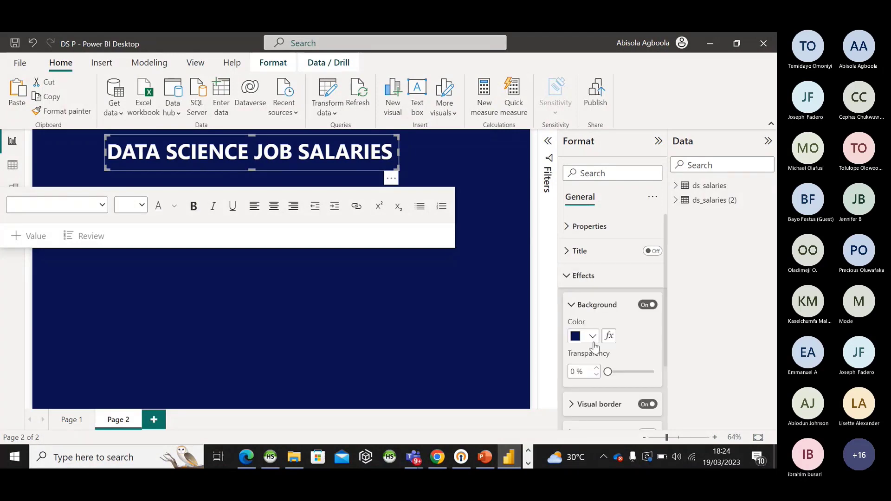
{"action": "scroll", "coordinate": [594, 347], "scroll_direction": "down", "scroll_amount": 2}
{"action": "left_click", "coordinate": [572, 343]}
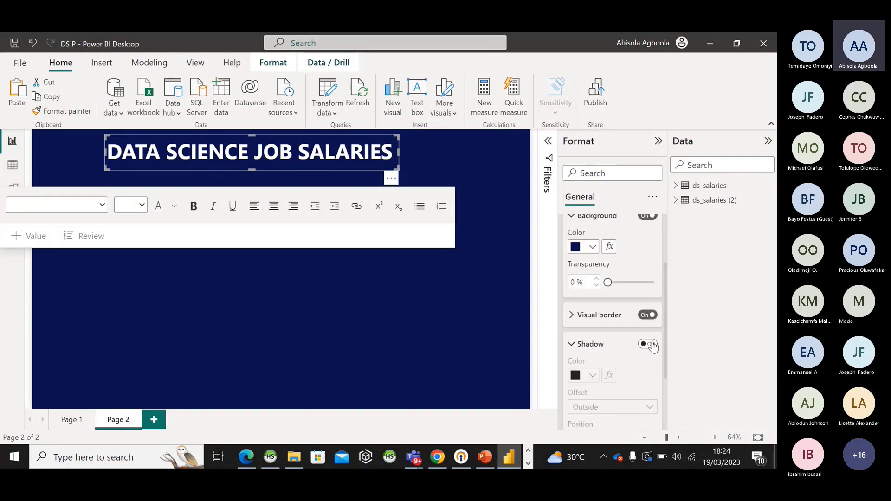
{"action": "left_click", "coordinate": [652, 344]}
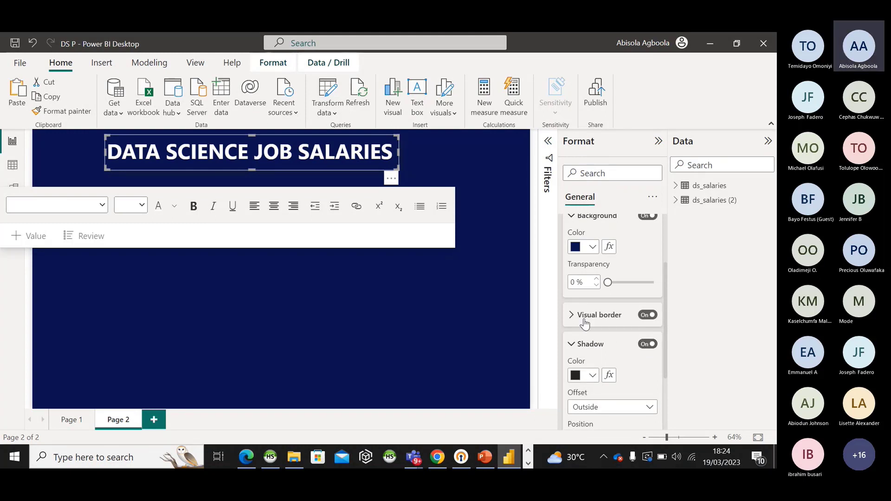
{"action": "left_click", "coordinate": [591, 375]}
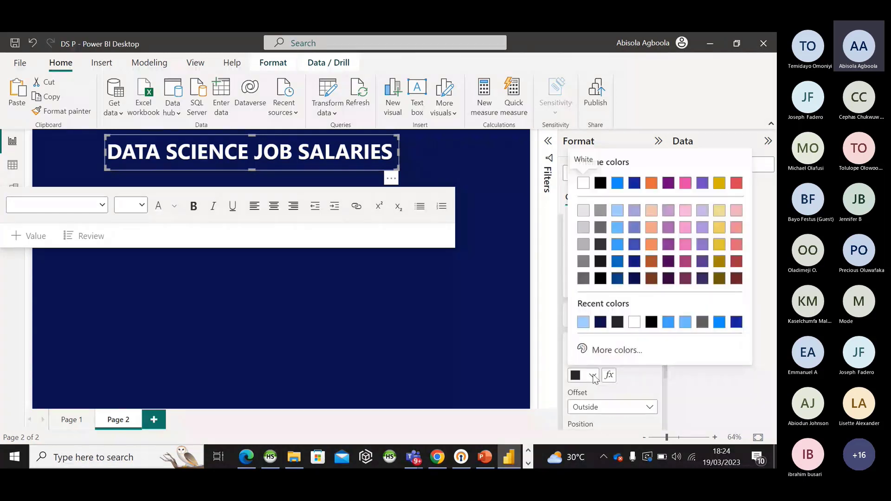
{"action": "left_click", "coordinate": [584, 322]}
{"action": "left_click", "coordinate": [514, 176]}
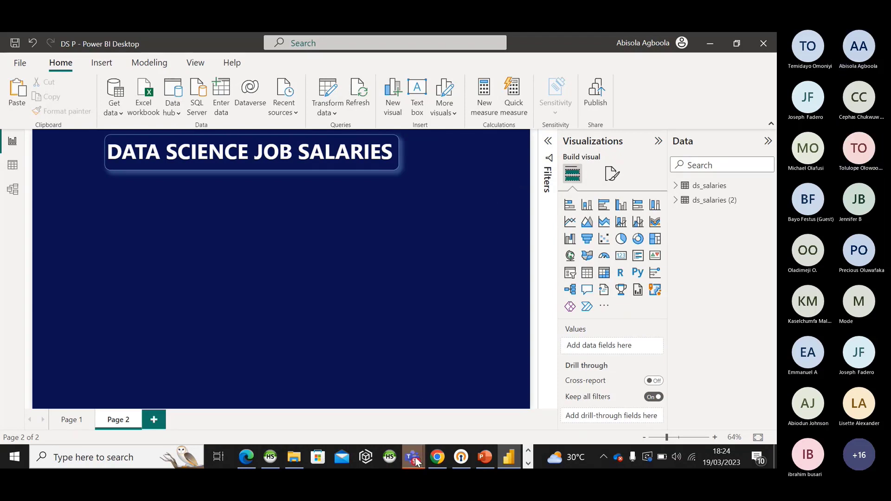
- Expand ds_salaries (2) in the Data pane to list fields like salary, job_title and work_year
{"action": "mouse_move", "coordinate": [416, 461]}
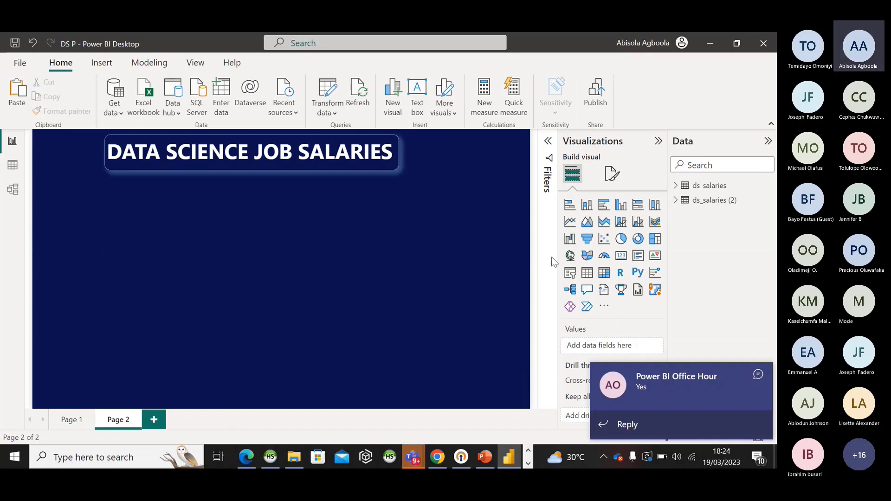
{"action": "left_click", "coordinate": [675, 201]}
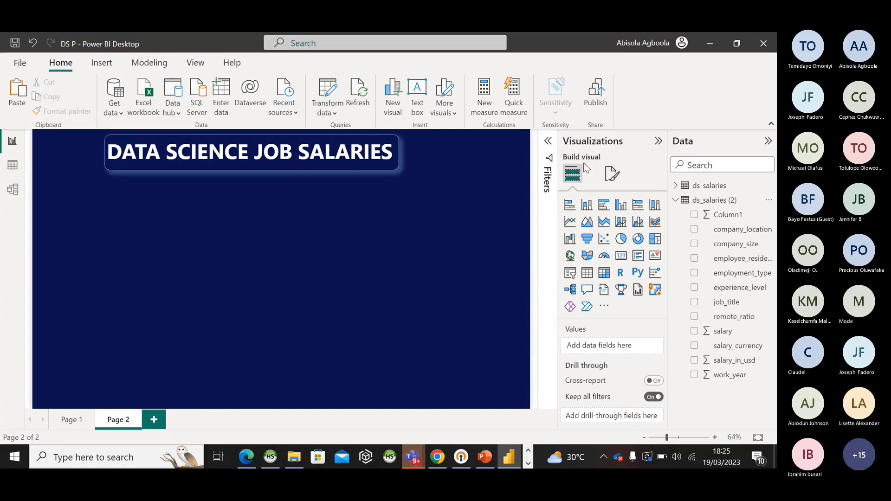
- Insert an empty Card visual and resize it into a small box just below the title at left
{"action": "left_click", "coordinate": [620, 260]}
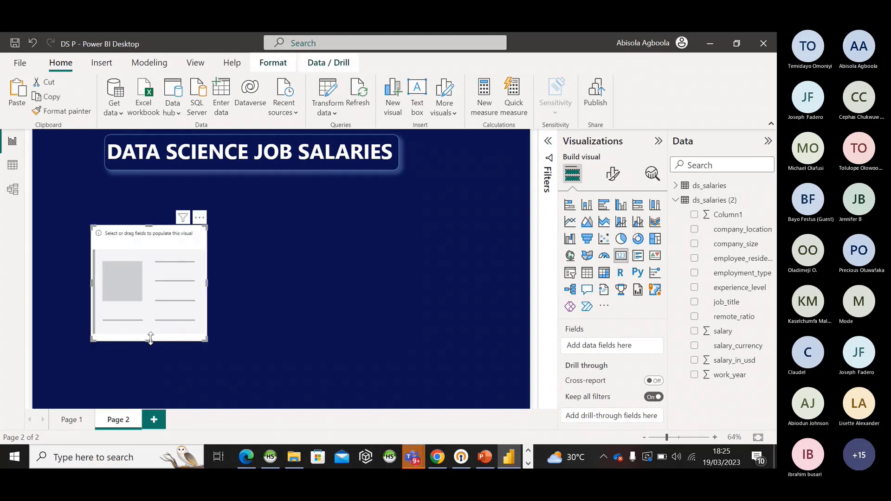
{"action": "left_click_drag", "start_coordinate": [149, 341], "coordinate": [149, 295]}
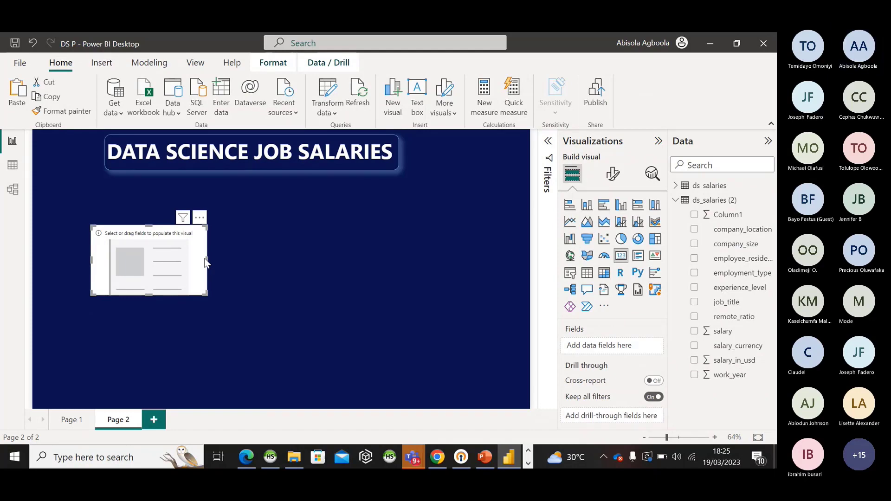
{"action": "left_click_drag", "start_coordinate": [206, 263], "coordinate": [125, 207]}
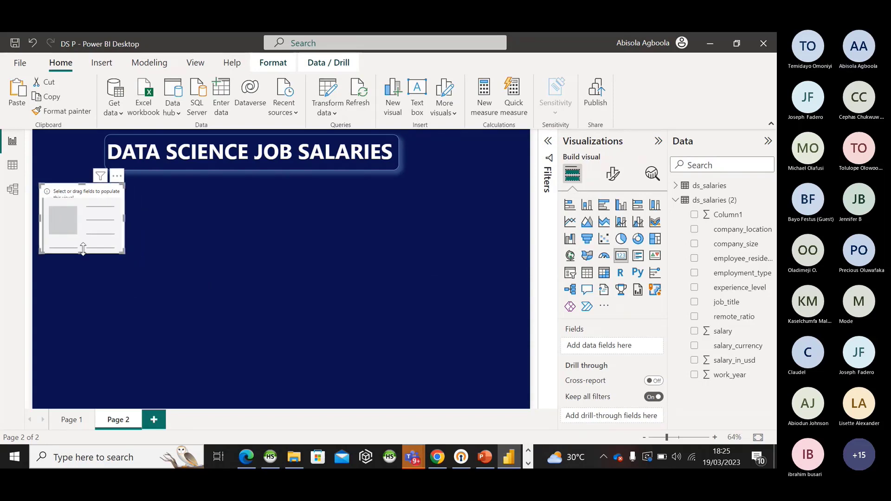
{"action": "left_click_drag", "start_coordinate": [81, 254], "coordinate": [81, 232]}
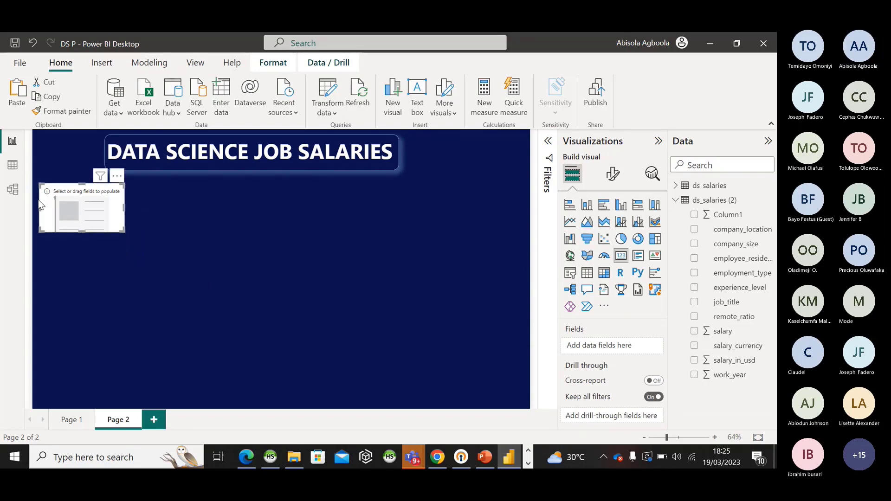
{"action": "left_click_drag", "start_coordinate": [40, 185], "coordinate": [48, 192]}
{"action": "left_click", "coordinate": [48, 194]}
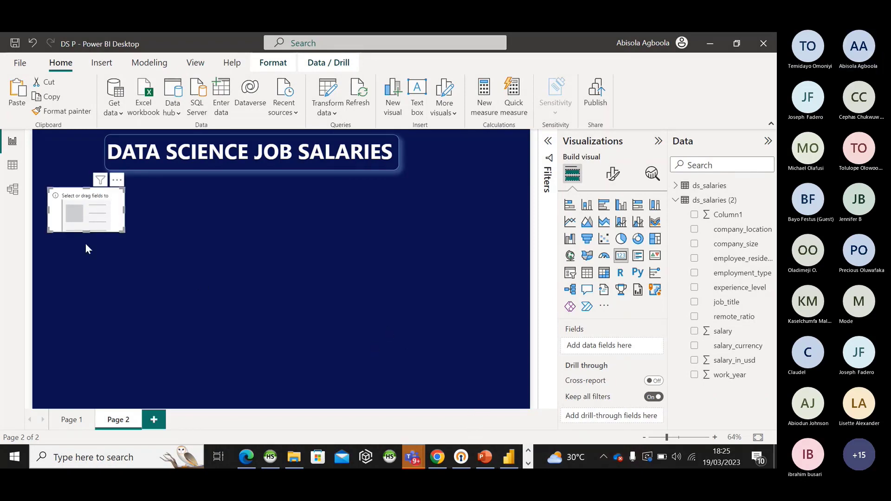
{"action": "left_click_drag", "start_coordinate": [86, 232], "coordinate": [85, 237]}
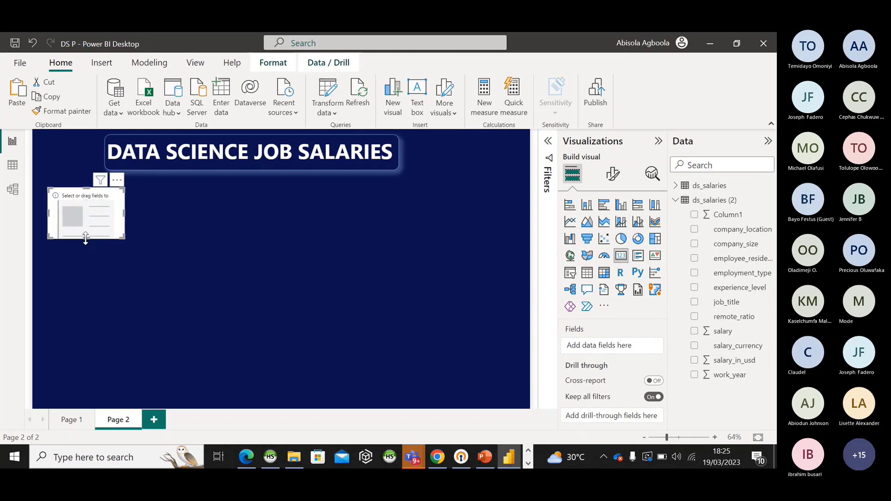
{"action": "left_click_drag", "start_coordinate": [110, 205], "coordinate": [106, 195]}
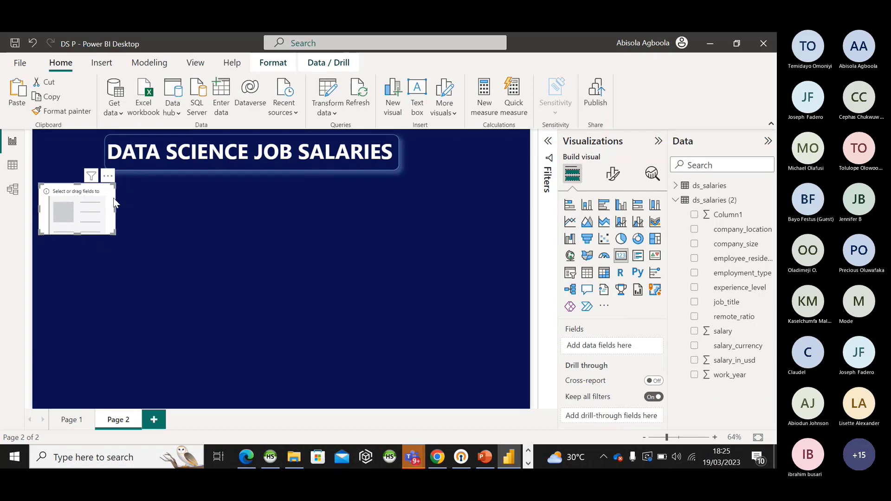
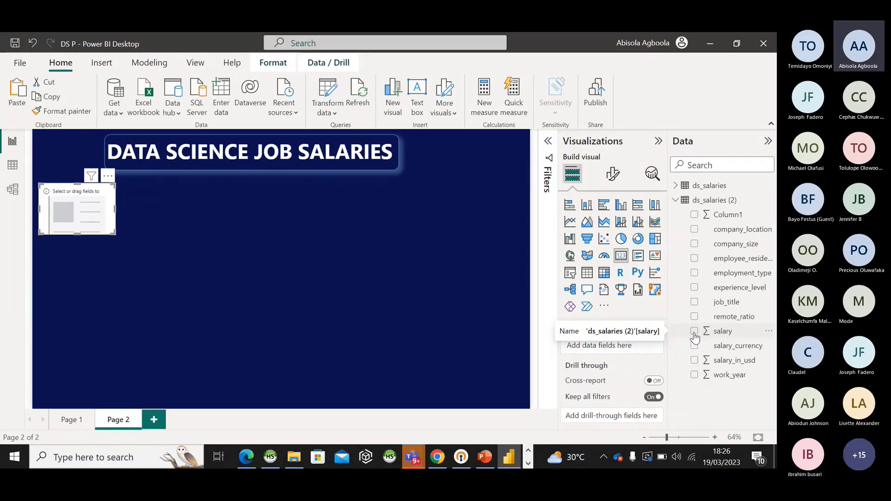
- Put the salary field on the new card so it shows 197M Sum of salary
{"action": "left_click", "coordinate": [694, 331]}
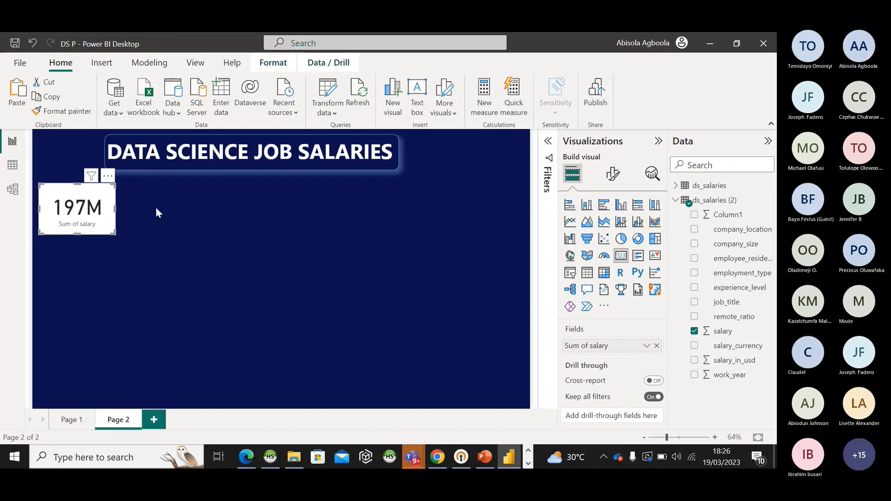
{"action": "left_click", "coordinate": [611, 186]}
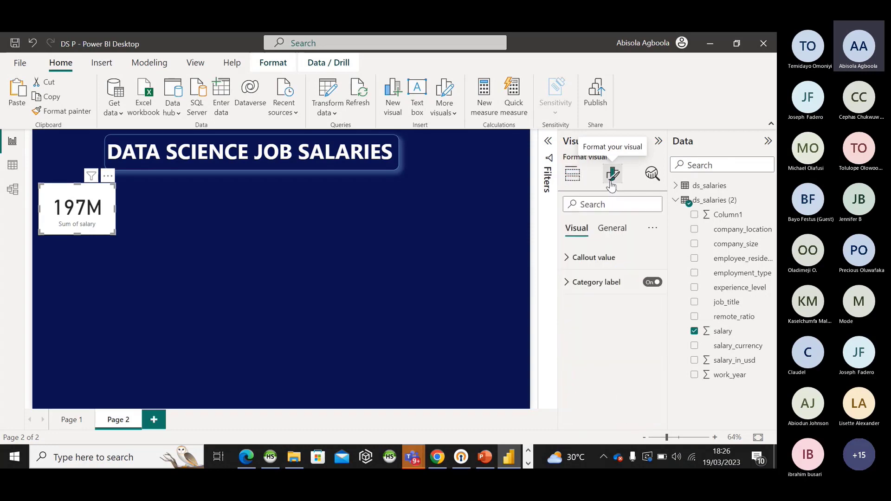
- Set the salary card's background to dark navy #09124f at 0% transparency
{"action": "left_click", "coordinate": [609, 236]}
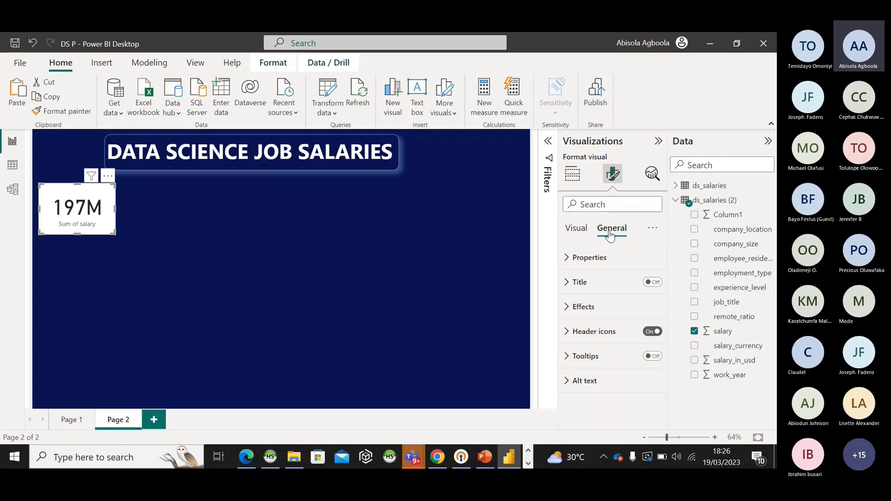
{"action": "left_click", "coordinate": [571, 311]}
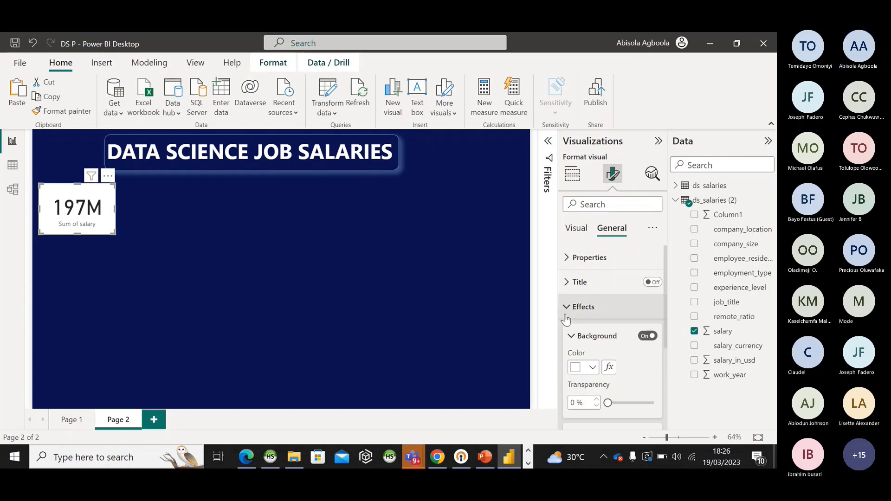
{"action": "left_click", "coordinate": [592, 367]}
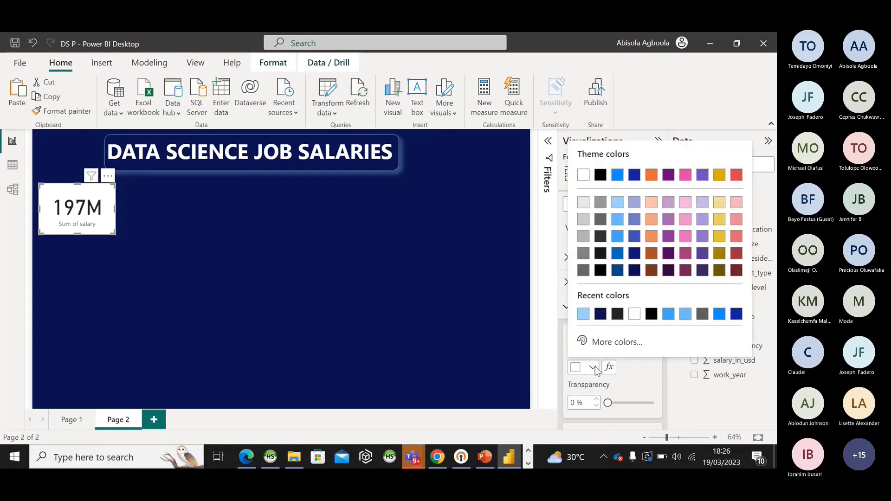
{"action": "left_click", "coordinate": [600, 314]}
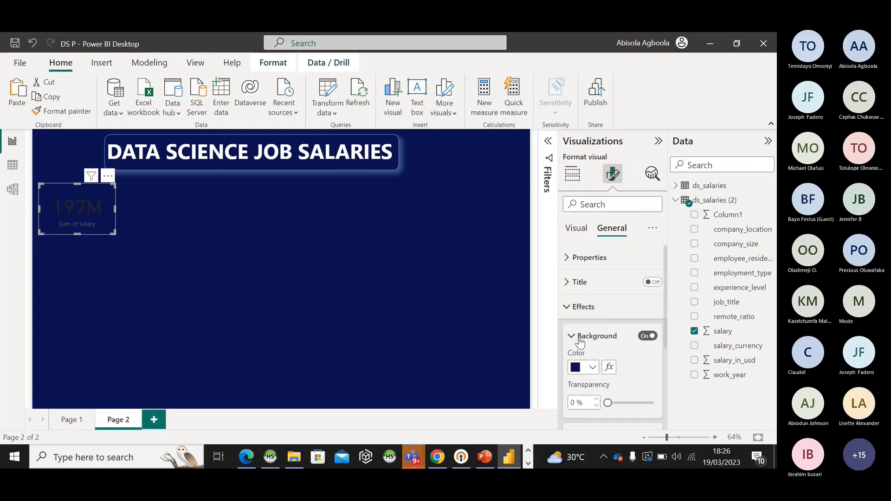
{"action": "scroll", "coordinate": [580, 342], "scroll_direction": "down", "scroll_amount": 2}
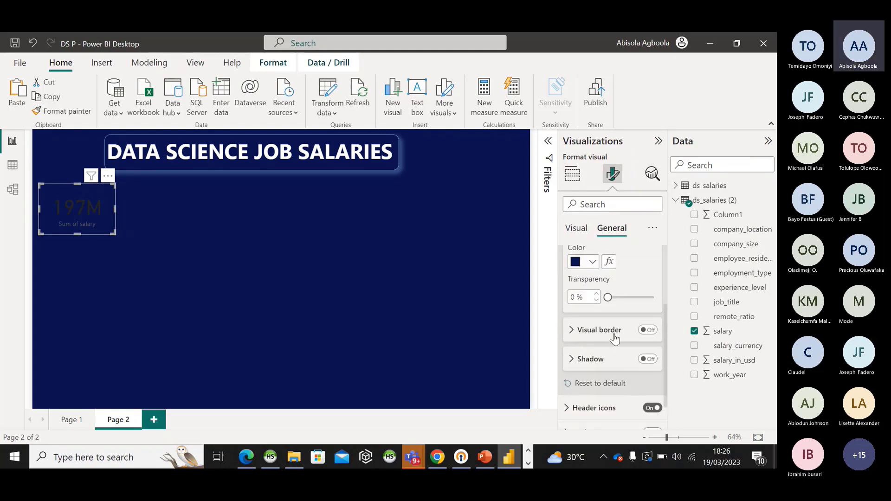
{"action": "left_click", "coordinate": [580, 332]}
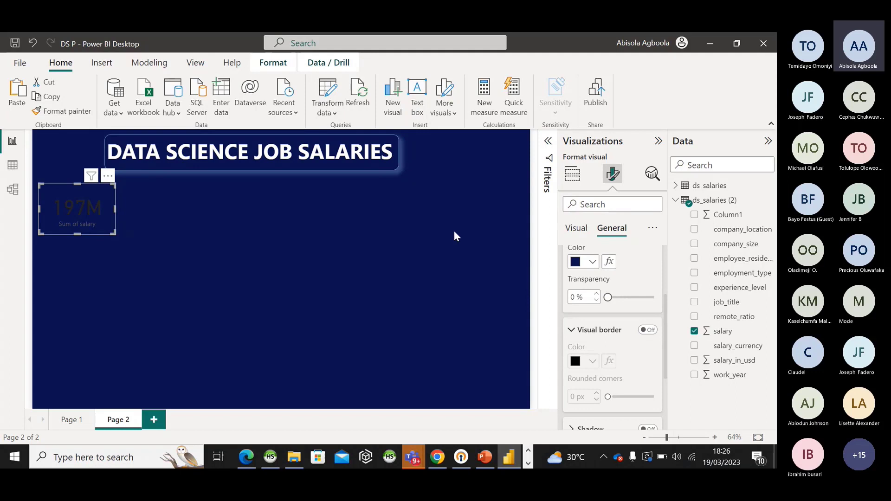
- Turn on a light blue border for the salary card with 15 px rounded corners
{"action": "left_click", "coordinate": [645, 331]}
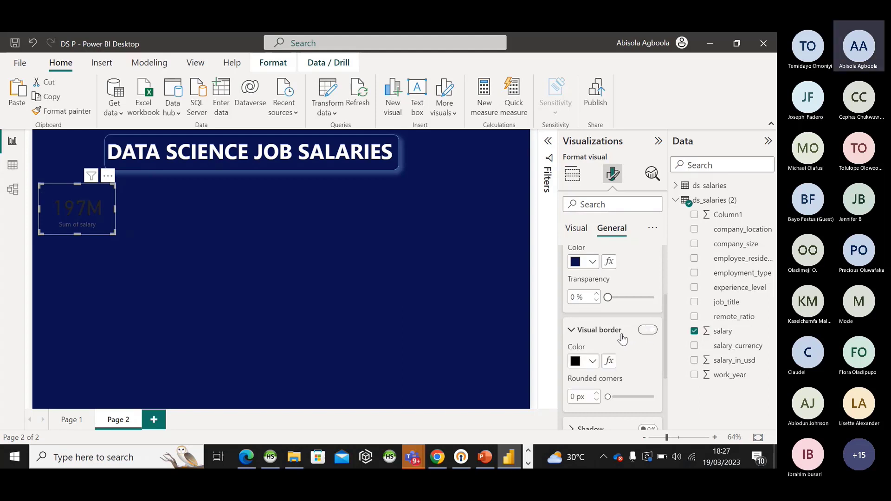
{"action": "left_click", "coordinate": [592, 361]}
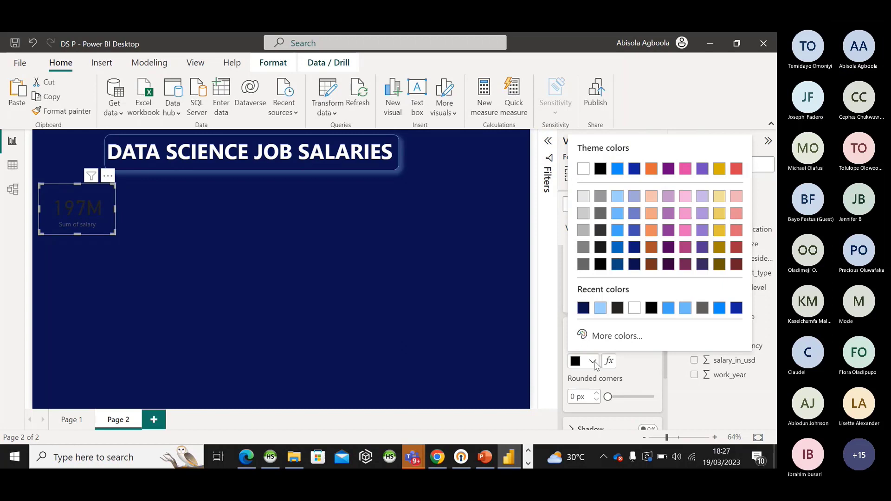
{"action": "left_click", "coordinate": [601, 308]}
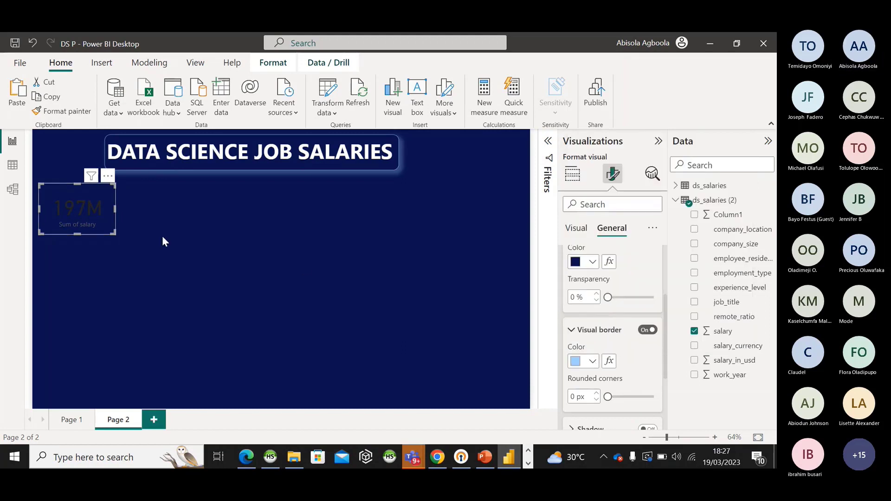
{"action": "left_click", "coordinate": [575, 330]}
{"action": "left_click", "coordinate": [593, 331]}
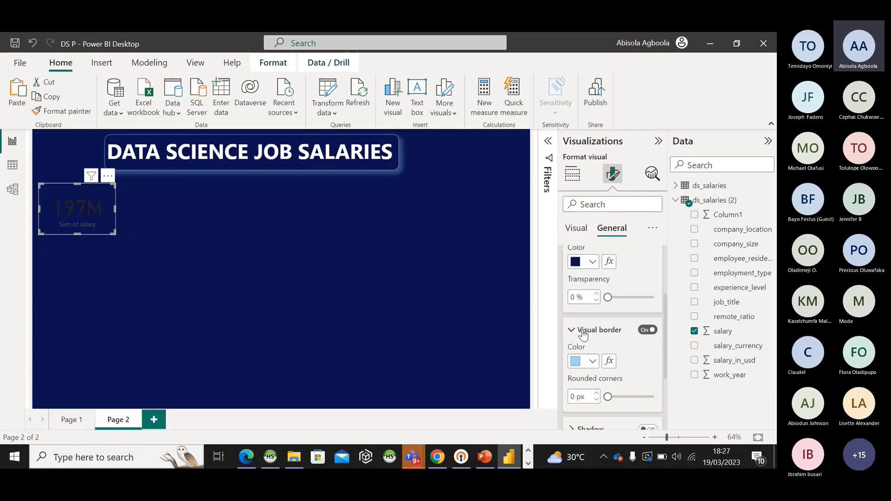
{"action": "scroll", "coordinate": [604, 304], "scroll_direction": "down", "scroll_amount": 3}
{"action": "left_click_drag", "start_coordinate": [608, 288], "coordinate": [630, 290]}
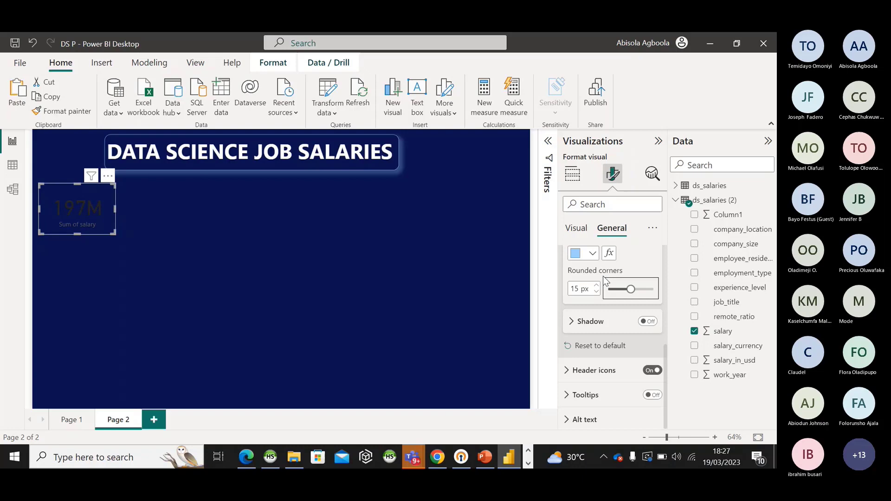
- Enable a light blue #a0d1ff shadow on the salary card
{"action": "left_click", "coordinate": [591, 321]}
{"action": "left_click", "coordinate": [583, 263]}
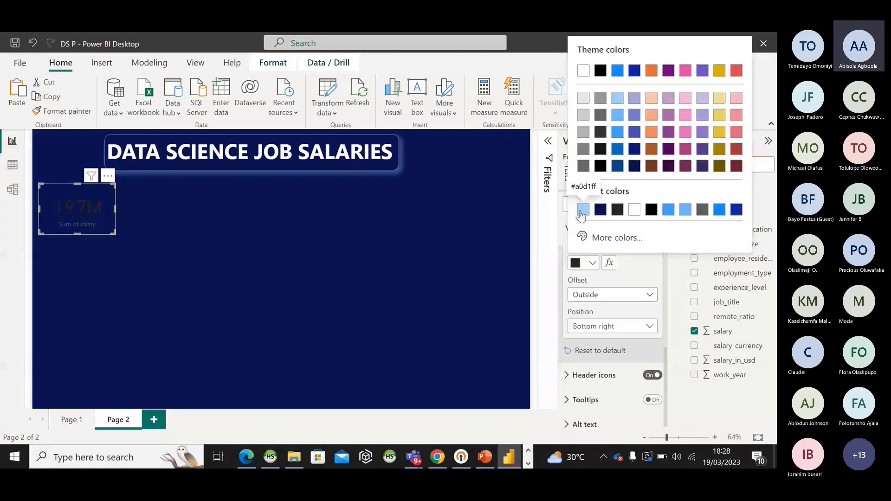
{"action": "left_click", "coordinate": [582, 211]}
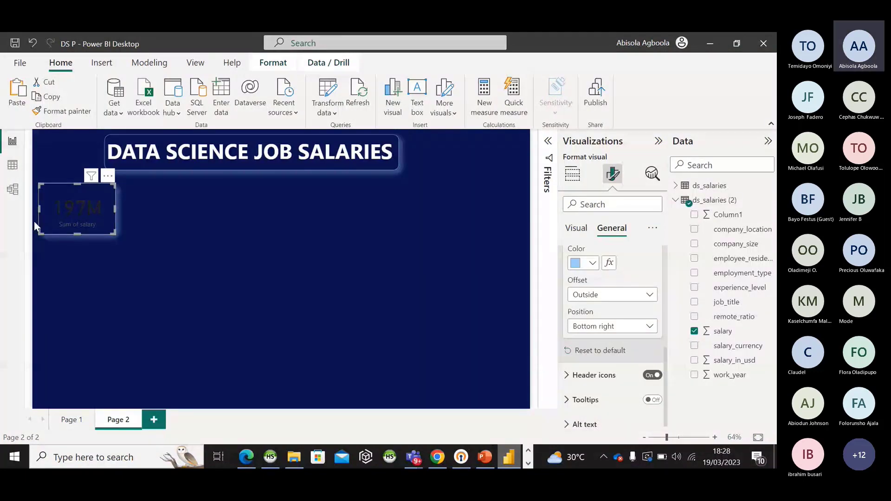
{"action": "scroll", "coordinate": [591, 286], "scroll_direction": "up", "scroll_amount": 3}
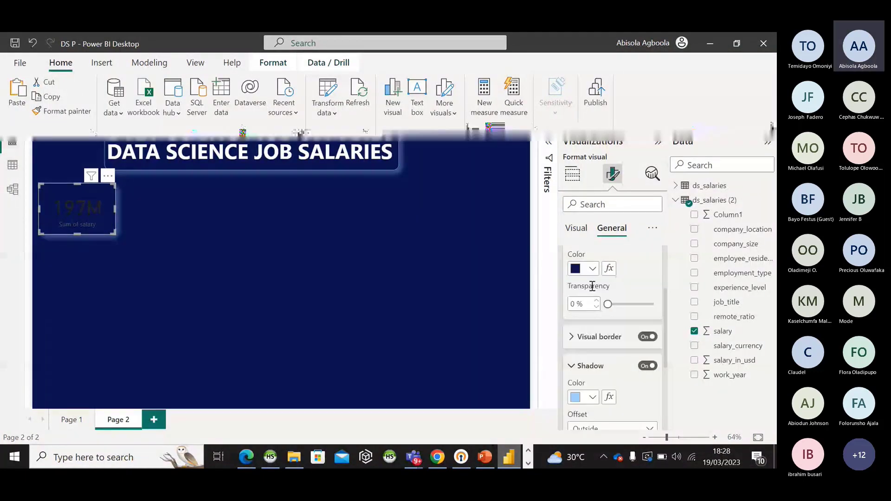
{"action": "left_click", "coordinate": [573, 339]}
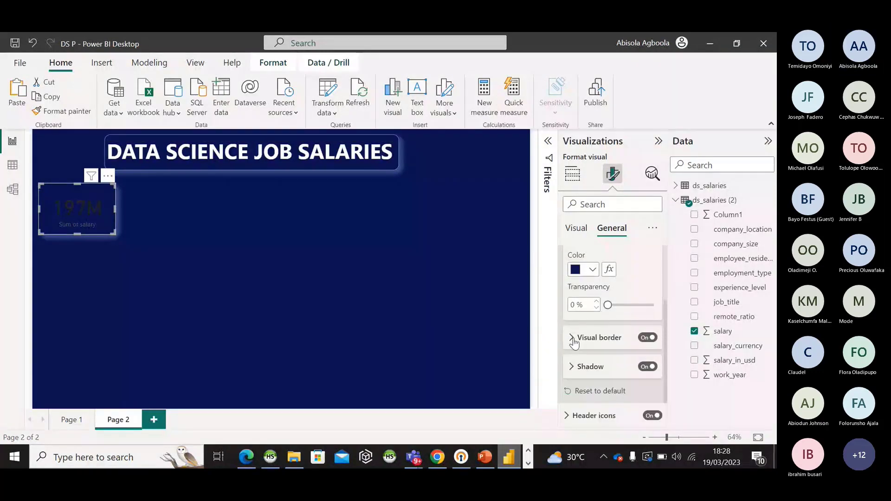
{"action": "scroll", "coordinate": [575, 325], "scroll_direction": "up", "scroll_amount": 1}
{"action": "scroll", "coordinate": [577, 304], "scroll_direction": "up", "scroll_amount": 2}
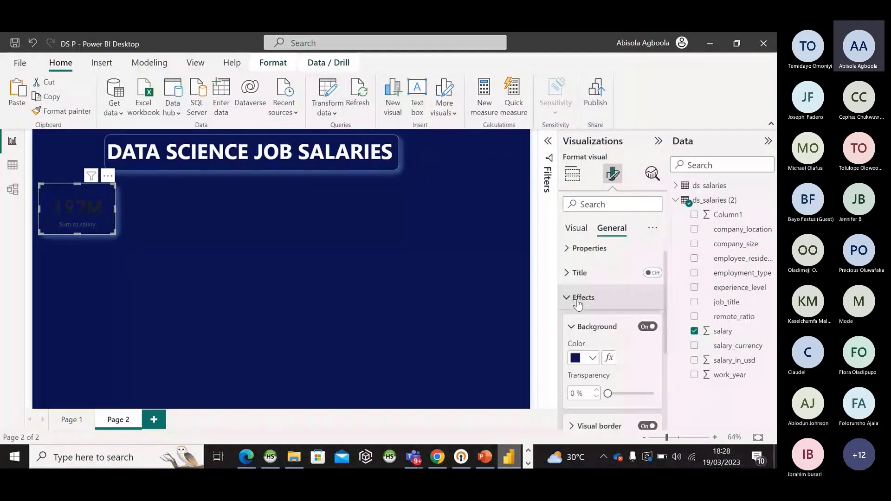
{"action": "left_click", "coordinate": [578, 303]}
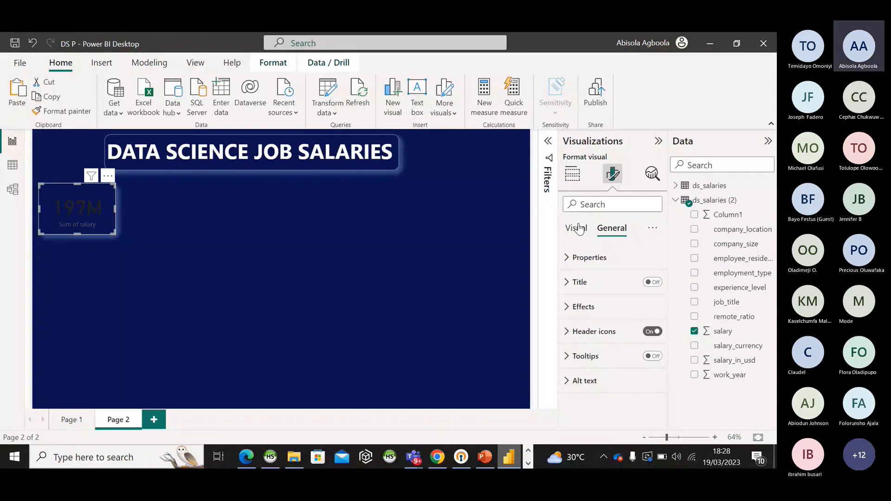
- Make the card's 197M callout value white, bold and font size 45
{"action": "left_click", "coordinate": [577, 227]}
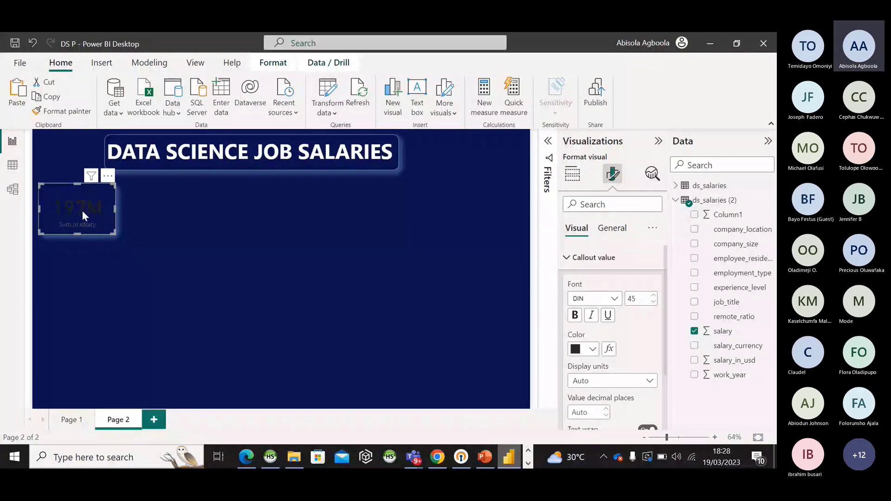
{"action": "left_click", "coordinate": [592, 351]}
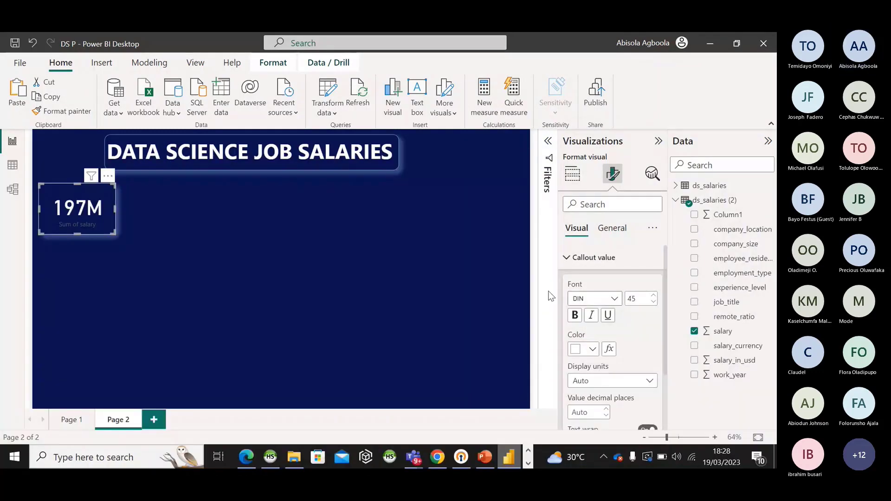
{"action": "left_click", "coordinate": [574, 315]}
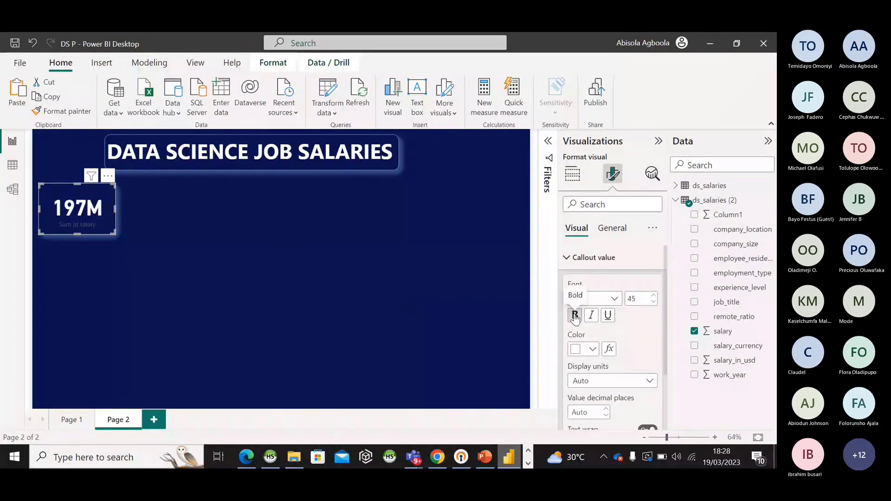
{"action": "left_click", "coordinate": [653, 303]}
{"action": "left_click", "coordinate": [653, 303]}
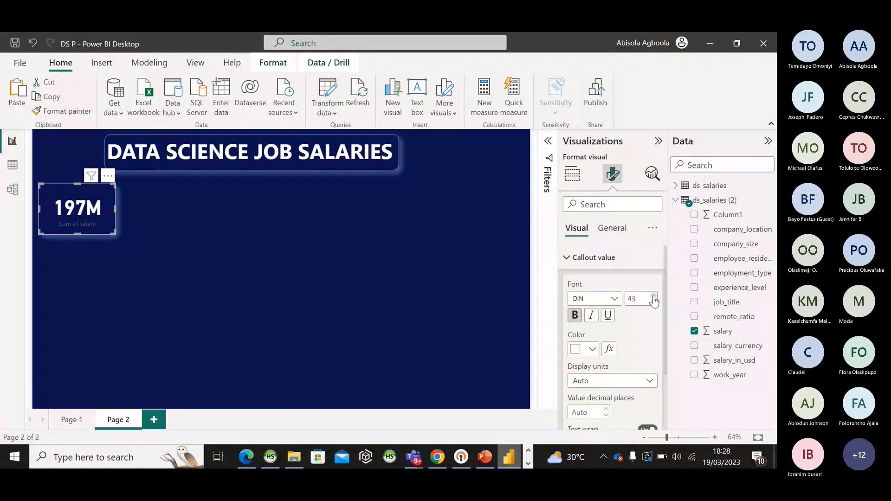
{"action": "left_click", "coordinate": [653, 297]}
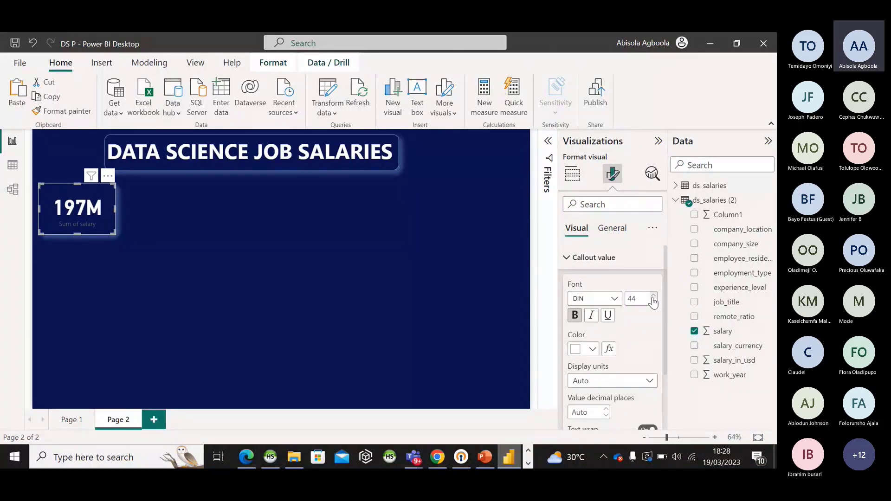
{"action": "left_click", "coordinate": [653, 296]}
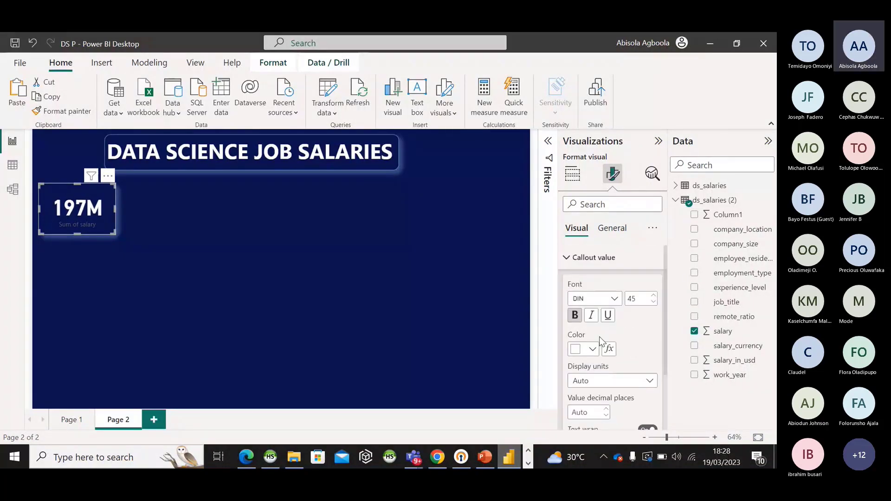
{"action": "left_click", "coordinate": [567, 264]}
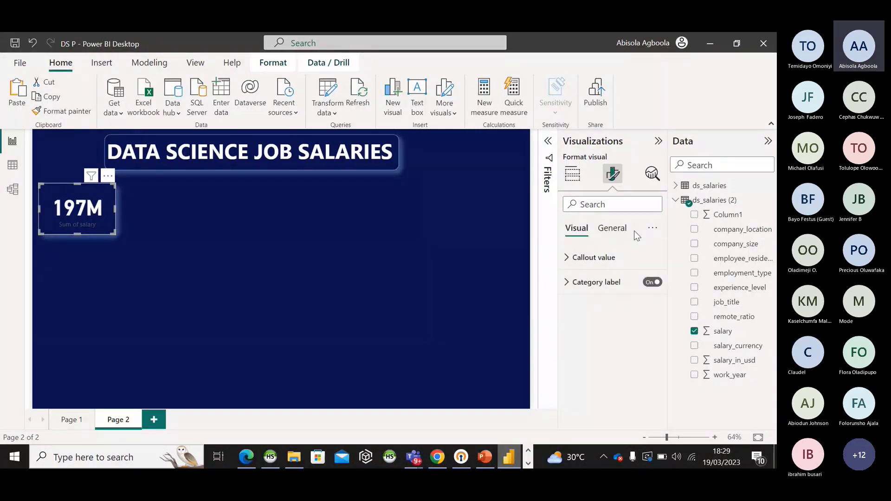
{"action": "left_click", "coordinate": [630, 229]}
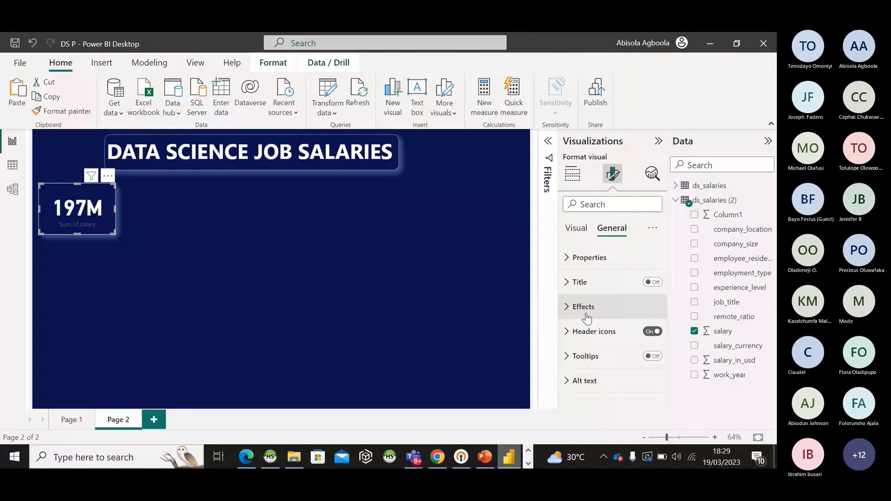
{"action": "left_click", "coordinate": [573, 231]}
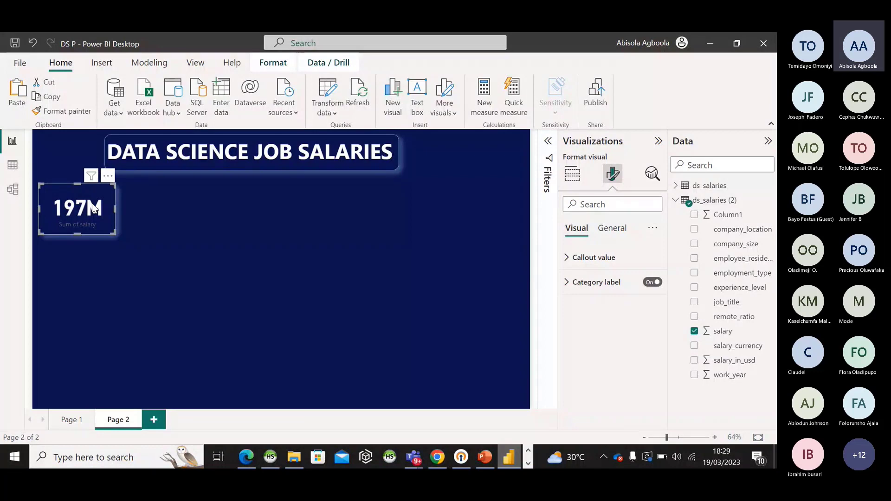
- Duplicate the salary card and place the copy to its right
{"action": "key", "text": "ctrl+c"}
{"action": "key", "text": "ctrl+v"}
{"action": "left_click_drag", "start_coordinate": [113, 198], "coordinate": [186, 193]}
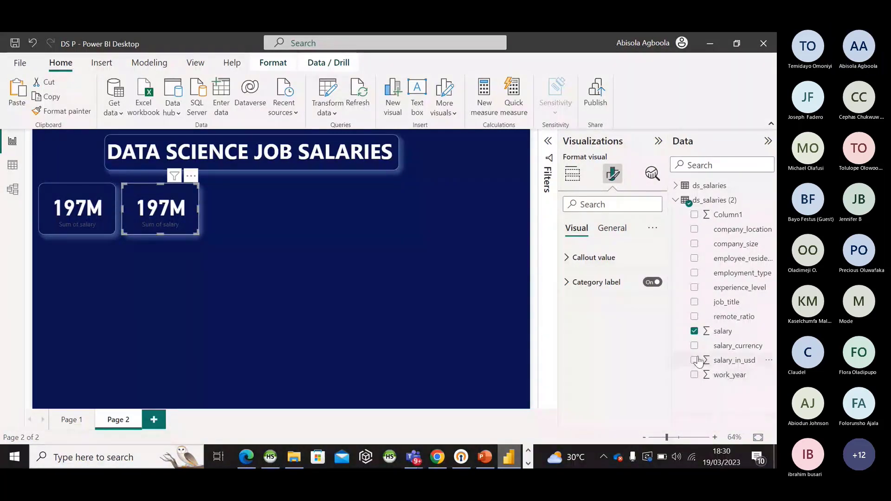
- Replace Sum of salary with salary_in_usd on the copy so it shows 68M
{"action": "left_click", "coordinate": [573, 176]}
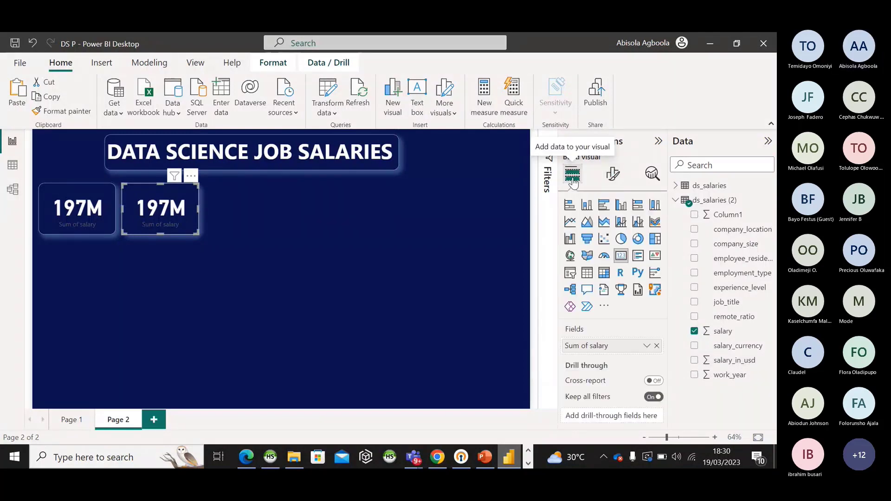
{"action": "left_click", "coordinate": [645, 347]}
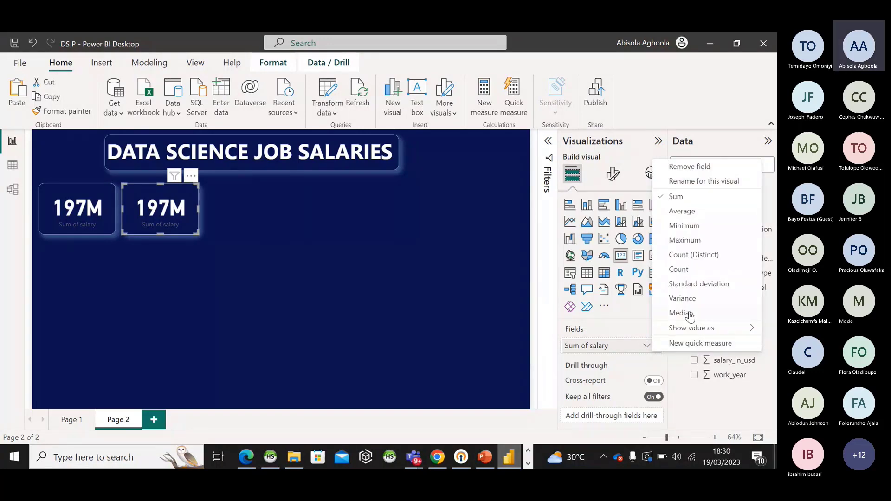
{"action": "left_click", "coordinate": [655, 349]}
{"action": "left_click", "coordinate": [656, 349]}
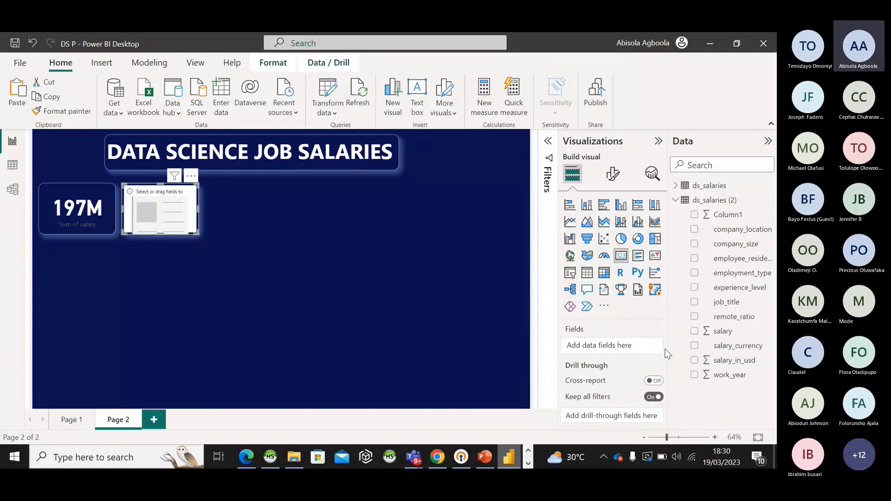
{"action": "left_click", "coordinate": [693, 361]}
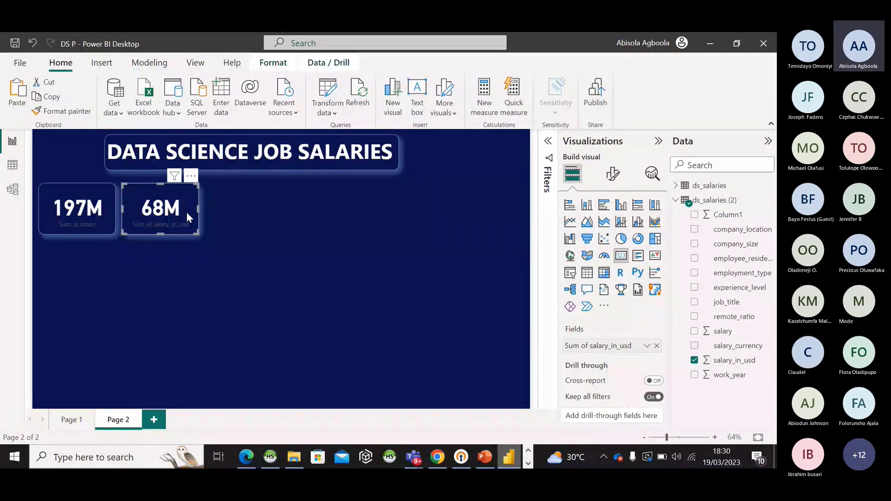
- Duplicate the 68M card and place the copy to the right of the others
{"action": "key", "text": "ctrl+c"}
{"action": "key", "text": "ctrl+v"}
{"action": "left_click_drag", "start_coordinate": [186, 212], "coordinate": [266, 213]}
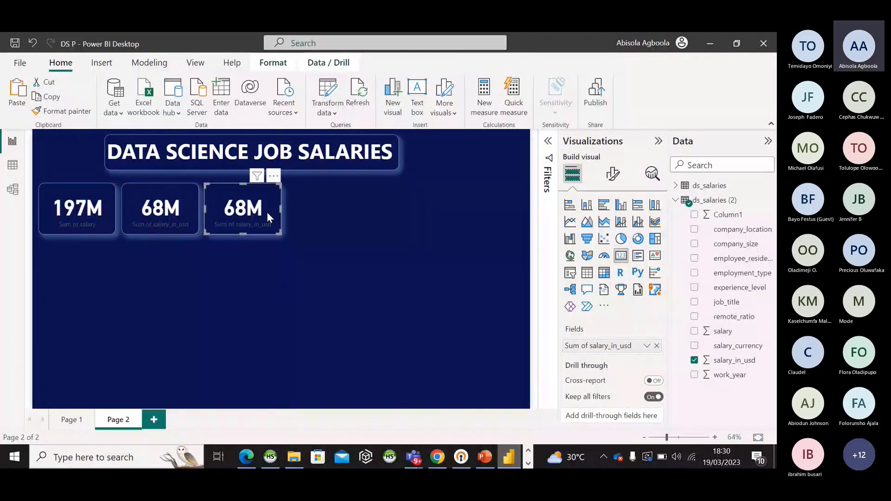
- Switch the copy to Average of salary_in_usd and widen it so 112.30K shows fully
{"action": "left_click", "coordinate": [646, 347]}
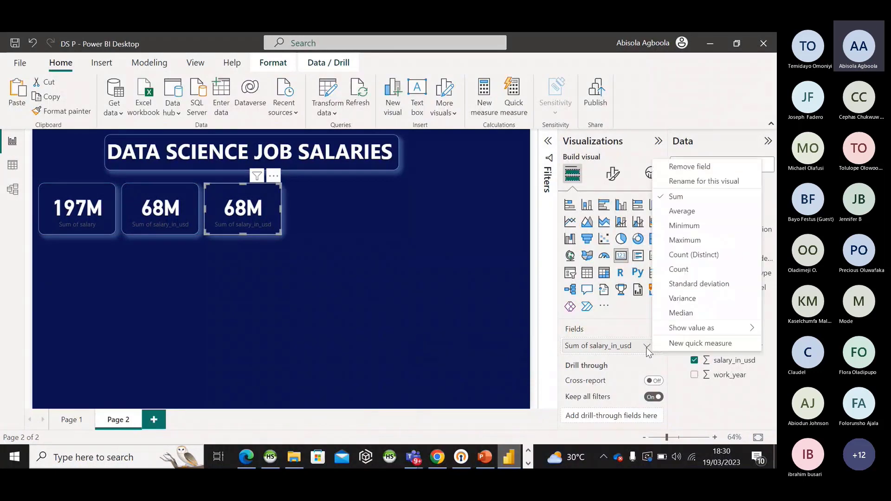
{"action": "left_click", "coordinate": [677, 215]}
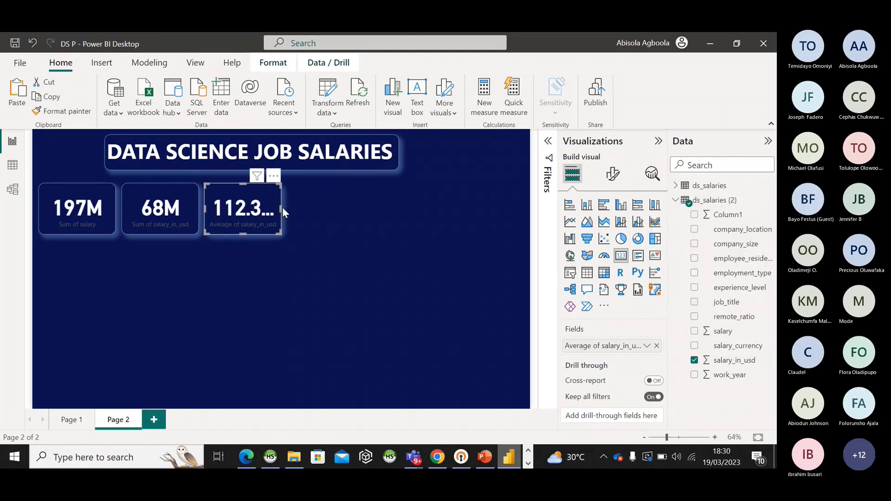
{"action": "left_click_drag", "start_coordinate": [281, 209], "coordinate": [286, 208]}
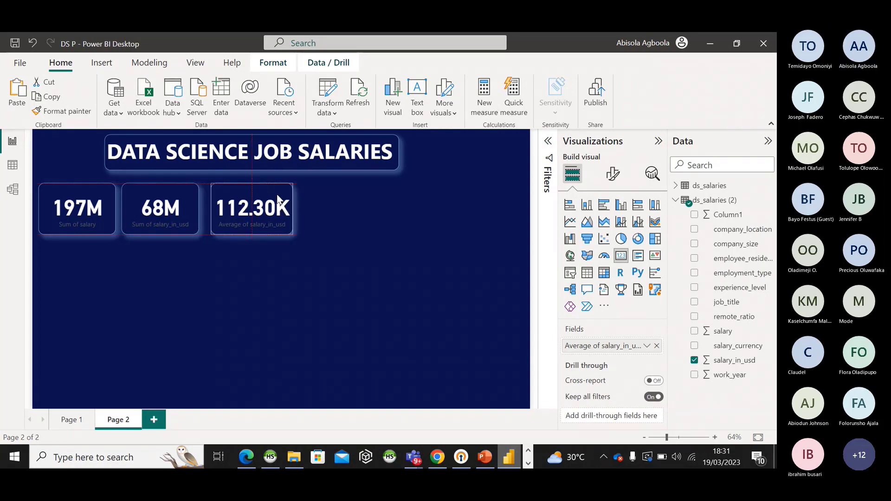
{"action": "left_click_drag", "start_coordinate": [274, 205], "coordinate": [278, 196]}
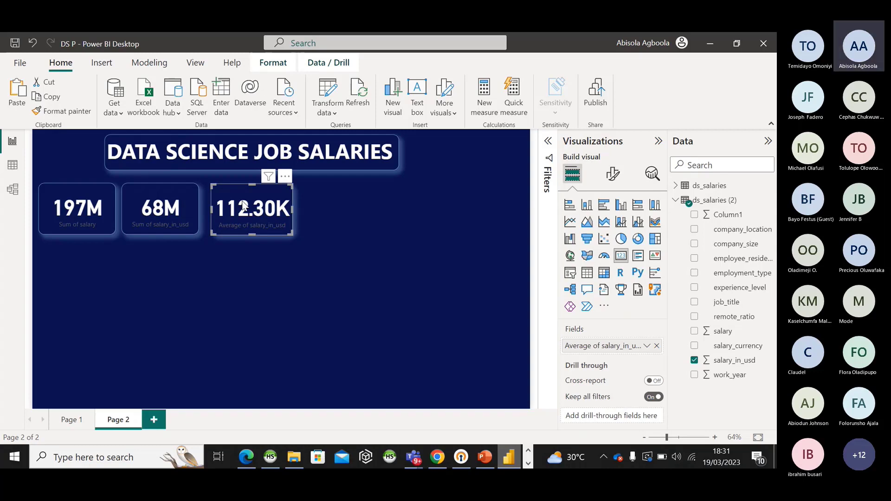
- Switch on Gridlines for Page 2 under the View tab's page options
{"action": "left_click", "coordinate": [196, 64]}
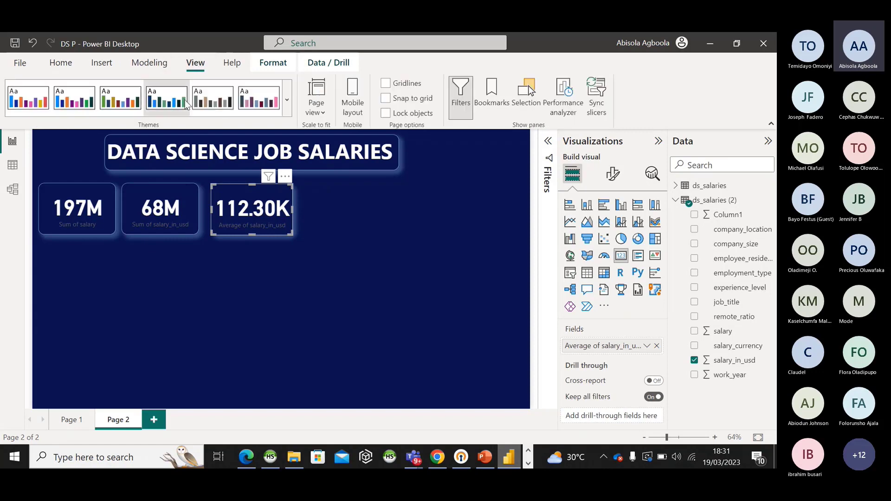
{"action": "left_click", "coordinate": [385, 84]}
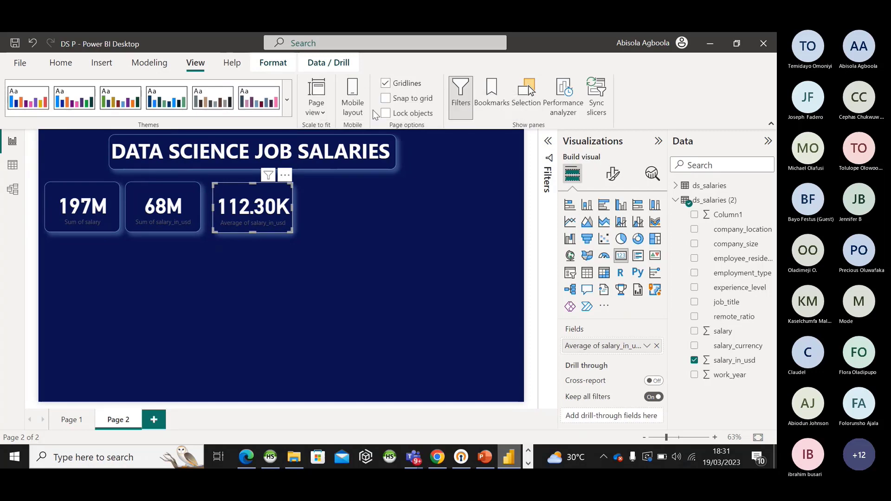
{"action": "left_click", "coordinate": [385, 84]}
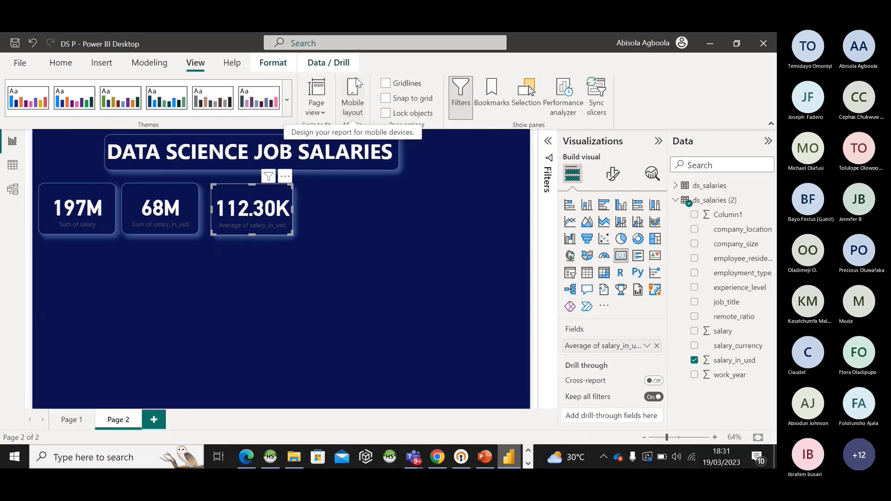
{"action": "left_click", "coordinate": [97, 63]}
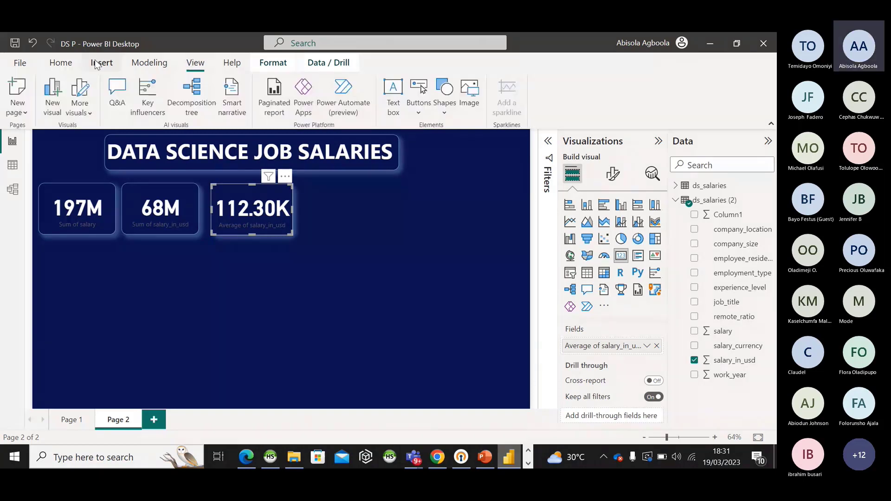
{"action": "left_click", "coordinate": [195, 63]}
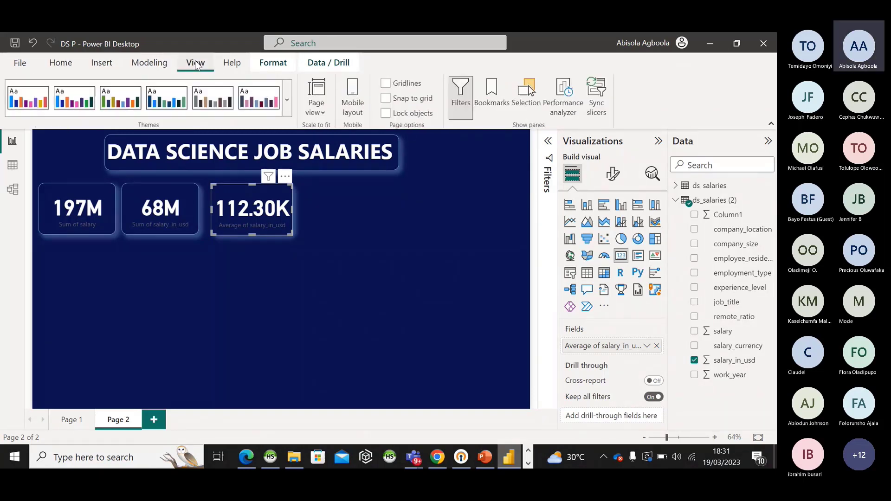
{"action": "left_click", "coordinate": [386, 83]}
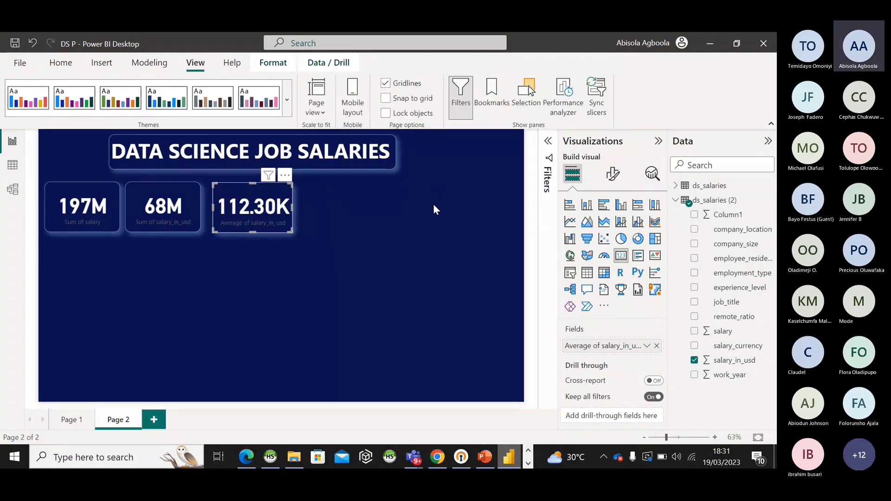
{"action": "left_click", "coordinate": [385, 83]}
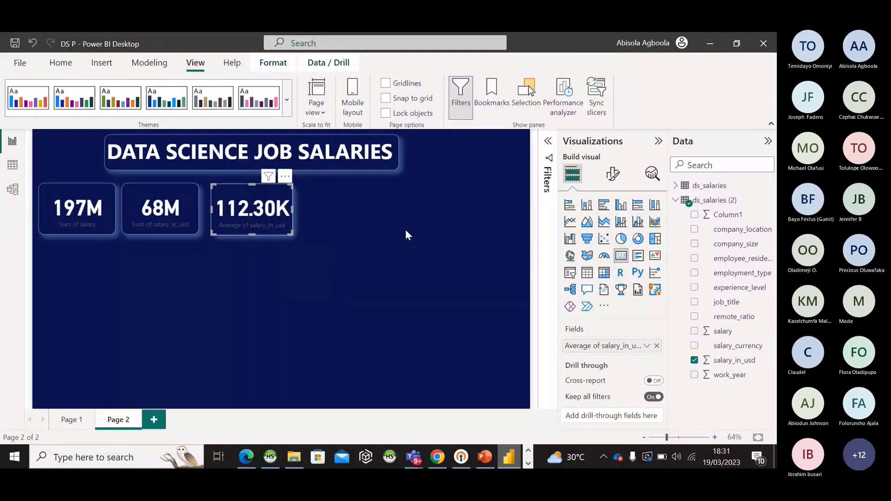
{"action": "left_click", "coordinate": [389, 86]}
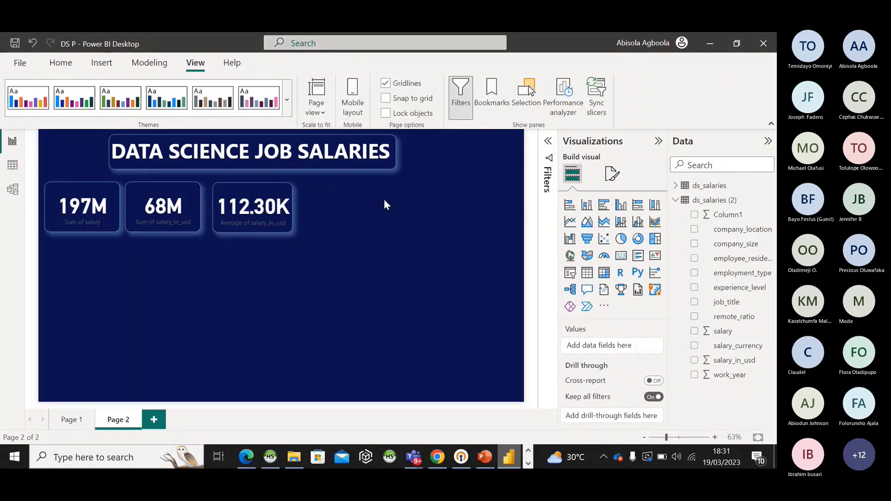
- Hide the gridlines and nudge the 112.30K card into line with the 197M and 68M cards
{"action": "left_click", "coordinate": [386, 84]}
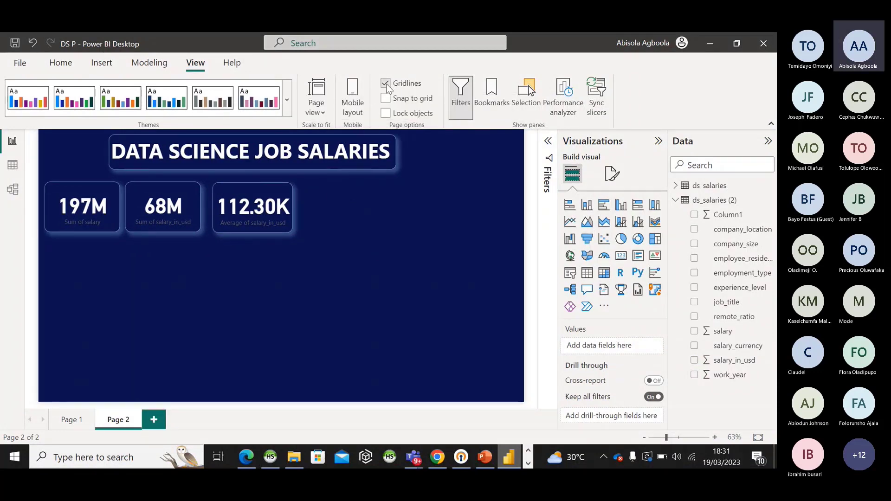
{"action": "left_click", "coordinate": [64, 64]}
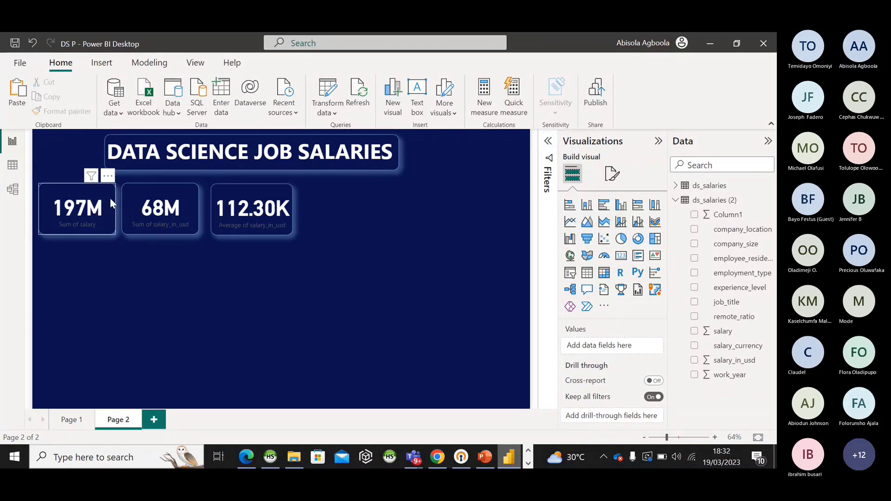
{"action": "left_click", "coordinate": [234, 197]}
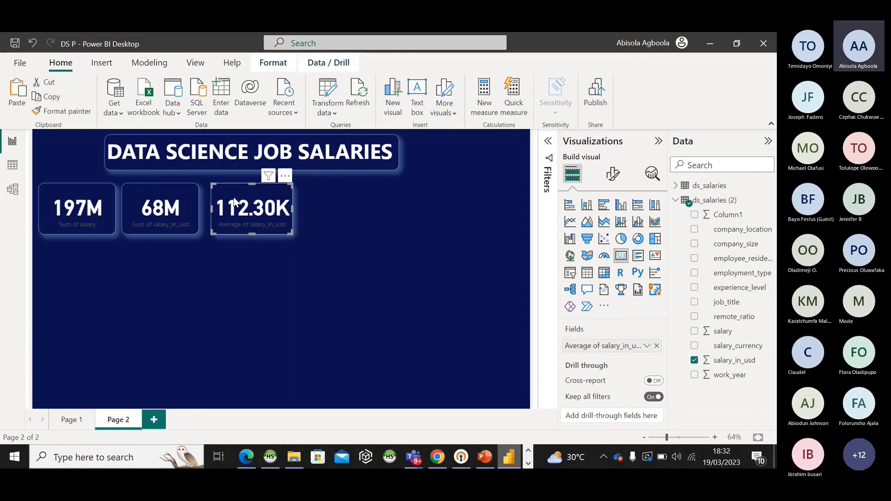
{"action": "left_click_drag", "start_coordinate": [245, 196], "coordinate": [241, 201]}
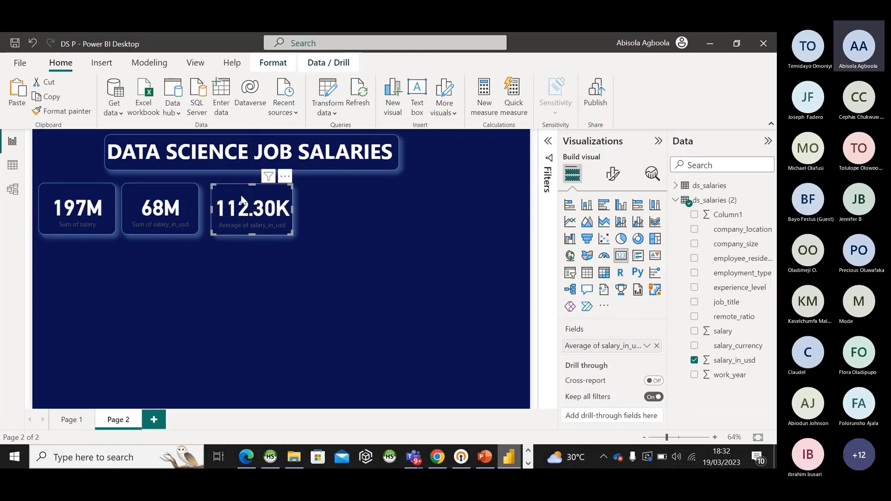
{"action": "left_click", "coordinate": [325, 193]}
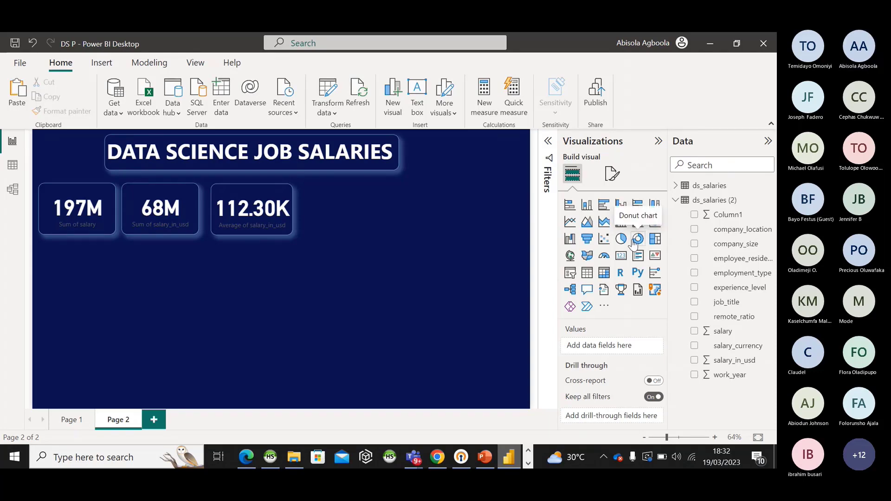
- Place a donut chart of Sum of salary_in_usd by company_size right of the KPI cards
{"action": "left_click", "coordinate": [635, 240]}
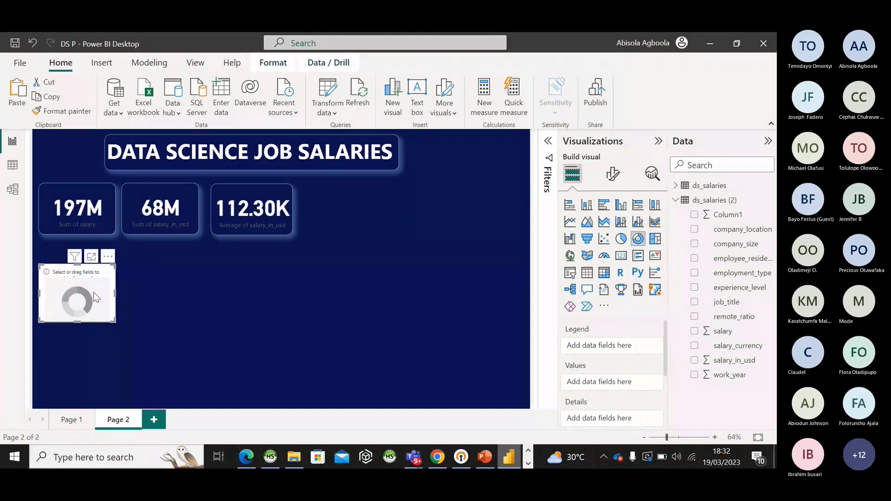
{"action": "left_click_drag", "start_coordinate": [96, 297], "coordinate": [366, 220]}
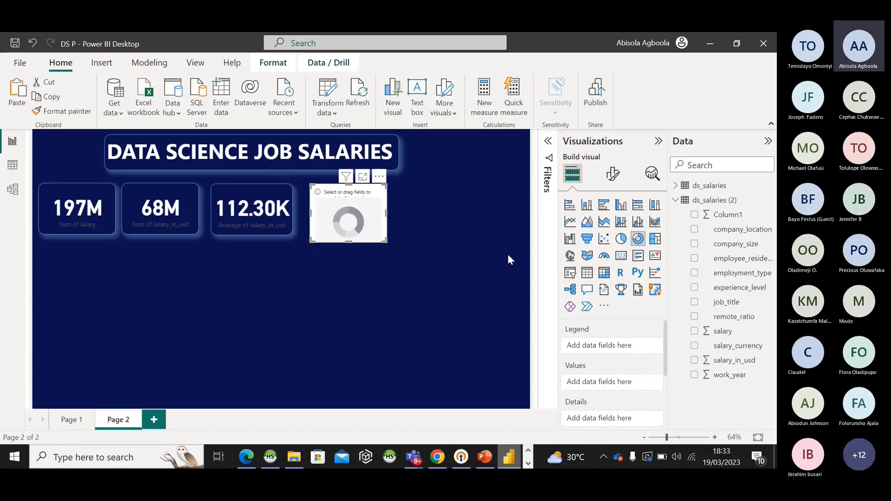
{"action": "left_click", "coordinate": [694, 360]}
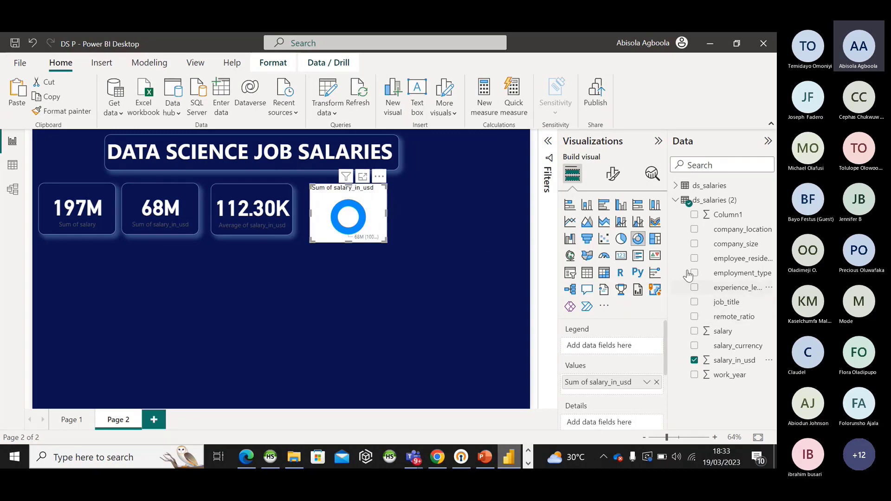
{"action": "left_click", "coordinate": [694, 244]}
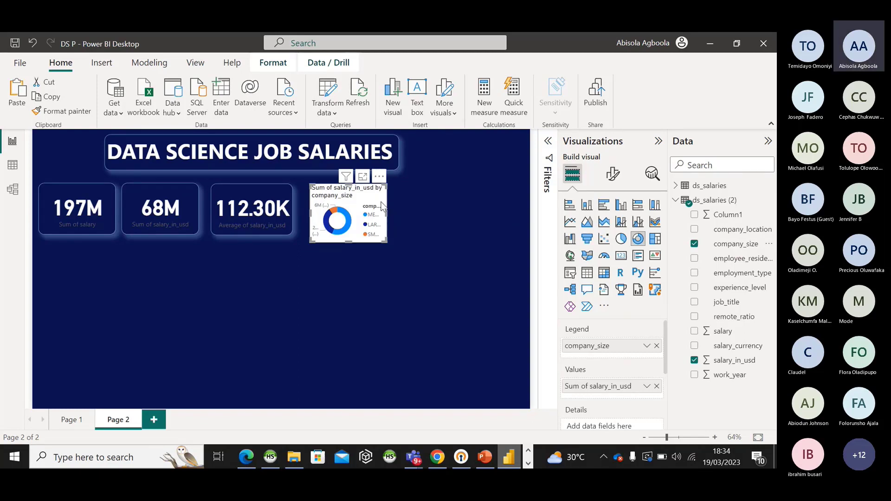
{"action": "left_click", "coordinate": [613, 174]}
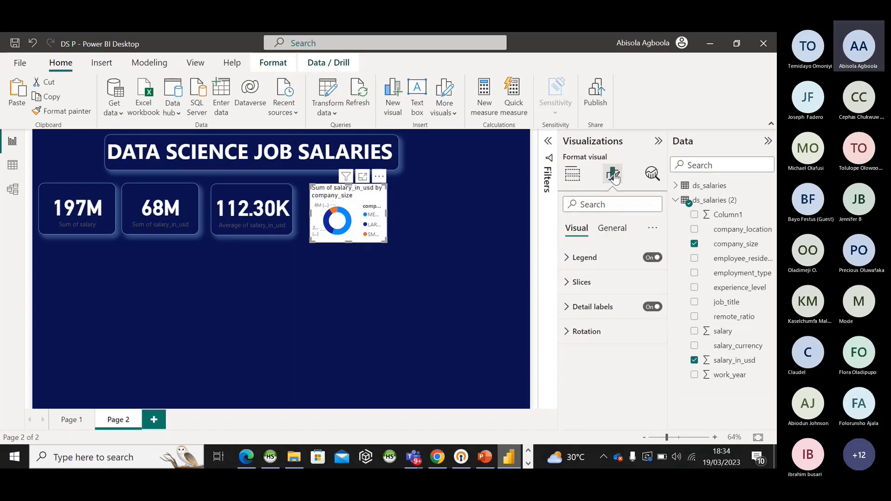
- Set the company-size donut's background to dark navy #09124f at 0% transparency
{"action": "left_click", "coordinate": [612, 231]}
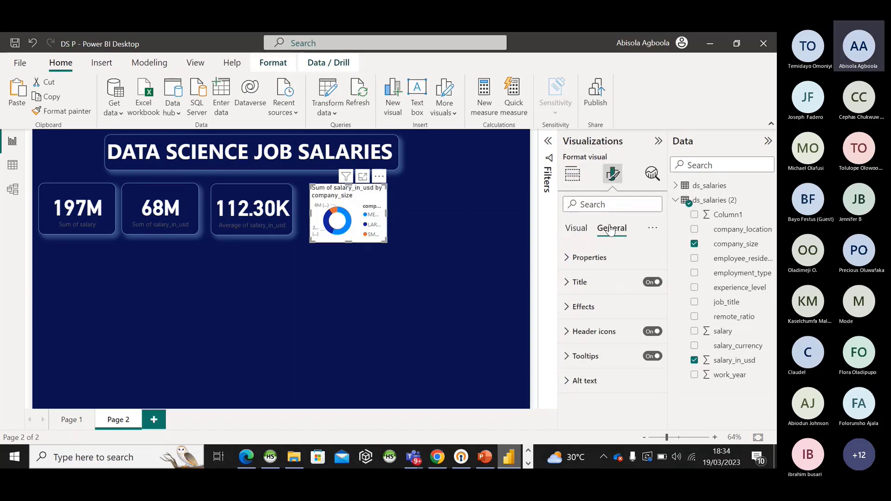
{"action": "left_click", "coordinate": [578, 306]}
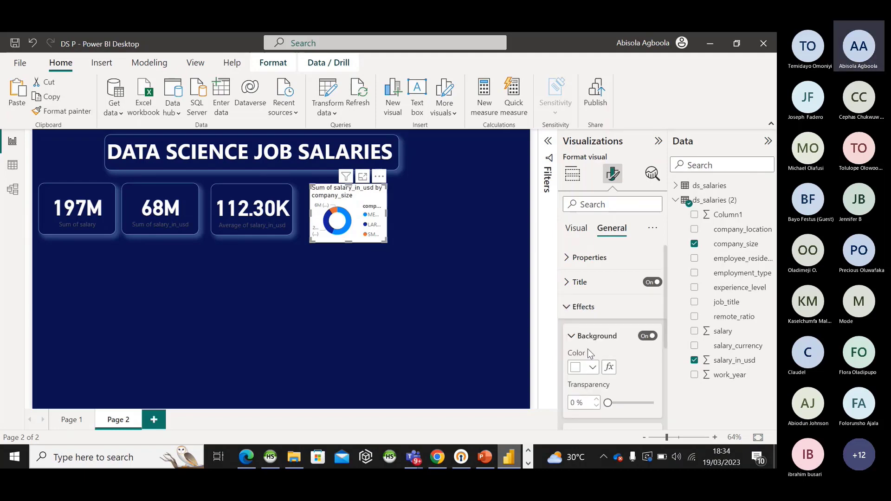
{"action": "left_click", "coordinate": [479, 294]}
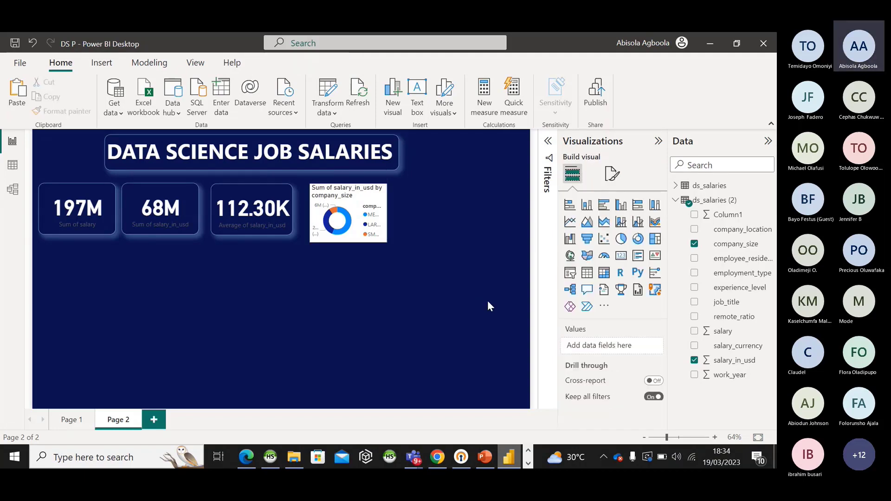
{"action": "left_click", "coordinate": [377, 198]}
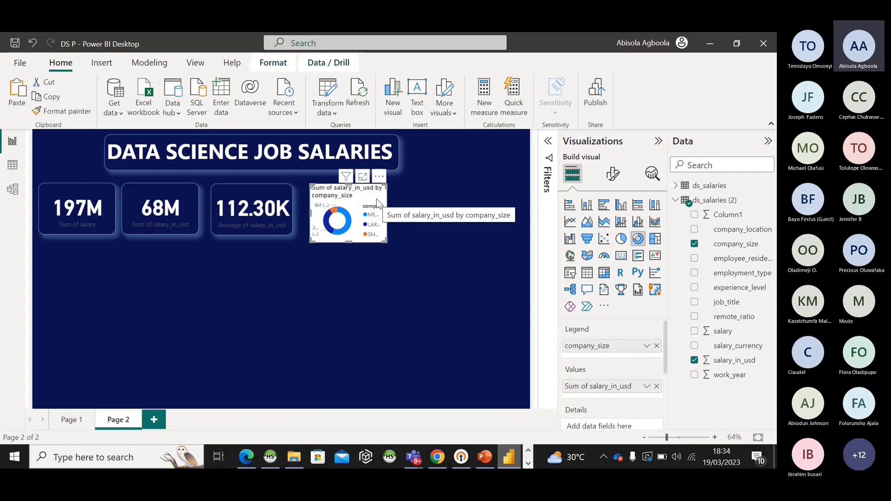
{"action": "left_click", "coordinate": [613, 175]}
{"action": "left_click", "coordinate": [612, 229]}
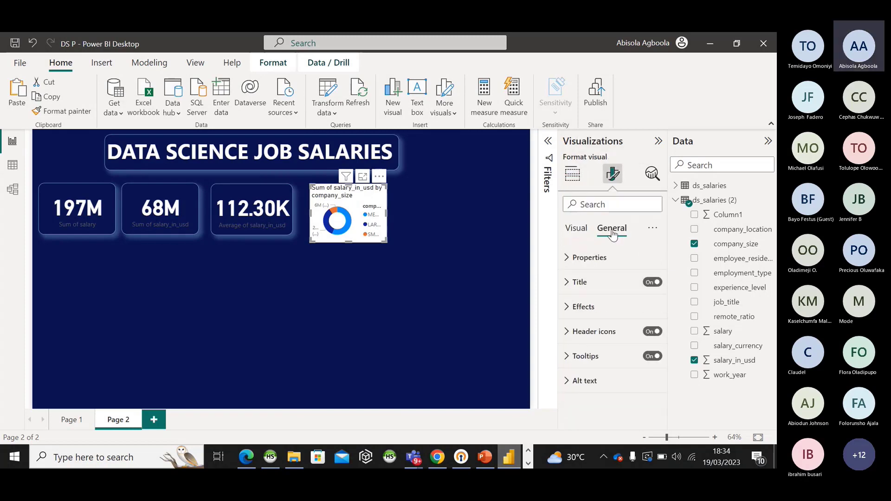
{"action": "left_click", "coordinate": [582, 309]}
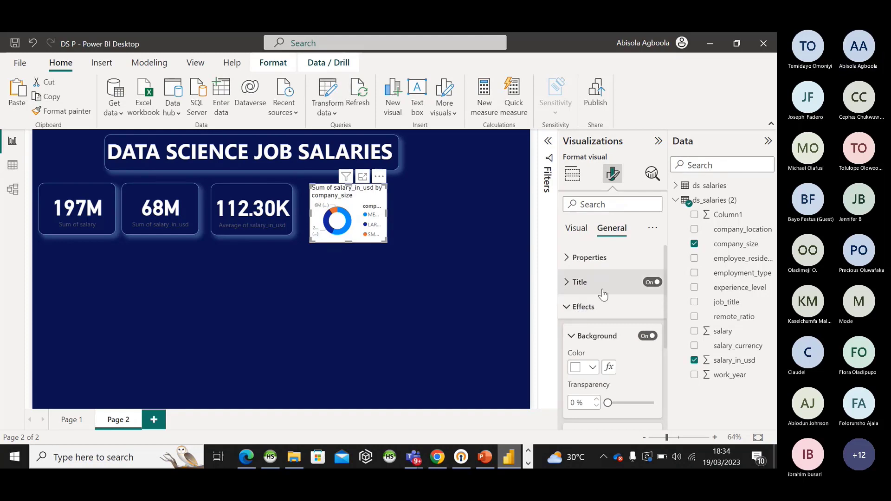
{"action": "left_click", "coordinate": [593, 367]}
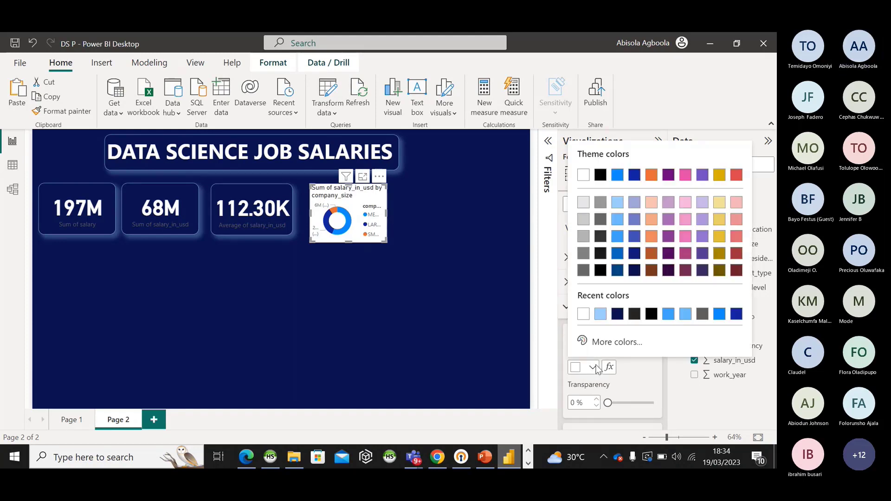
{"action": "left_click", "coordinate": [617, 314]}
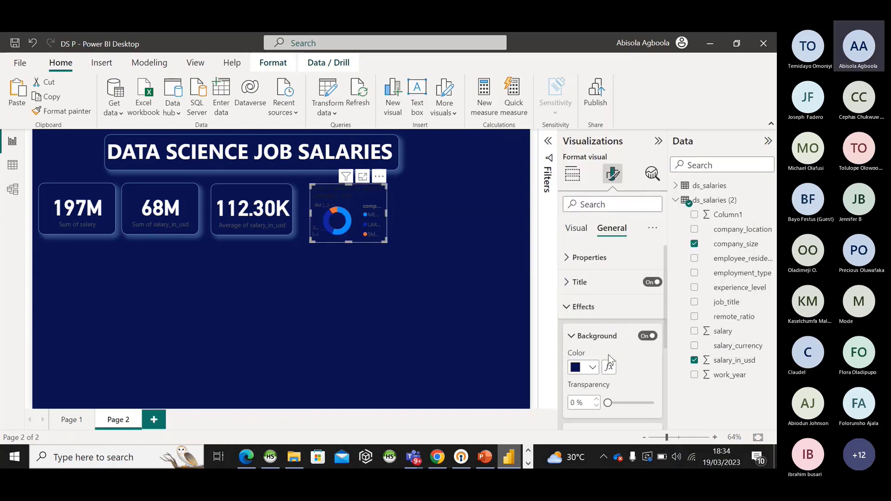
{"action": "scroll", "coordinate": [610, 360], "scroll_direction": "down", "scroll_amount": 3}
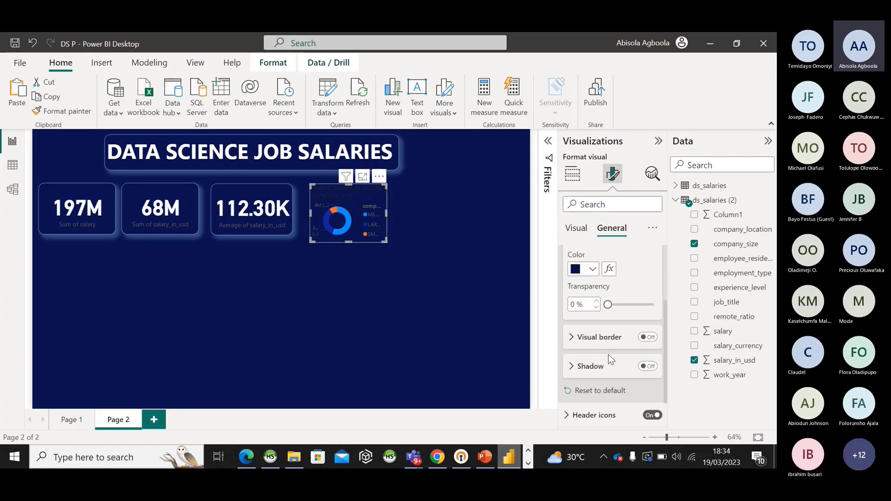
{"action": "left_click", "coordinate": [578, 337]}
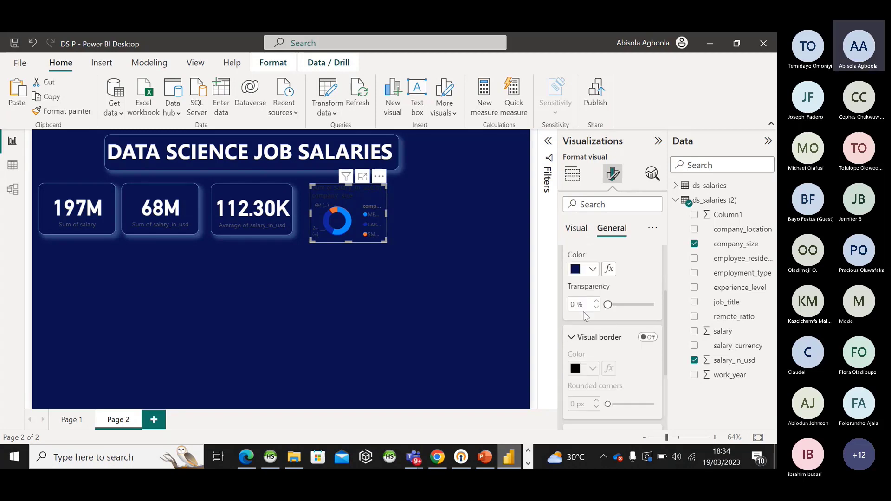
{"action": "scroll", "coordinate": [583, 320], "scroll_direction": "up", "scroll_amount": 2}
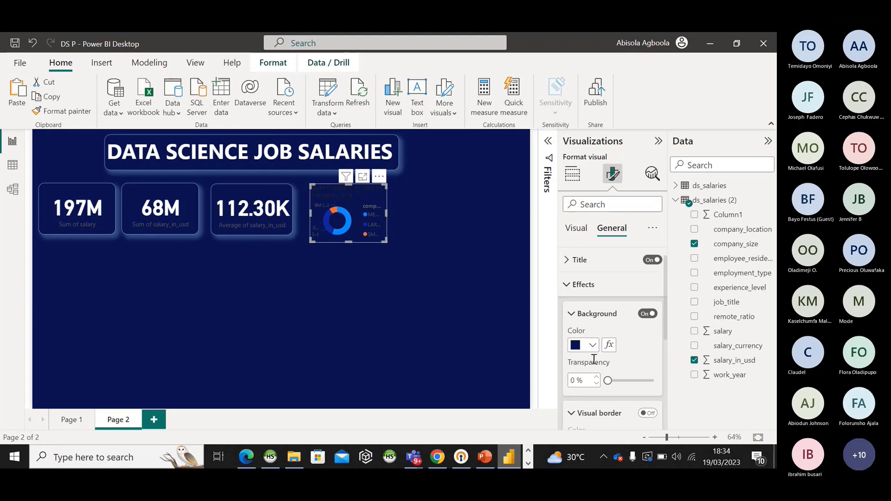
- Turn on the donut's visual border in #a0d1ff with corners rounded to 15 px
{"action": "scroll", "coordinate": [597, 325], "scroll_direction": "down", "scroll_amount": 1}
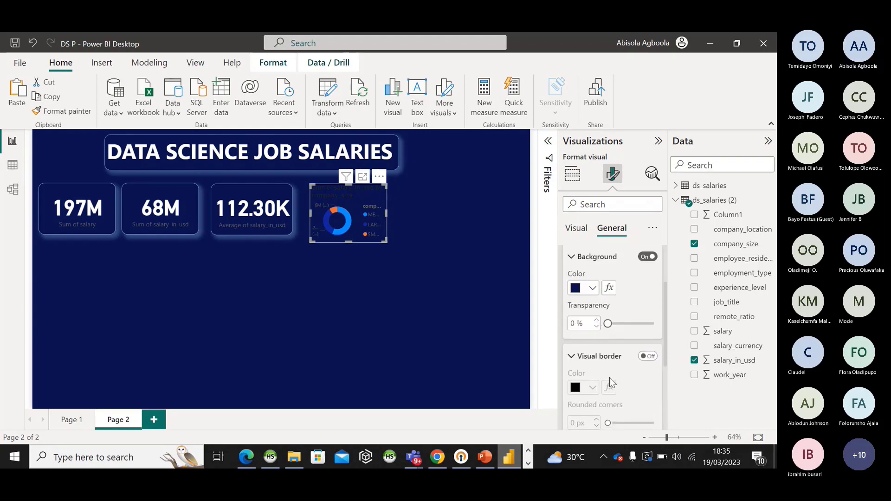
{"action": "left_click", "coordinate": [643, 359]}
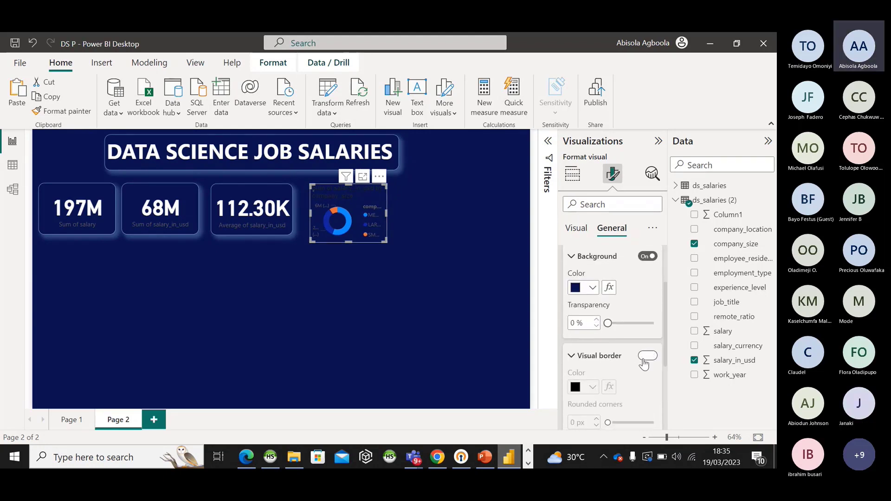
{"action": "left_click", "coordinate": [593, 386]}
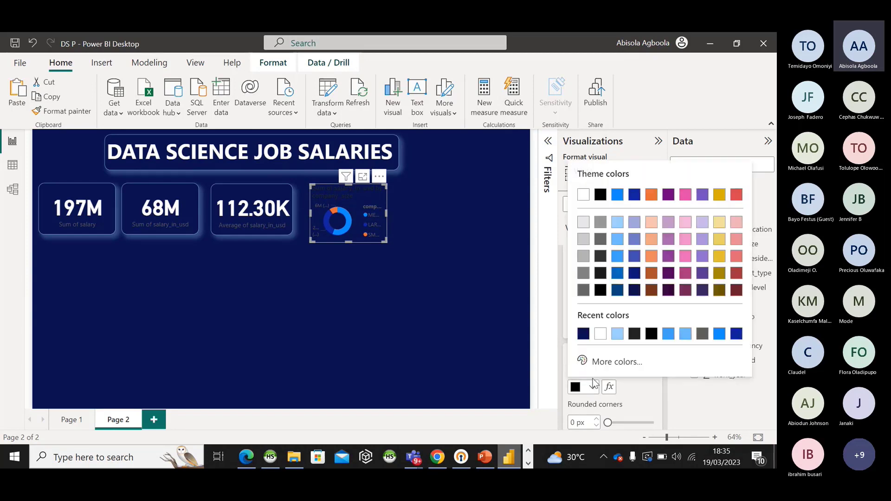
{"action": "left_click", "coordinate": [617, 334]}
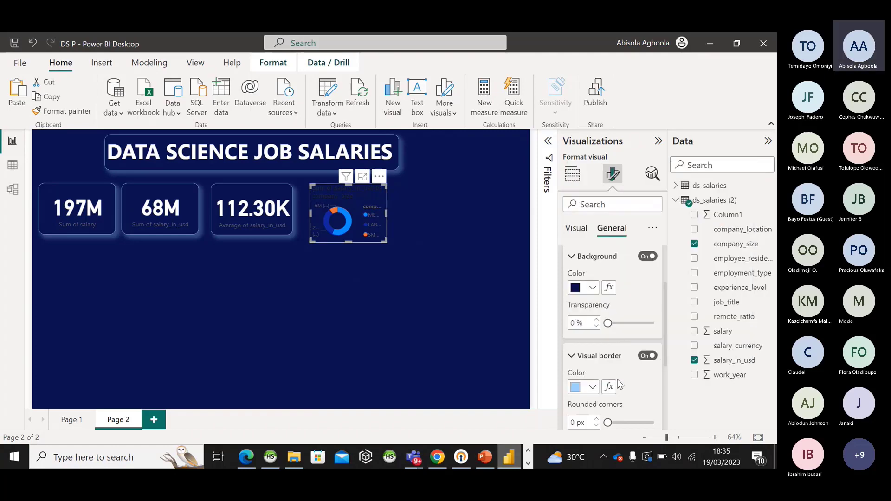
{"action": "left_click_drag", "start_coordinate": [608, 422], "coordinate": [629, 419]}
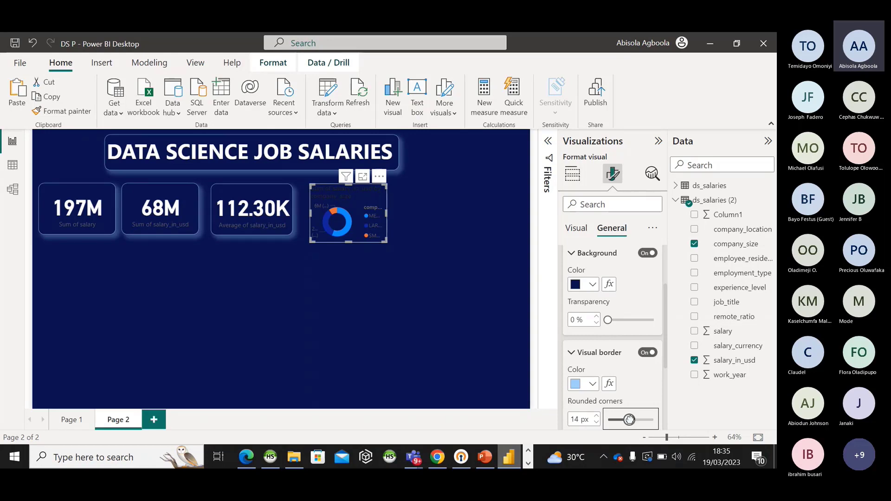
{"action": "left_click_drag", "start_coordinate": [629, 419], "coordinate": [631, 418]}
{"action": "left_click", "coordinate": [589, 361]}
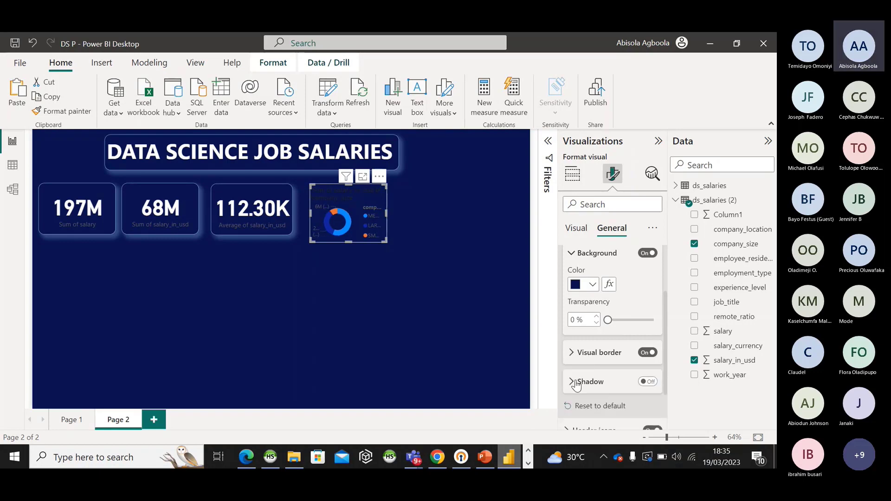
- Turn on the donut chart's shadow and make it light blue
{"action": "left_click", "coordinate": [613, 382]}
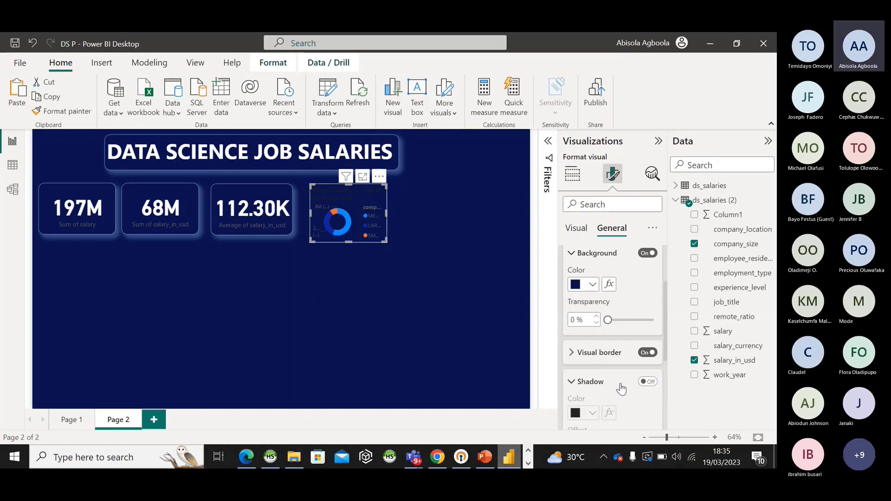
{"action": "left_click", "coordinate": [645, 382]}
{"action": "scroll", "coordinate": [645, 382], "scroll_direction": "down", "scroll_amount": 2}
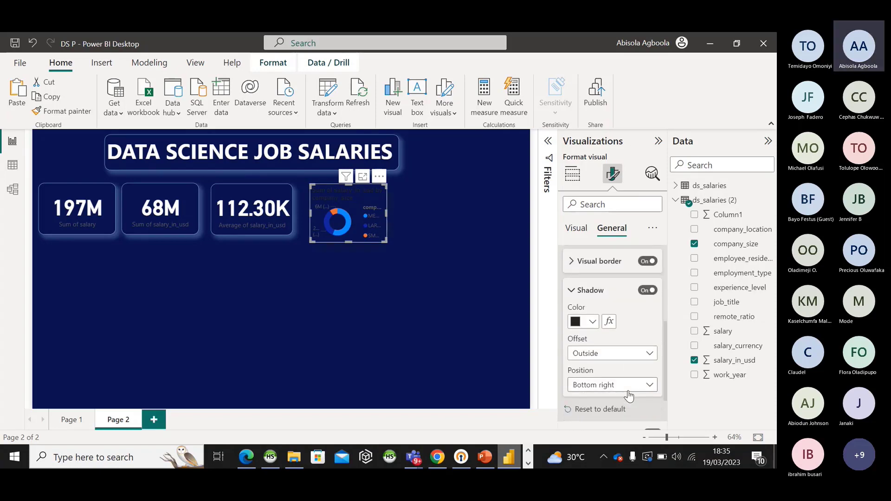
{"action": "left_click", "coordinate": [592, 325]}
{"action": "left_click", "coordinate": [580, 267]}
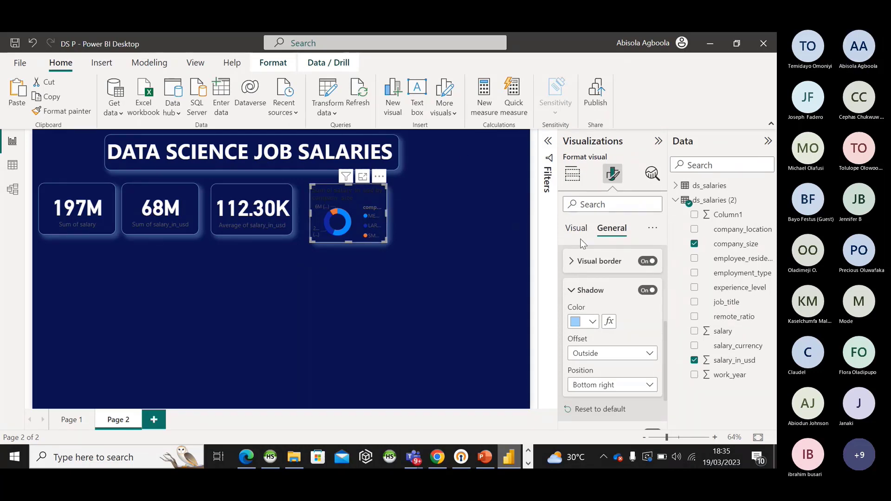
{"action": "scroll", "coordinate": [603, 318], "scroll_direction": "down", "scroll_amount": 1}
{"action": "scroll", "coordinate": [602, 318], "scroll_direction": "down", "scroll_amount": 1}
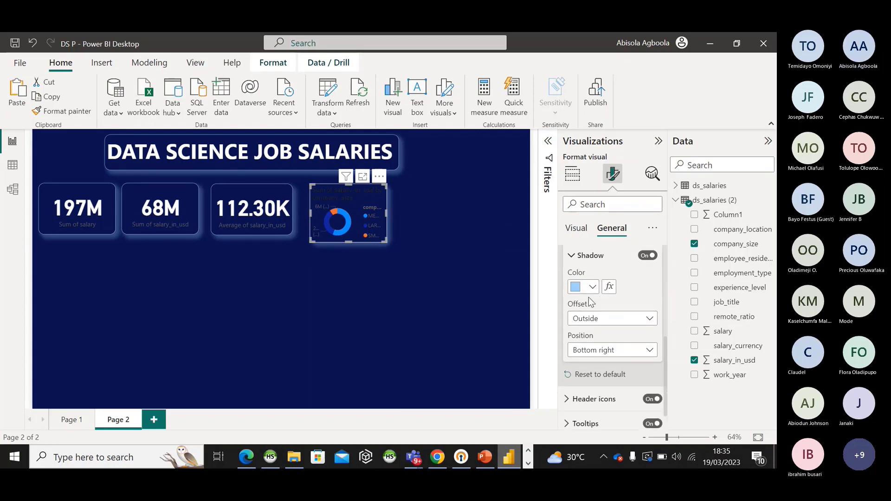
{"action": "left_click", "coordinate": [574, 260]}
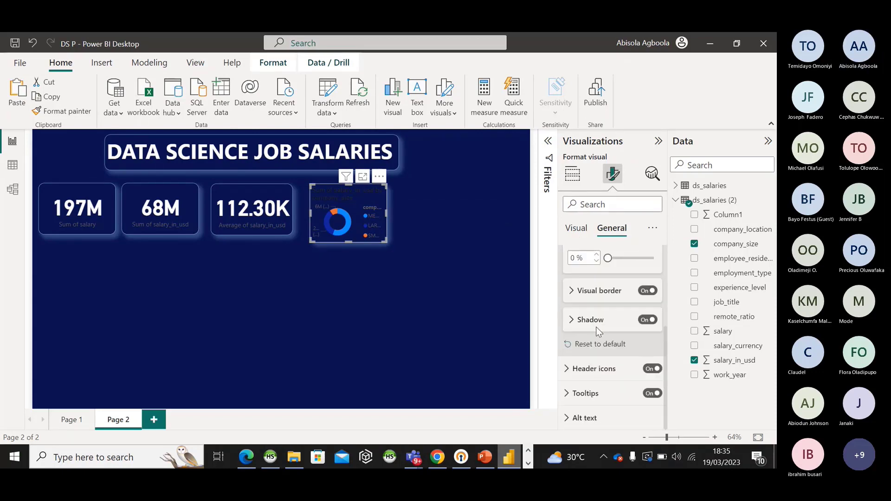
{"action": "scroll", "coordinate": [596, 327], "scroll_direction": "up", "scroll_amount": 5}
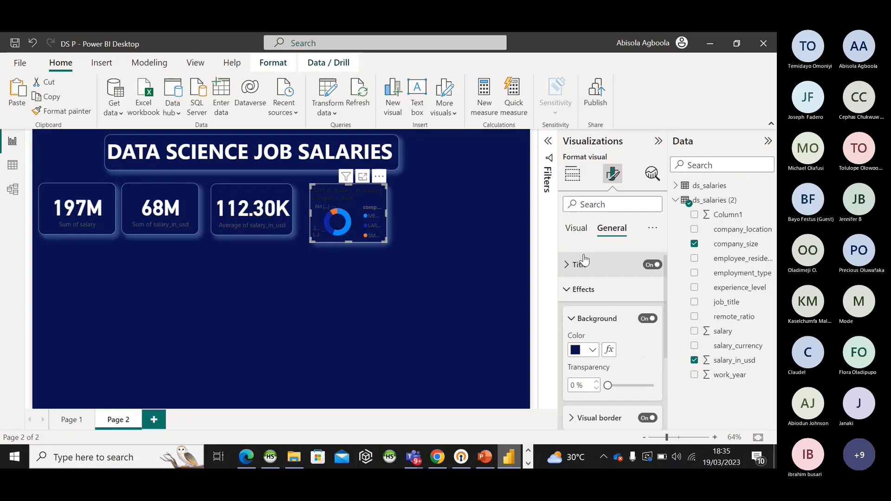
{"action": "left_click", "coordinate": [583, 289]}
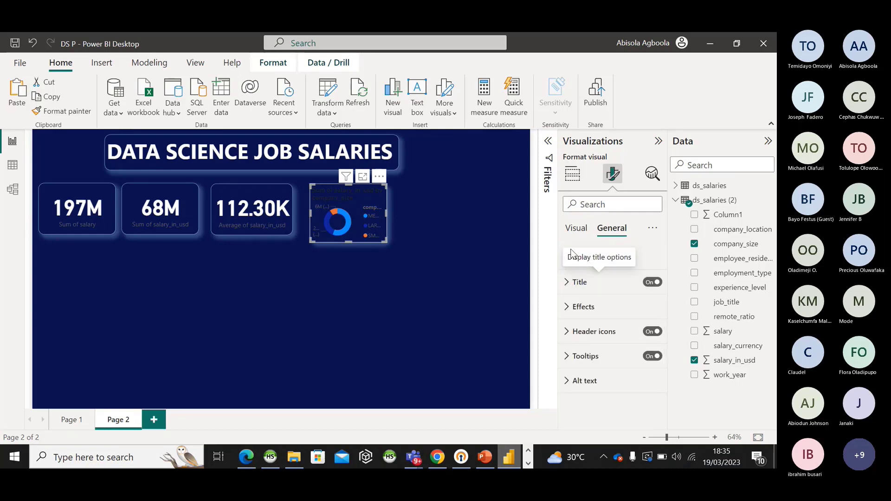
{"action": "left_click", "coordinate": [576, 283]}
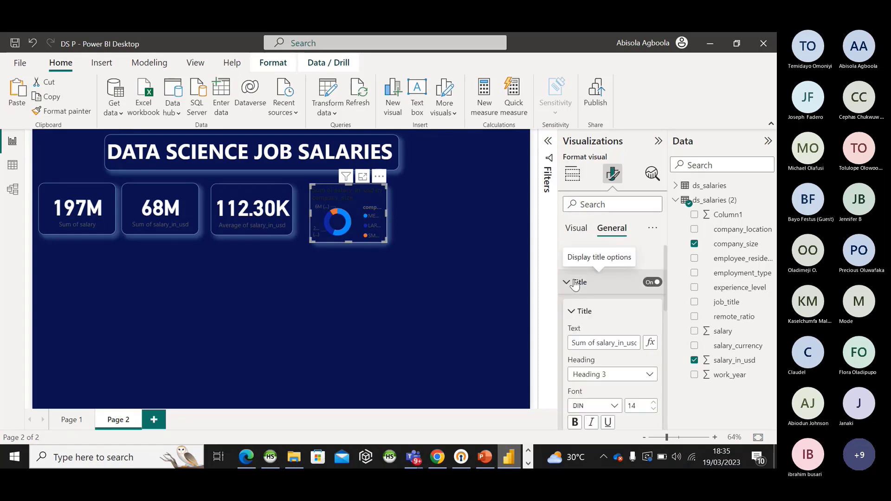
{"action": "left_click", "coordinate": [629, 343]}
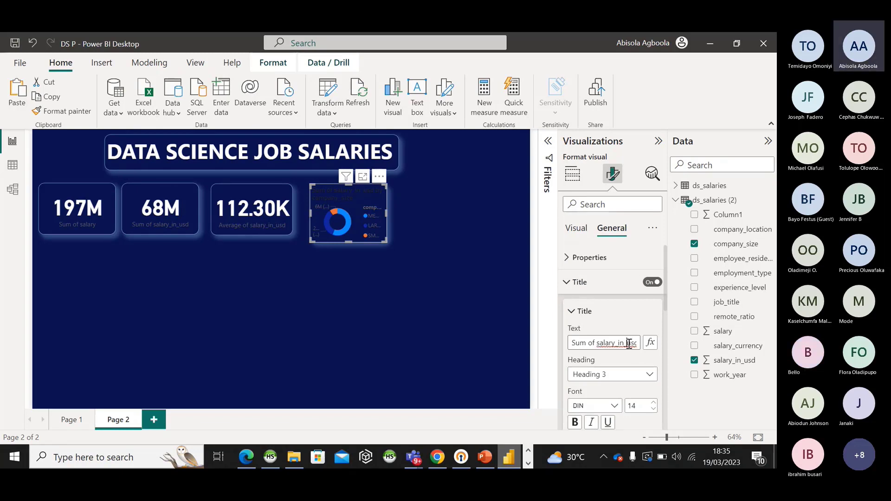
{"action": "left_click", "coordinate": [569, 279]}
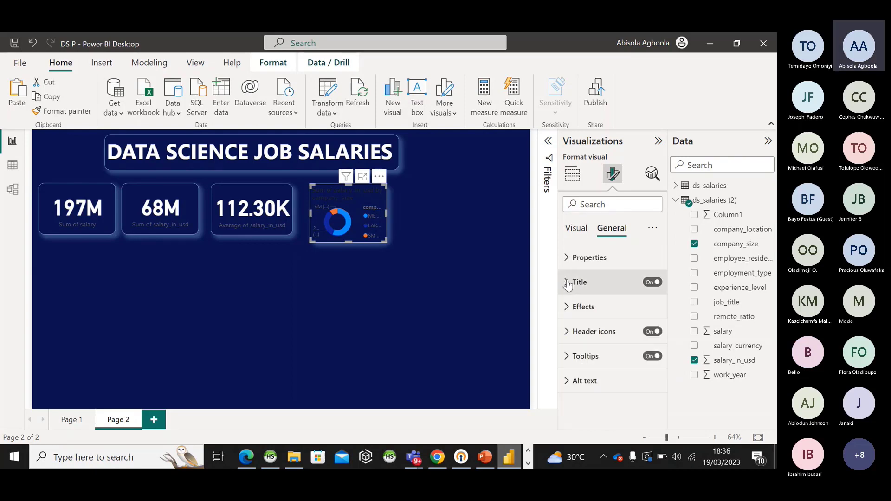
{"action": "left_click", "coordinate": [578, 231]}
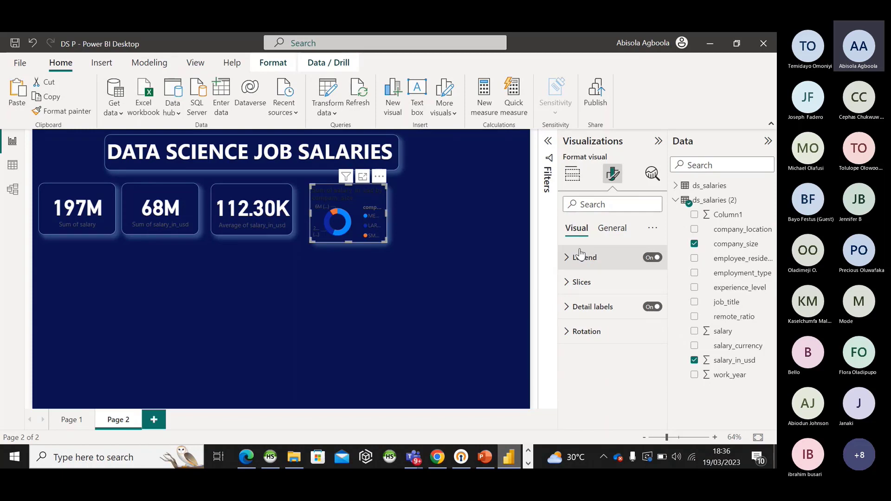
{"action": "left_click", "coordinate": [612, 229]}
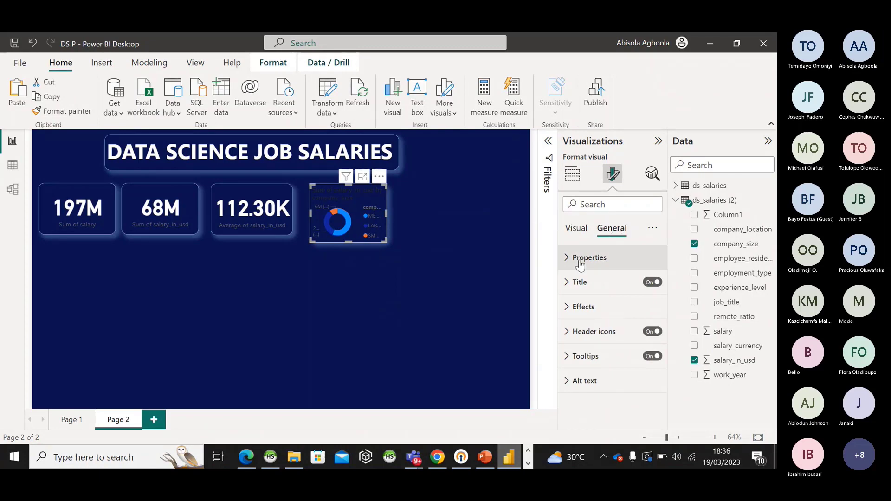
- Set the donut's MEDIUM slice to a blue theme swatch
{"action": "left_click", "coordinate": [582, 229]}
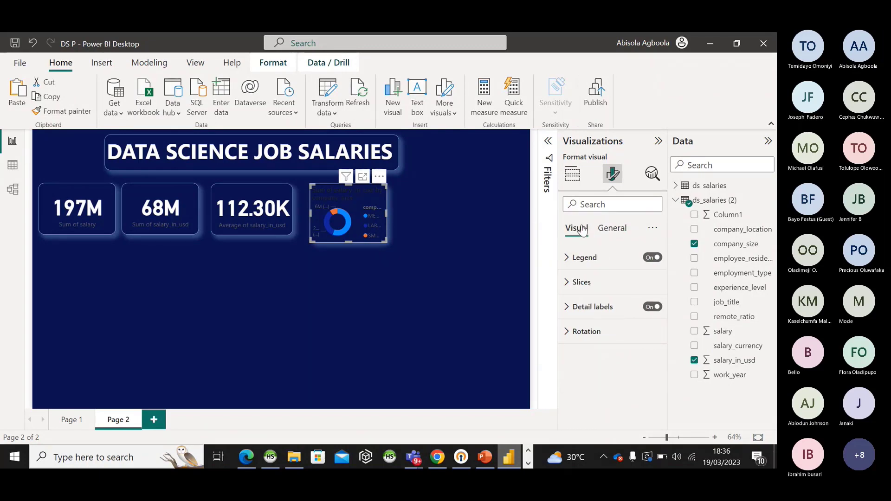
{"action": "left_click", "coordinate": [581, 282]}
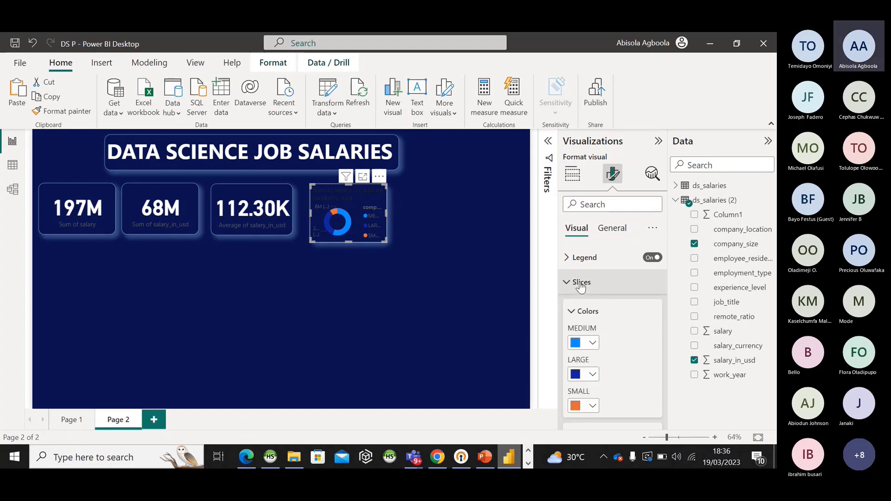
{"action": "left_click", "coordinate": [593, 344]}
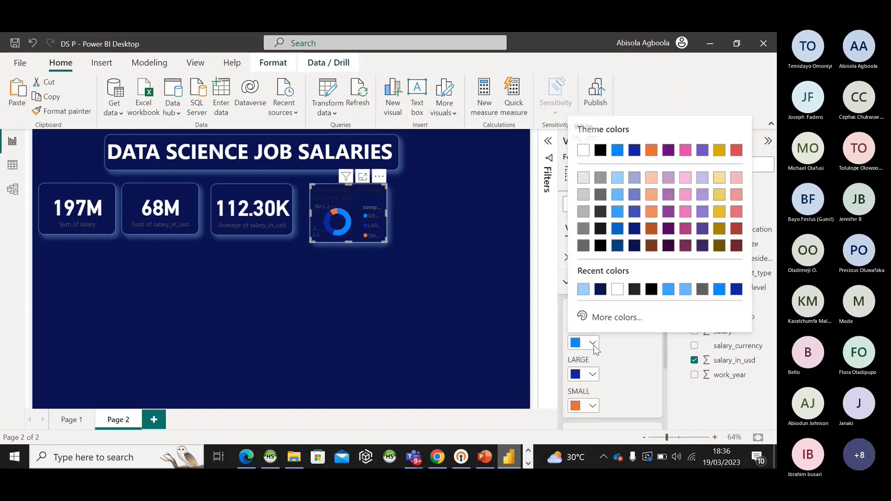
{"action": "left_click", "coordinate": [618, 213]}
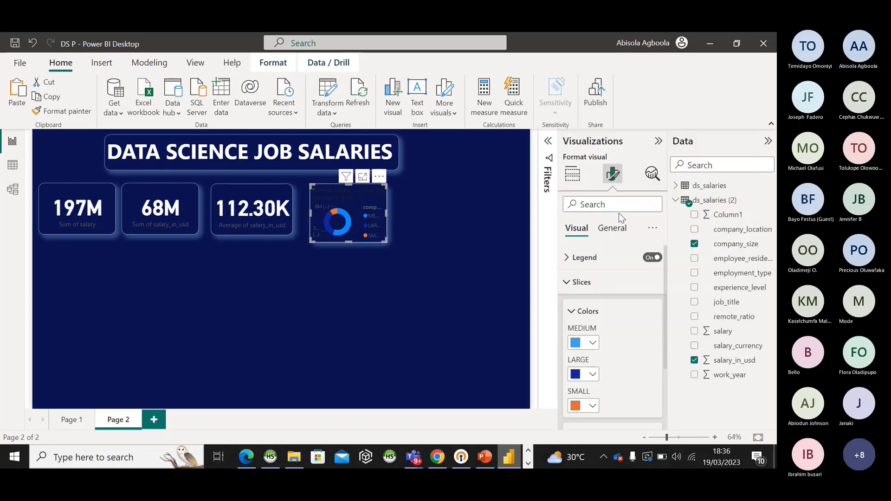
{"action": "left_click", "coordinate": [592, 344]}
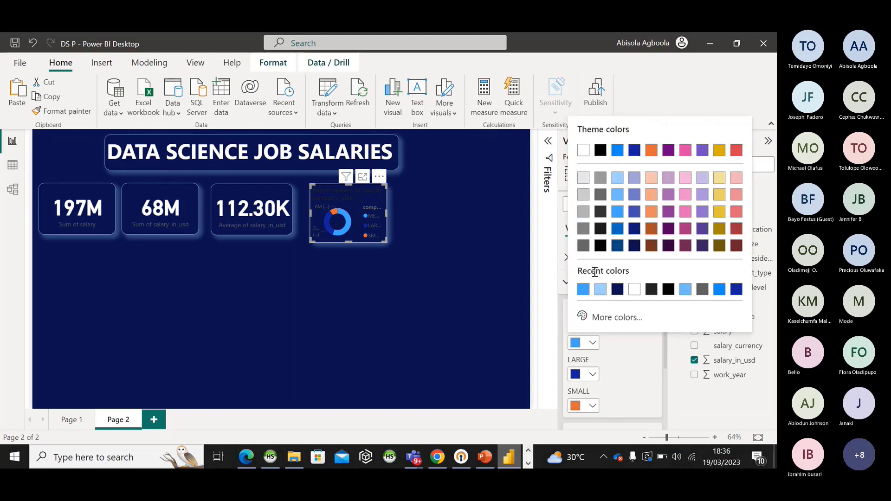
{"action": "left_click", "coordinate": [618, 195]}
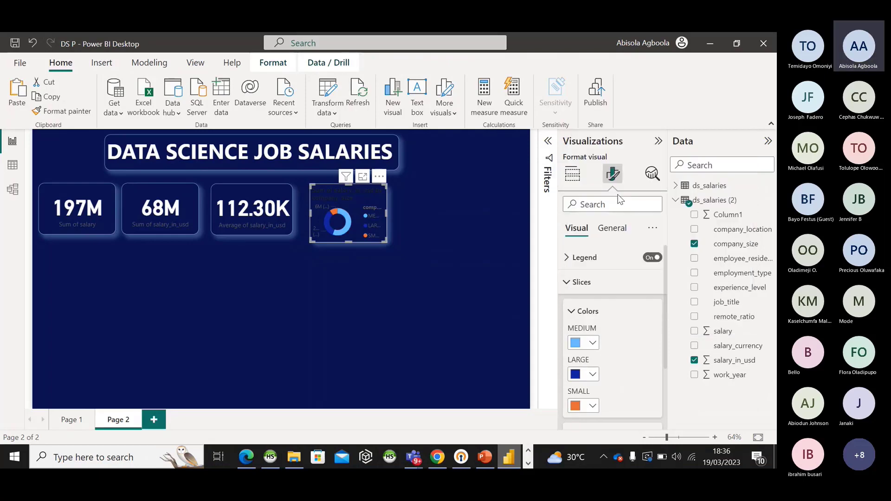
{"action": "left_click", "coordinate": [592, 344]}
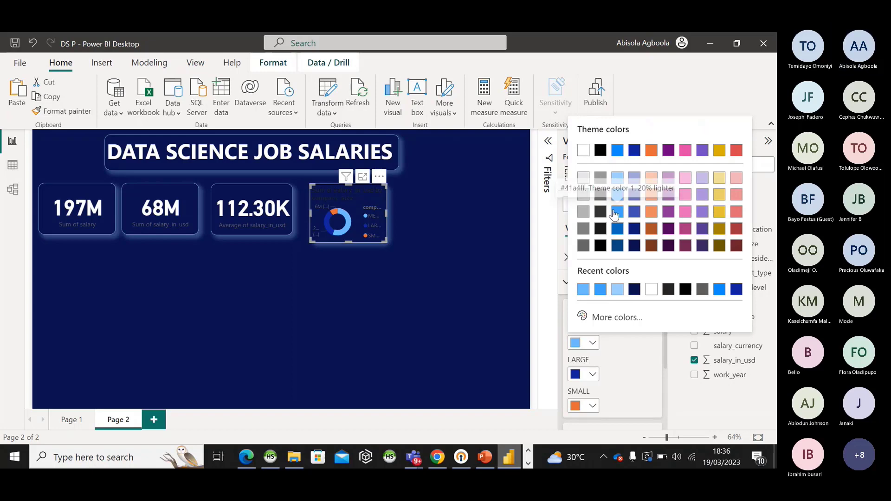
{"action": "left_click", "coordinate": [615, 212]}
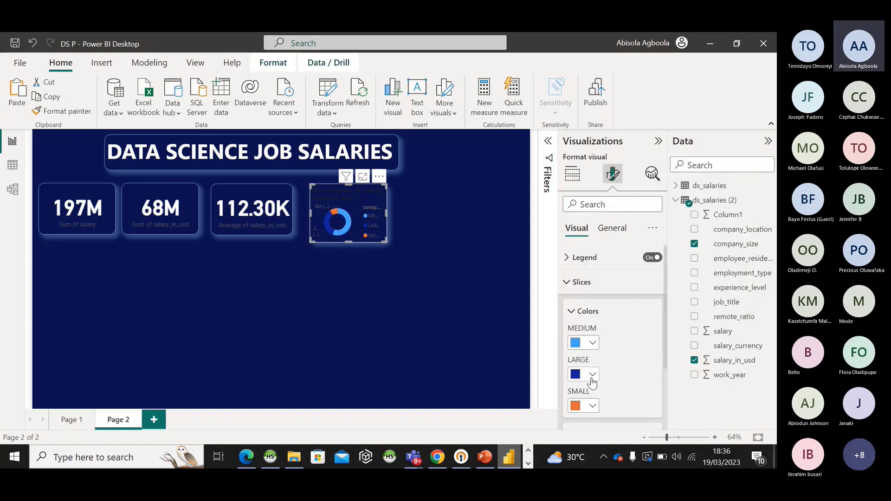
- Colour the LARGE and SMALL slices in lighter blue shades
{"action": "left_click", "coordinate": [593, 374]}
{"action": "left_click", "coordinate": [616, 227]}
{"action": "left_click", "coordinate": [593, 405]}
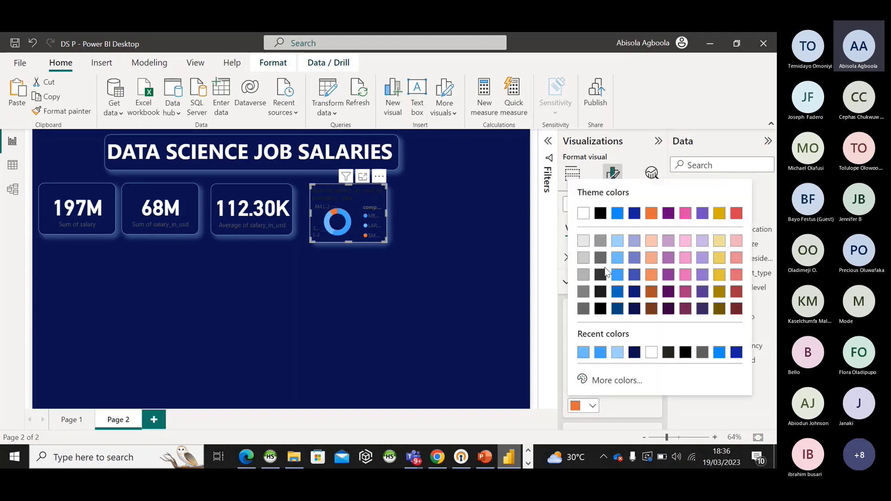
{"action": "left_click", "coordinate": [615, 242]}
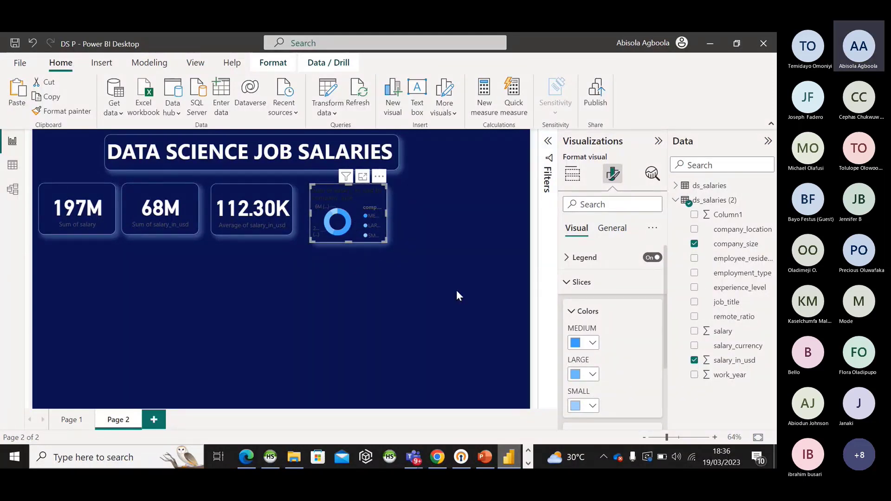
{"action": "left_click", "coordinate": [593, 343]}
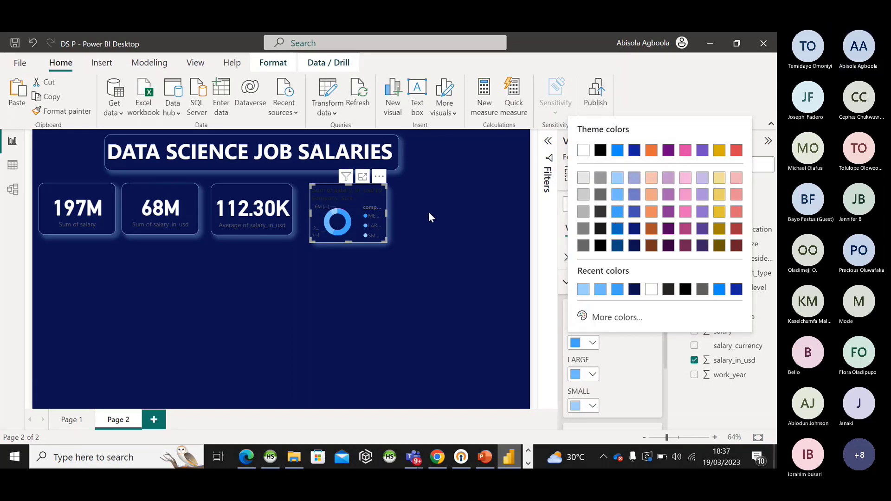
{"action": "left_click", "coordinate": [565, 284]}
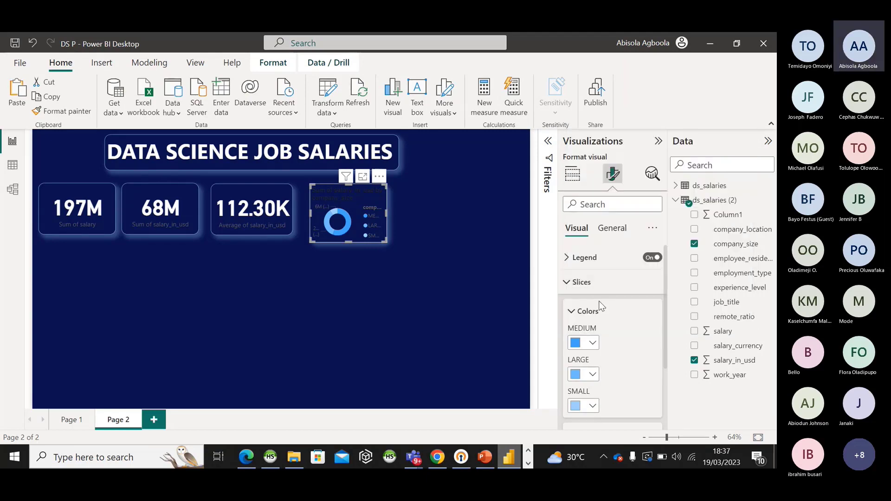
{"action": "scroll", "coordinate": [601, 306], "scroll_direction": "down", "scroll_amount": 2}
{"action": "scroll", "coordinate": [599, 304], "scroll_direction": "up", "scroll_amount": 2}
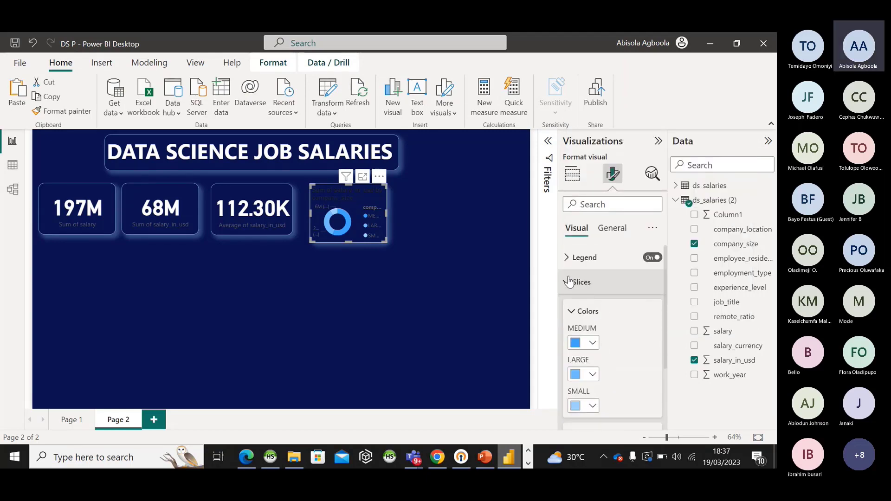
{"action": "left_click", "coordinate": [568, 282]}
- Turn off the donut legend's title and widen the visual so the labels fit
{"action": "left_click", "coordinate": [578, 258]}
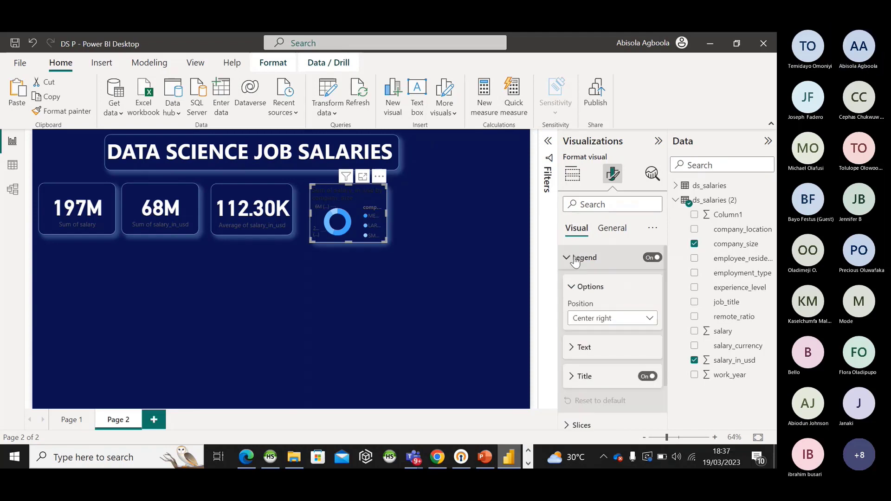
{"action": "left_click", "coordinate": [580, 377]}
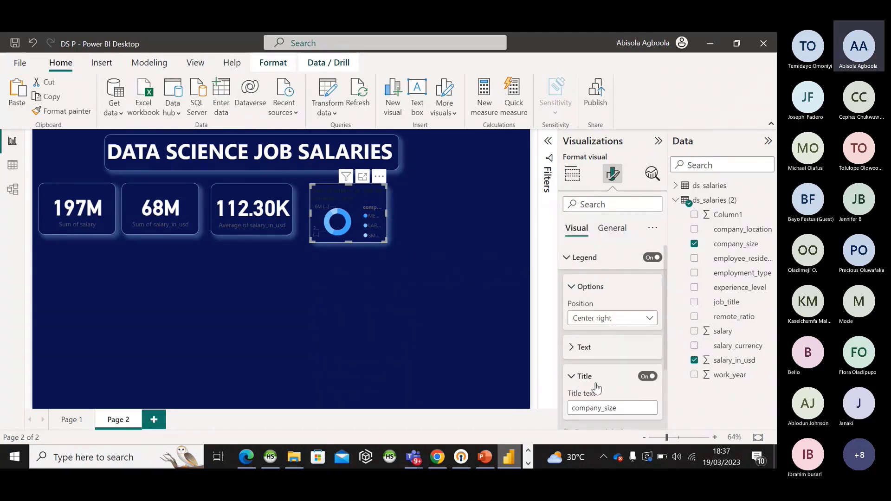
{"action": "left_click", "coordinate": [648, 377]}
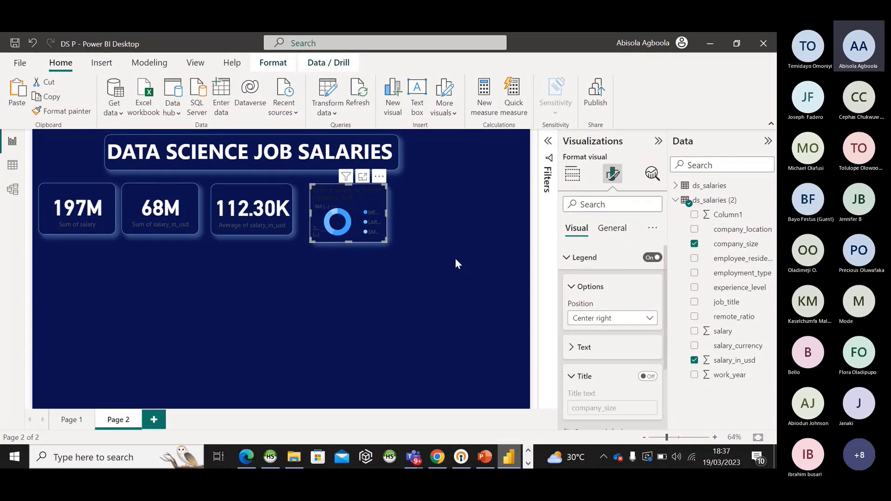
{"action": "left_click_drag", "start_coordinate": [385, 211], "coordinate": [400, 213]}
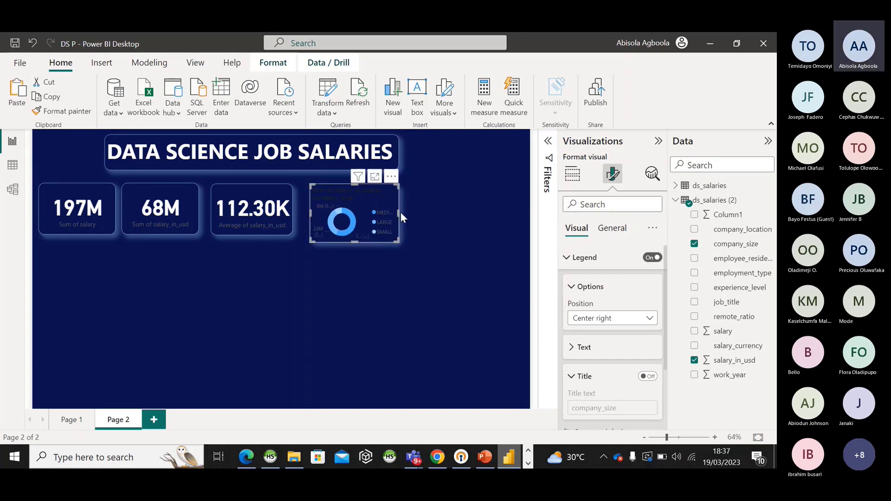
- Make the legend text bold and white
{"action": "left_click", "coordinate": [576, 349]}
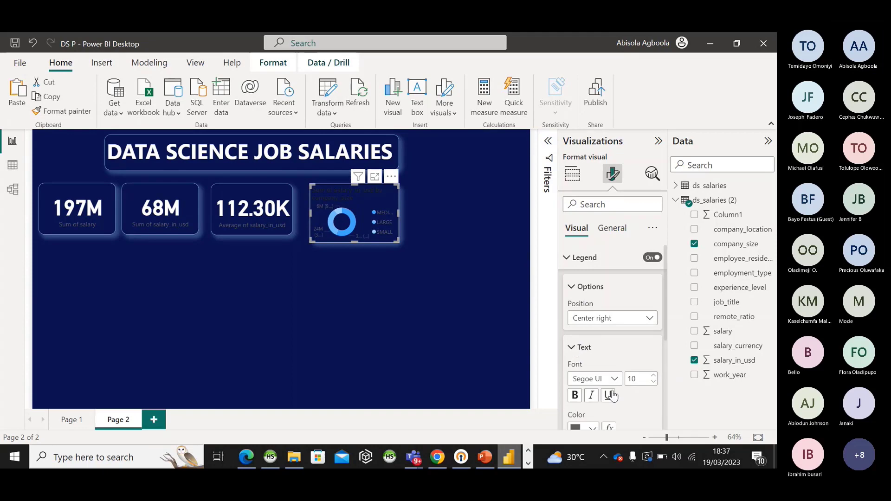
{"action": "left_click", "coordinate": [575, 395]}
{"action": "scroll", "coordinate": [575, 397], "scroll_direction": "down", "scroll_amount": 1}
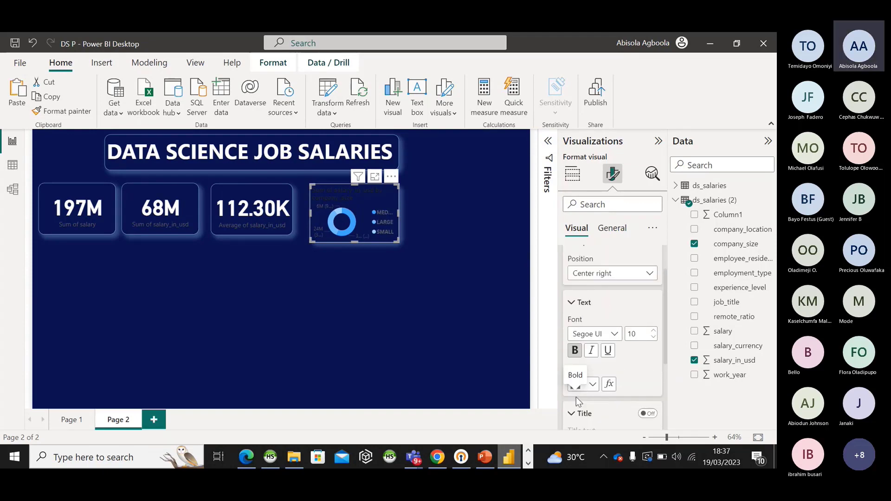
{"action": "left_click", "coordinate": [593, 384]}
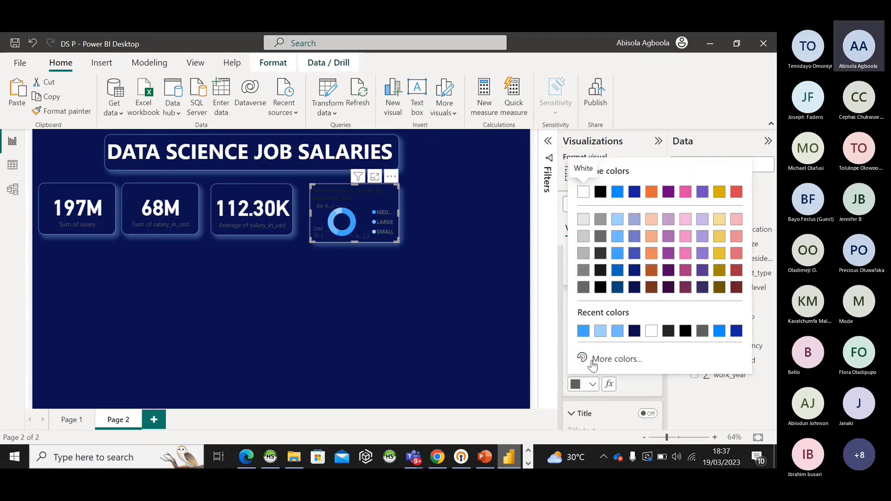
{"action": "left_click", "coordinate": [651, 331]}
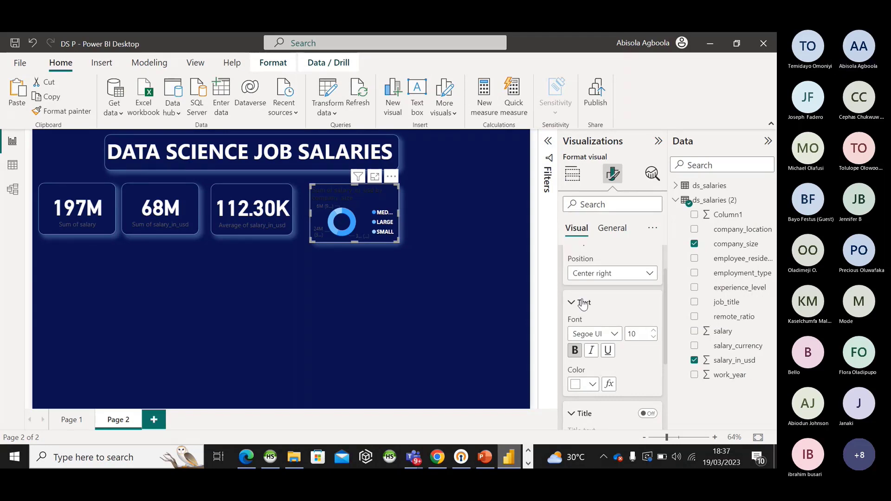
{"action": "scroll", "coordinate": [580, 303], "scroll_direction": "down", "scroll_amount": 3}
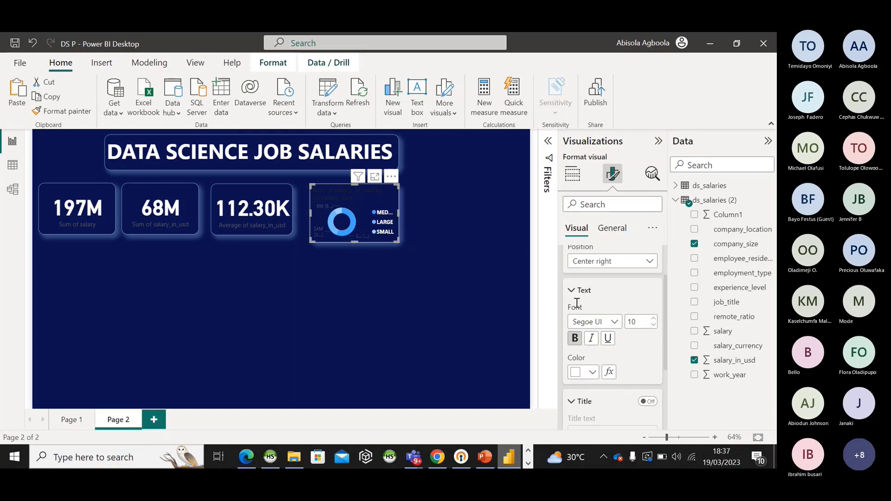
{"action": "scroll", "coordinate": [577, 303], "scroll_direction": "up", "scroll_amount": 2}
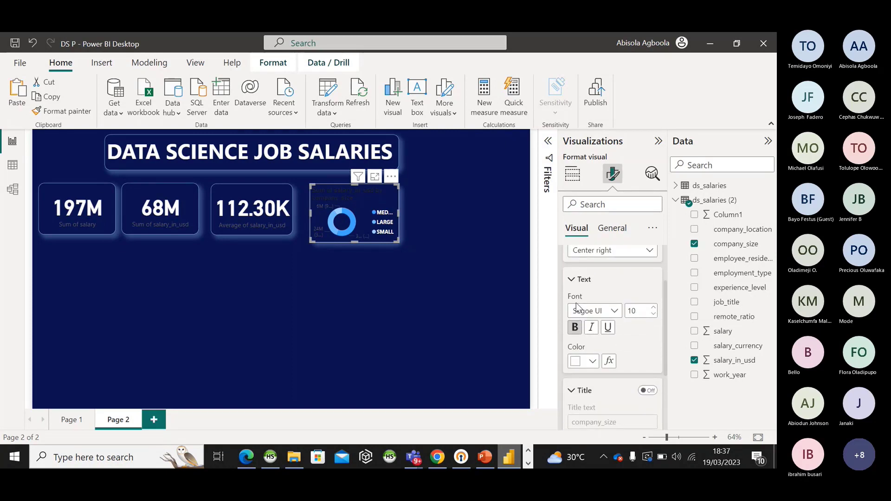
{"action": "left_click", "coordinate": [574, 281]}
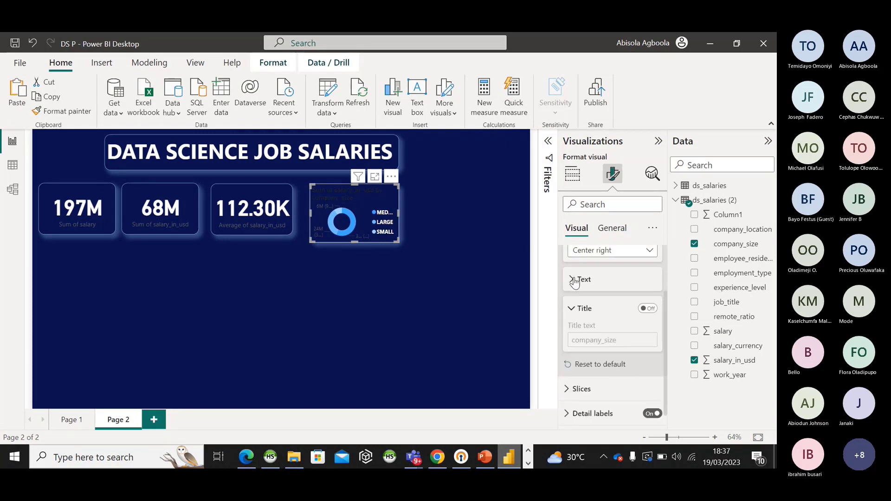
{"action": "scroll", "coordinate": [575, 282], "scroll_direction": "down", "scroll_amount": 1}
{"action": "scroll", "coordinate": [576, 281], "scroll_direction": "up", "scroll_amount": 2}
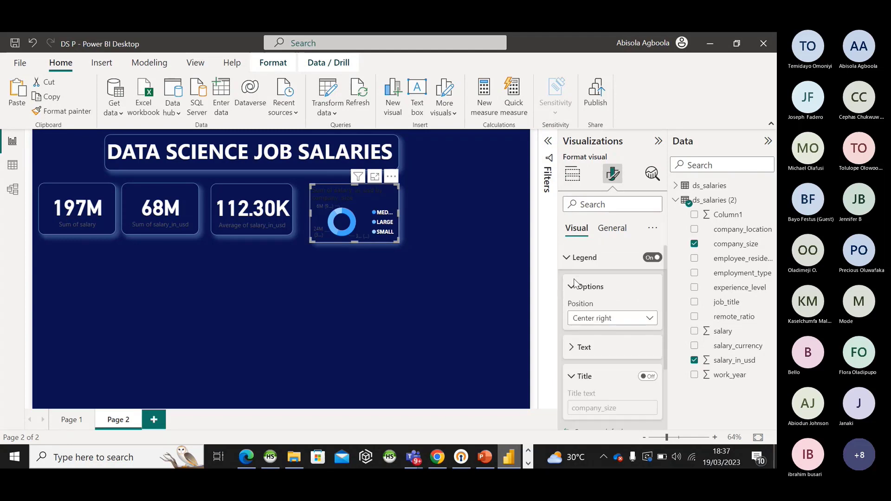
{"action": "left_click", "coordinate": [576, 264]}
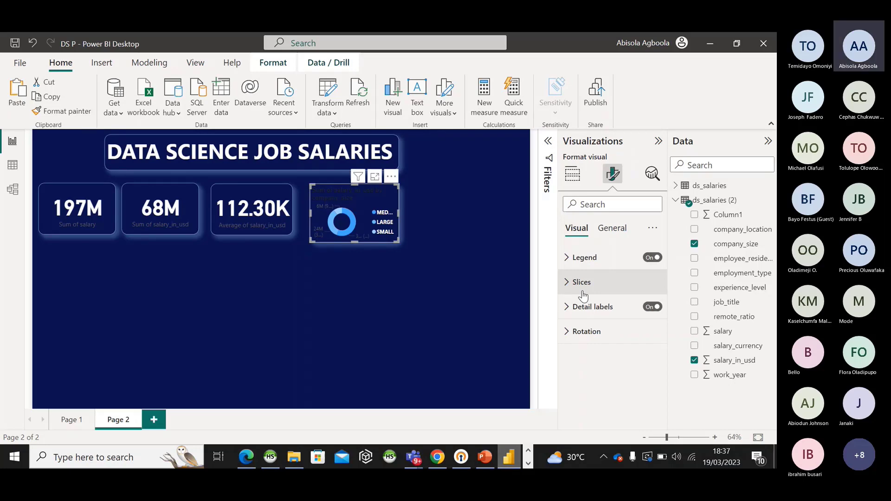
- Set the donut's detail labels to show category and percent of total
{"action": "left_click", "coordinate": [570, 308]}
{"action": "scroll", "coordinate": [571, 308], "scroll_direction": "down", "scroll_amount": 2}
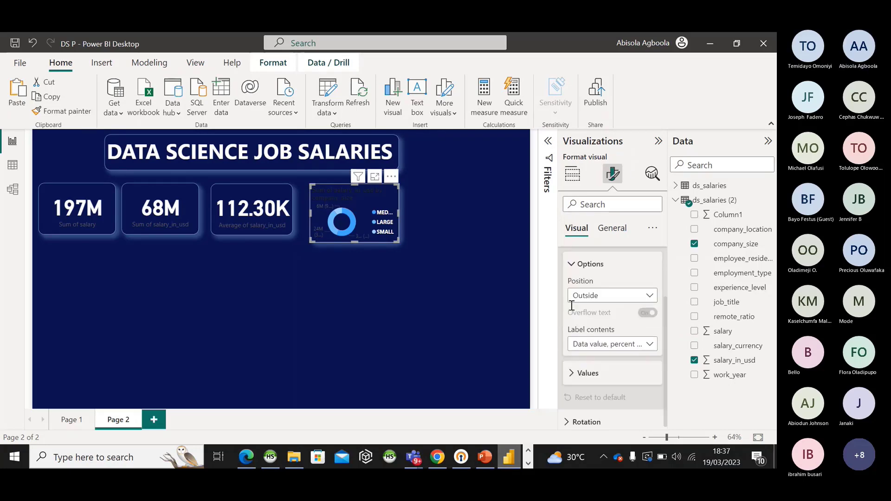
{"action": "left_click", "coordinate": [649, 343]}
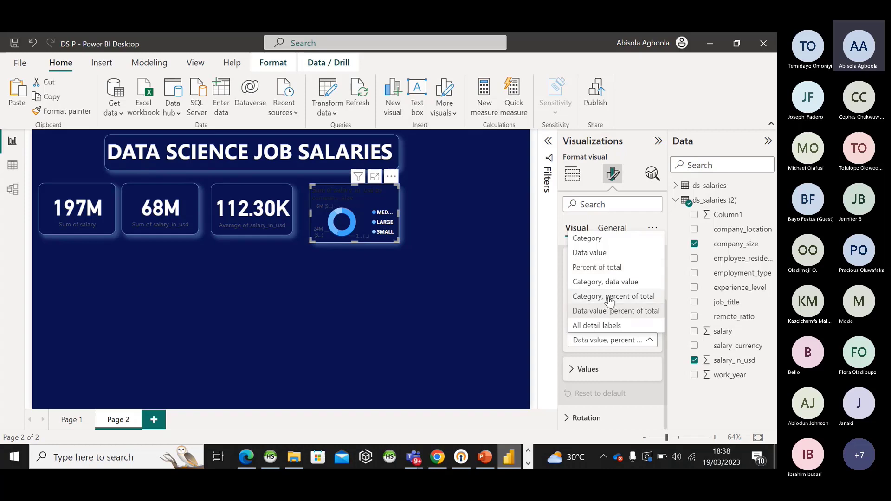
{"action": "left_click", "coordinate": [609, 297]}
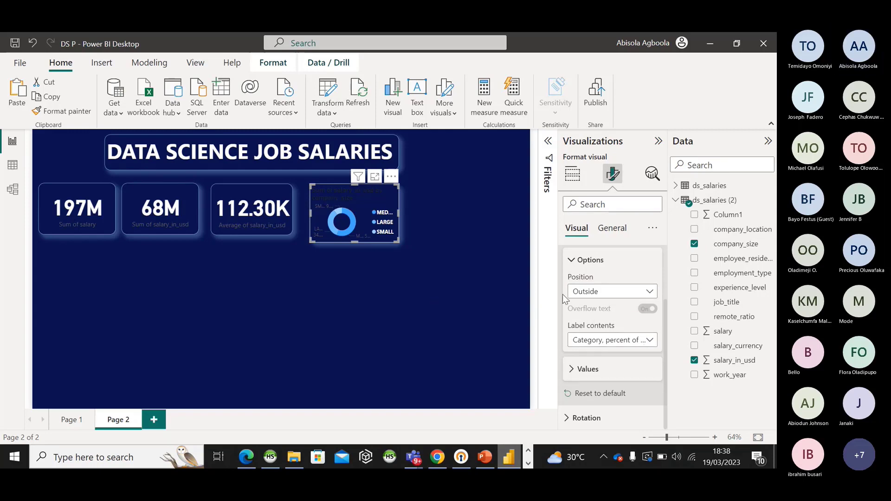
- Make the detail label values white and bold
{"action": "left_click", "coordinate": [576, 376]}
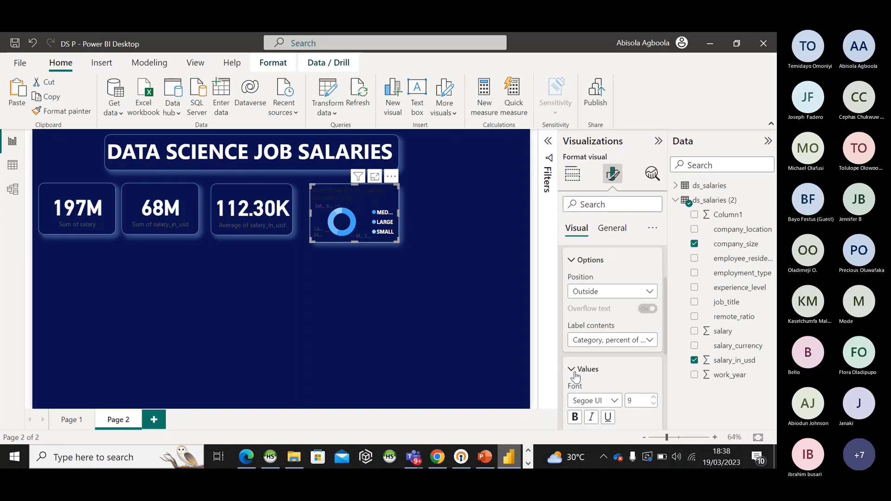
{"action": "left_click", "coordinate": [573, 372]}
{"action": "left_click", "coordinate": [573, 372]}
{"action": "scroll", "coordinate": [585, 371], "scroll_direction": "down", "scroll_amount": 2}
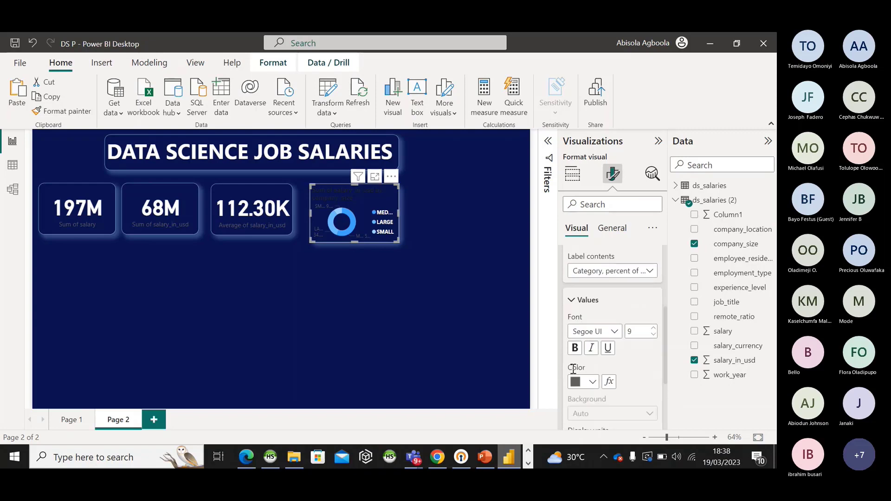
{"action": "left_click", "coordinate": [593, 383]}
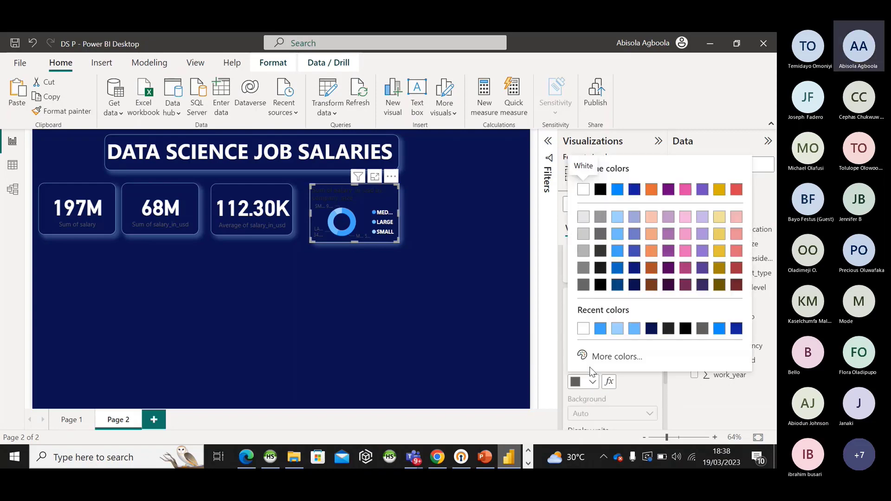
{"action": "left_click", "coordinate": [583, 329]}
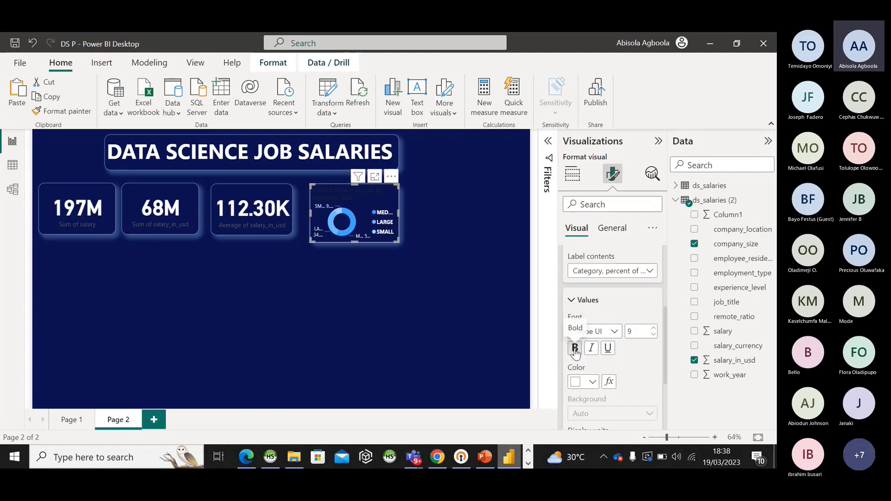
{"action": "left_click", "coordinate": [575, 349]}
{"action": "left_click", "coordinate": [582, 300]}
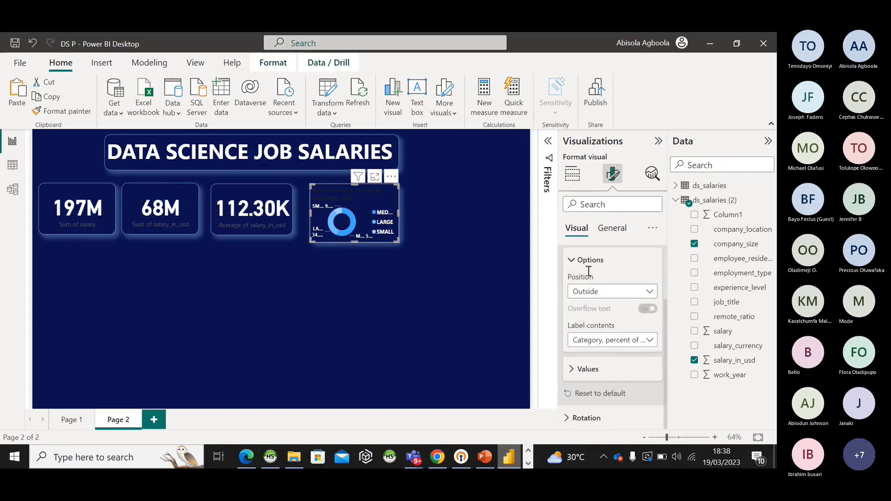
{"action": "scroll", "coordinate": [589, 272], "scroll_direction": "up", "scroll_amount": 2}
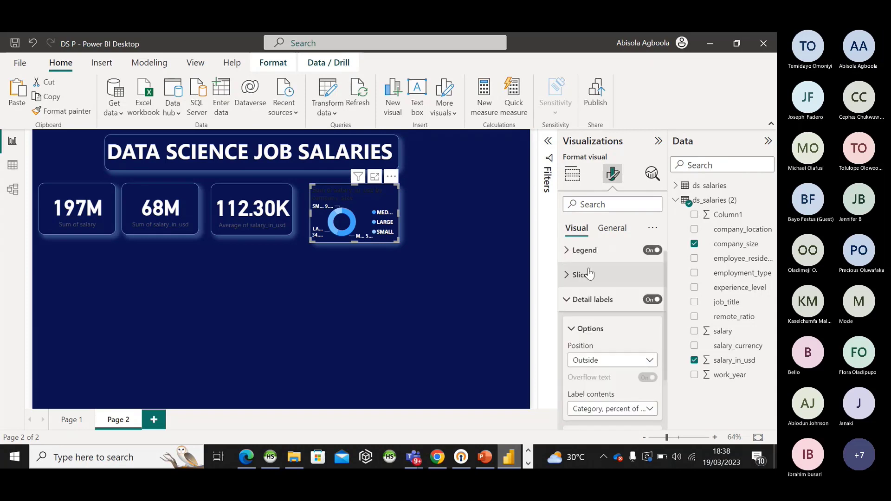
{"action": "left_click", "coordinate": [583, 306]}
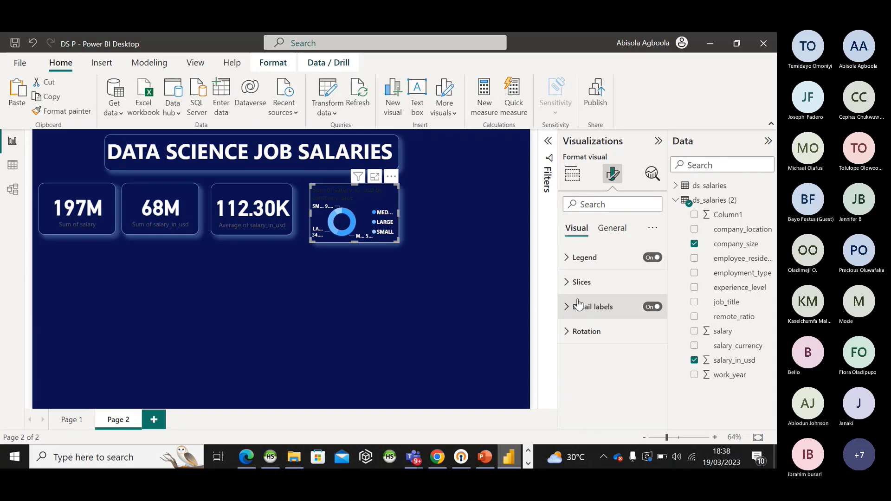
{"action": "left_click", "coordinate": [579, 330]}
{"action": "left_click", "coordinate": [580, 331]}
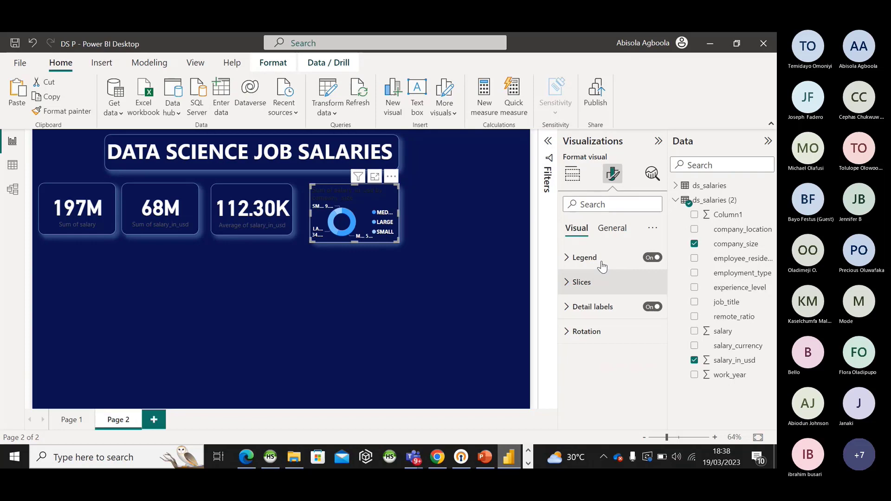
- Make the donut's title text white and bold
{"action": "left_click", "coordinate": [612, 233]}
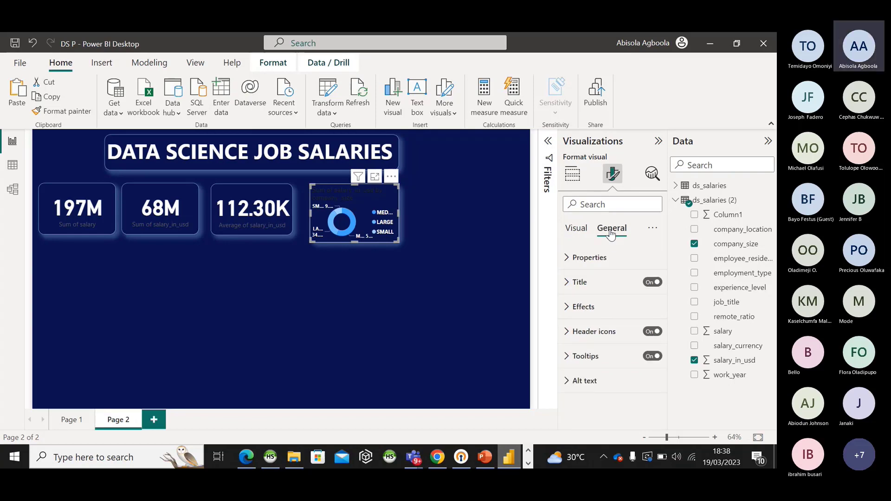
{"action": "left_click", "coordinate": [584, 283]}
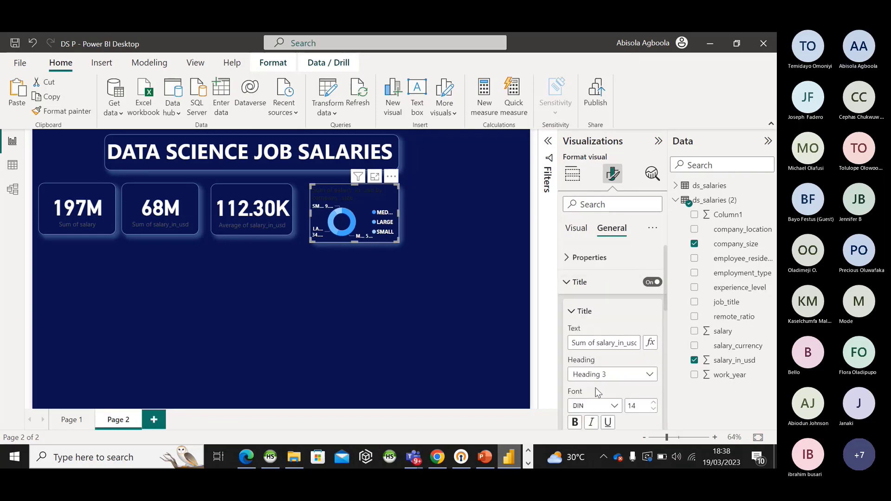
{"action": "scroll", "coordinate": [598, 392], "scroll_direction": "down", "scroll_amount": 3}
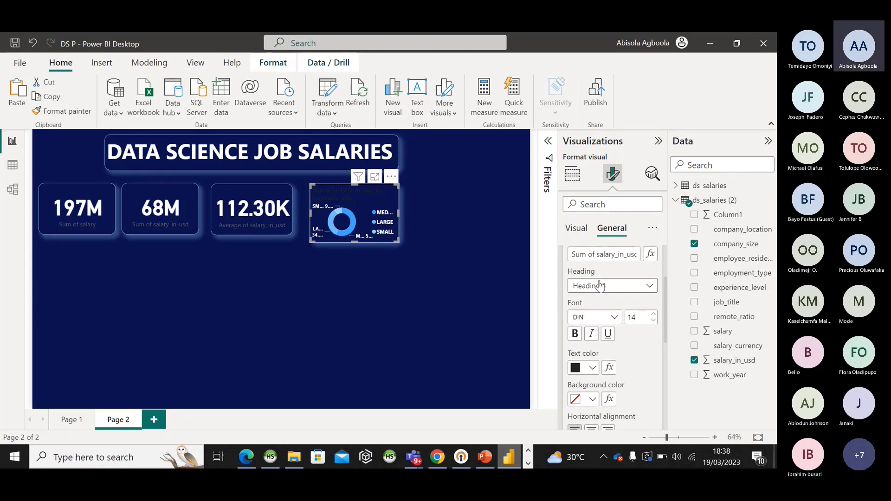
{"action": "left_click", "coordinate": [593, 368]}
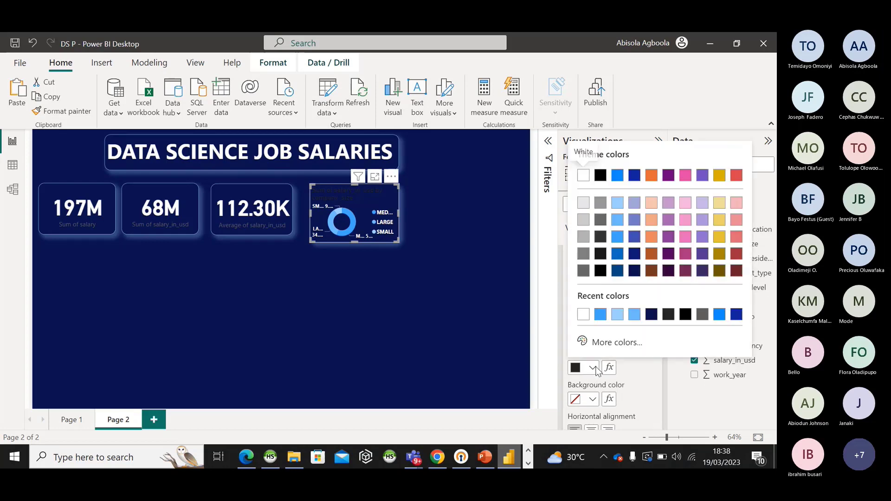
{"action": "left_click", "coordinate": [583, 314]}
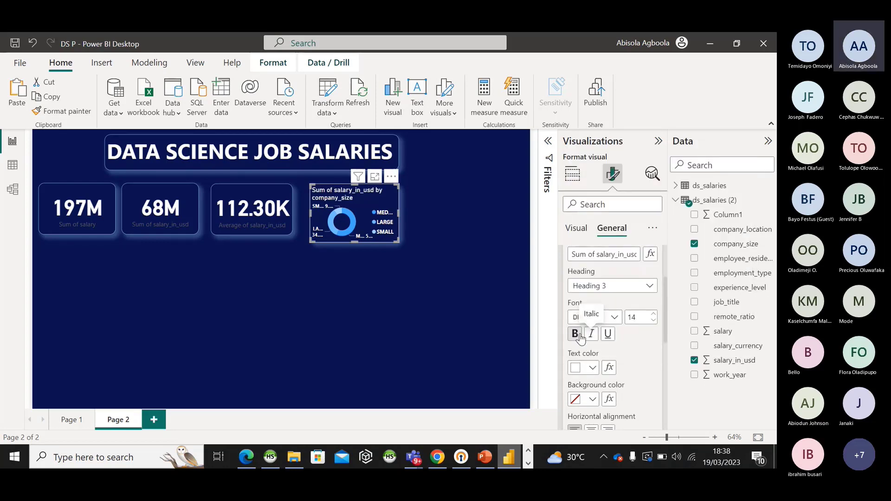
{"action": "left_click", "coordinate": [580, 338]}
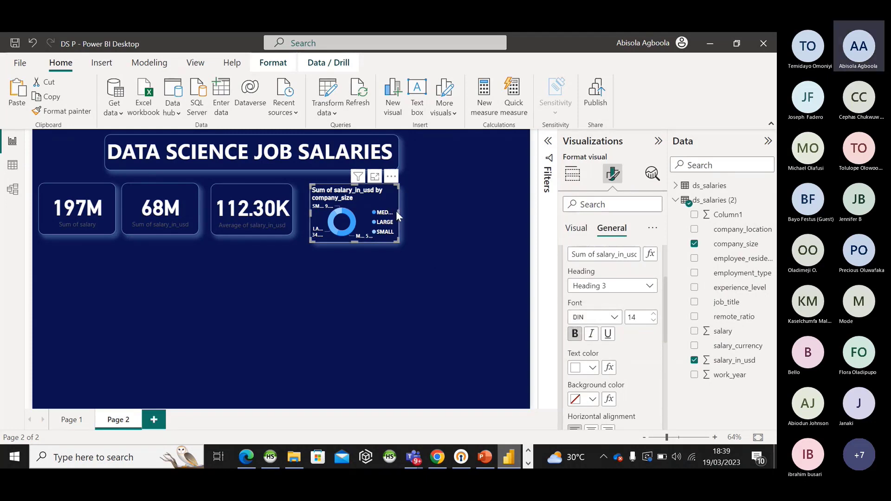
- Widen the donut chart by dragging its right edge
{"action": "left_click_drag", "start_coordinate": [398, 213], "coordinate": [404, 213]}
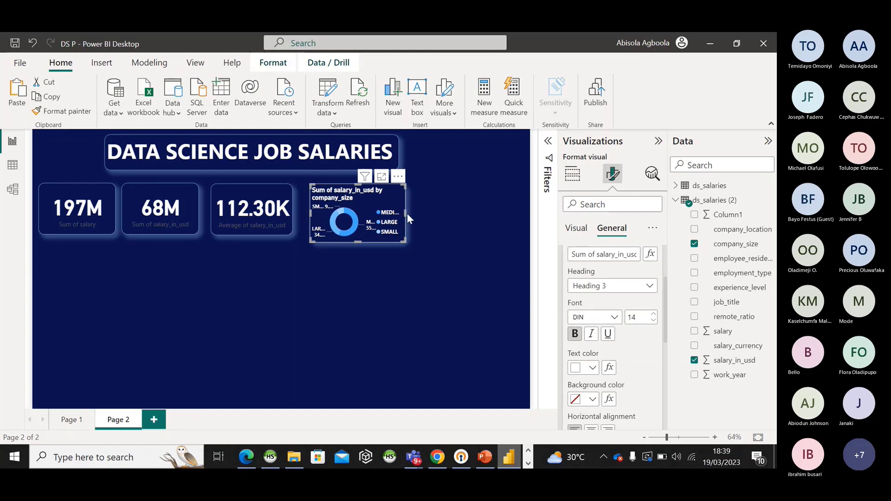
{"action": "left_click_drag", "start_coordinate": [406, 213], "coordinate": [411, 213]}
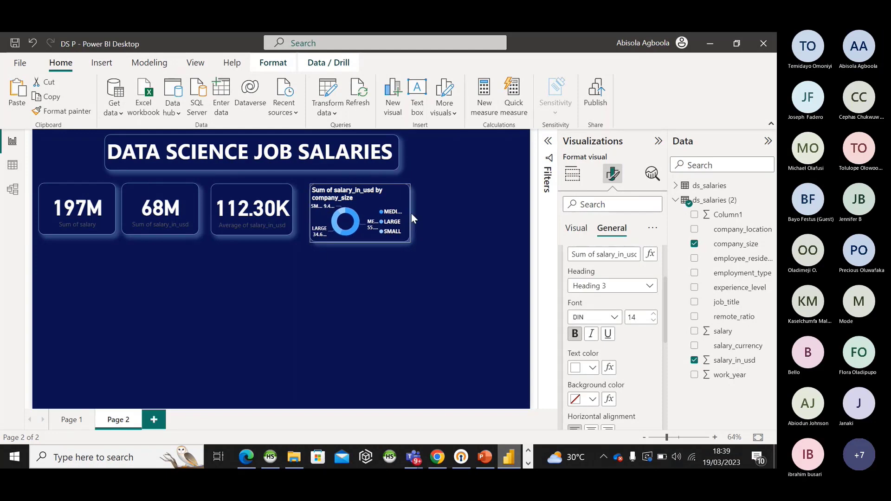
{"action": "left_click", "coordinate": [421, 212]}
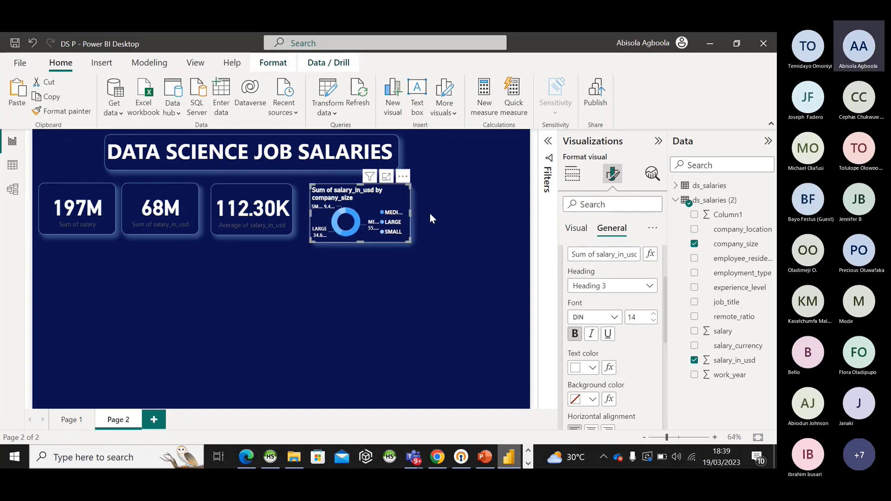
{"action": "left_click", "coordinate": [393, 198]}
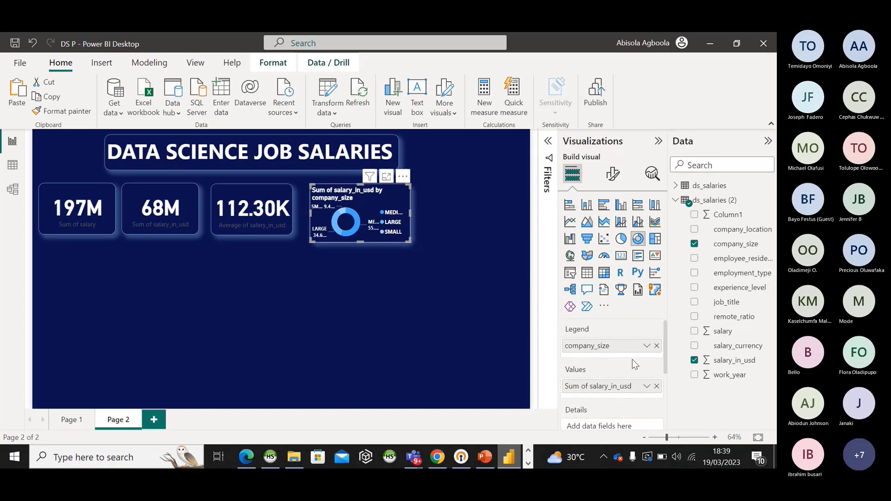
- Change the donut's salary_in_usd value from Sum to Average
{"action": "left_click", "coordinate": [646, 386]}
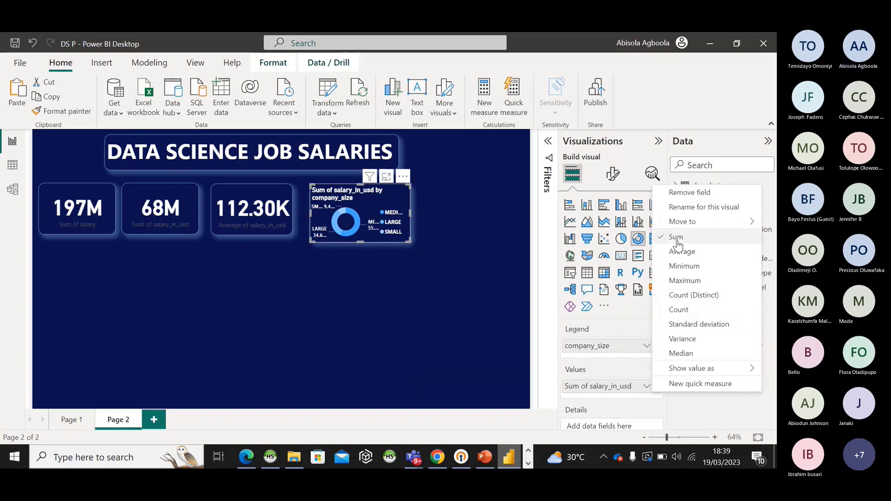
{"action": "left_click", "coordinate": [676, 253]}
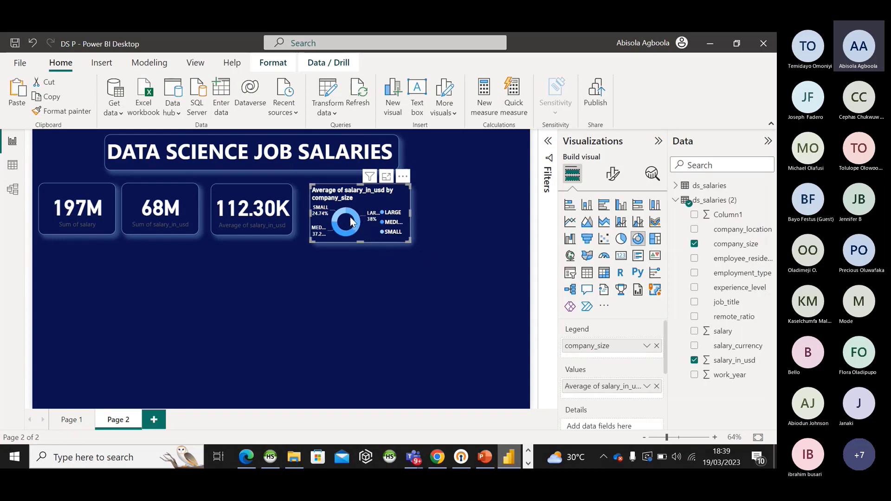
{"action": "mouse_move", "coordinate": [373, 220]}
{"action": "mouse_move", "coordinate": [335, 221]}
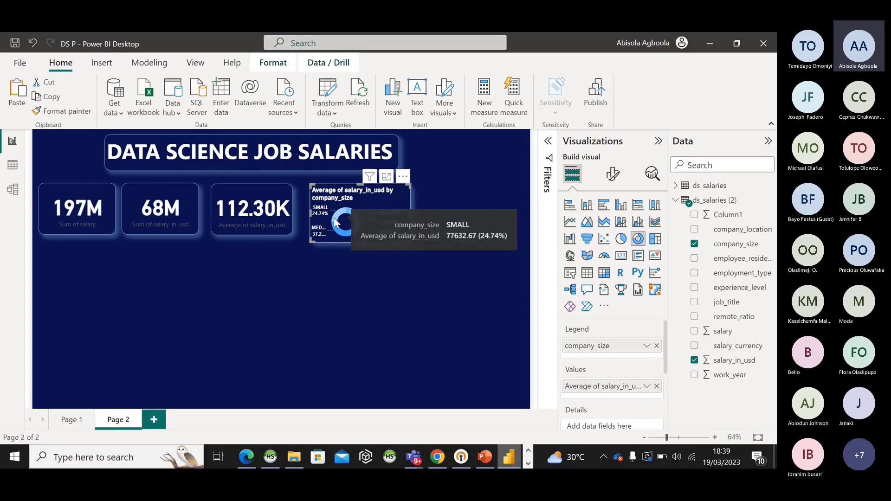
{"action": "left_click", "coordinate": [441, 188]}
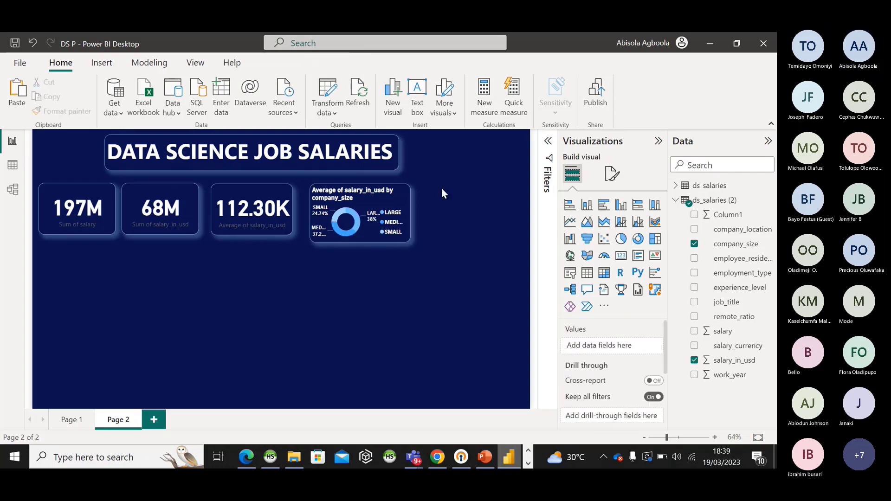
{"action": "left_click", "coordinate": [390, 207]}
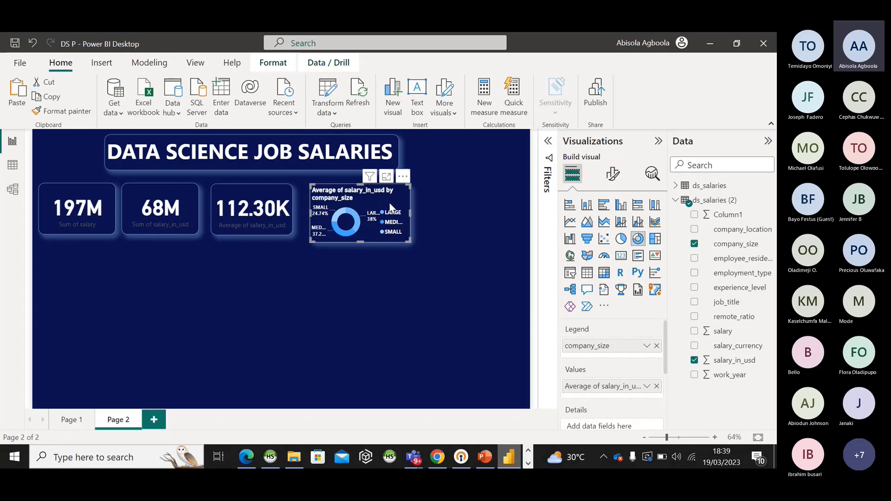
- Copy and paste the donut, place the copy to the right, and drop company_size from its Legend
{"action": "key", "text": "ctrl+c"}
{"action": "key", "text": "ctrl+v"}
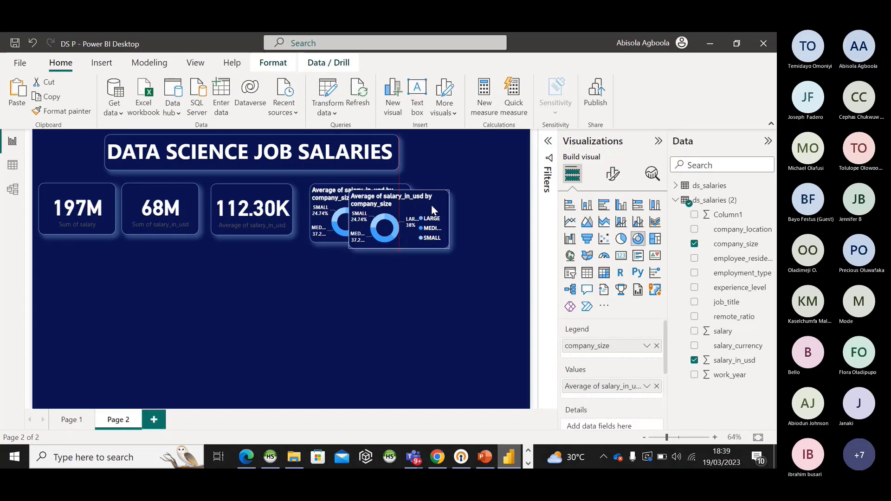
{"action": "left_click_drag", "start_coordinate": [430, 204], "coordinate": [494, 198]}
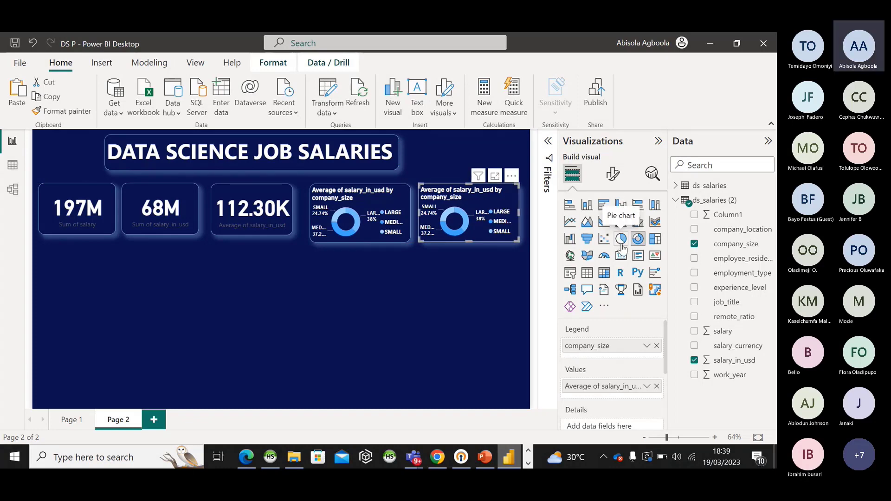
{"action": "left_click", "coordinate": [656, 346]}
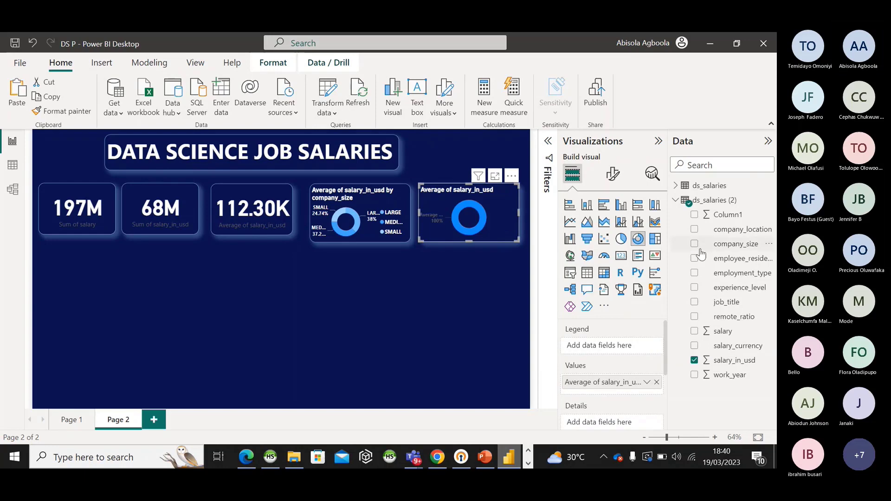
- Add experience_level to the copied donut's Legend, giving SENIOR, EXECUTIVE and MID slices
{"action": "left_click", "coordinate": [694, 288]}
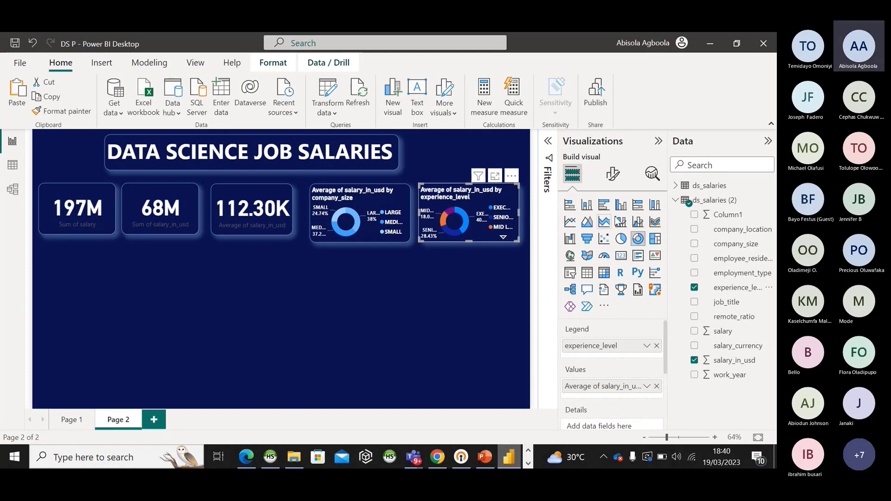
- Colour the Executive Level and Senior Level slices in lighter blue shades
{"action": "left_click", "coordinate": [613, 174]}
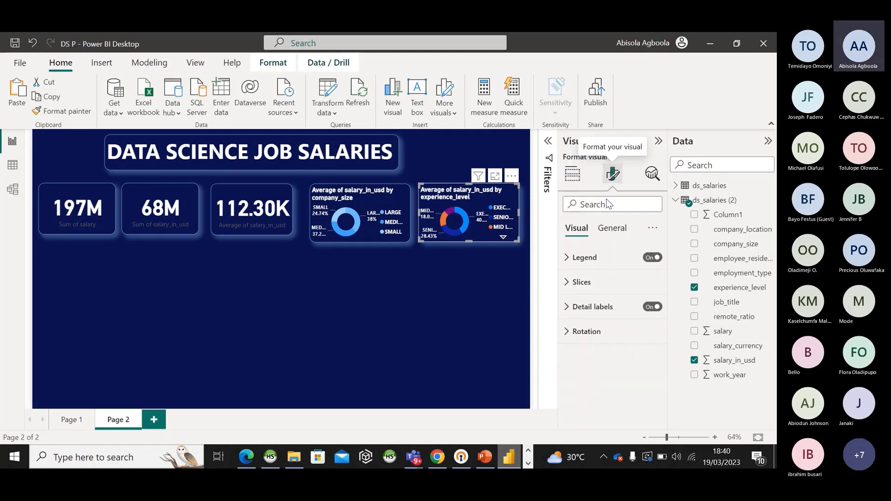
{"action": "left_click", "coordinate": [578, 286]}
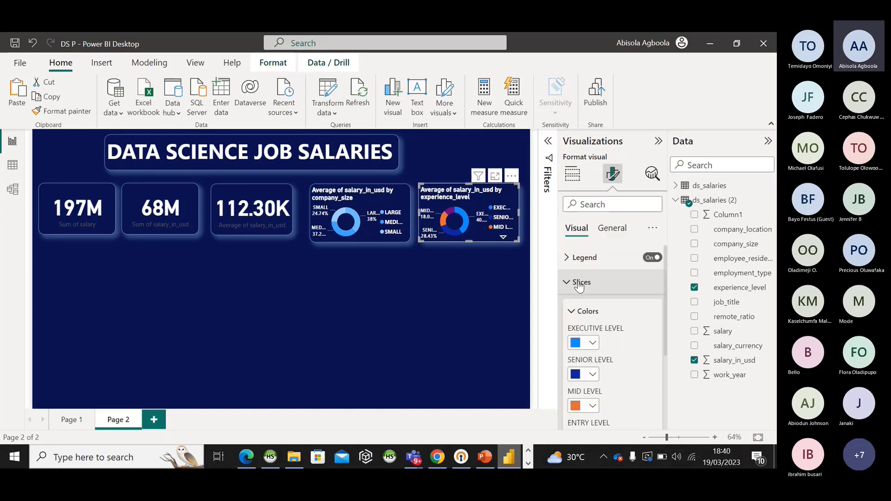
{"action": "left_click", "coordinate": [593, 344]}
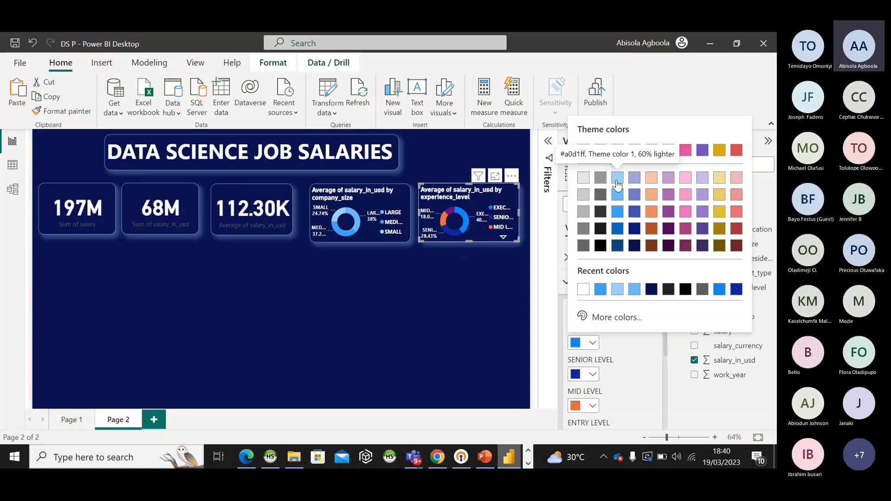
{"action": "left_click", "coordinate": [618, 213]}
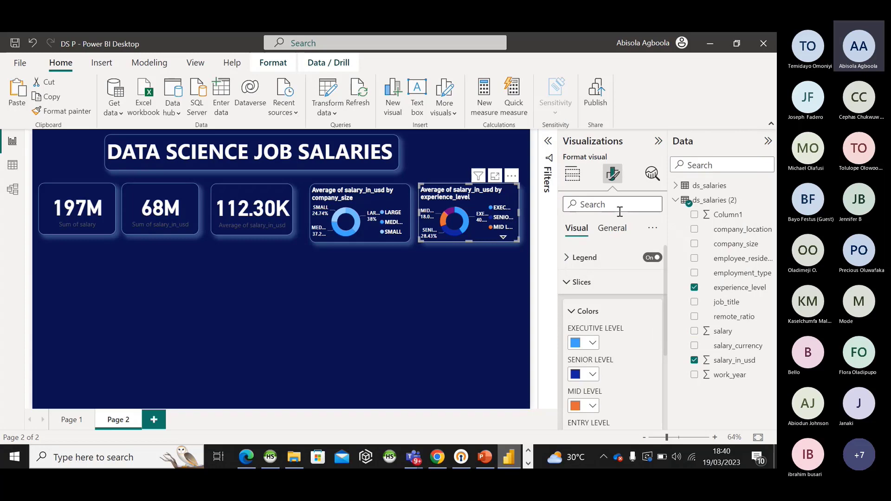
{"action": "left_click", "coordinate": [593, 374]}
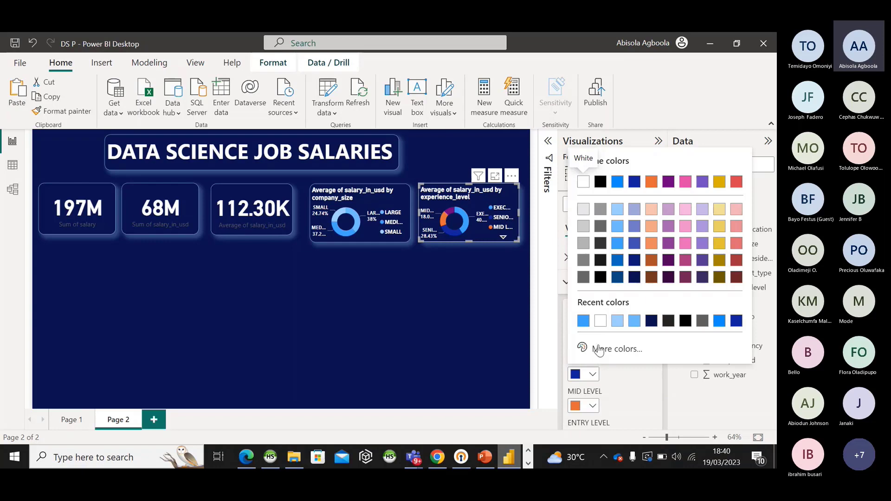
{"action": "left_click", "coordinate": [618, 232]}
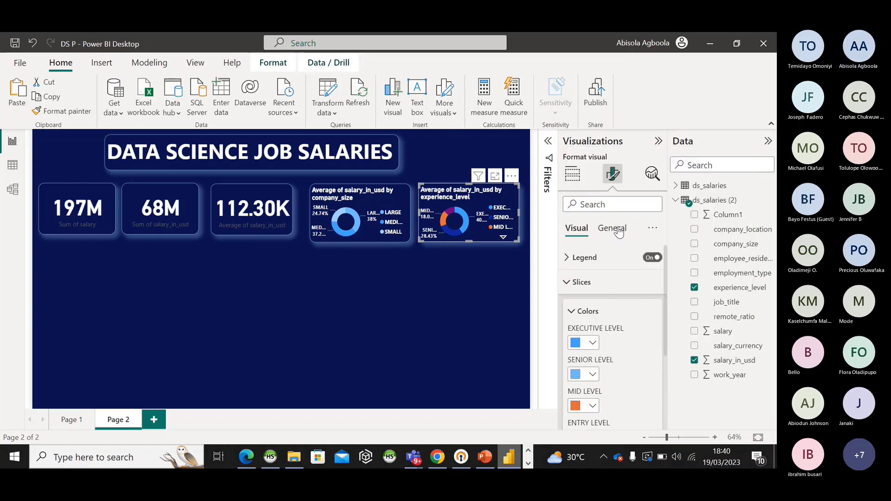
- Make the Mid Level slice pale blue #a0d1ff and the Entry Level slice white
{"action": "left_click", "coordinate": [592, 406]}
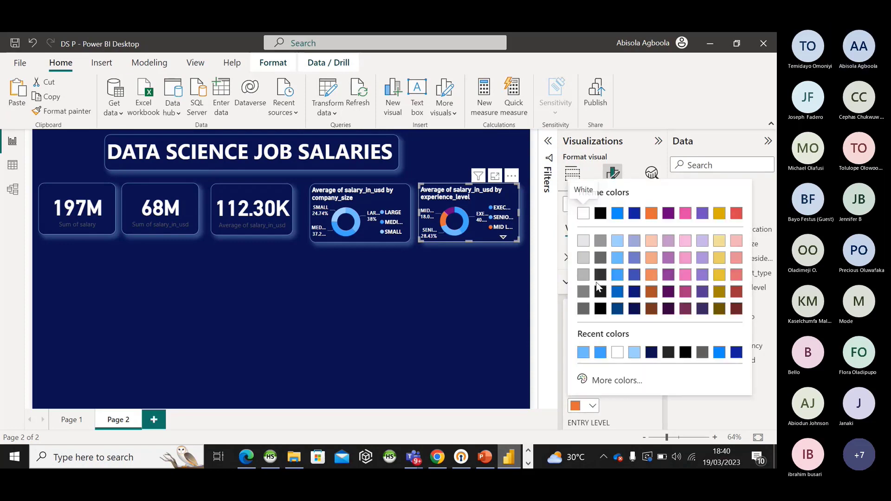
{"action": "left_click", "coordinate": [618, 240]}
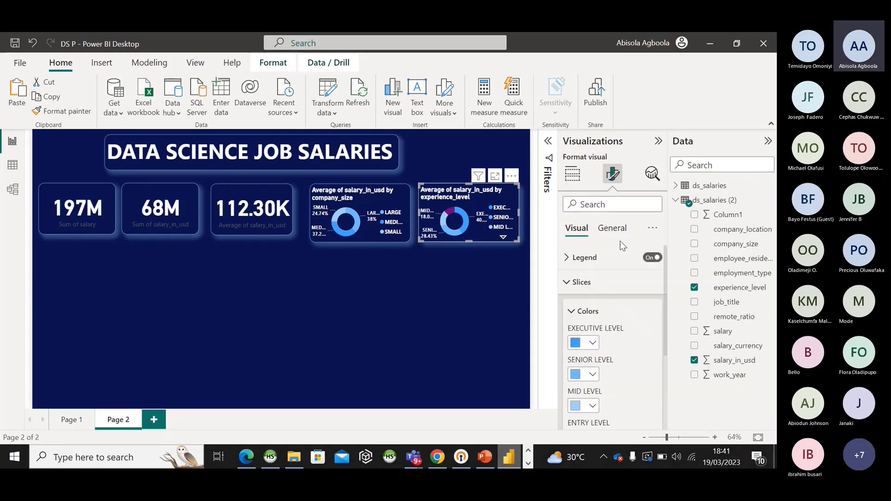
{"action": "scroll", "coordinate": [608, 302], "scroll_direction": "down", "scroll_amount": 2}
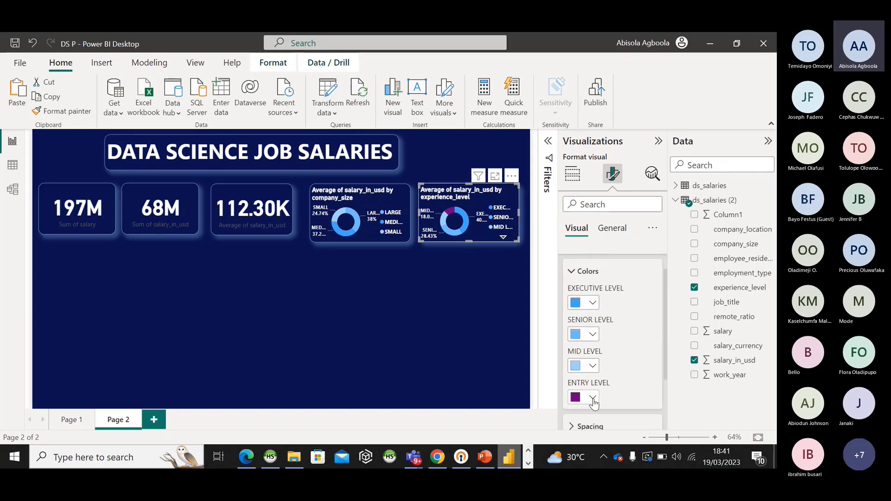
{"action": "left_click", "coordinate": [591, 398]}
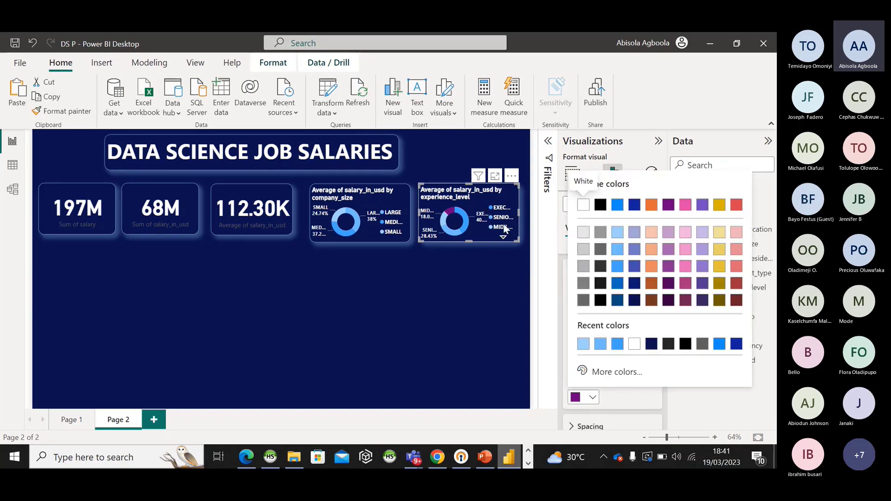
{"action": "left_click", "coordinate": [633, 345]}
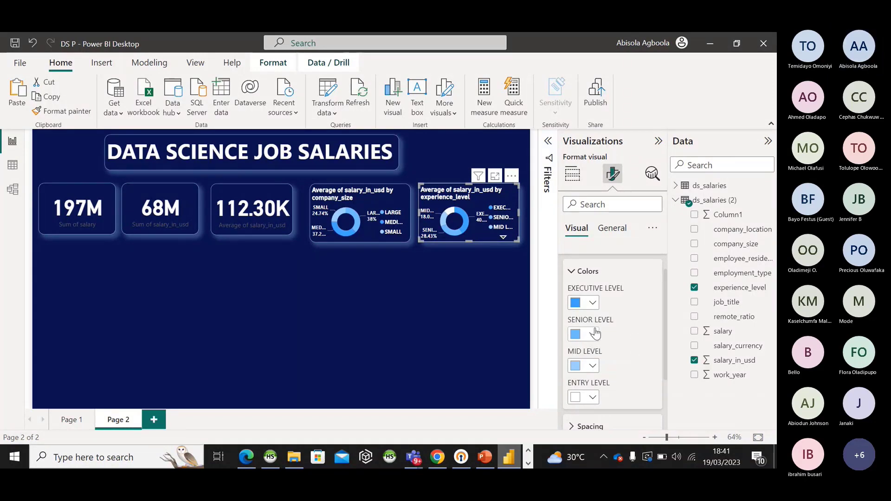
{"action": "scroll", "coordinate": [595, 332], "scroll_direction": "up", "scroll_amount": 2}
{"action": "scroll", "coordinate": [595, 330], "scroll_direction": "down", "scroll_amount": 4}
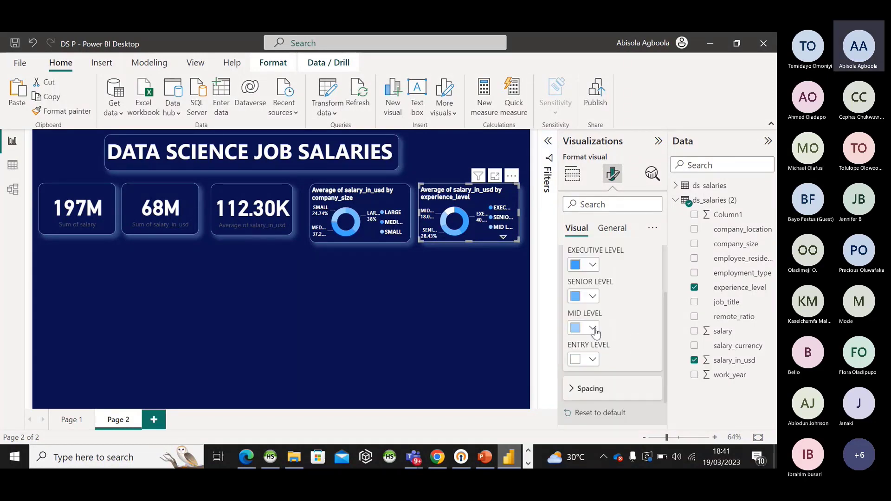
{"action": "scroll", "coordinate": [595, 328], "scroll_direction": "up", "scroll_amount": 2}
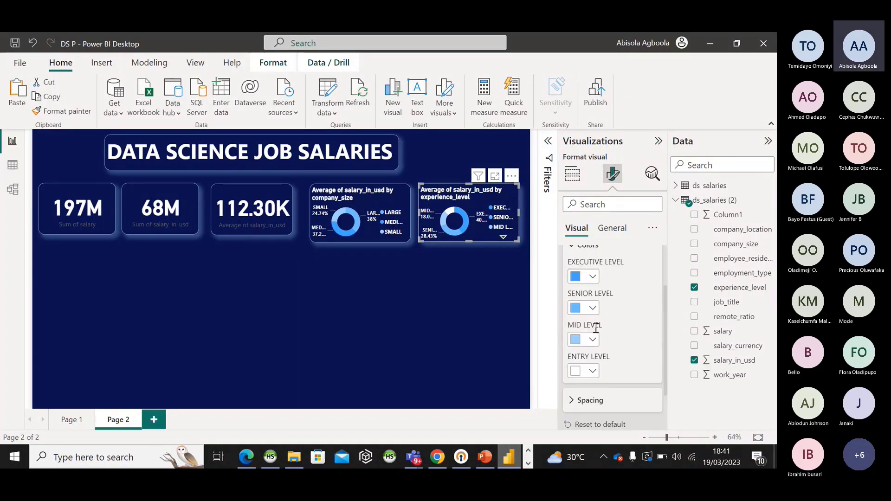
- Enlarge the experience-level donut so the ENTRY slice shows, then deselect it
{"action": "left_click_drag", "start_coordinate": [517, 214], "coordinate": [522, 214]}
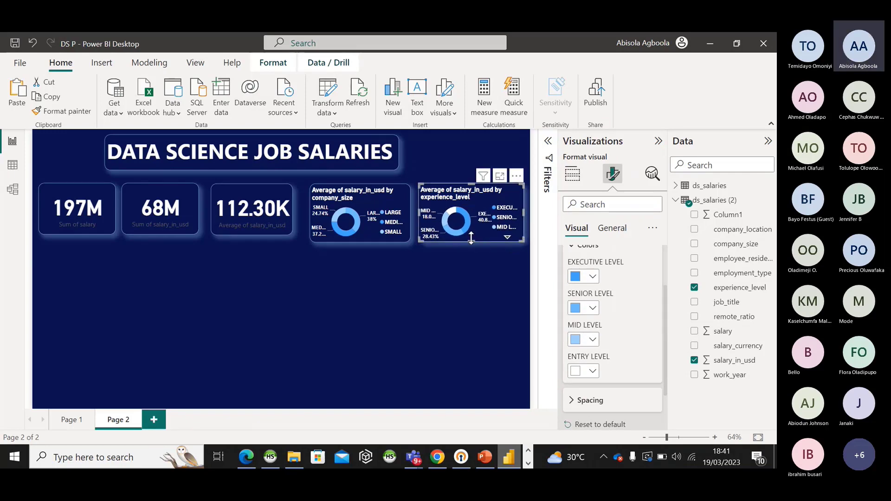
{"action": "left_click_drag", "start_coordinate": [474, 249], "coordinate": [474, 250]}
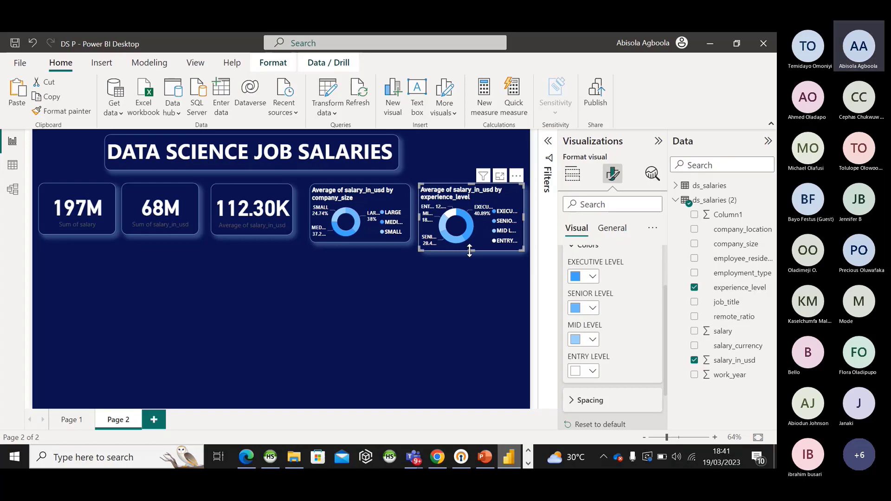
{"action": "left_click_drag", "start_coordinate": [469, 250], "coordinate": [474, 245]}
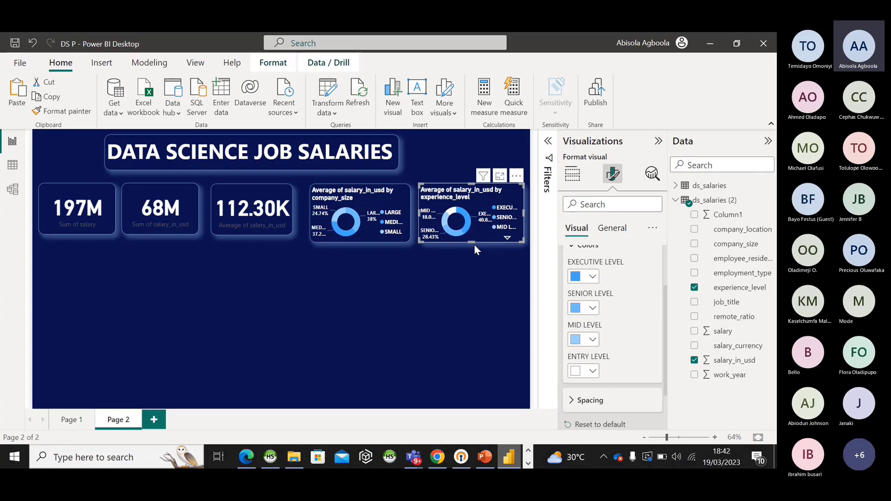
{"action": "left_click", "coordinate": [309, 358]}
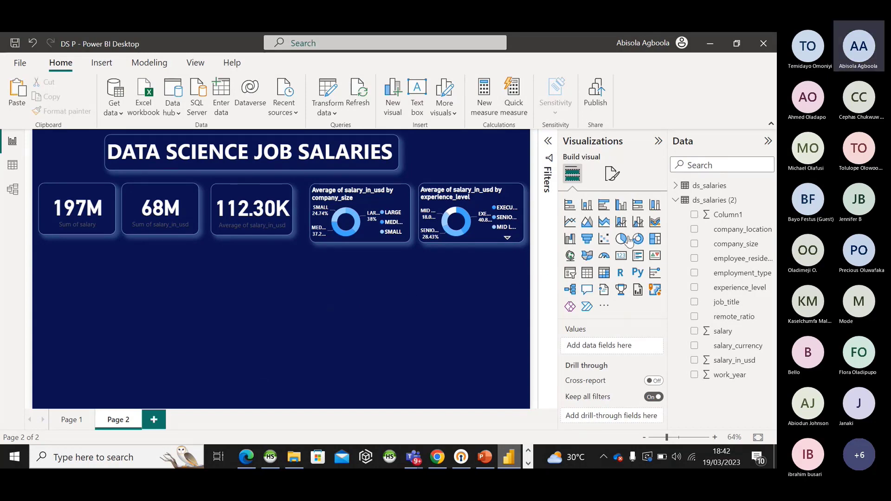
- Add an empty stacked column chart and move it up beneath the salary KPI cards
{"action": "left_click", "coordinate": [589, 209]}
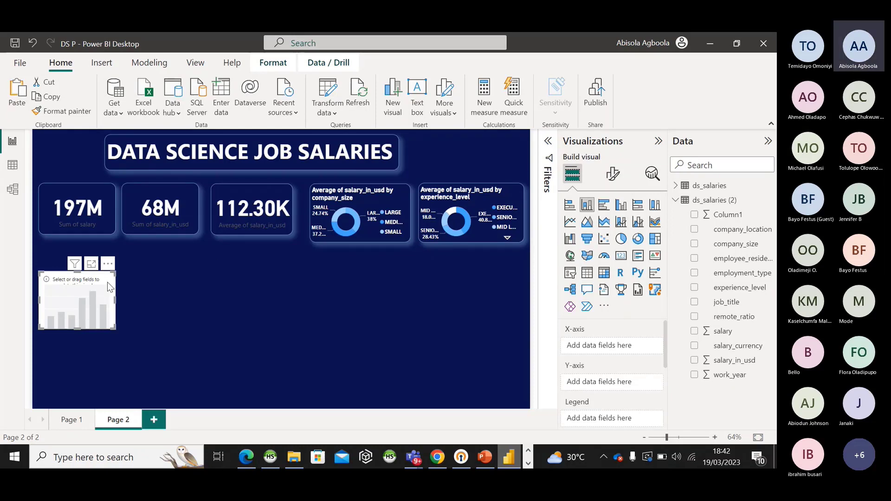
{"action": "left_click_drag", "start_coordinate": [108, 281], "coordinate": [108, 264]}
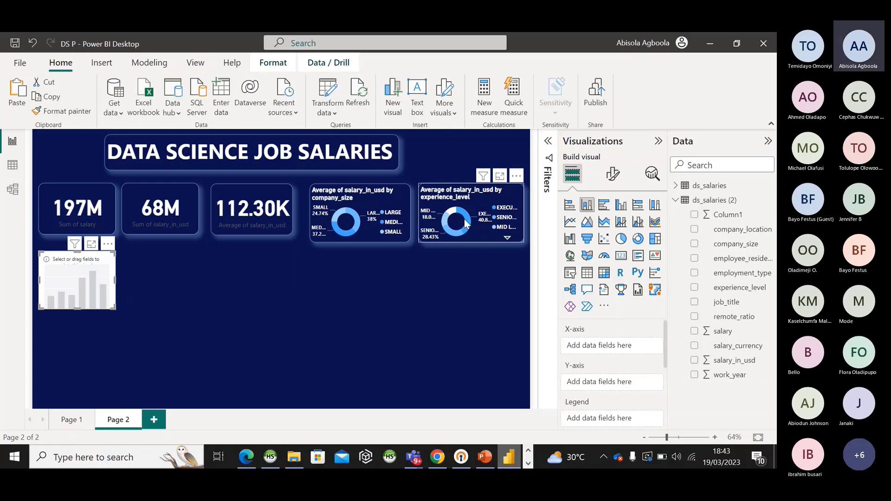
- Plot Average of salary_in_usd by remote_ratio in the column chart
{"action": "left_click", "coordinate": [695, 361]}
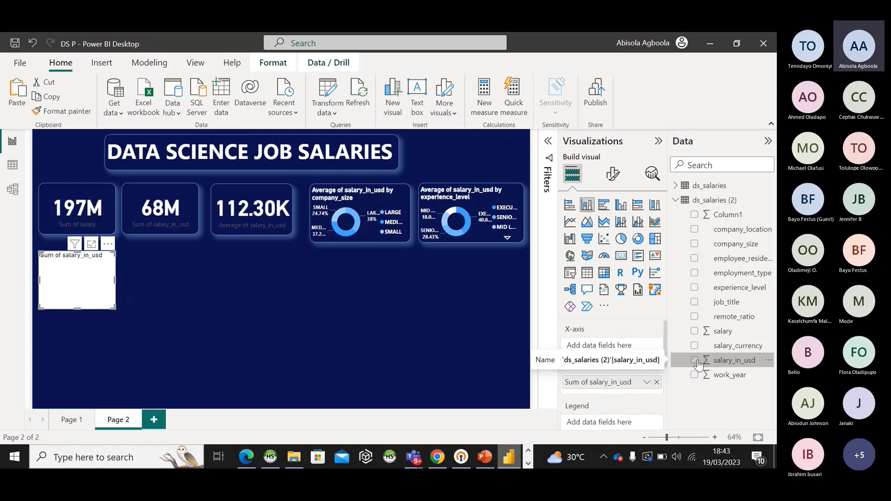
{"action": "left_click", "coordinate": [646, 383]}
{"action": "left_click", "coordinate": [675, 247]}
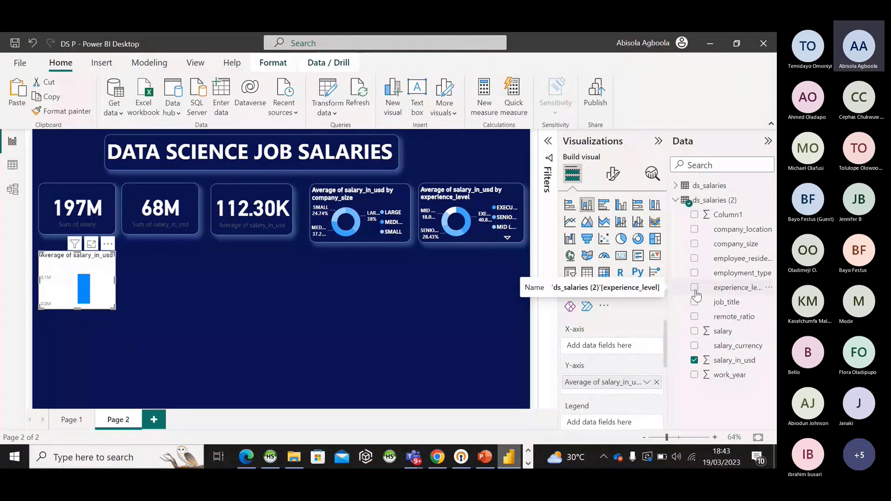
{"action": "left_click", "coordinate": [695, 318]}
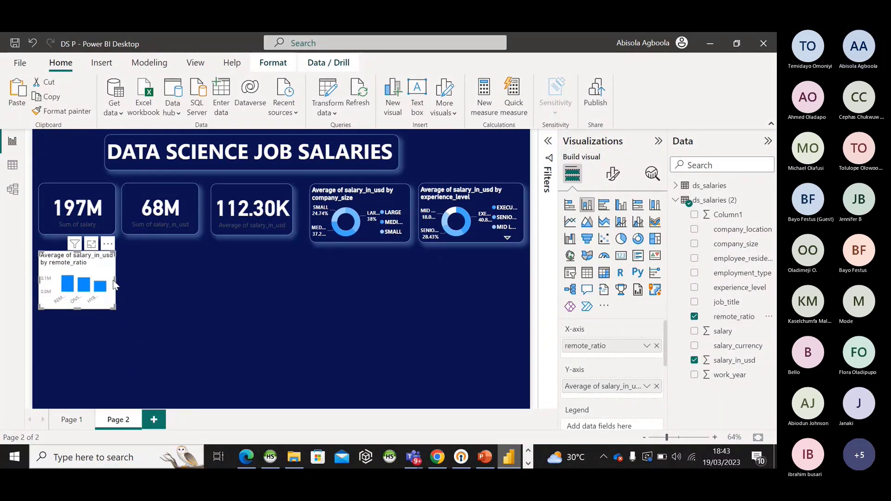
- Widen the column chart and align it with the KPI cards above
{"action": "left_click_drag", "start_coordinate": [117, 277], "coordinate": [120, 282]}
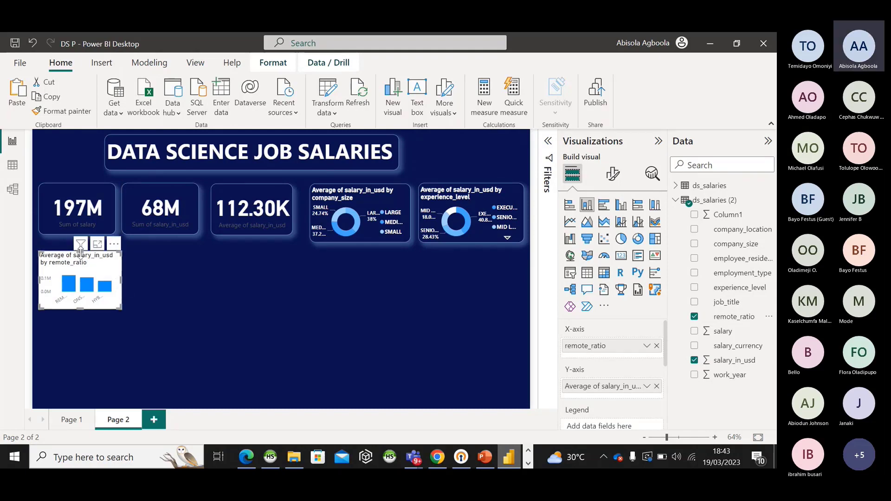
{"action": "left_click_drag", "start_coordinate": [82, 259], "coordinate": [82, 250]}
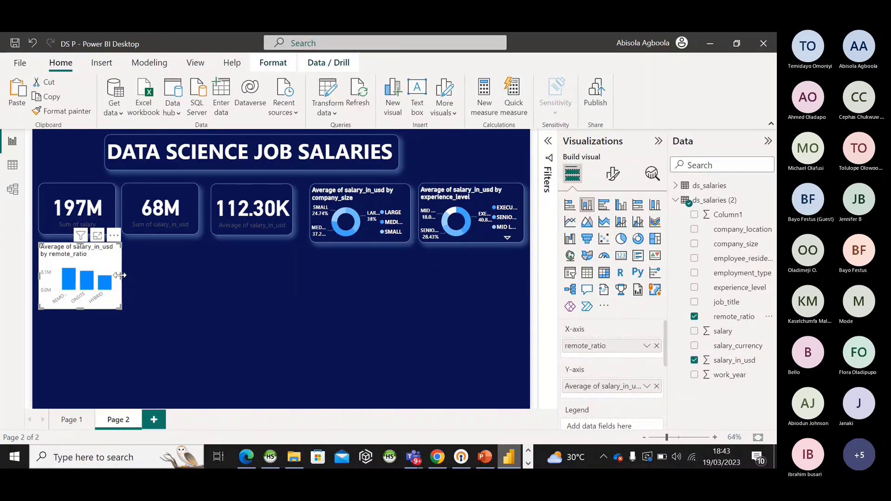
{"action": "left_click_drag", "start_coordinate": [123, 275], "coordinate": [127, 279]}
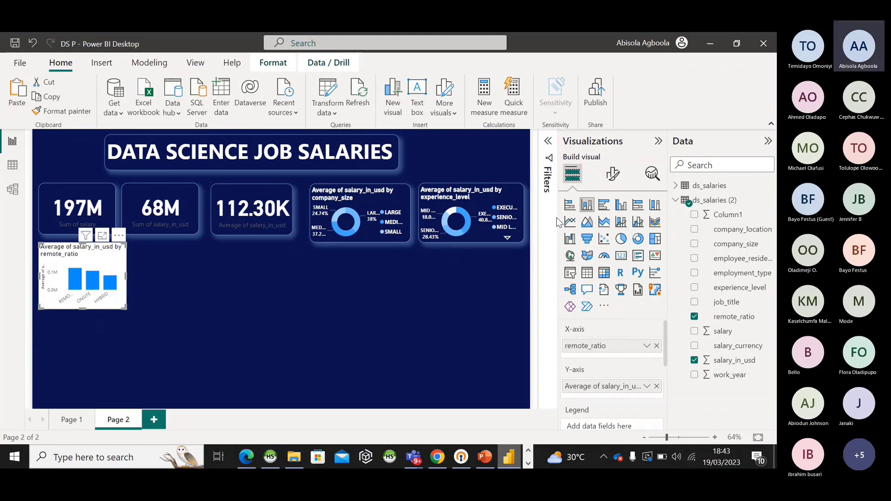
- Set the column chart's background to dark navy
{"action": "left_click", "coordinate": [614, 176]}
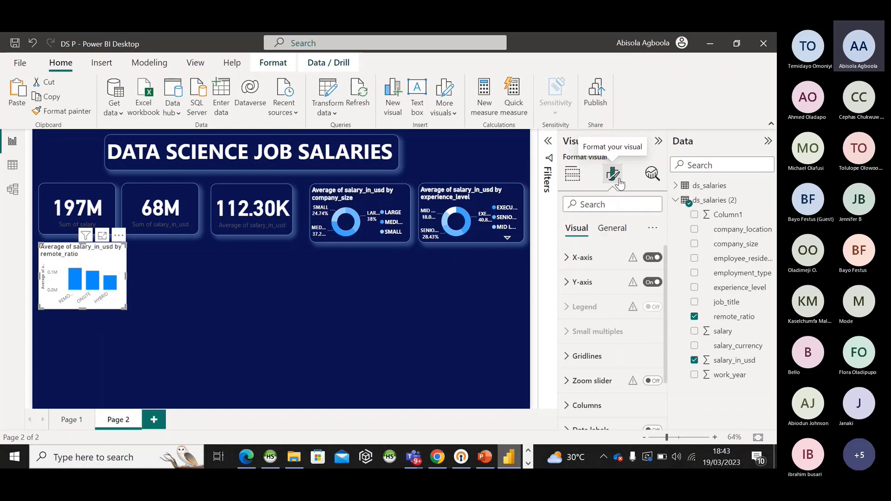
{"action": "left_click", "coordinate": [610, 229]}
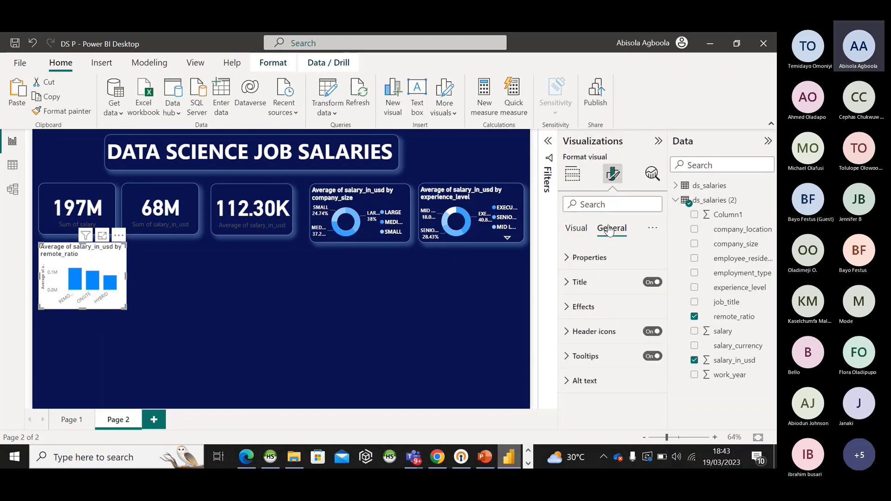
{"action": "left_click", "coordinate": [578, 308]}
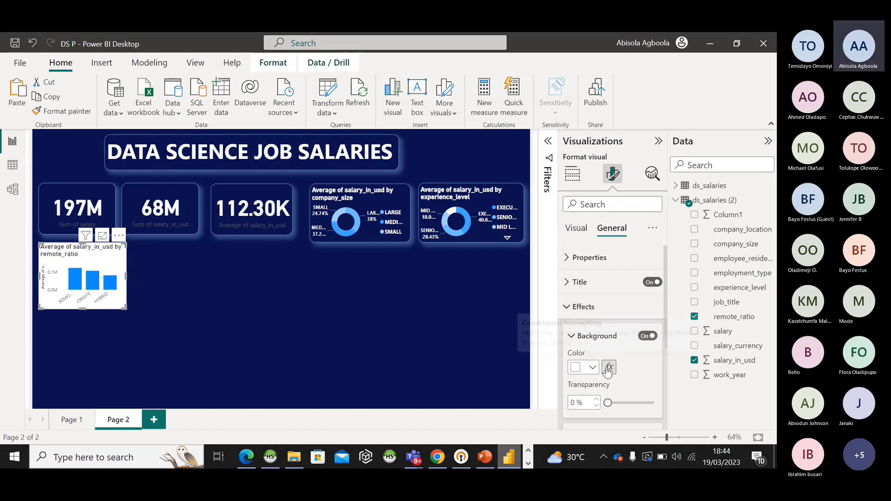
{"action": "left_click", "coordinate": [591, 368]}
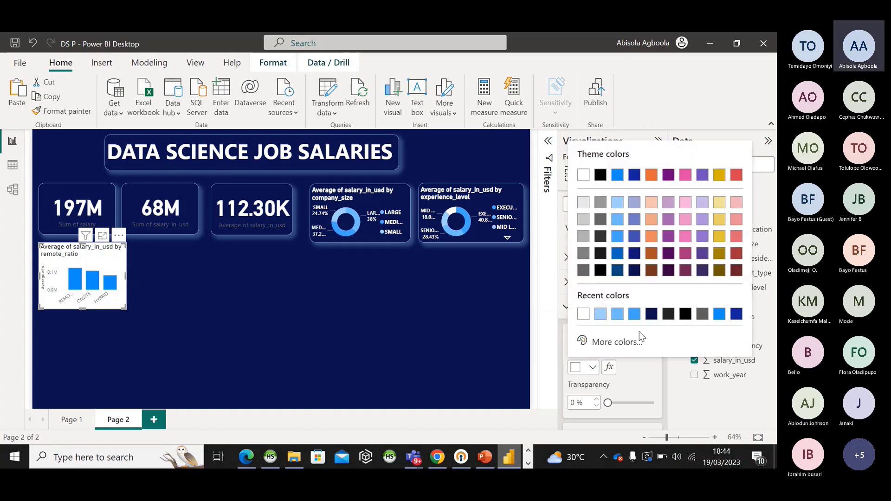
{"action": "left_click", "coordinate": [651, 314]}
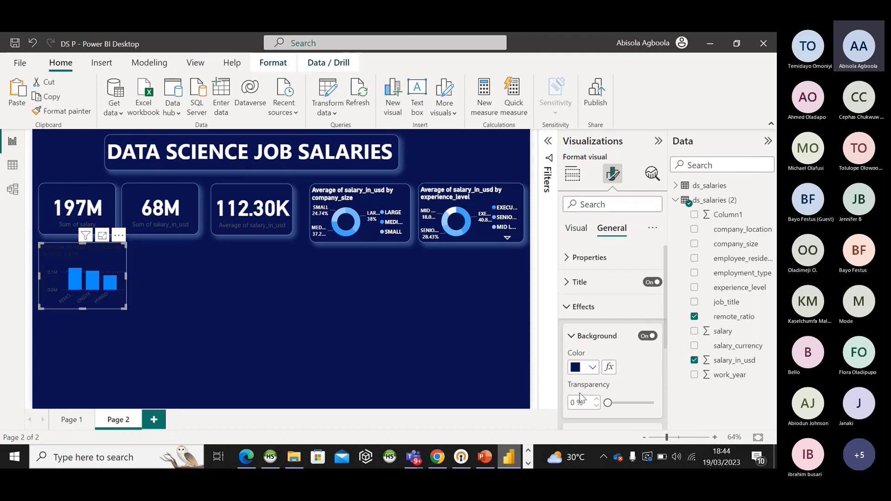
{"action": "scroll", "coordinate": [580, 397], "scroll_direction": "down", "scroll_amount": 3}
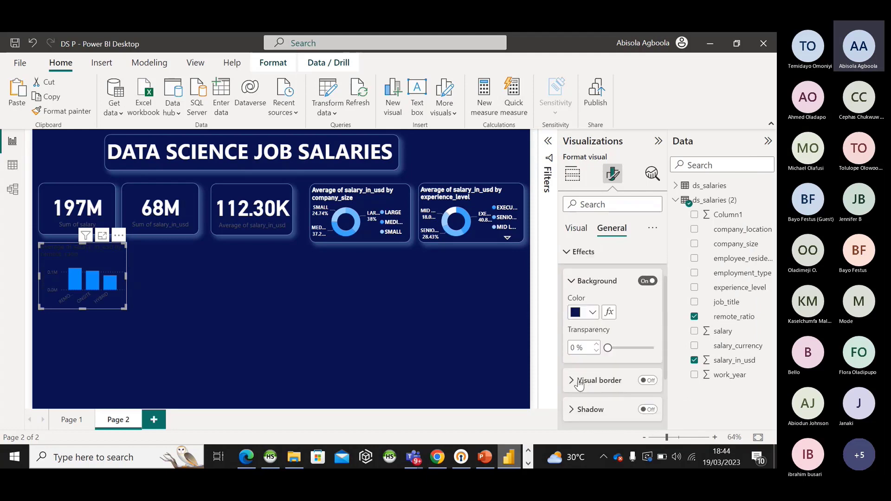
- Add a light-blue visual border with 14 px rounded corners
{"action": "left_click", "coordinate": [579, 384]}
{"action": "left_click", "coordinate": [648, 381]}
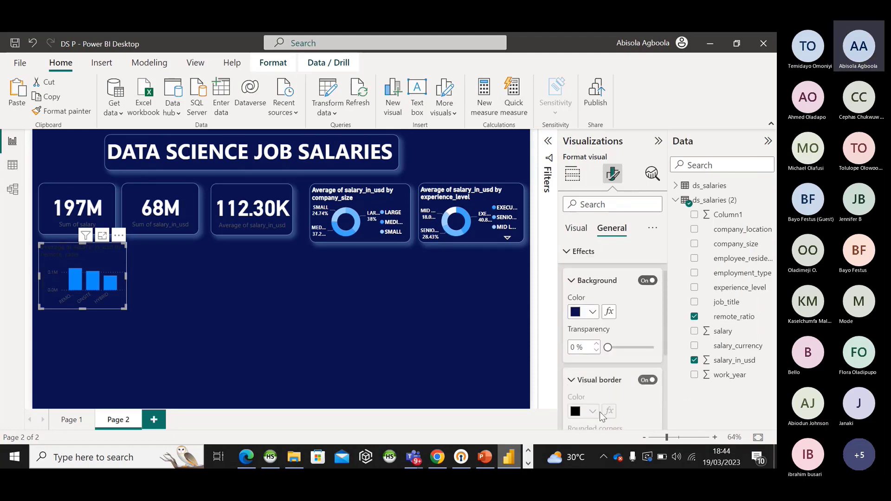
{"action": "left_click", "coordinate": [593, 412]}
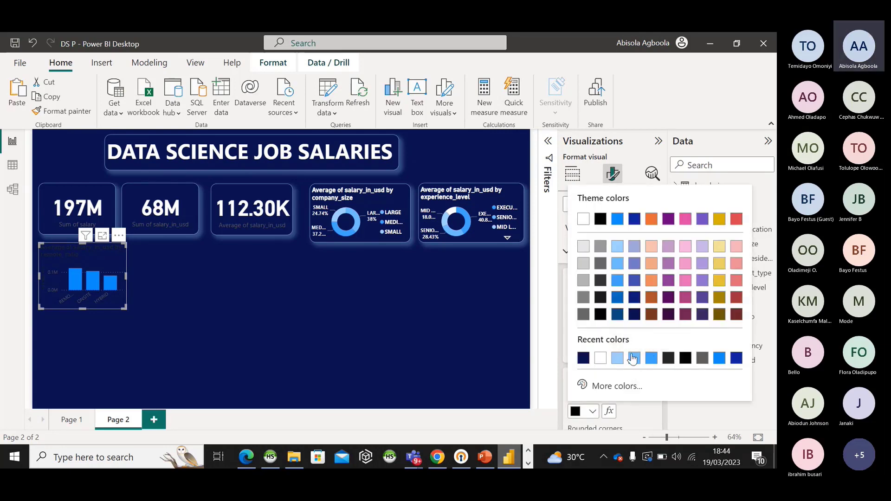
{"action": "left_click", "coordinate": [632, 357]}
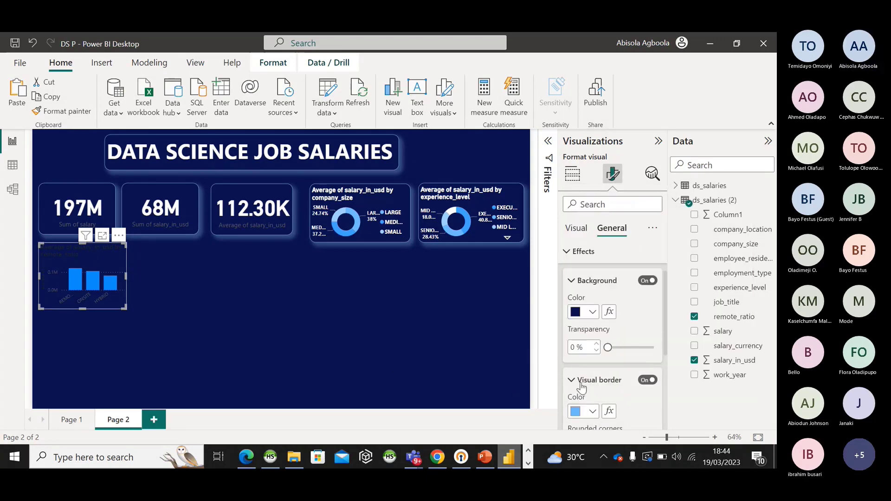
{"action": "scroll", "coordinate": [580, 389], "scroll_direction": "down", "scroll_amount": 1}
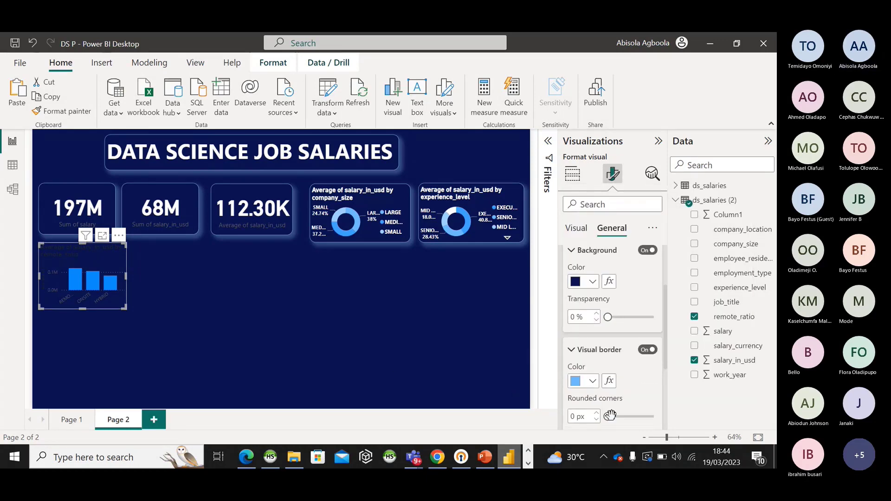
{"action": "left_click_drag", "start_coordinate": [609, 416], "coordinate": [629, 417]}
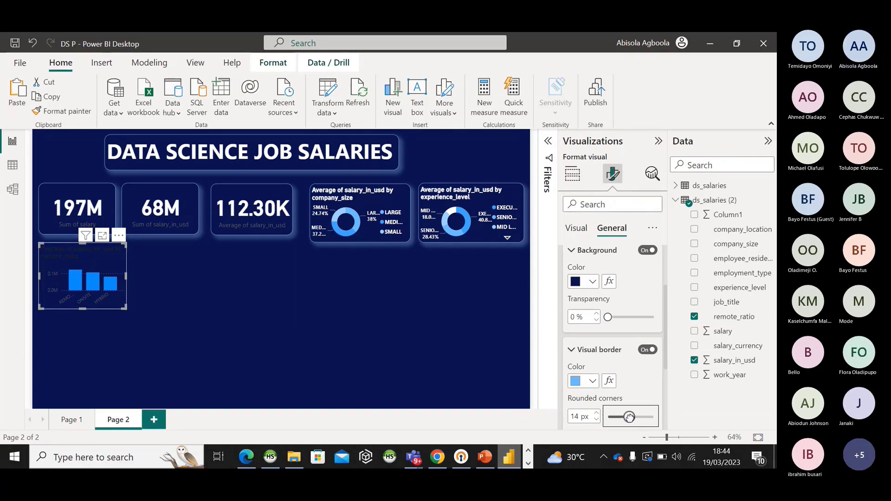
{"action": "left_click", "coordinate": [599, 351]}
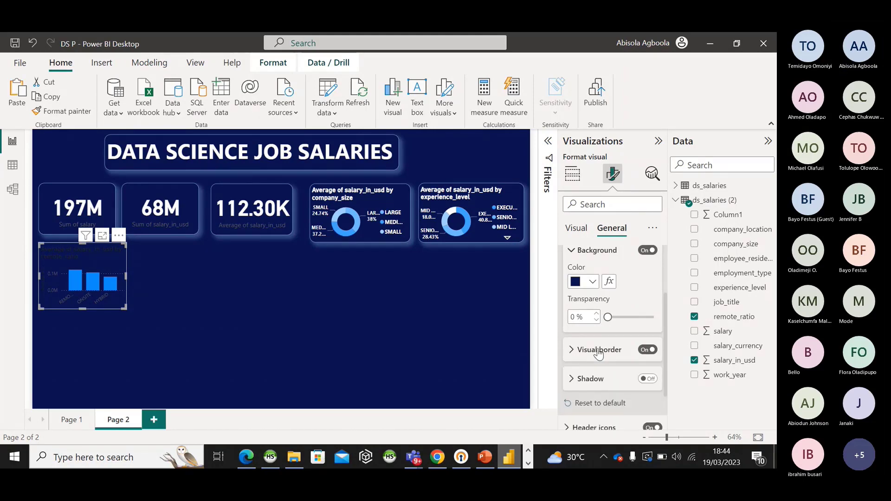
- Enable a light-blue #70bbff shadow behind the chart
{"action": "left_click", "coordinate": [574, 384]}
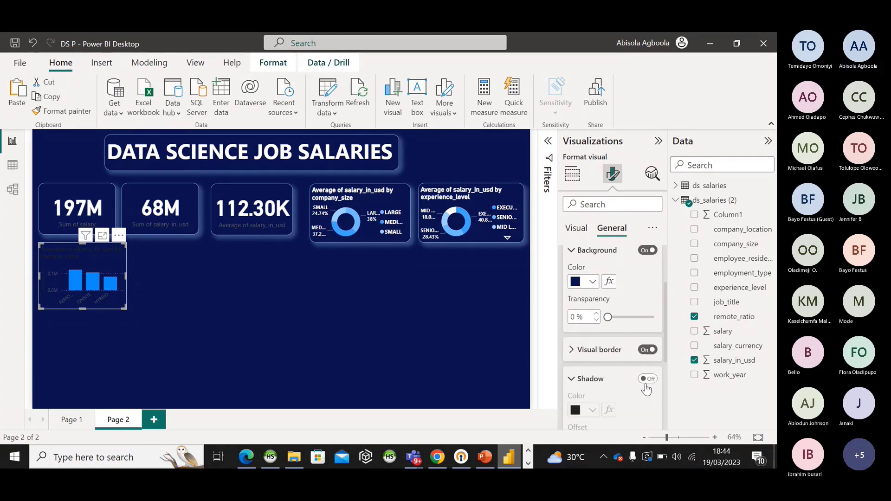
{"action": "left_click", "coordinate": [591, 410]}
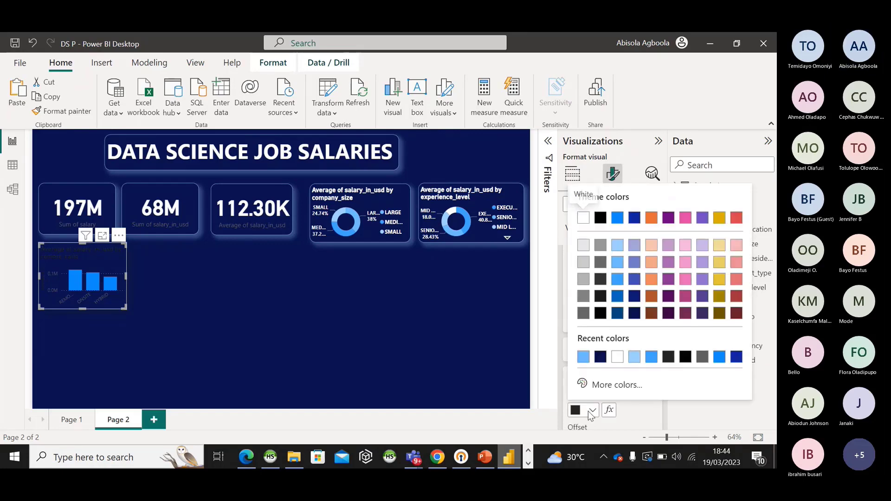
{"action": "left_click", "coordinate": [583, 357]}
{"action": "left_click", "coordinate": [317, 313]}
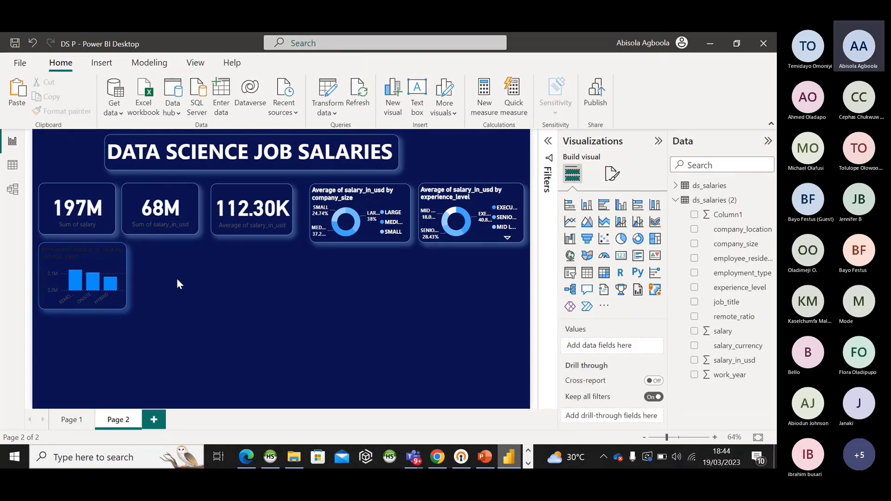
- Make the column chart's x-axis labels bold and white
{"action": "mouse_move", "coordinate": [125, 269]}
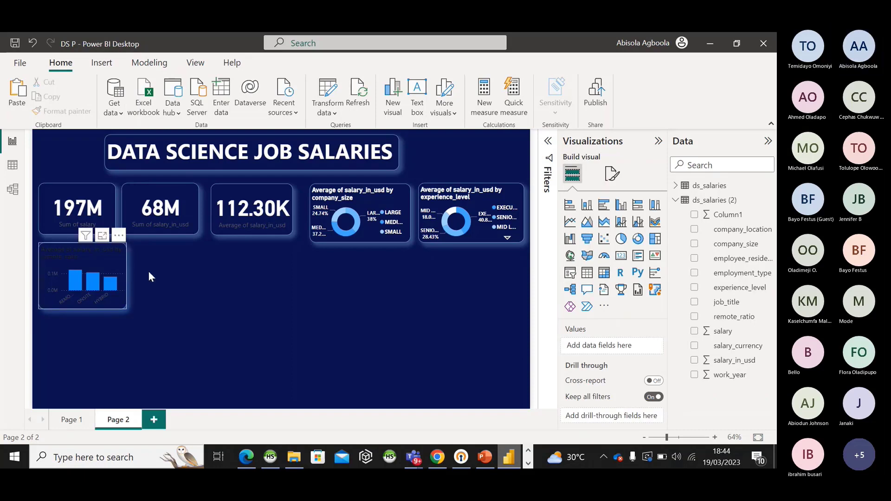
{"action": "left_click", "coordinate": [119, 261]}
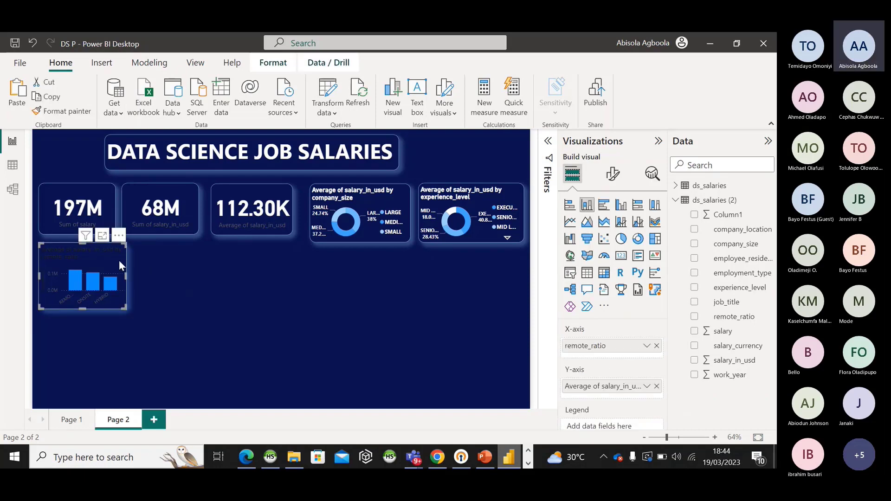
{"action": "left_click", "coordinate": [613, 178]}
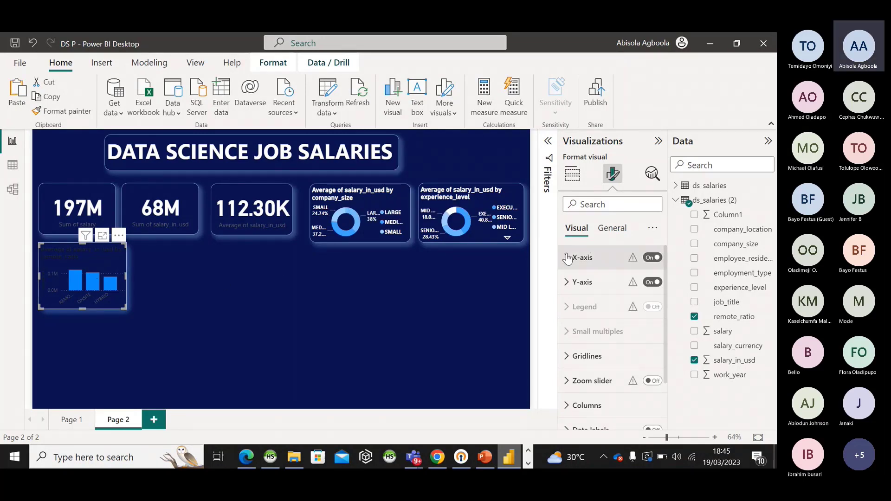
{"action": "left_click", "coordinate": [582, 257]}
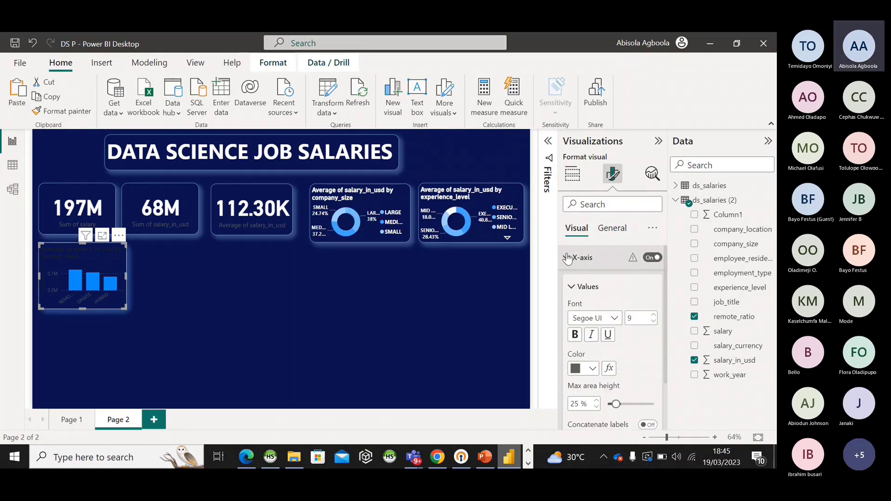
{"action": "left_click", "coordinate": [574, 334]}
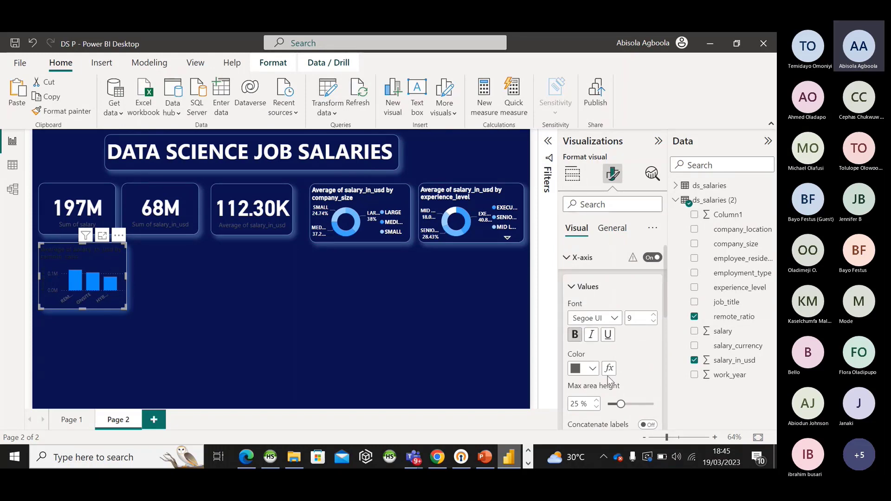
{"action": "left_click", "coordinate": [589, 368]}
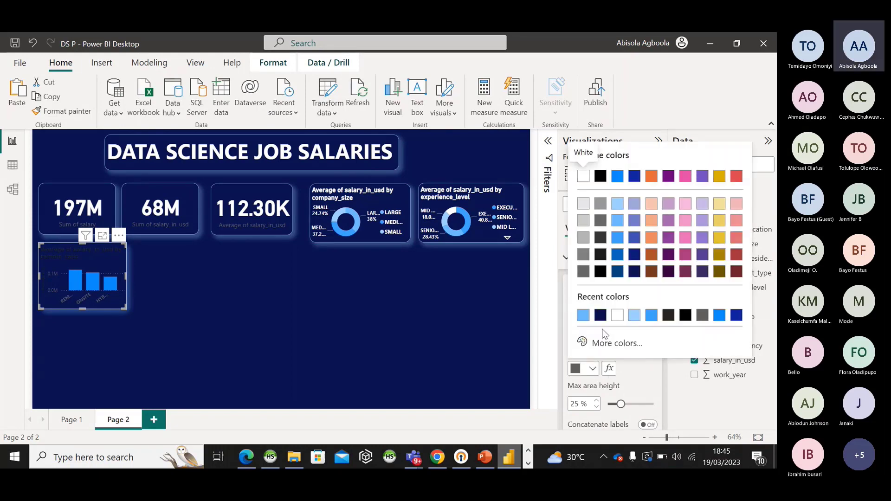
{"action": "left_click", "coordinate": [617, 315]}
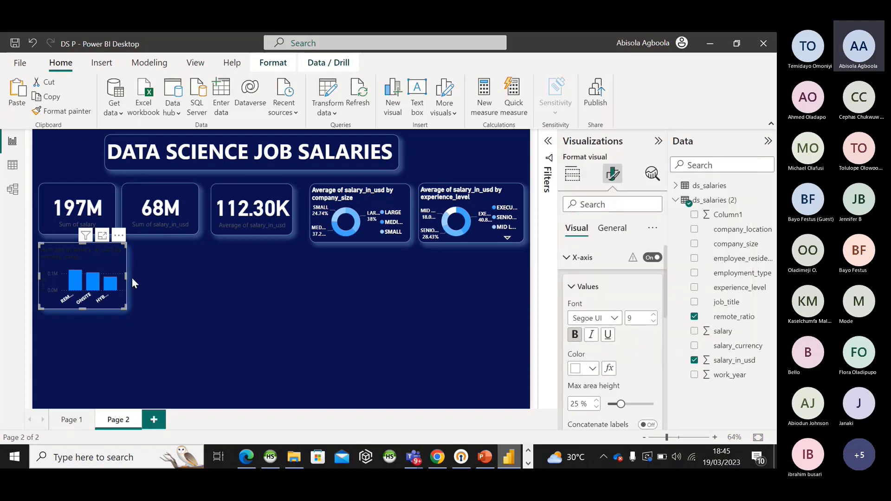
- Widen the chart so the REMOTE, ONSITE and HYBRID labels show in full
{"action": "left_click_drag", "start_coordinate": [125, 275], "coordinate": [140, 278]}
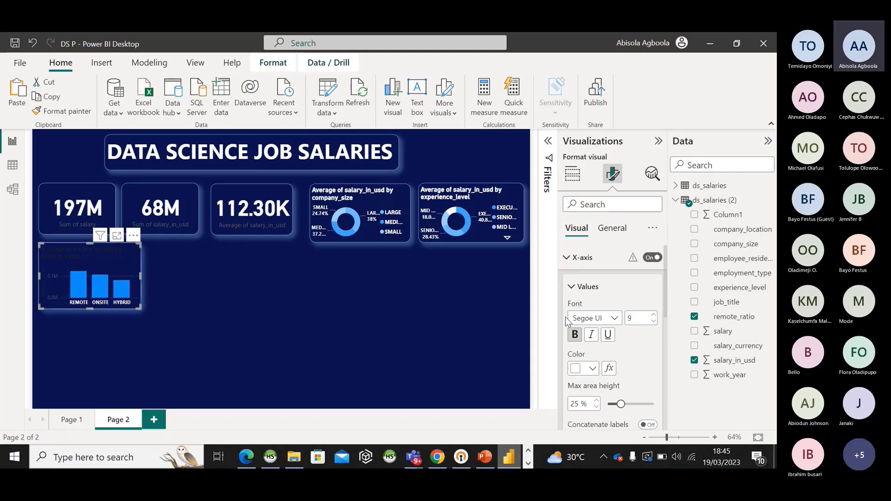
{"action": "scroll", "coordinate": [588, 333], "scroll_direction": "down", "scroll_amount": 3}
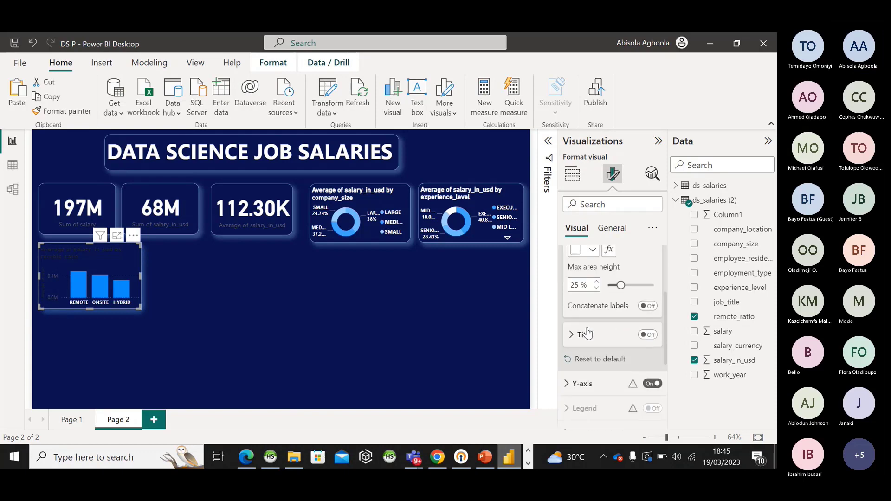
{"action": "scroll", "coordinate": [587, 299], "scroll_direction": "up", "scroll_amount": 2}
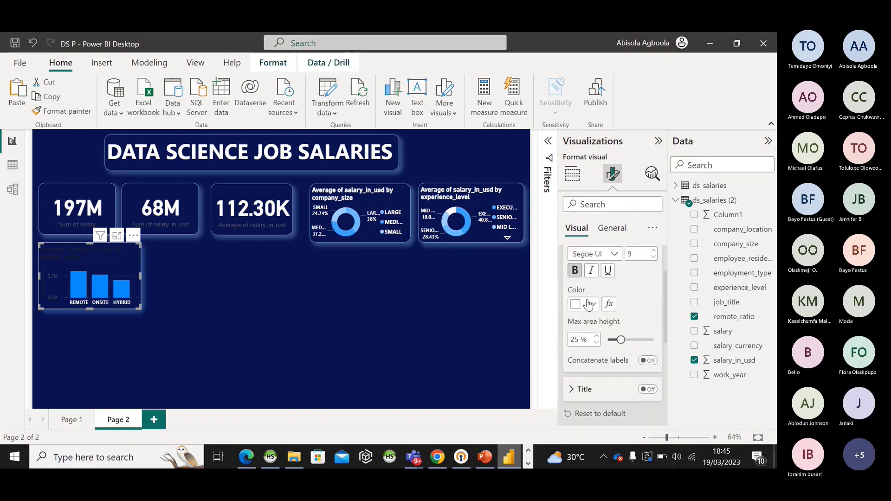
{"action": "left_click", "coordinate": [574, 259]}
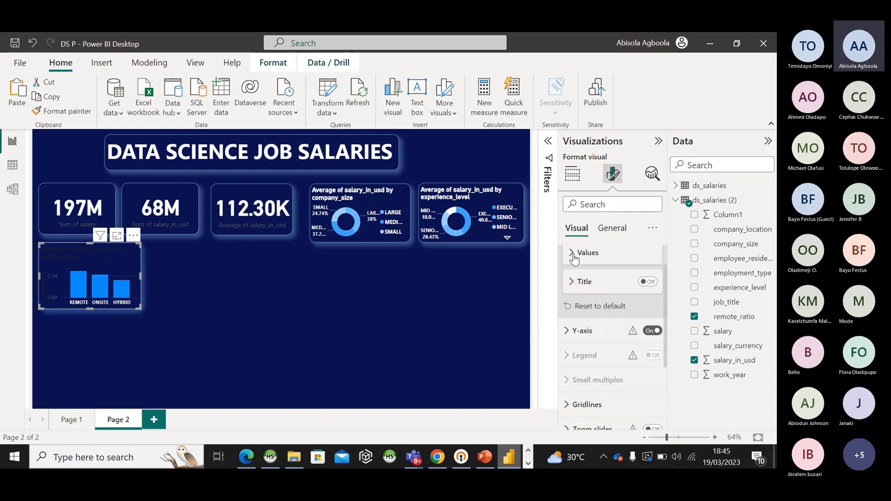
- Make the y-axis value labels bold and white
{"action": "left_click", "coordinate": [575, 331]}
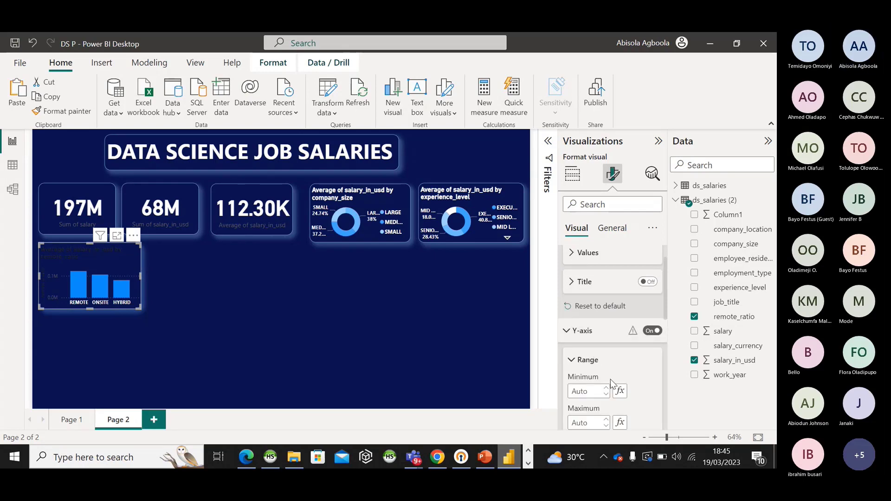
{"action": "scroll", "coordinate": [611, 380], "scroll_direction": "down", "scroll_amount": 2}
{"action": "left_click", "coordinate": [572, 404]}
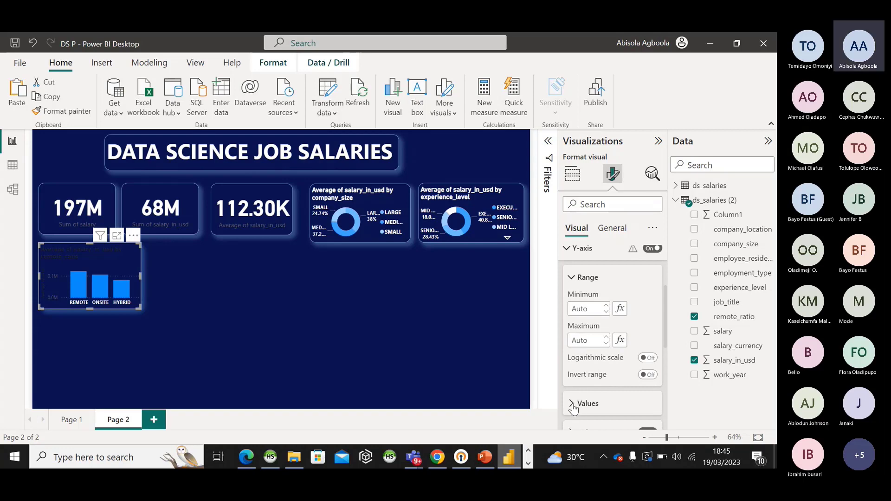
{"action": "scroll", "coordinate": [573, 409], "scroll_direction": "down", "scroll_amount": 3}
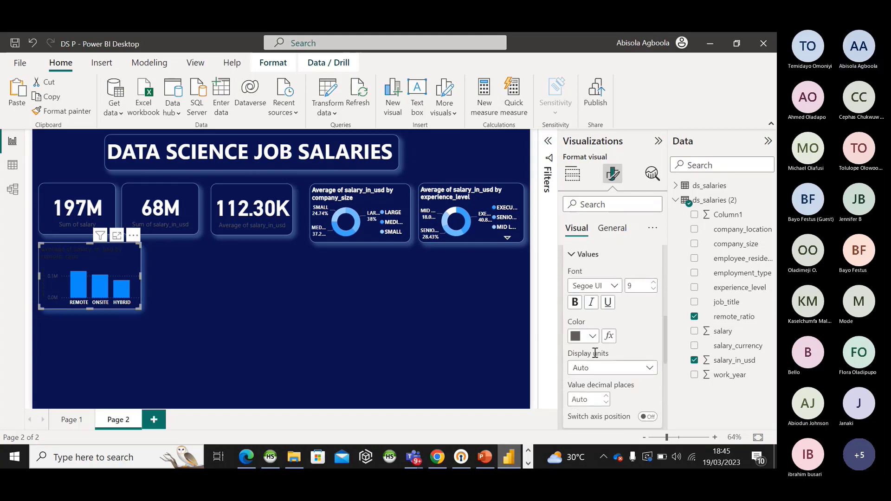
{"action": "left_click", "coordinate": [574, 304]}
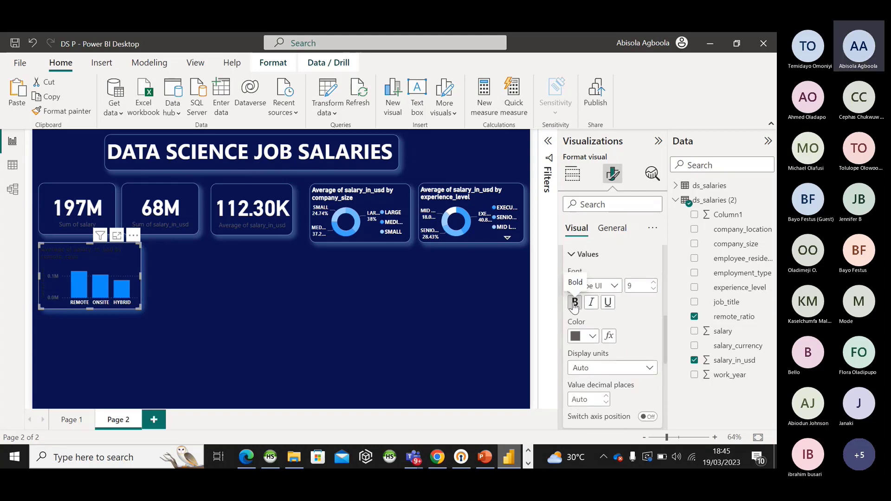
{"action": "left_click", "coordinate": [595, 337]}
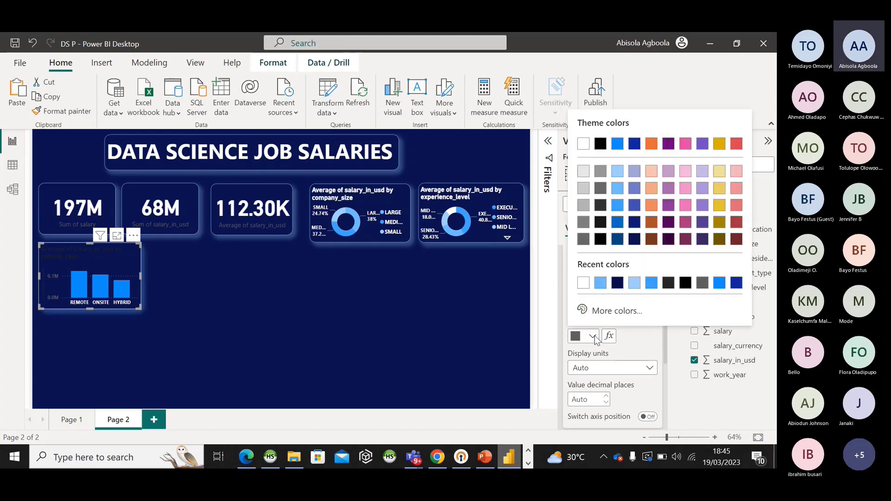
{"action": "left_click", "coordinate": [591, 280]}
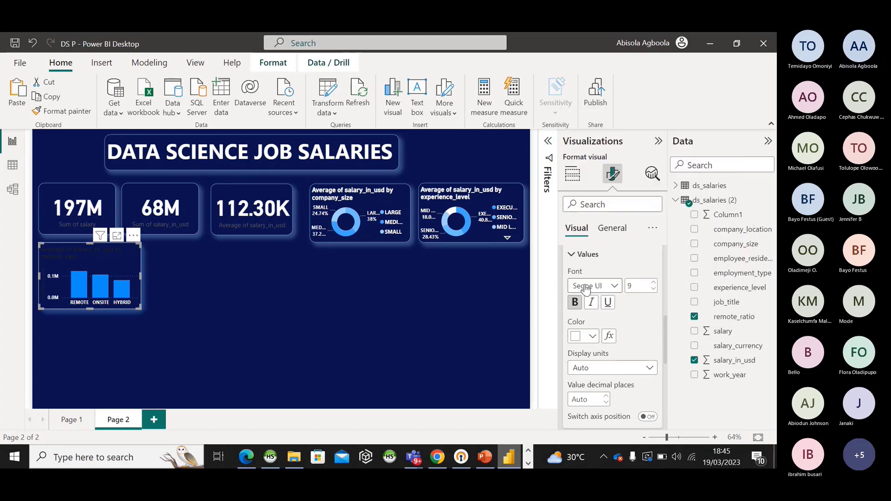
{"action": "left_click", "coordinate": [578, 255]}
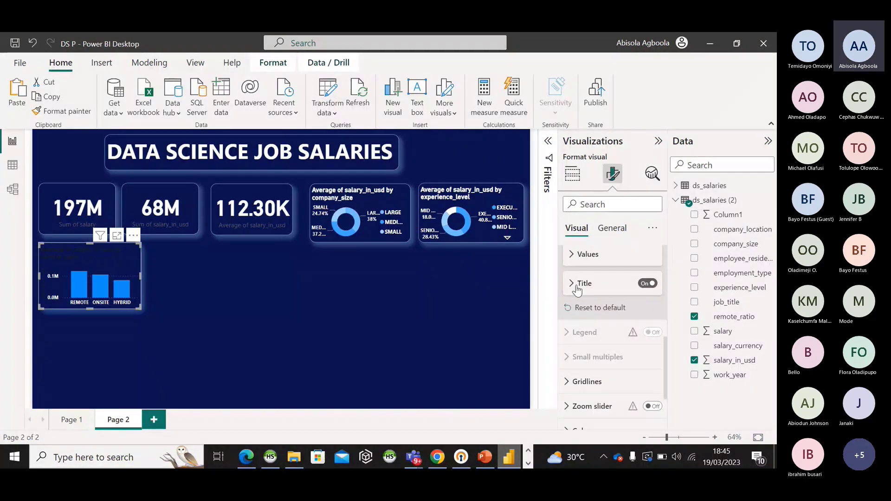
- Make the axis title text bold and white
{"action": "left_click", "coordinate": [577, 284]}
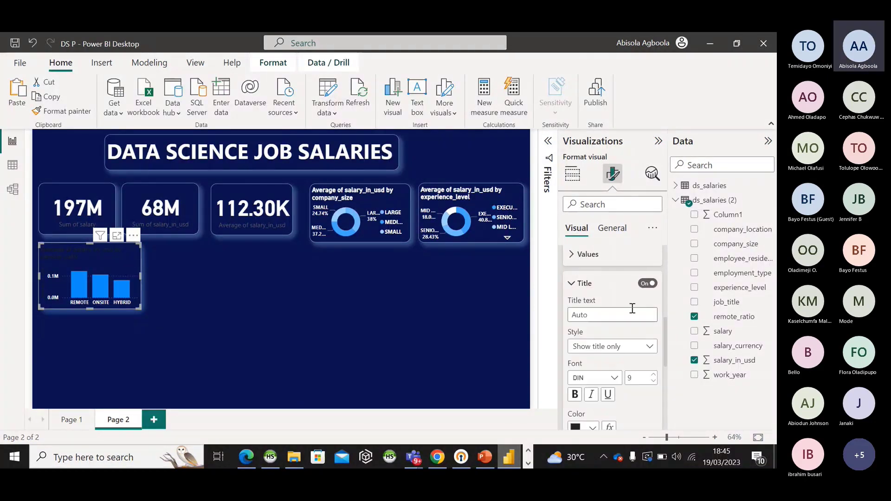
{"action": "left_click", "coordinate": [574, 395]}
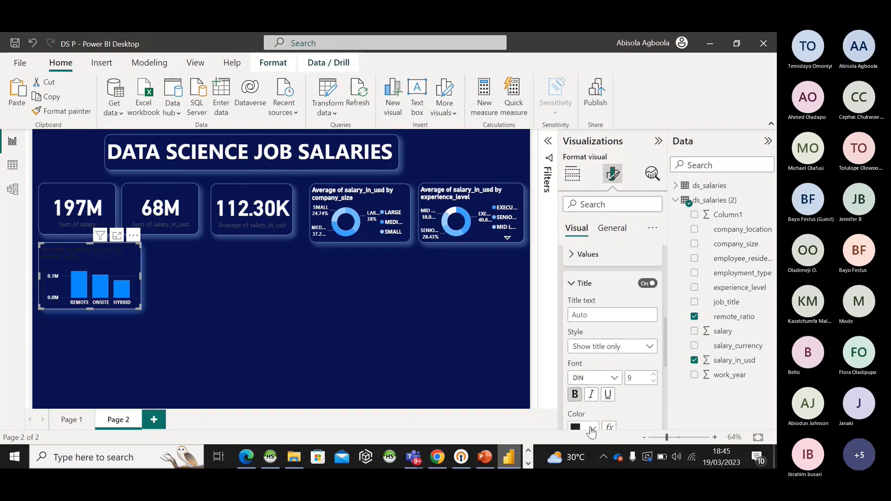
{"action": "left_click", "coordinate": [592, 428]}
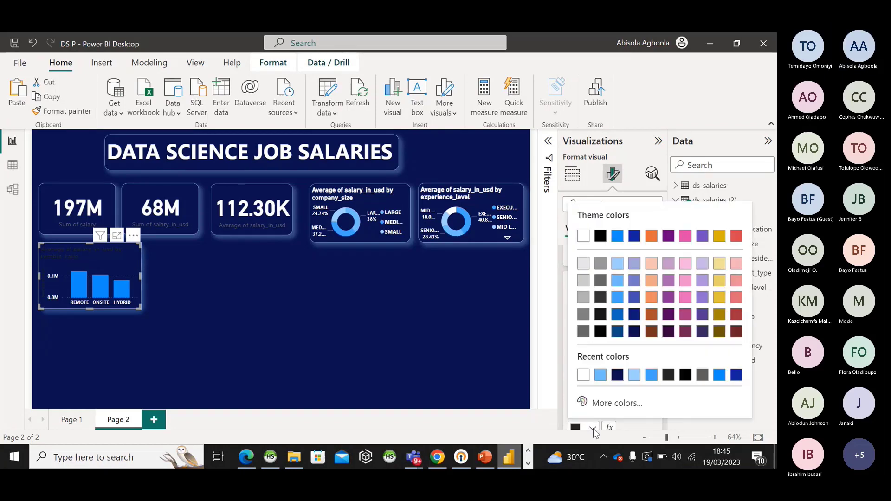
{"action": "left_click", "coordinate": [583, 375]}
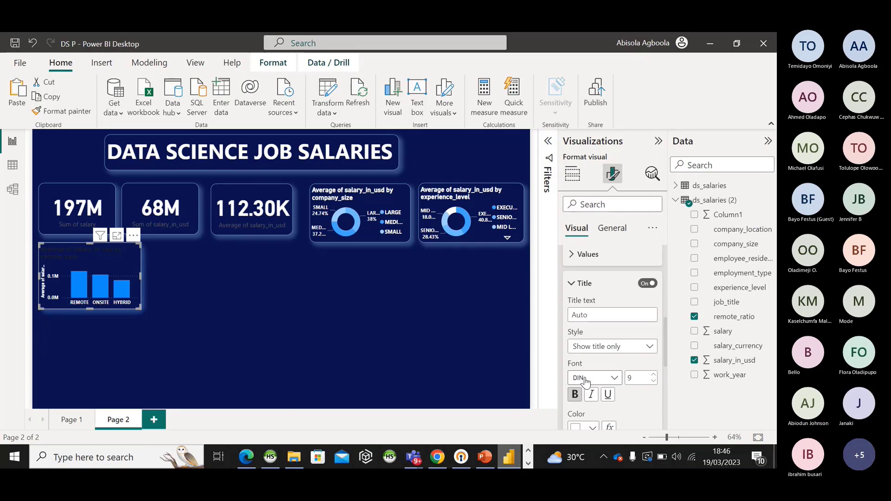
- Hide the vertical axis title and turn off the horizontal gridlines
{"action": "left_click", "coordinate": [652, 284]}
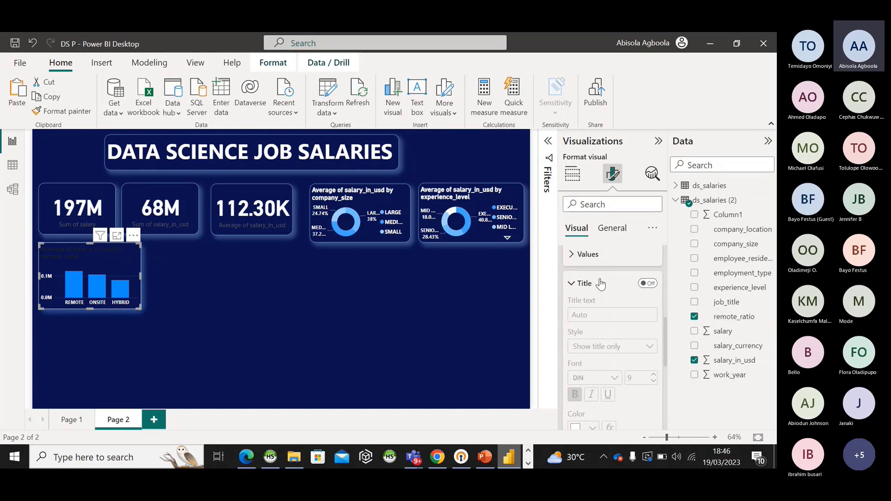
{"action": "left_click", "coordinate": [580, 287]}
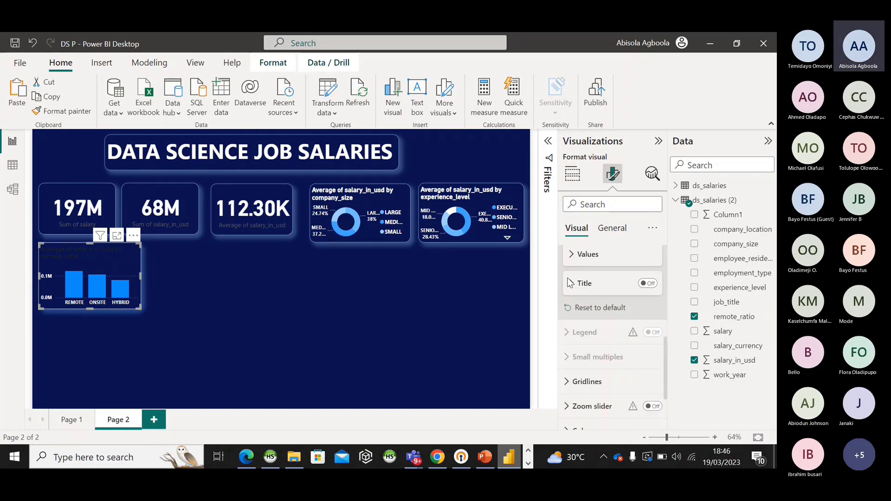
{"action": "left_click", "coordinate": [571, 380]}
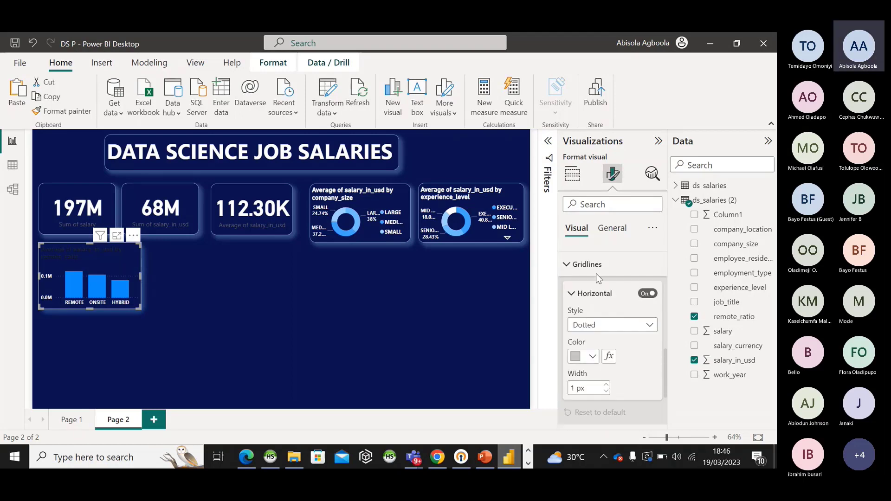
{"action": "left_click", "coordinate": [648, 298]}
{"action": "left_click", "coordinate": [575, 268]}
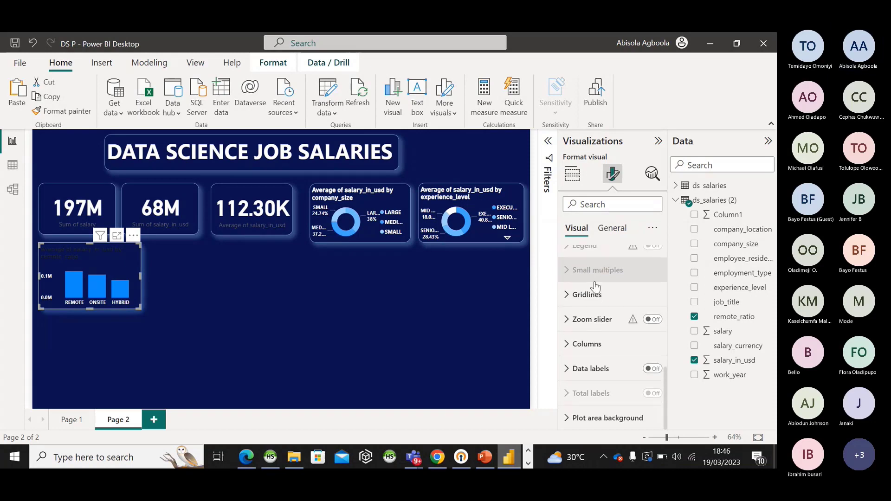
- Review the data label settings, then turn on Show all for column colours
{"action": "left_click", "coordinate": [589, 370]}
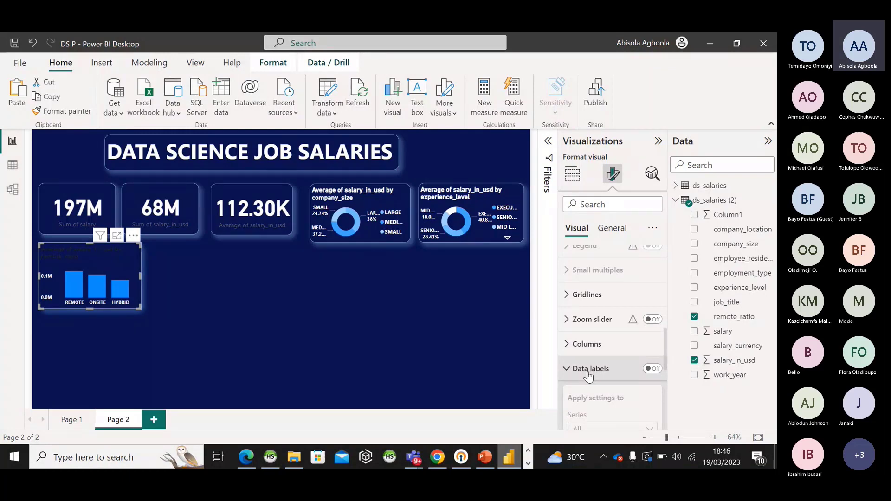
{"action": "scroll", "coordinate": [612, 382], "scroll_direction": "down", "scroll_amount": 2}
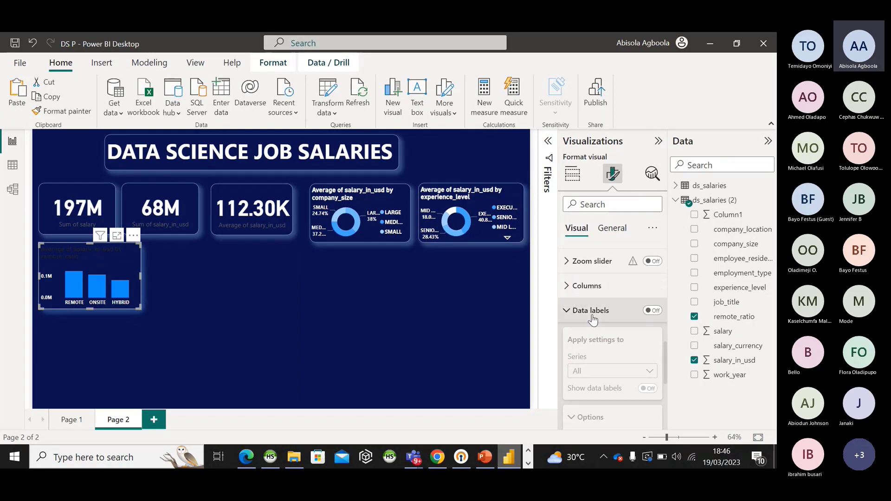
{"action": "left_click", "coordinate": [565, 314]}
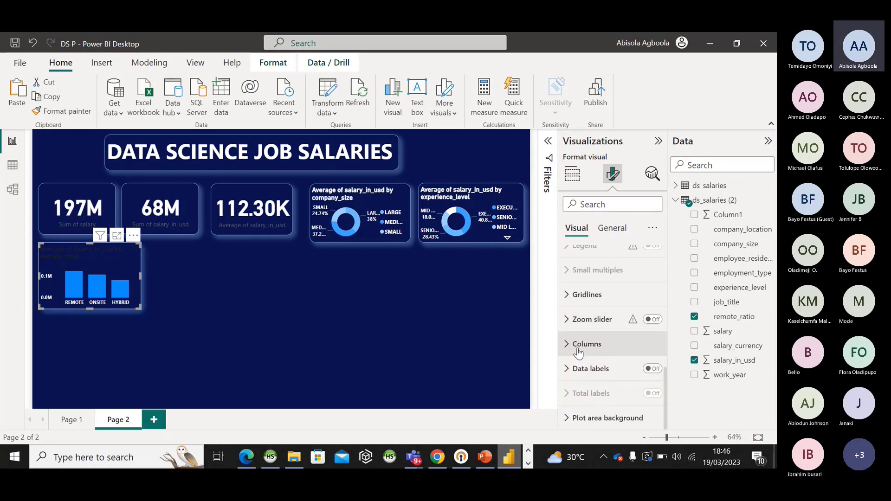
{"action": "left_click", "coordinate": [578, 345]}
{"action": "scroll", "coordinate": [598, 380], "scroll_direction": "down", "scroll_amount": 1}
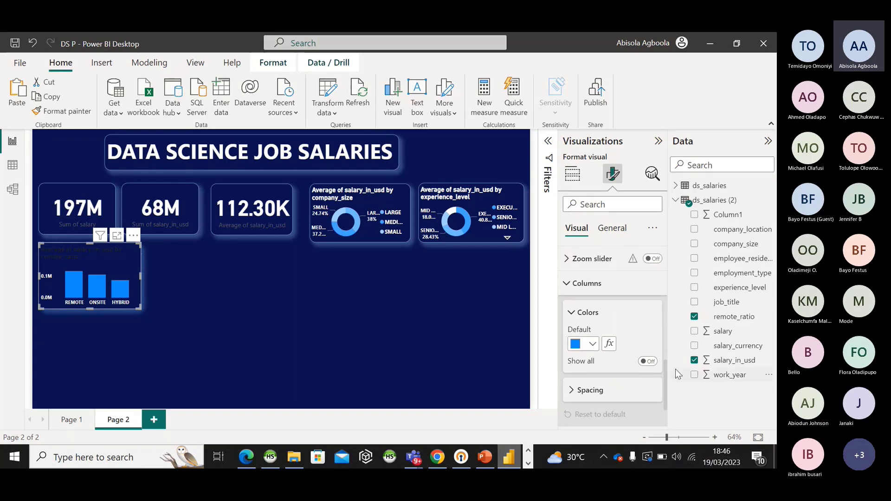
{"action": "left_click", "coordinate": [649, 361]}
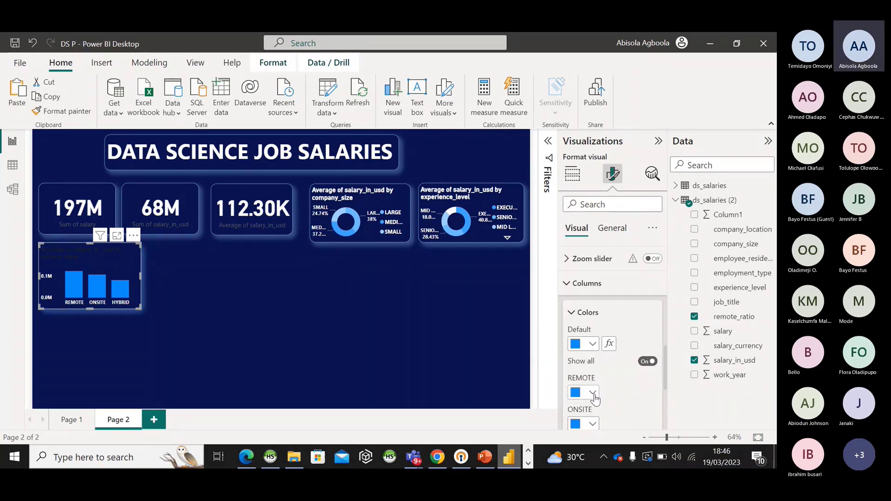
- Colour REMOTE, ONSITE and HYBRID in progressively lighter blues, with HYBRID #a0d1ff
{"action": "left_click", "coordinate": [593, 393]}
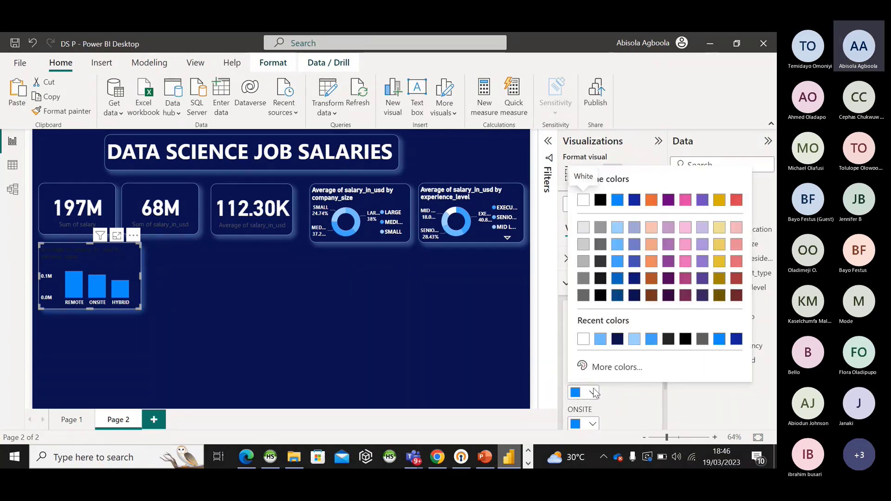
{"action": "left_click", "coordinate": [617, 261]}
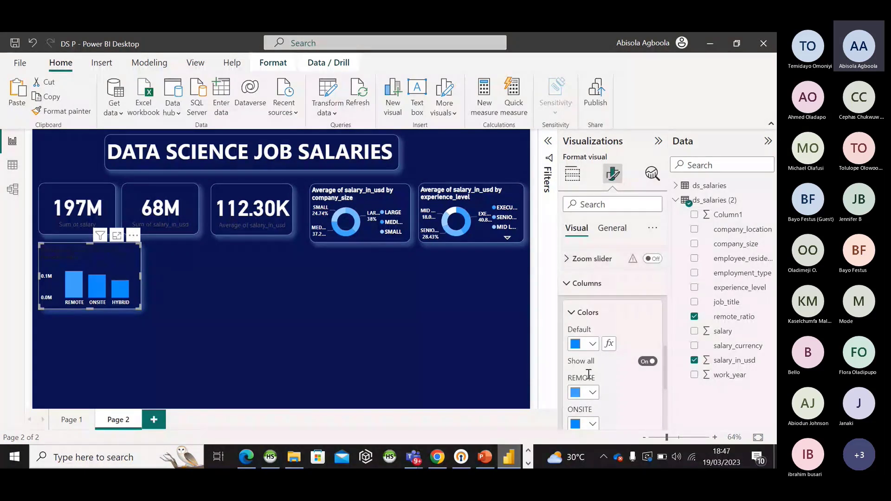
{"action": "scroll", "coordinate": [599, 334], "scroll_direction": "down", "scroll_amount": 2}
{"action": "left_click", "coordinate": [592, 375]}
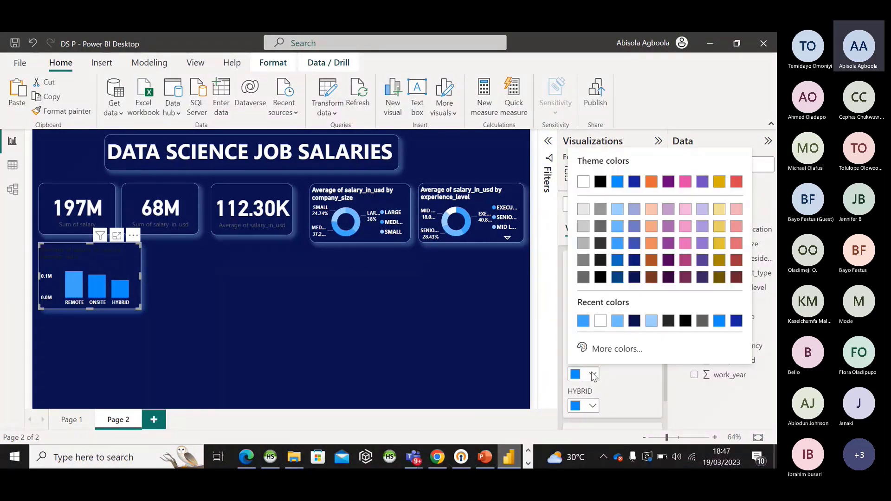
{"action": "left_click", "coordinate": [617, 226]}
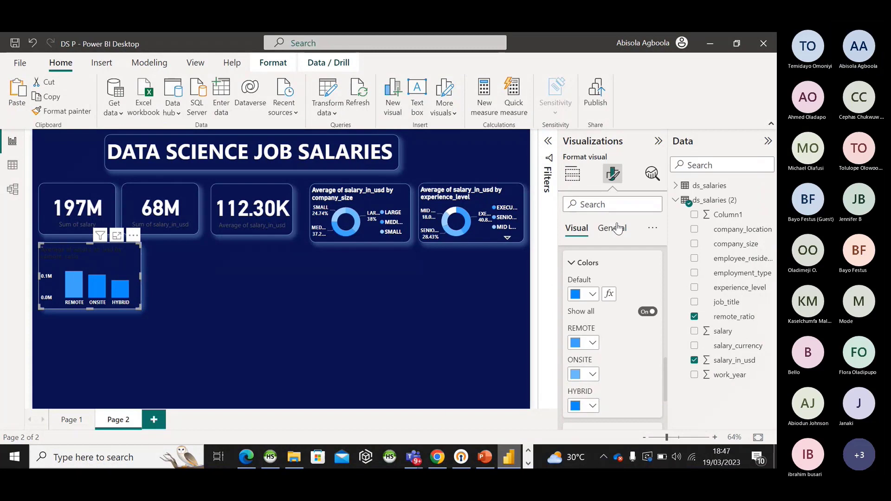
{"action": "left_click", "coordinate": [593, 407]}
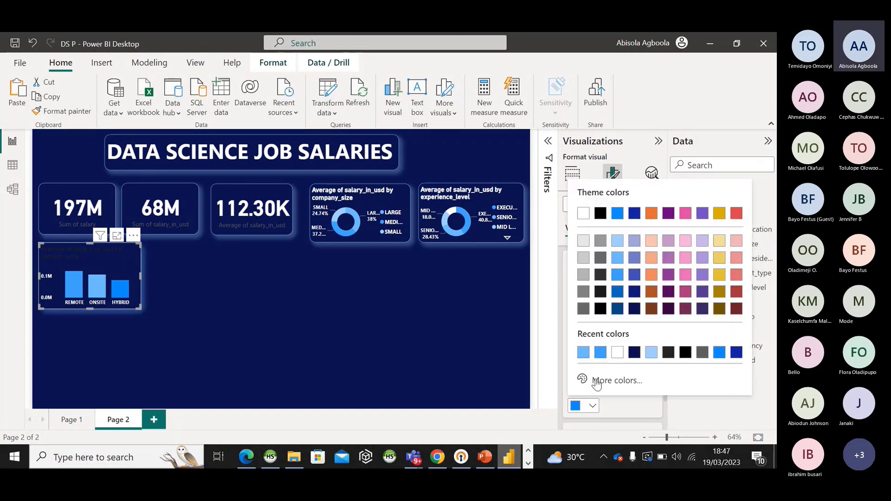
{"action": "left_click", "coordinate": [616, 240]}
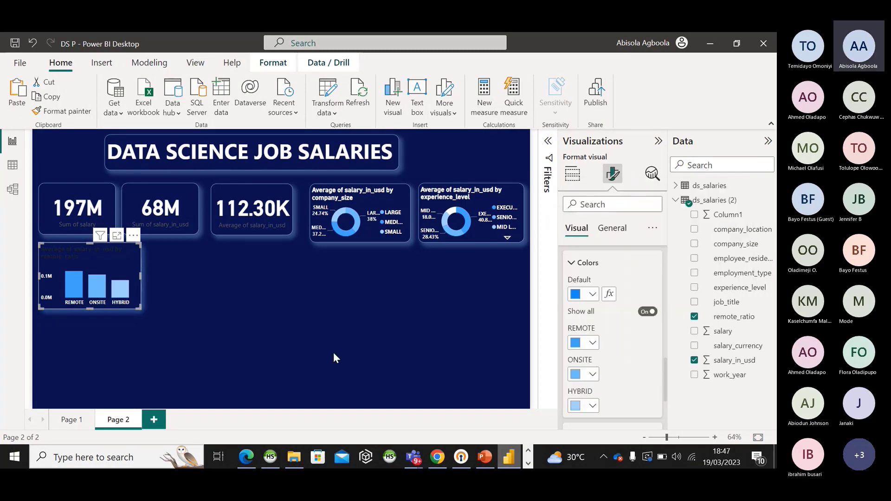
{"action": "mouse_move", "coordinate": [99, 285]}
- Collapse the Columns, Y-axis and X-axis formatting sections
{"action": "left_click", "coordinate": [588, 263]}
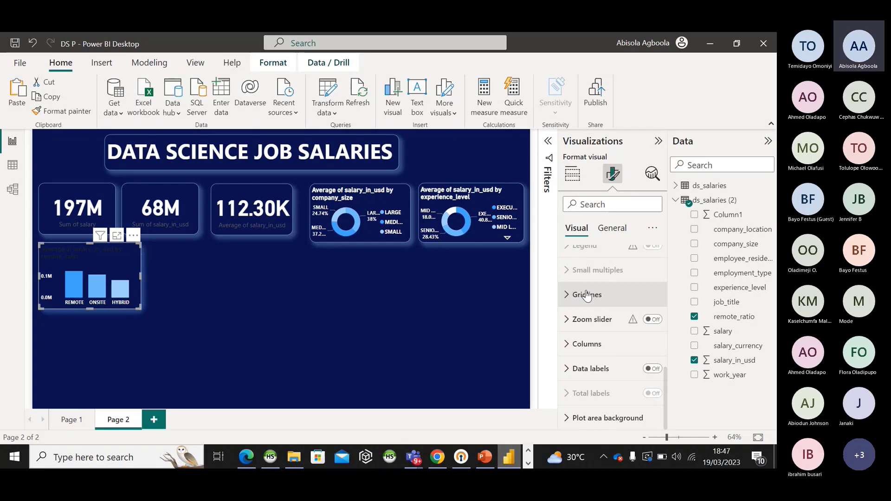
{"action": "scroll", "coordinate": [587, 295], "scroll_direction": "up", "scroll_amount": 5}
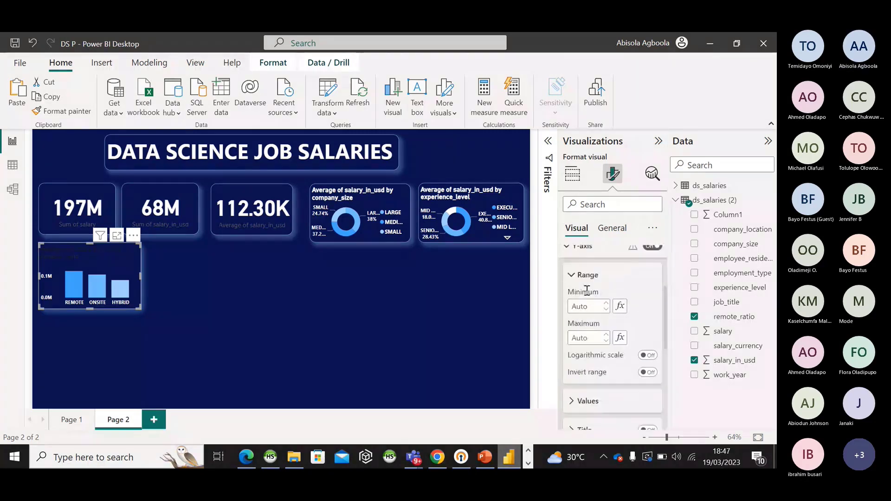
{"action": "scroll", "coordinate": [587, 292], "scroll_direction": "up", "scroll_amount": 1}
{"action": "scroll", "coordinate": [587, 295], "scroll_direction": "up", "scroll_amount": 2}
{"action": "left_click", "coordinate": [585, 290]}
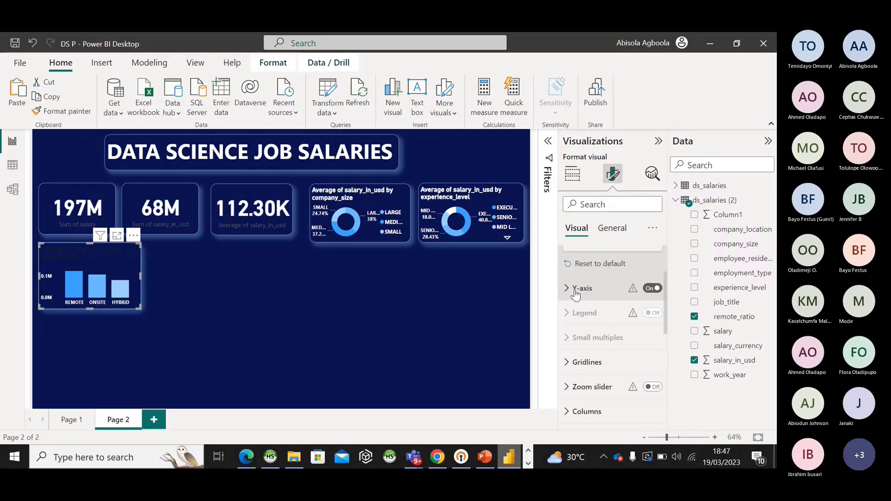
{"action": "scroll", "coordinate": [599, 283], "scroll_direction": "up", "scroll_amount": 3}
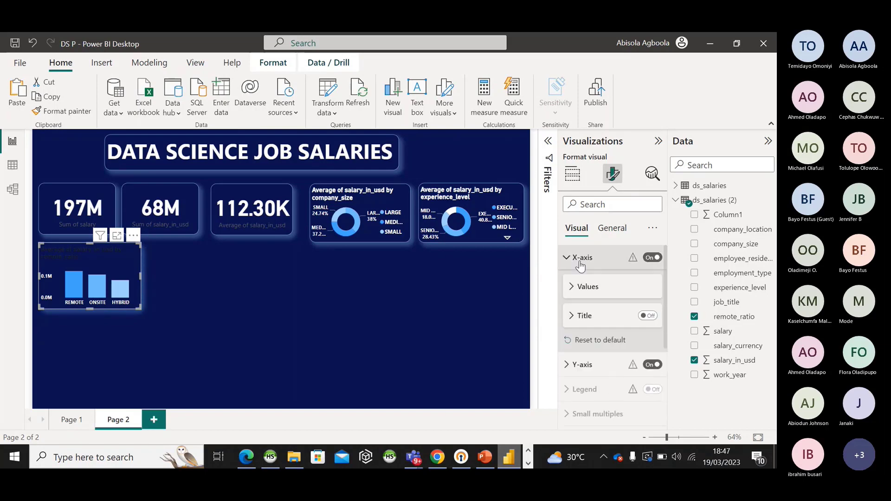
{"action": "left_click", "coordinate": [582, 258]}
- Set the chart title text colour to white under General > Title
{"action": "left_click", "coordinate": [611, 232]}
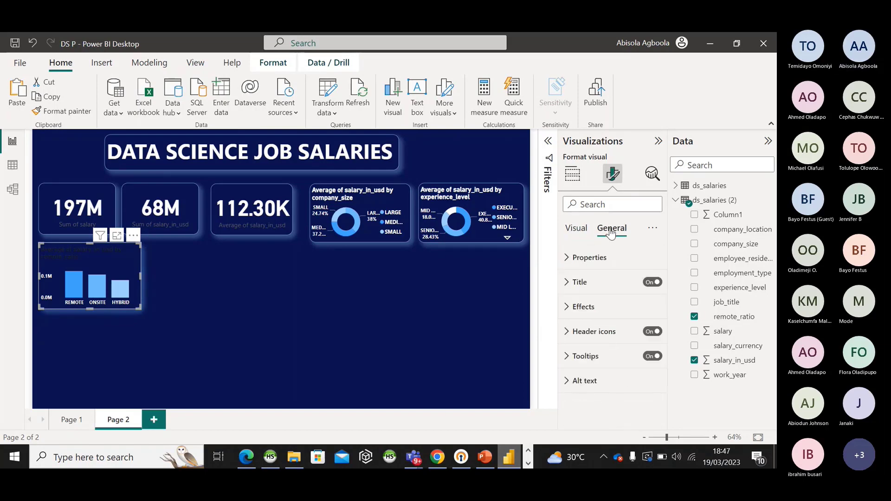
{"action": "left_click", "coordinate": [571, 285]}
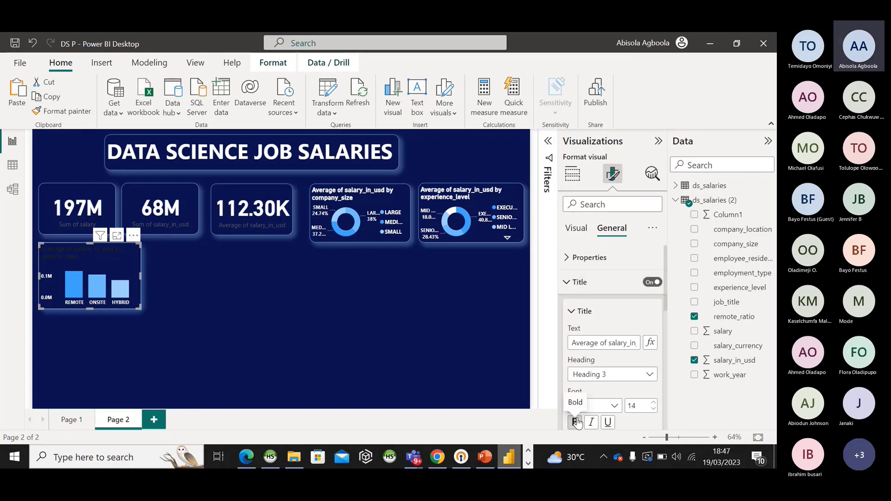
{"action": "scroll", "coordinate": [580, 408], "scroll_direction": "down", "scroll_amount": 3}
{"action": "left_click", "coordinate": [593, 380]}
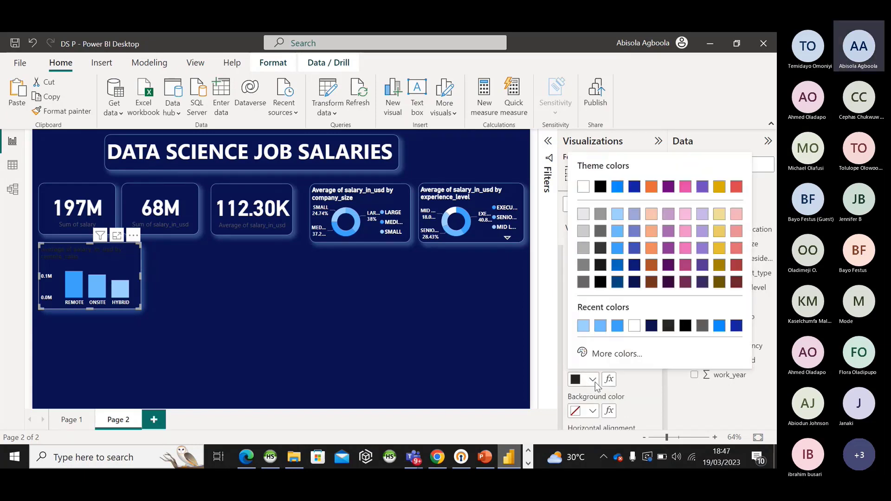
{"action": "left_click", "coordinate": [634, 325]}
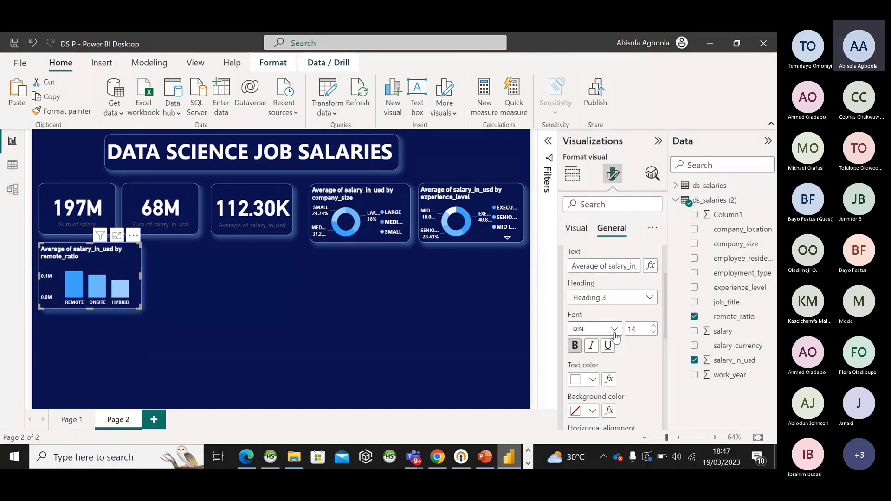
{"action": "scroll", "coordinate": [616, 337], "scroll_direction": "up", "scroll_amount": 3}
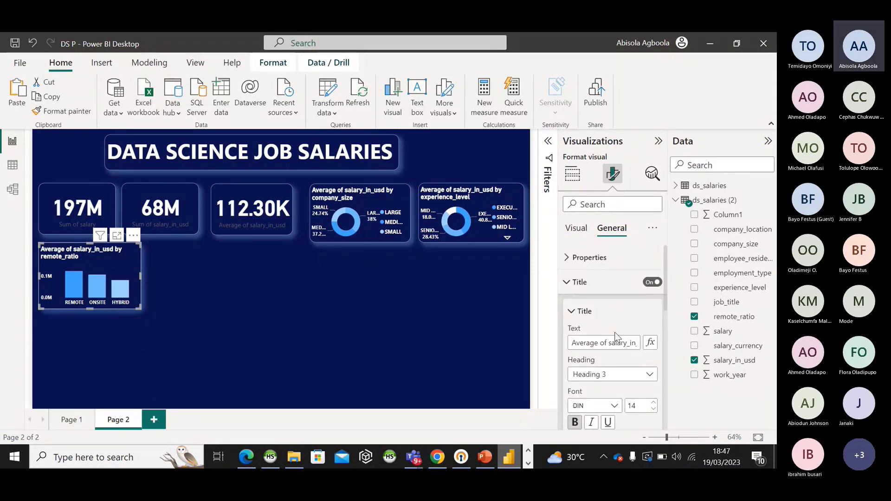
{"action": "left_click", "coordinate": [578, 285]}
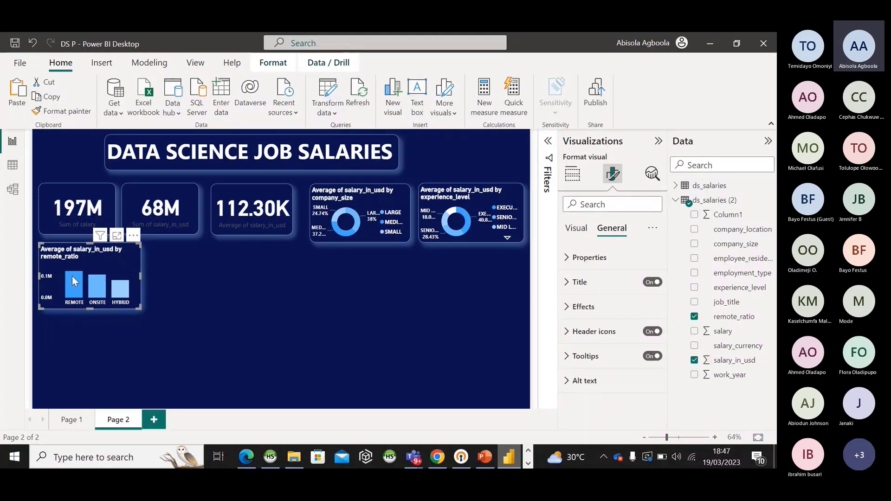
- Read the bar tooltips for the column values, then deselect the finished chart
{"action": "mouse_move", "coordinate": [72, 277]}
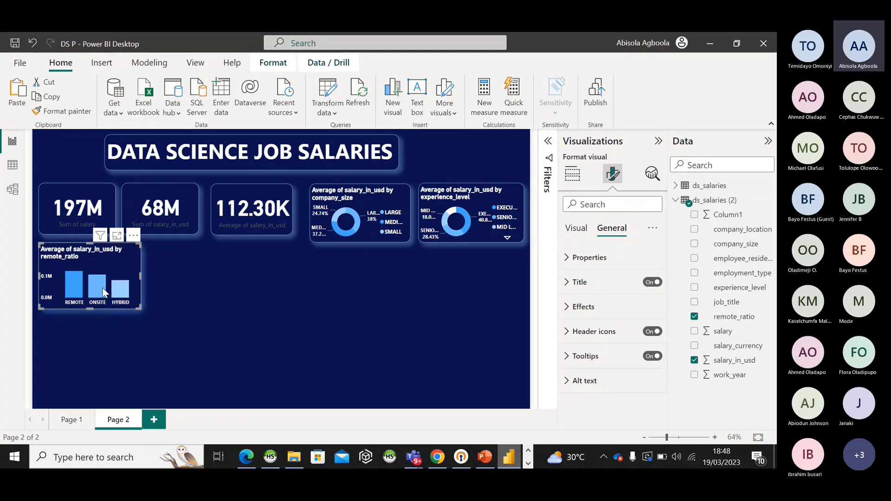
{"action": "mouse_move", "coordinate": [126, 292]}
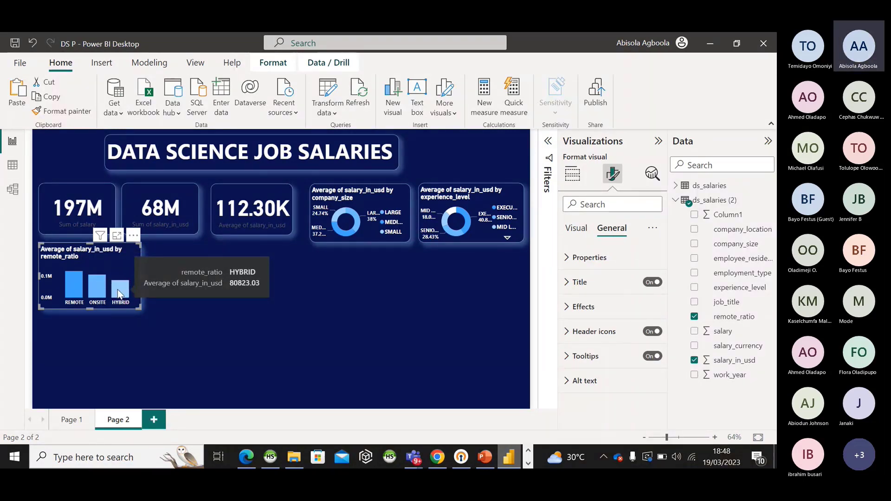
{"action": "left_click", "coordinate": [203, 310]}
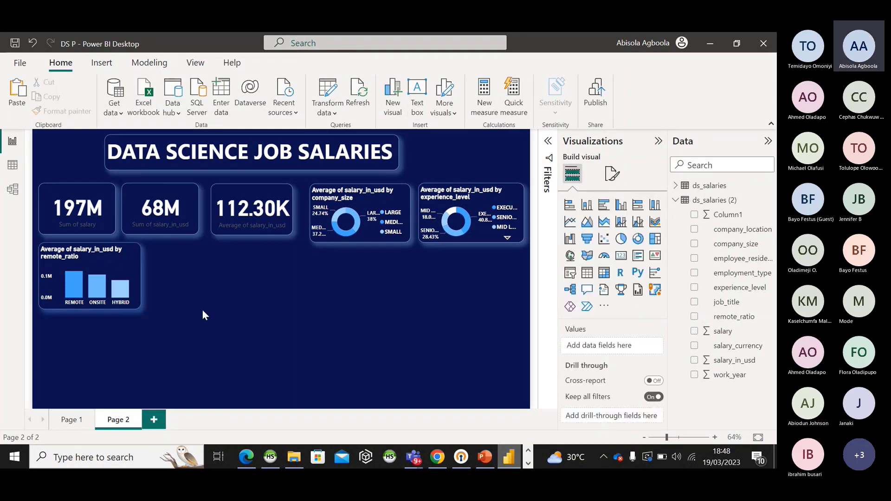
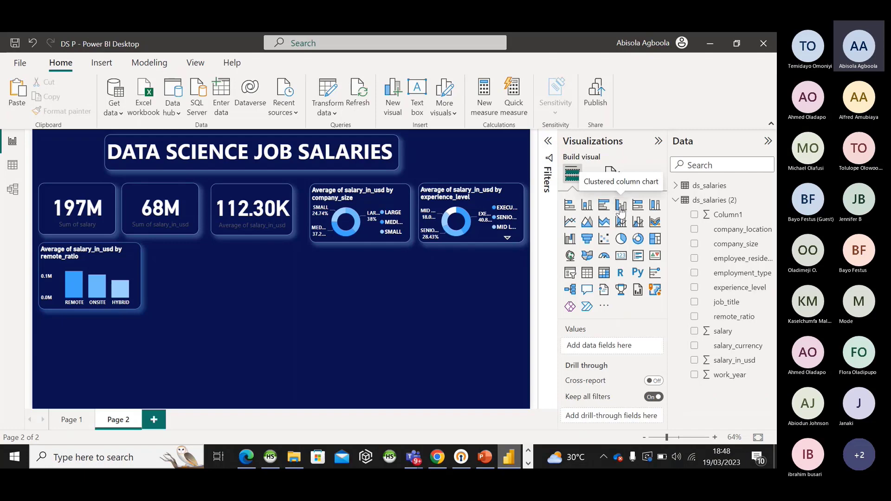
- Add a blank clustered column chart and place it beside the remote_ratio chart
{"action": "left_click", "coordinate": [621, 207]}
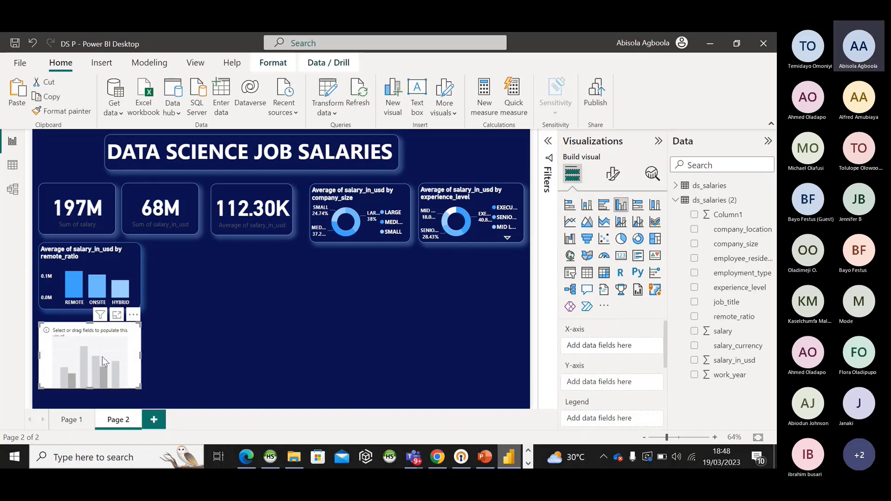
{"action": "left_click_drag", "start_coordinate": [119, 358], "coordinate": [230, 279]}
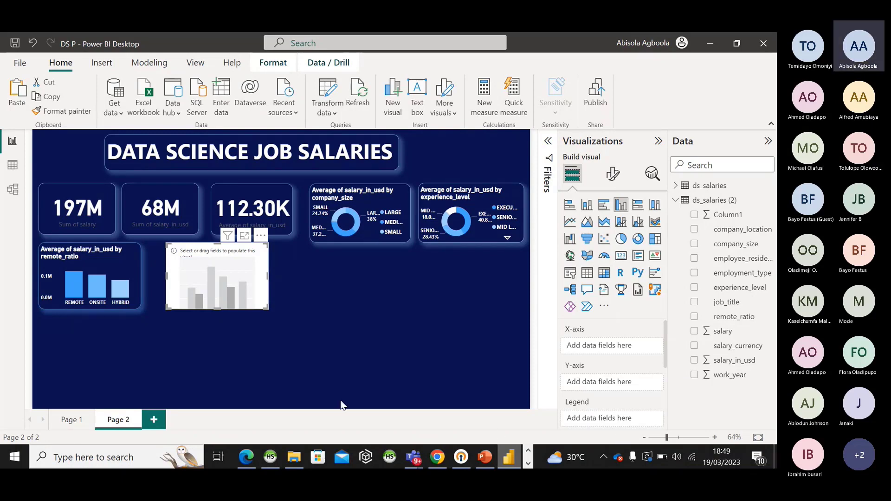
- Chart average salary_in_usd by company_size, with work_year as the legend
{"action": "left_click", "coordinate": [694, 360]}
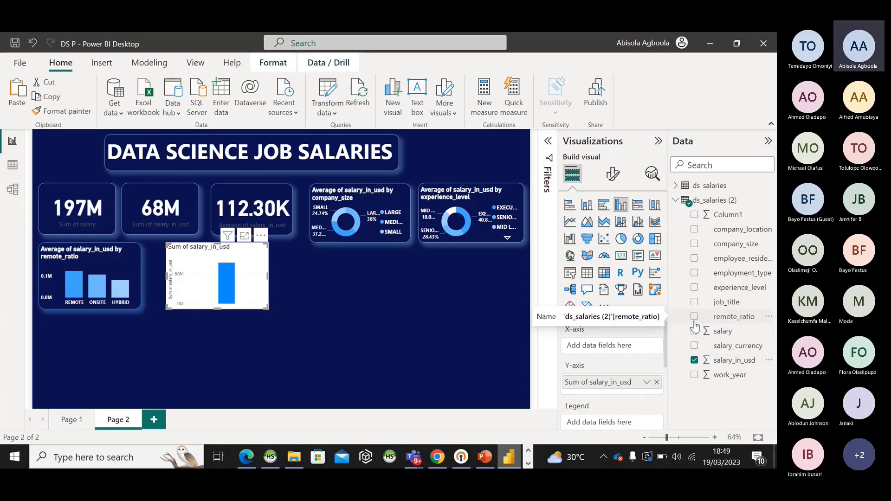
{"action": "left_click", "coordinate": [694, 244]}
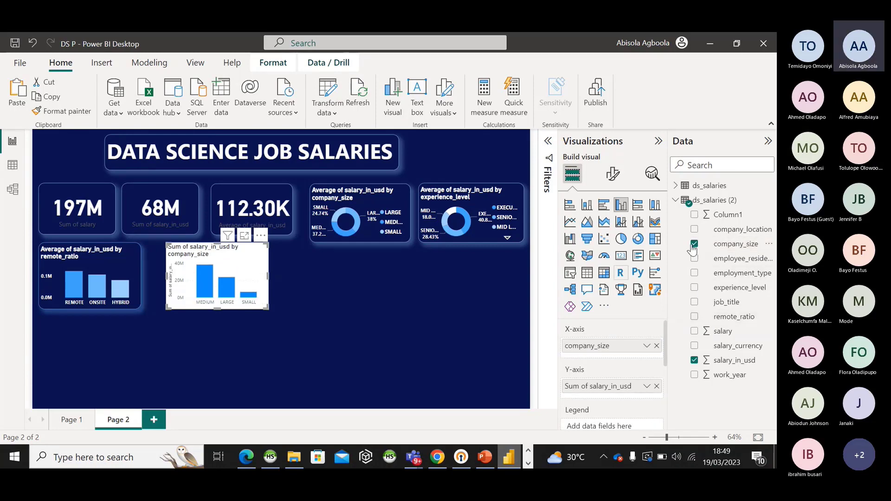
{"action": "left_click", "coordinate": [694, 375]}
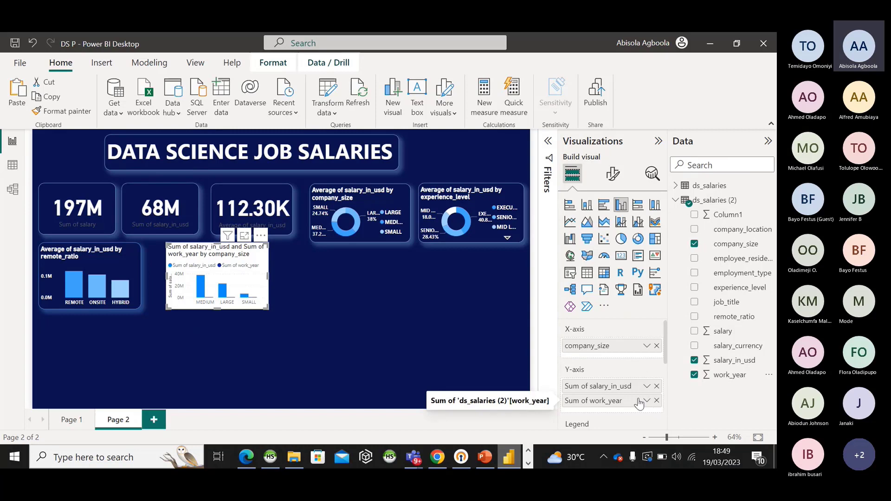
{"action": "left_click_drag", "start_coordinate": [638, 402], "coordinate": [643, 410]}
{"action": "left_click", "coordinate": [657, 401]}
{"action": "scroll", "coordinate": [665, 376], "scroll_direction": "down", "scroll_amount": 1}
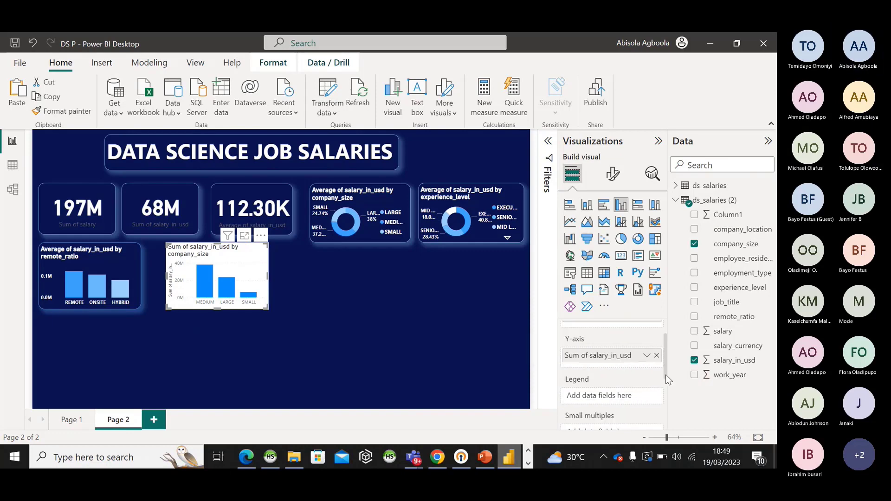
{"action": "left_click_drag", "start_coordinate": [705, 378], "coordinate": [598, 395]}
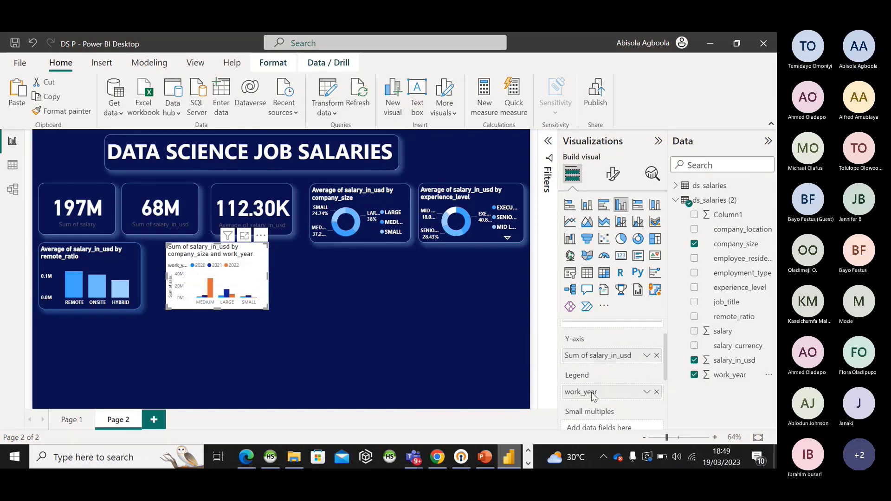
{"action": "left_click", "coordinate": [646, 357]}
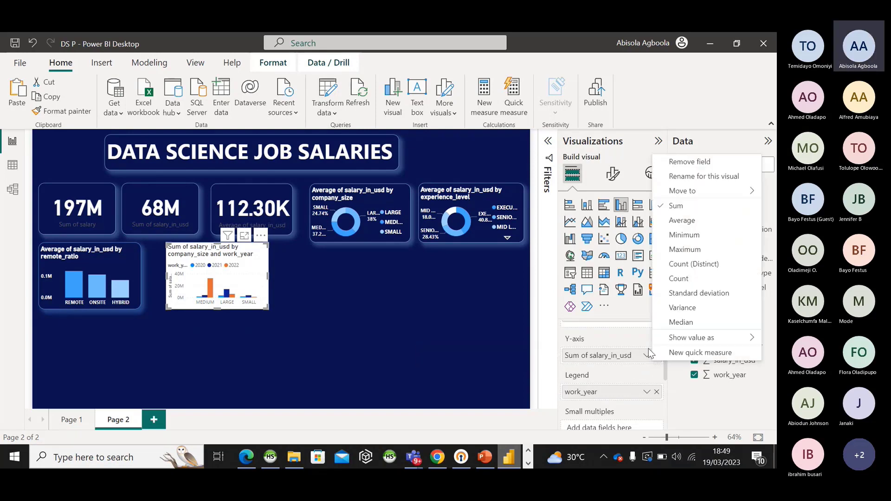
{"action": "left_click", "coordinate": [674, 221]}
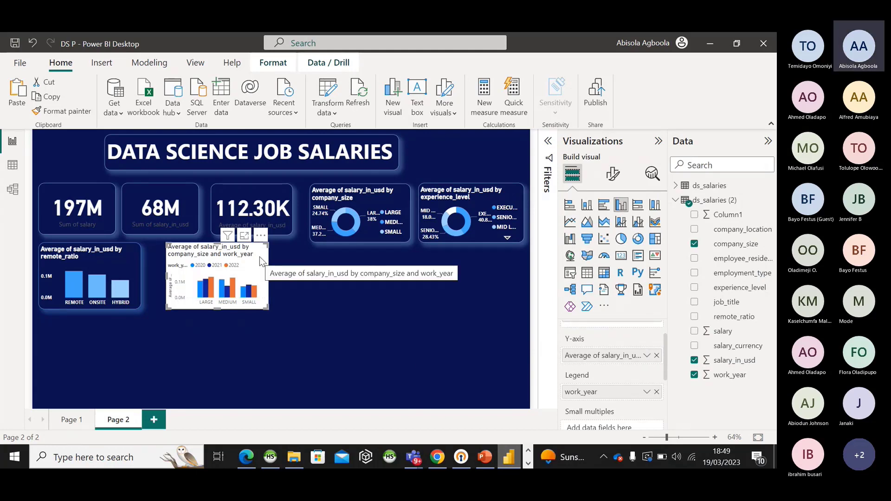
- Set the company_size chart's background colour to dark navy #09124f
{"action": "left_click", "coordinate": [613, 175]}
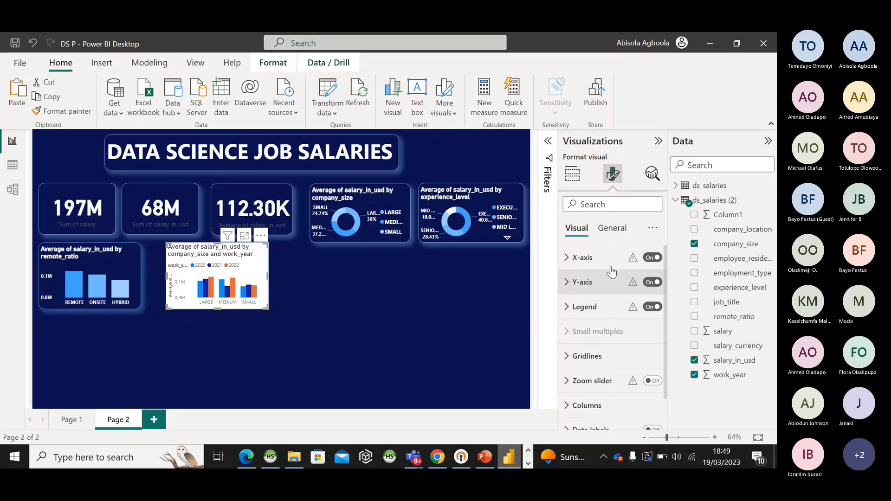
{"action": "left_click", "coordinate": [619, 229]}
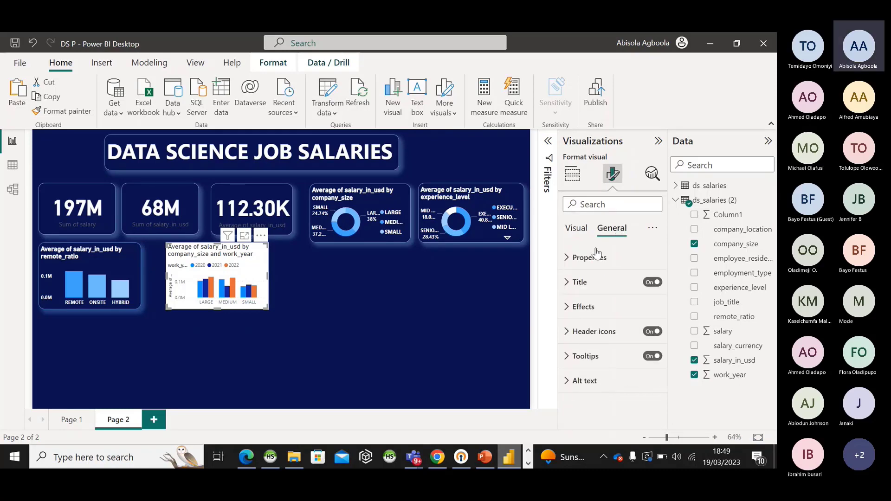
{"action": "left_click", "coordinate": [566, 307]}
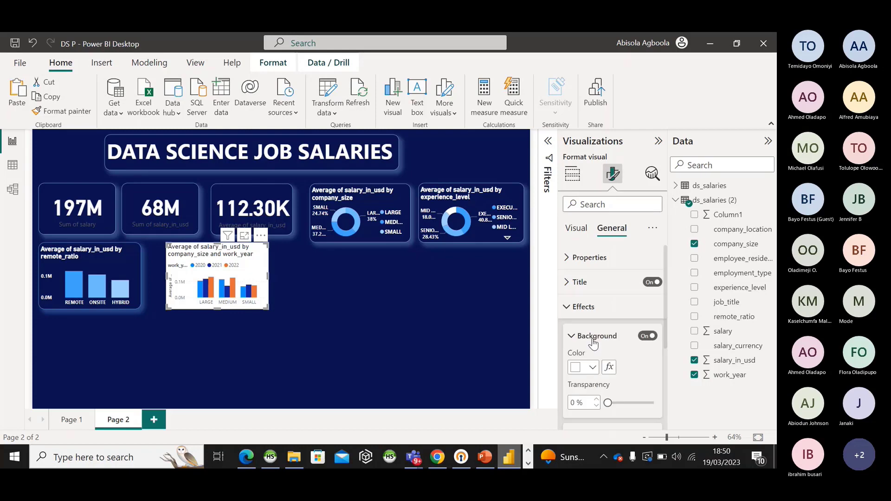
{"action": "left_click", "coordinate": [593, 368]}
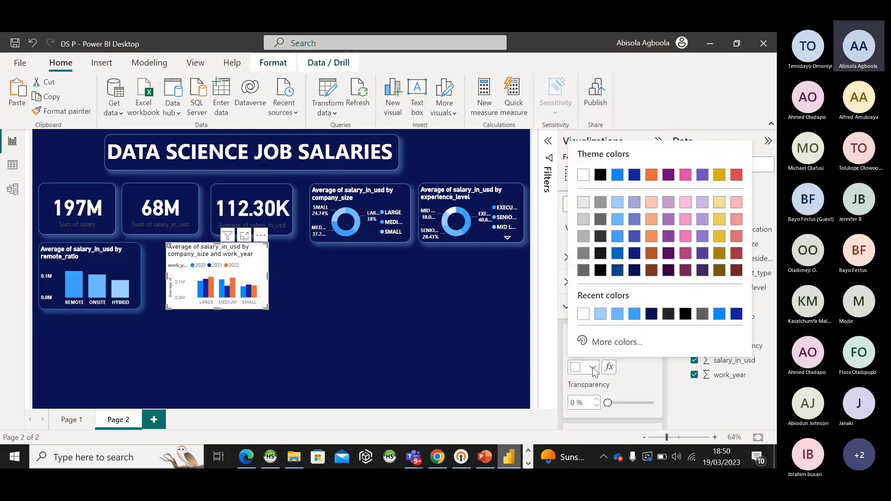
{"action": "left_click", "coordinate": [651, 314]}
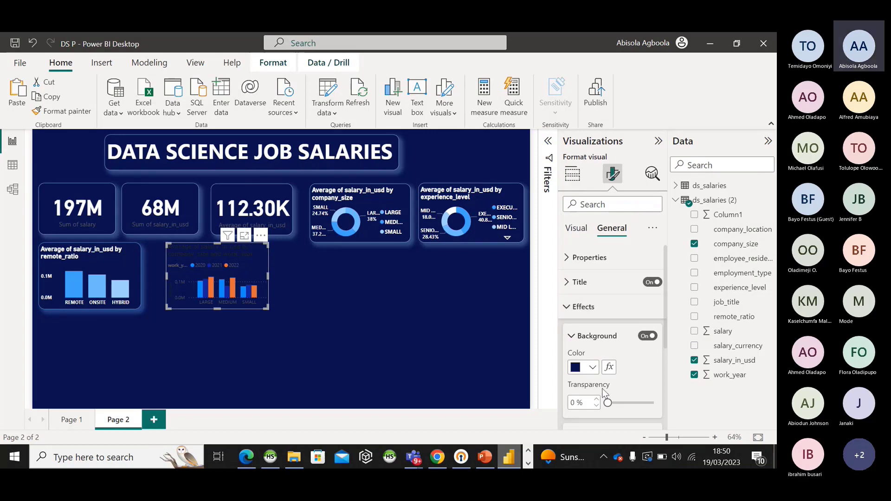
- Turn on a light blue border with rounded corners around the chart
{"action": "scroll", "coordinate": [605, 383], "scroll_direction": "down", "scroll_amount": 3}
{"action": "left_click", "coordinate": [580, 349]}
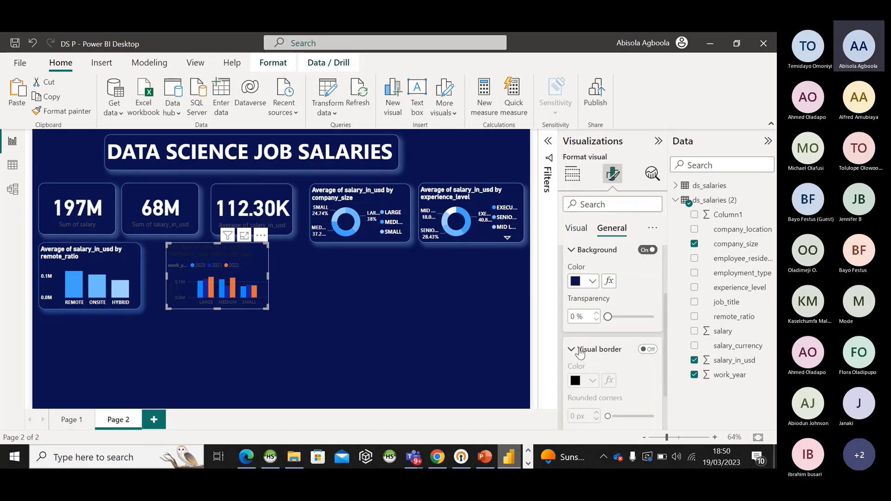
{"action": "left_click", "coordinate": [647, 350]}
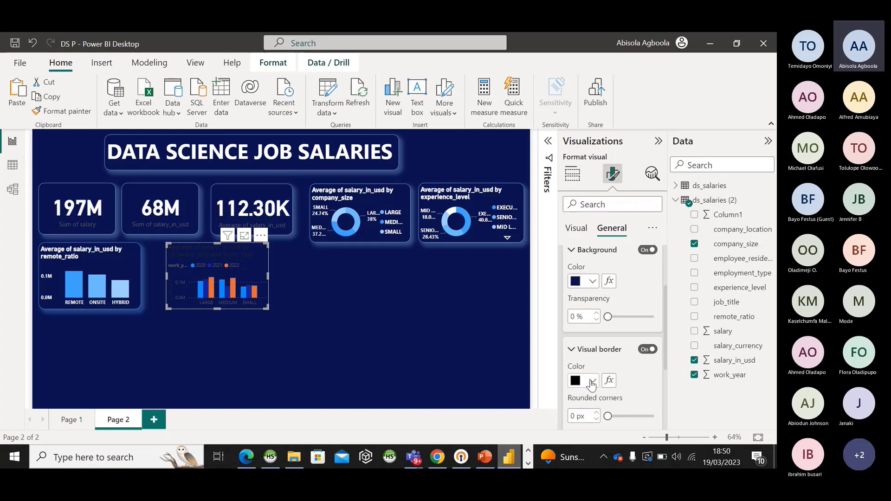
{"action": "left_click", "coordinate": [592, 382]}
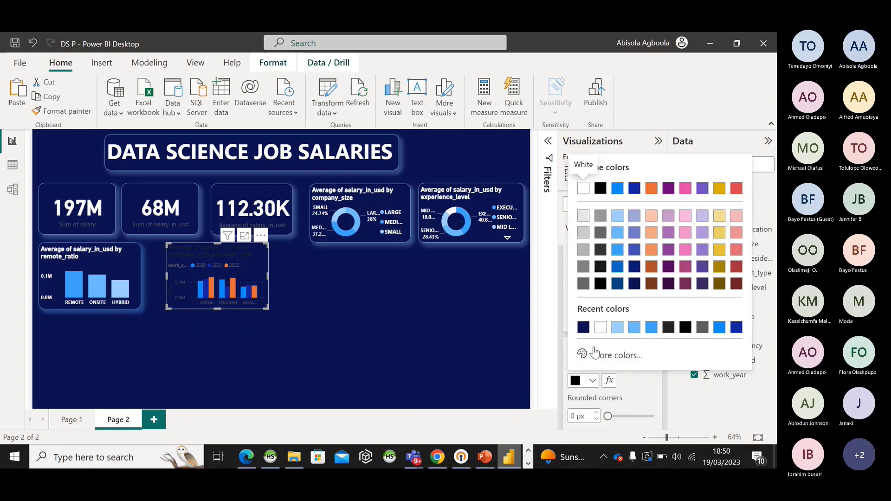
{"action": "left_click", "coordinate": [618, 328]}
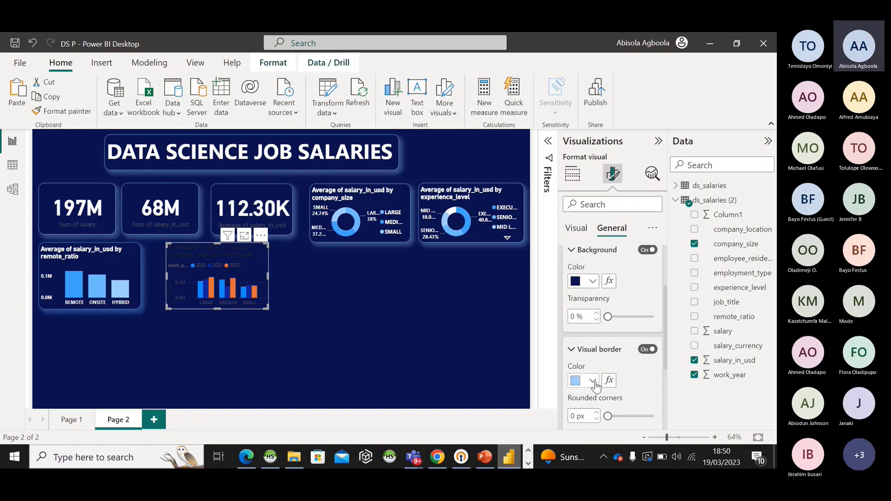
{"action": "left_click_drag", "start_coordinate": [607, 416], "coordinate": [630, 417]}
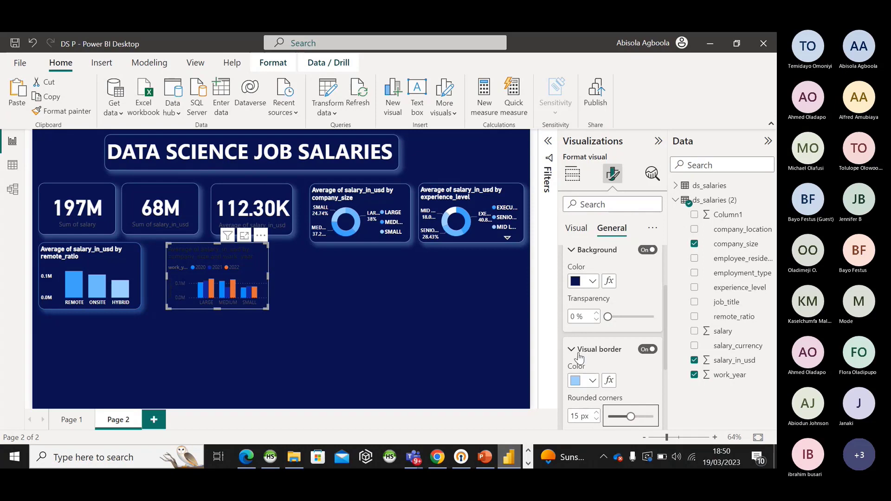
{"action": "left_click", "coordinate": [578, 354]}
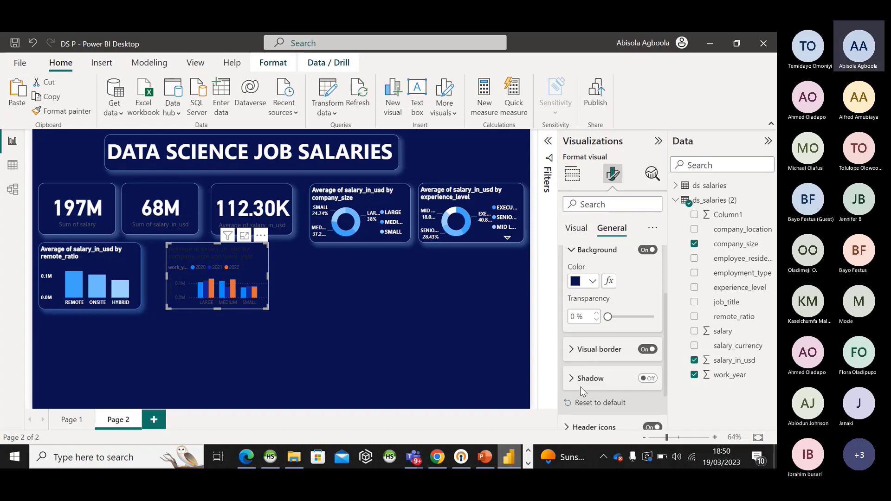
- Turn on a light blue shadow for the chart
{"action": "left_click", "coordinate": [646, 378]}
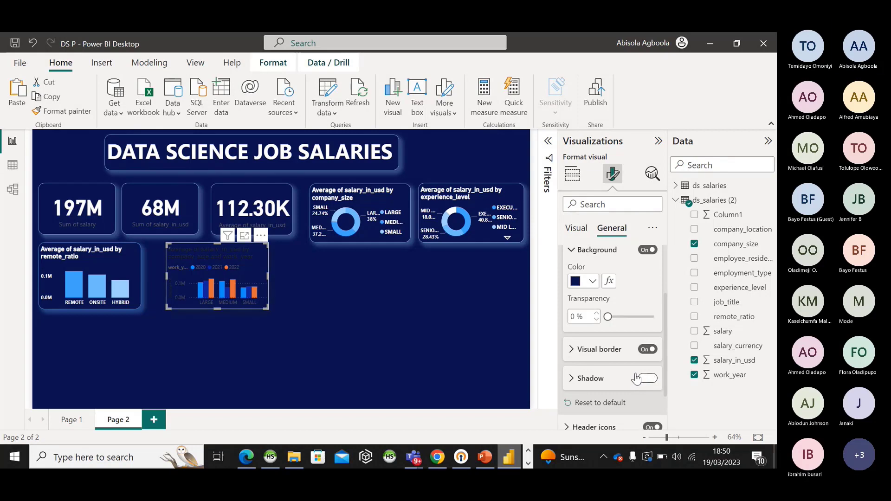
{"action": "left_click", "coordinate": [573, 379]}
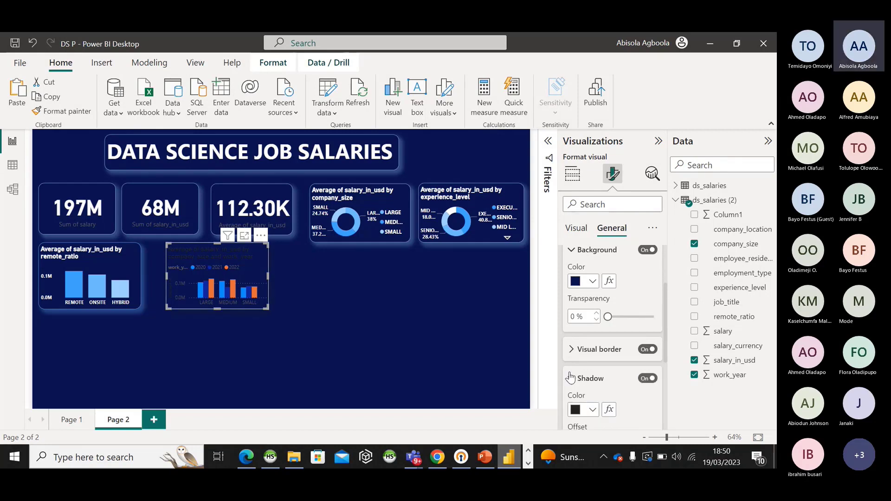
{"action": "left_click", "coordinate": [593, 409]}
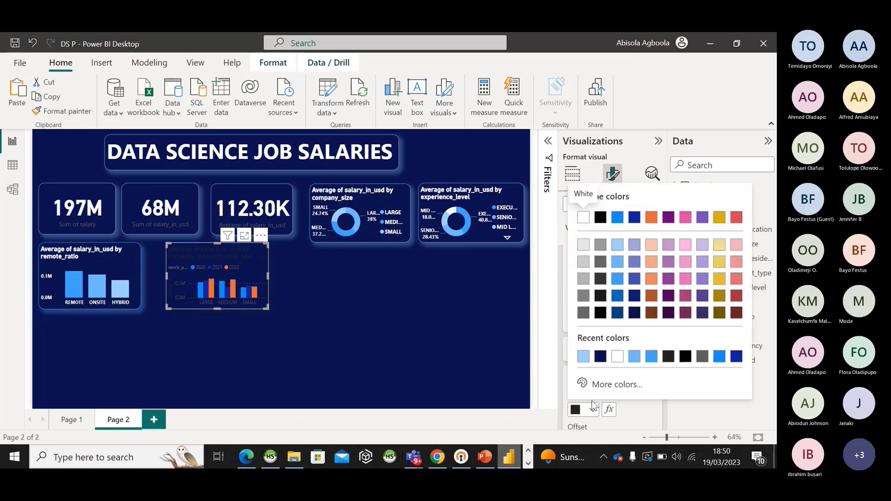
{"action": "left_click", "coordinate": [582, 357]}
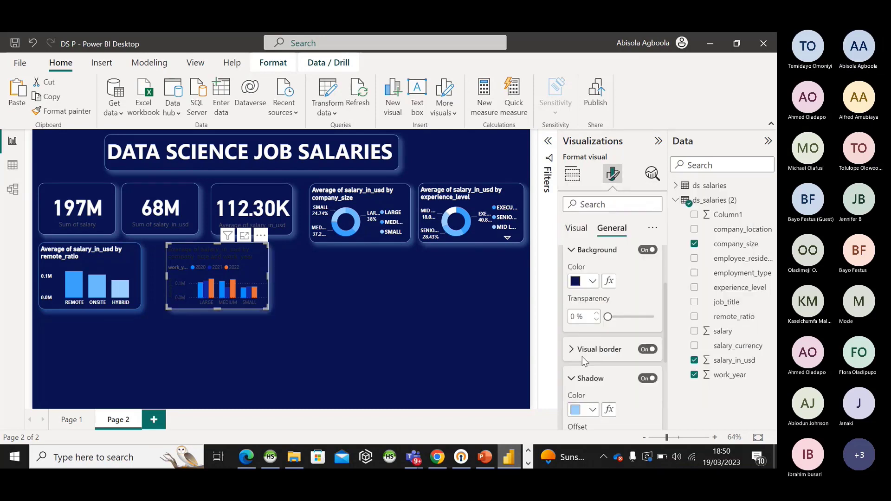
{"action": "scroll", "coordinate": [582, 357], "scroll_direction": "down", "scroll_amount": 3}
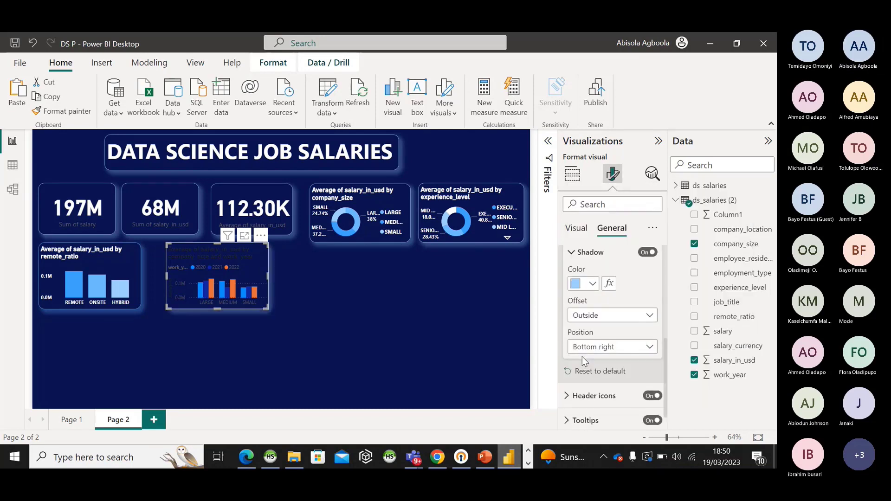
{"action": "left_click", "coordinate": [579, 254]}
{"action": "scroll", "coordinate": [587, 332], "scroll_direction": "up", "scroll_amount": 3}
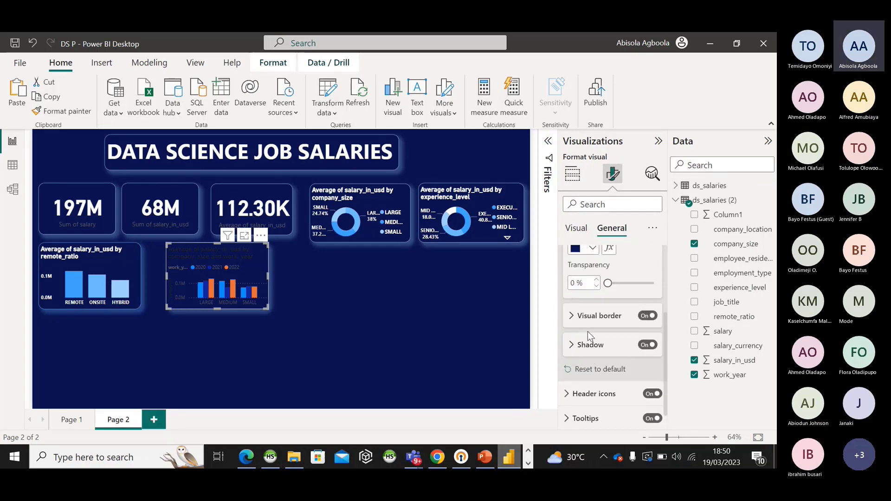
{"action": "scroll", "coordinate": [588, 335], "scroll_direction": "down", "scroll_amount": 1}
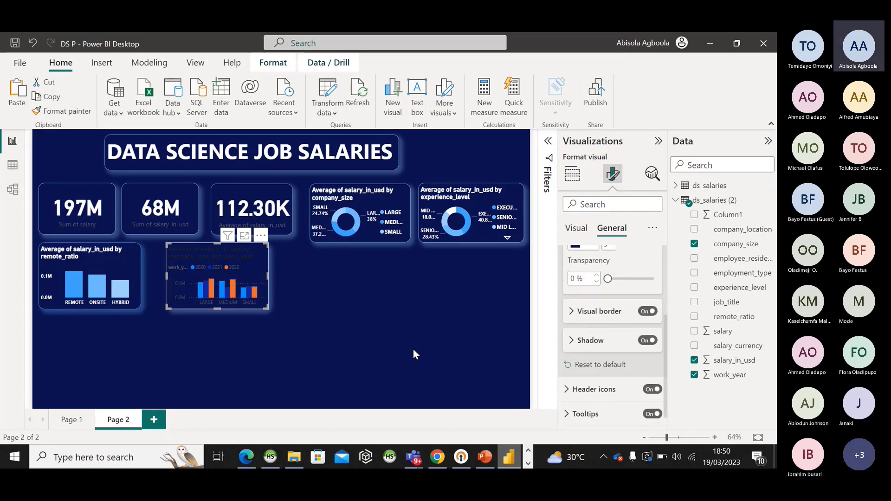
{"action": "scroll", "coordinate": [612, 292], "scroll_direction": "up", "scroll_amount": 5}
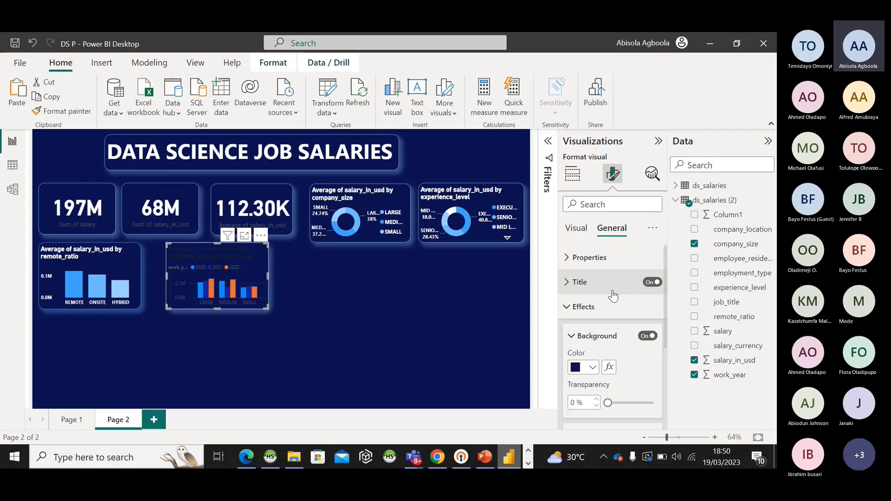
- Format the company_size chart title as bold with white (#FFFFFF) text
{"action": "left_click", "coordinate": [565, 309]}
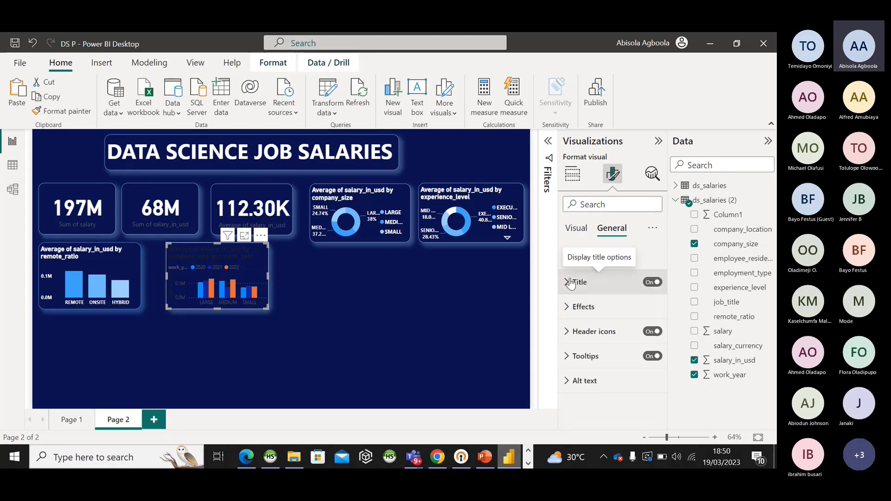
{"action": "left_click", "coordinate": [568, 282]}
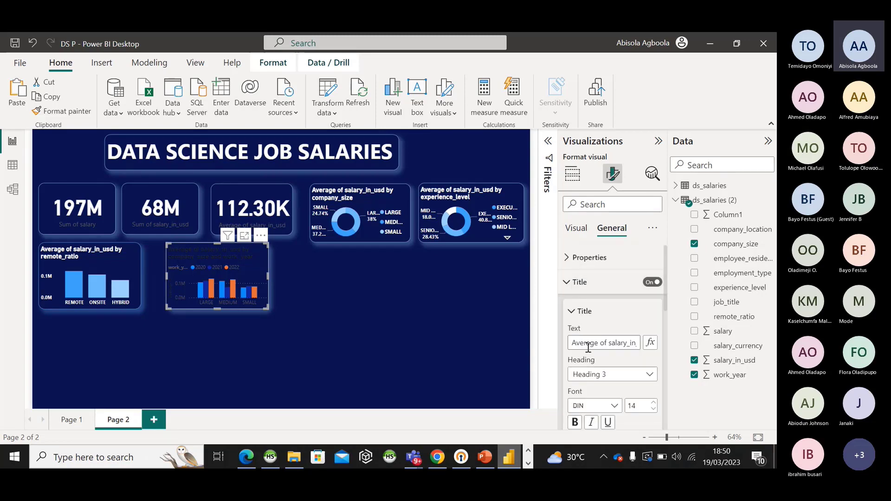
{"action": "left_click", "coordinate": [575, 423]}
{"action": "scroll", "coordinate": [574, 425], "scroll_direction": "down", "scroll_amount": 1}
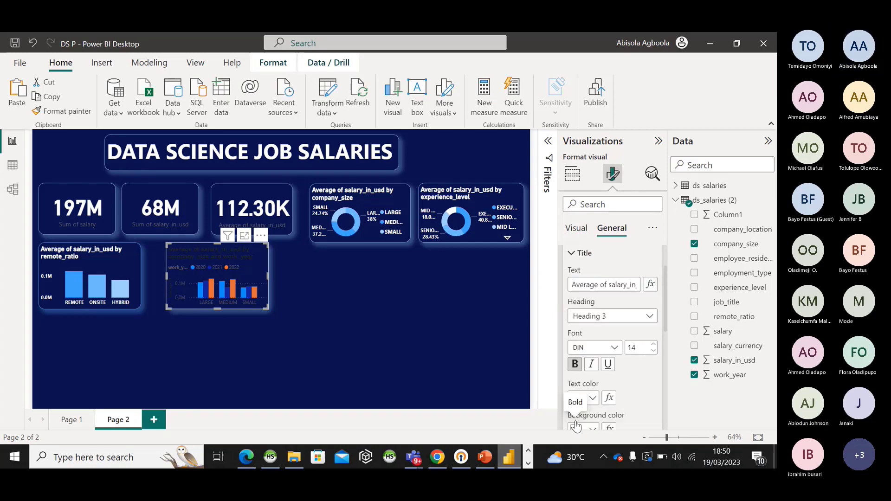
{"action": "scroll", "coordinate": [575, 425], "scroll_direction": "down", "scroll_amount": 1}
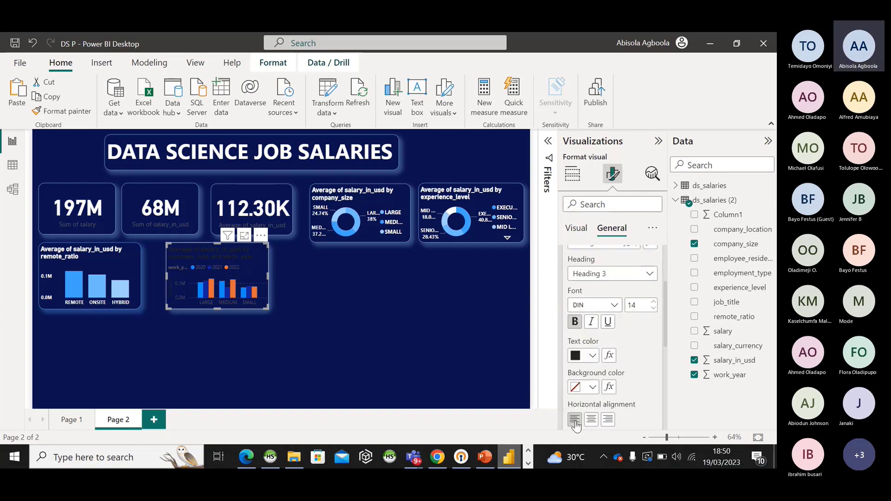
{"action": "left_click", "coordinate": [592, 355]}
{"action": "left_click", "coordinate": [614, 305]}
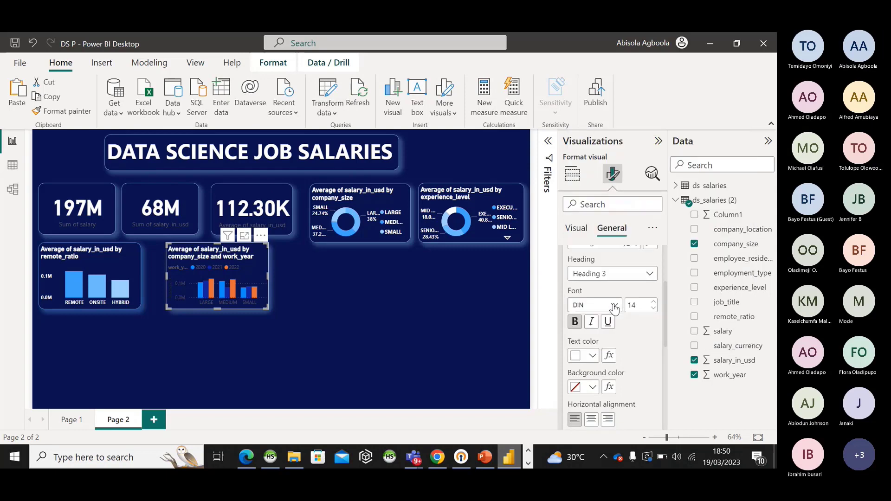
{"action": "scroll", "coordinate": [601, 343], "scroll_direction": "down", "scroll_amount": 1}
{"action": "scroll", "coordinate": [601, 343], "scroll_direction": "up", "scroll_amount": 5}
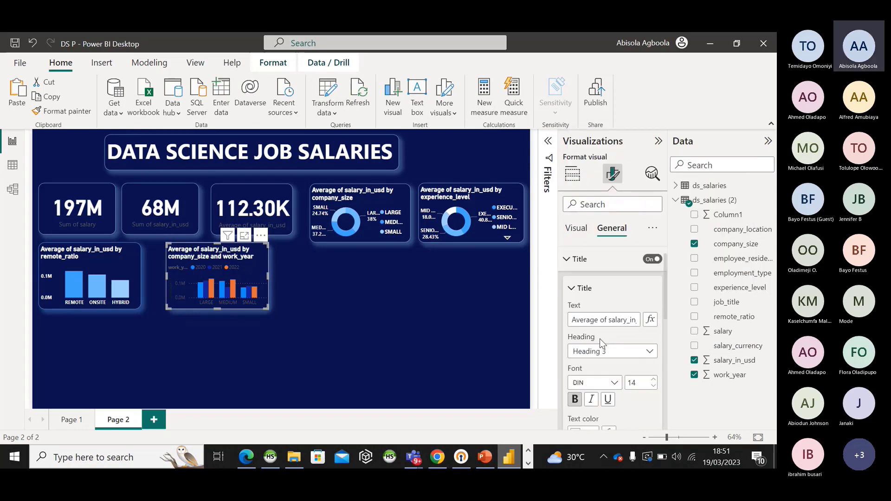
{"action": "left_click", "coordinate": [576, 287]}
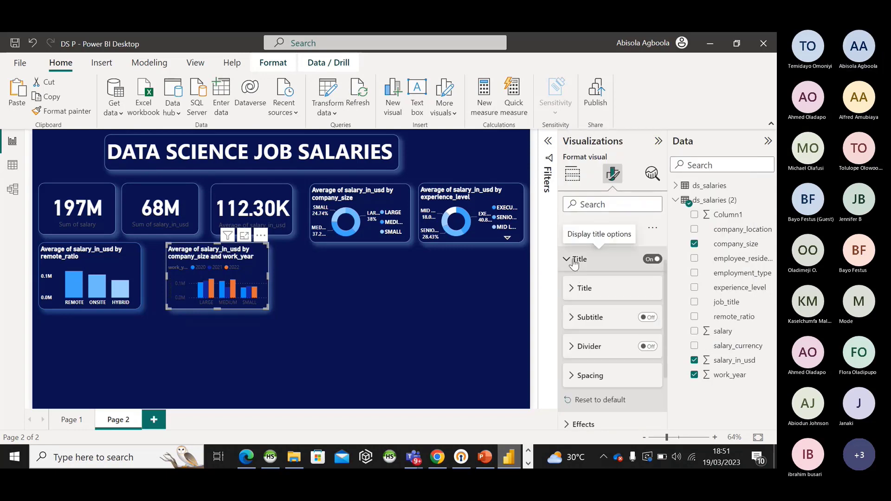
{"action": "left_click", "coordinate": [575, 259]}
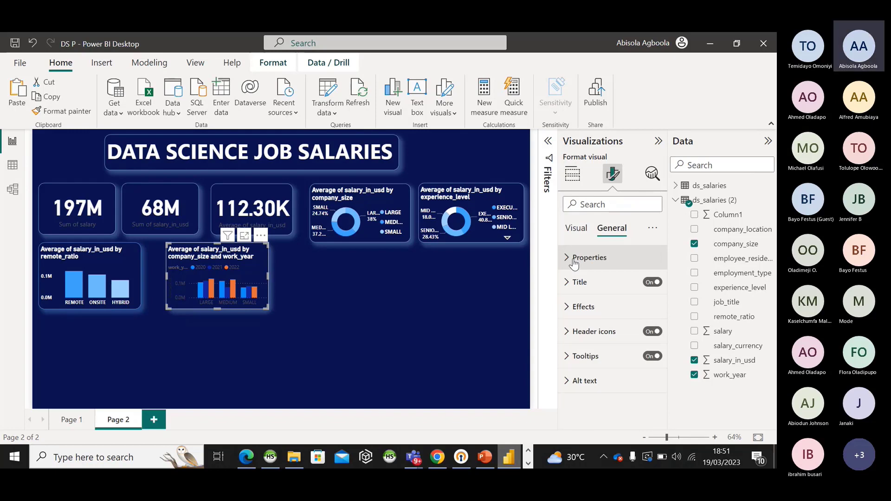
- Make the x-axis labels bold white and enlarge the chart so LARGE, MEDIUM, SMALL fit
{"action": "left_click", "coordinate": [575, 231]}
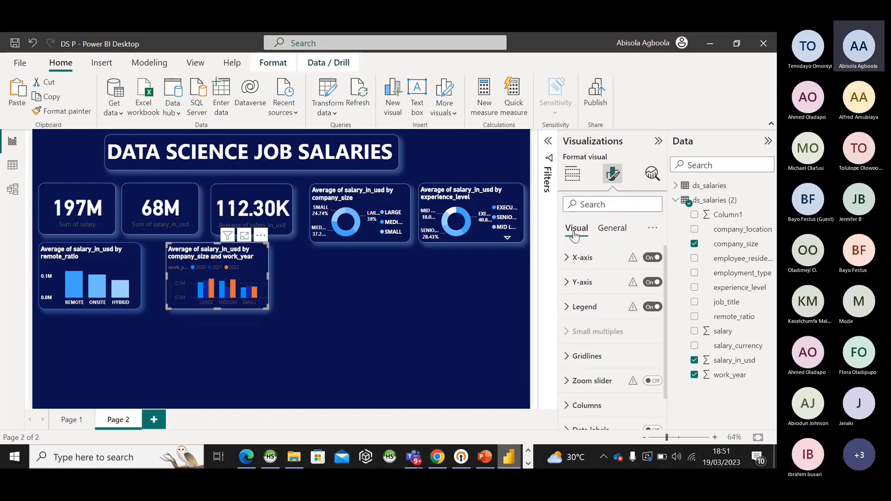
{"action": "left_click", "coordinate": [571, 259]}
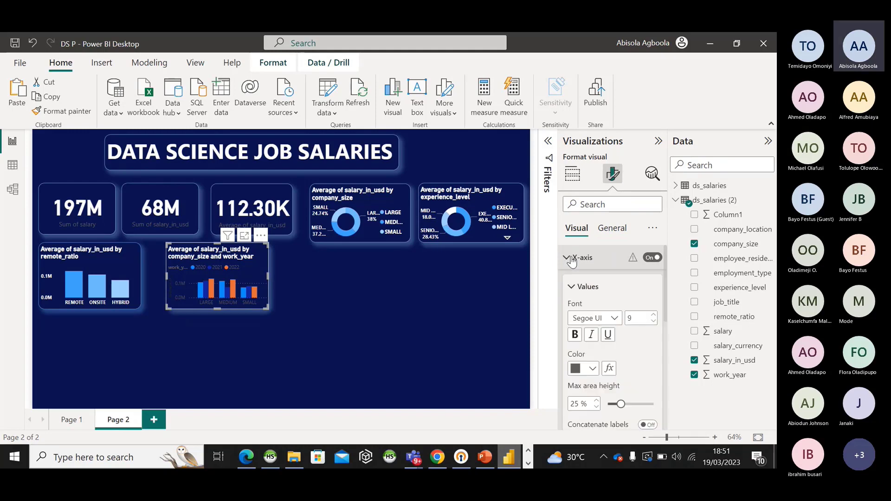
{"action": "left_click", "coordinate": [593, 370]}
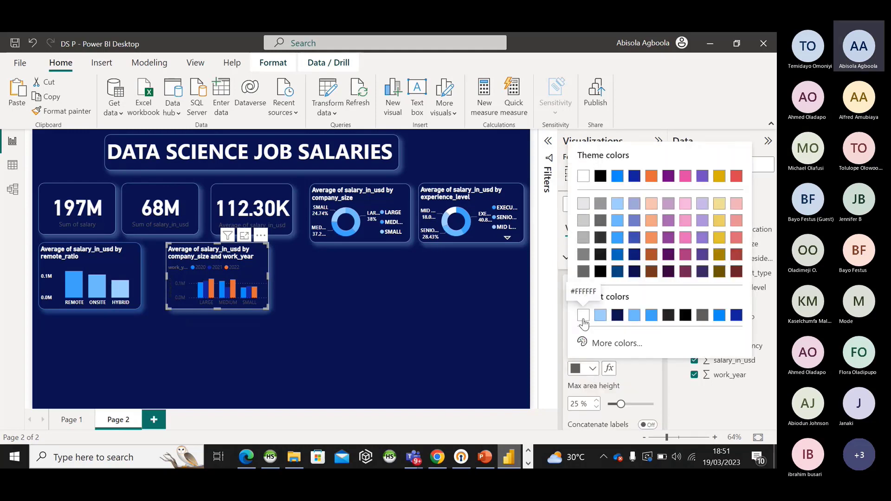
{"action": "left_click", "coordinate": [581, 314]}
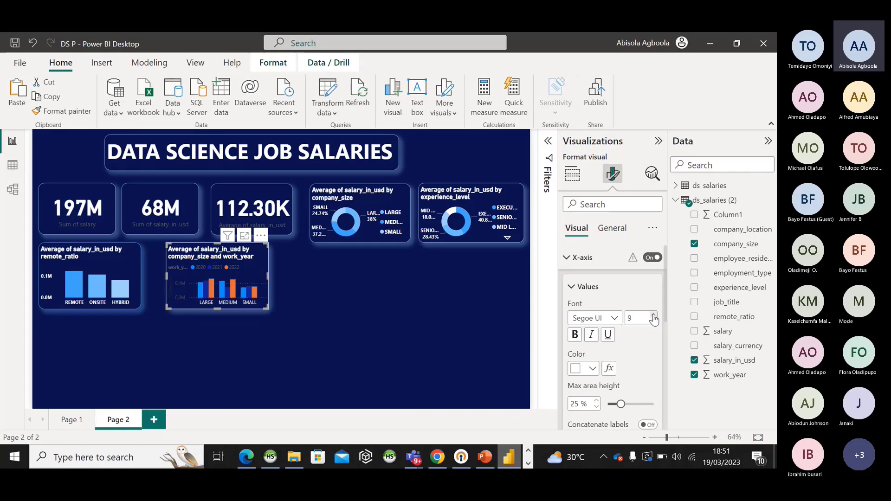
{"action": "left_click", "coordinate": [575, 335]}
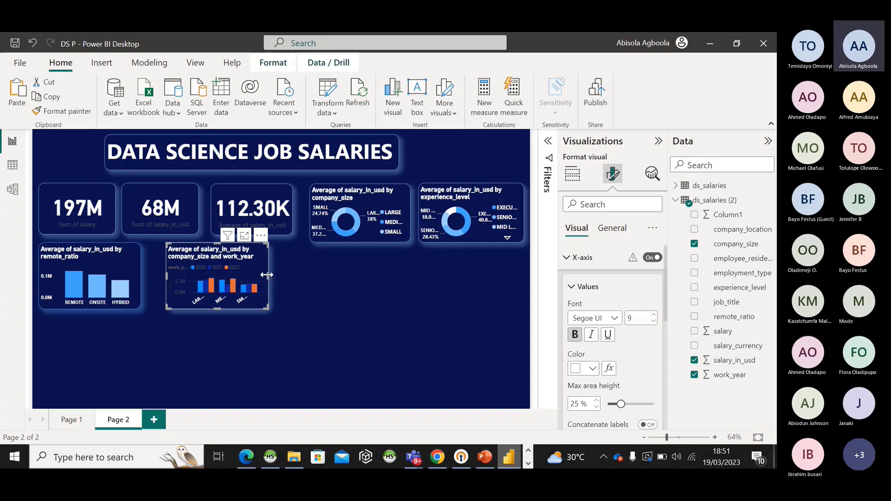
{"action": "left_click_drag", "start_coordinate": [267, 275], "coordinate": [274, 275]}
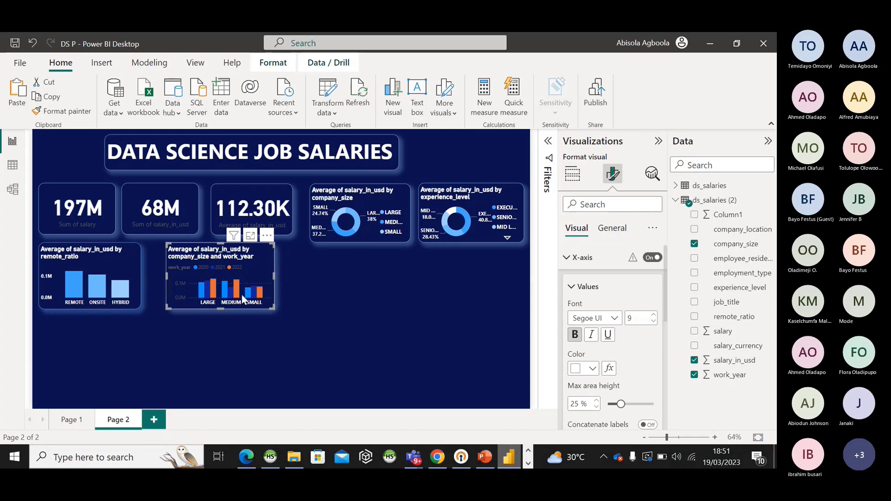
{"action": "left_click_drag", "start_coordinate": [222, 308], "coordinate": [223, 310]}
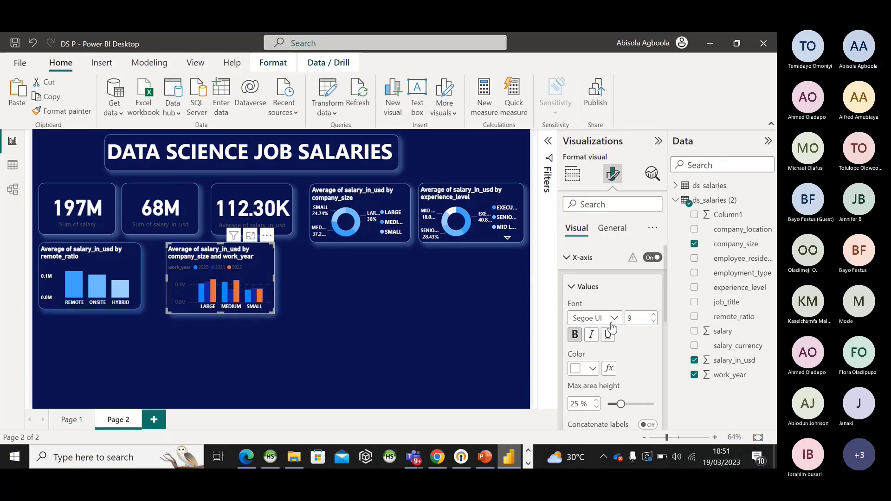
- Set the y-axis value label colour to white (#FFFFFF)
{"action": "left_click", "coordinate": [575, 287]}
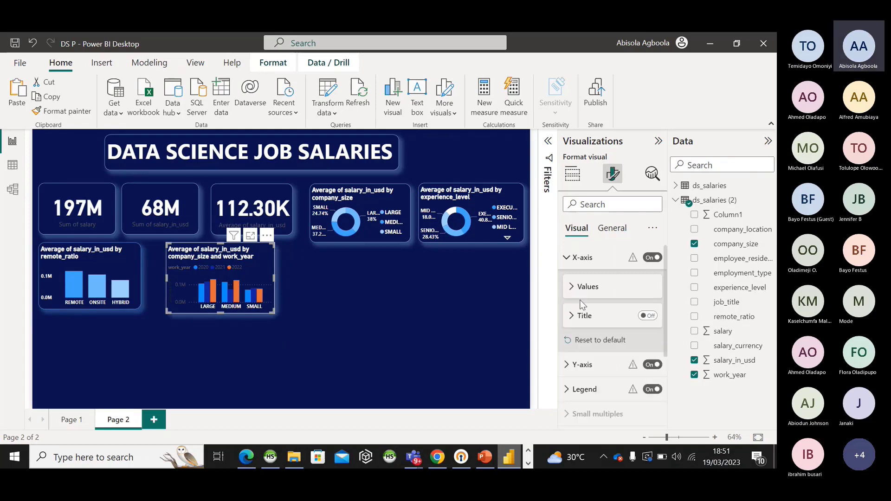
{"action": "left_click", "coordinate": [570, 258]}
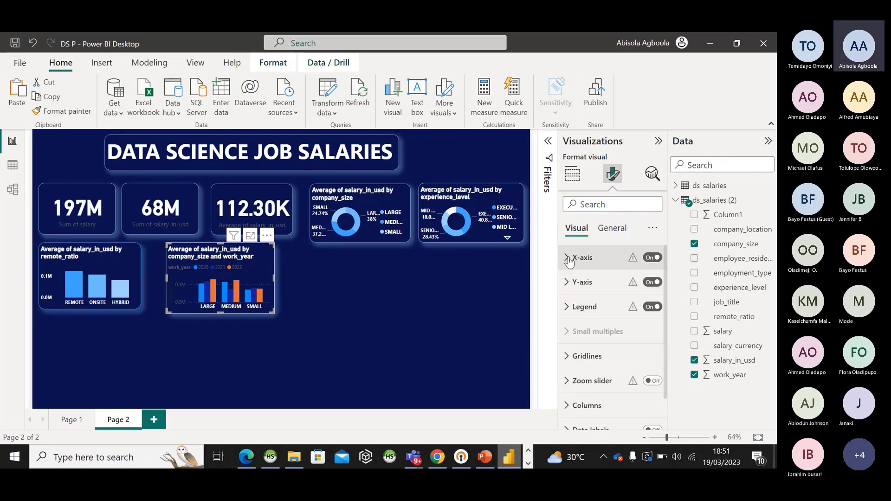
{"action": "left_click", "coordinate": [570, 288]}
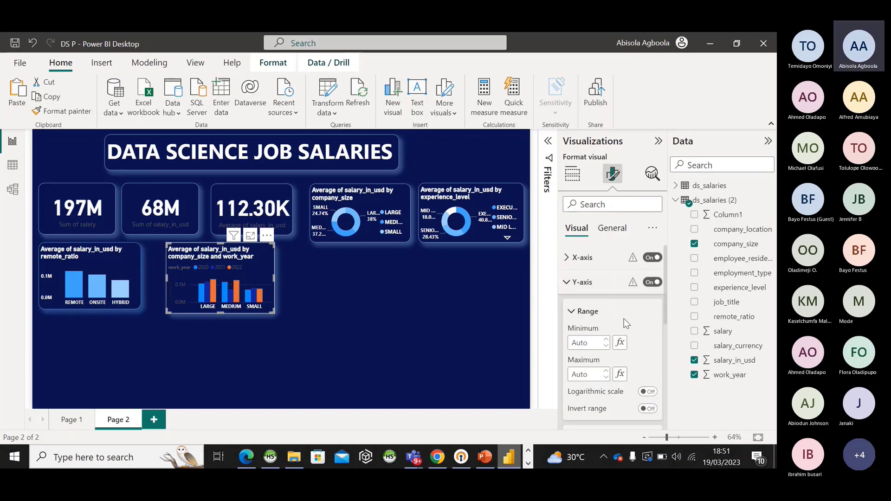
{"action": "scroll", "coordinate": [619, 357], "scroll_direction": "down", "scroll_amount": 3}
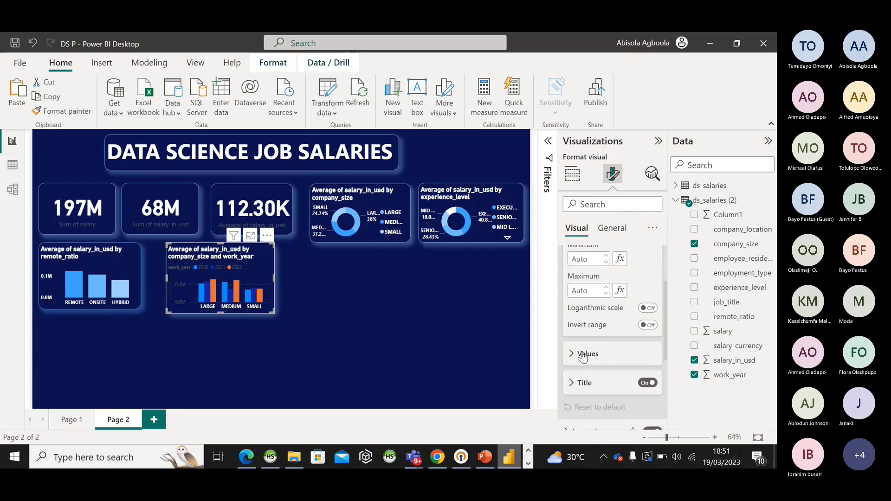
{"action": "left_click", "coordinate": [583, 356]}
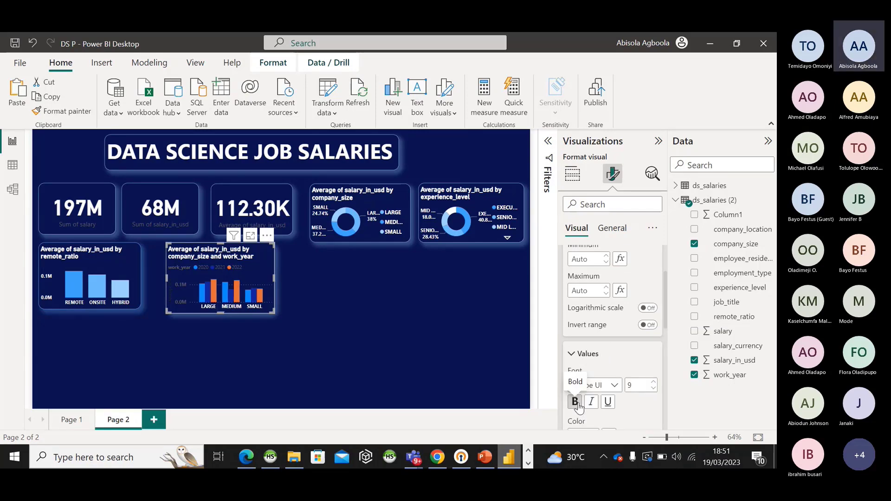
{"action": "scroll", "coordinate": [578, 407], "scroll_direction": "down", "scroll_amount": 3}
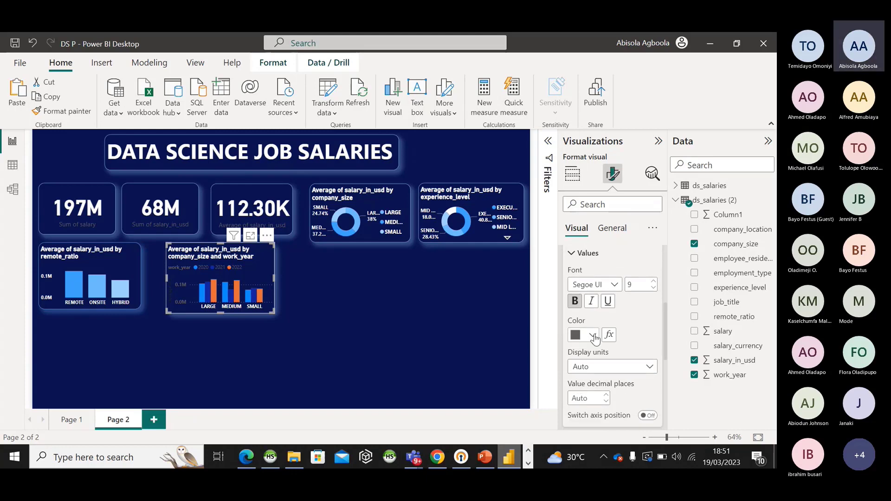
{"action": "left_click", "coordinate": [594, 335]}
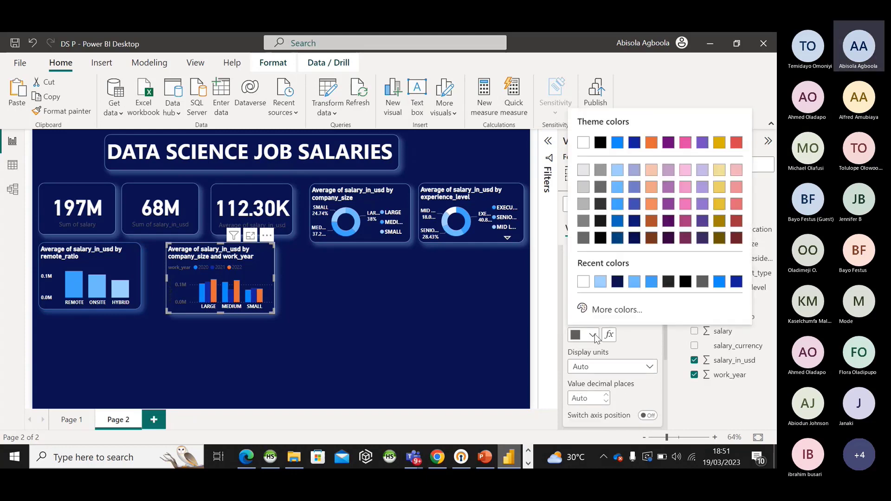
{"action": "left_click", "coordinate": [583, 282]}
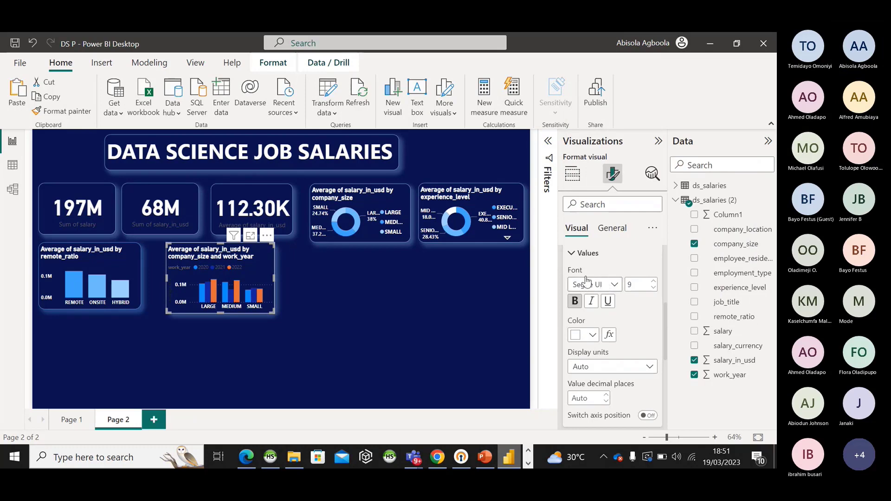
{"action": "left_click", "coordinate": [584, 253]}
{"action": "scroll", "coordinate": [581, 257], "scroll_direction": "up", "scroll_amount": 3}
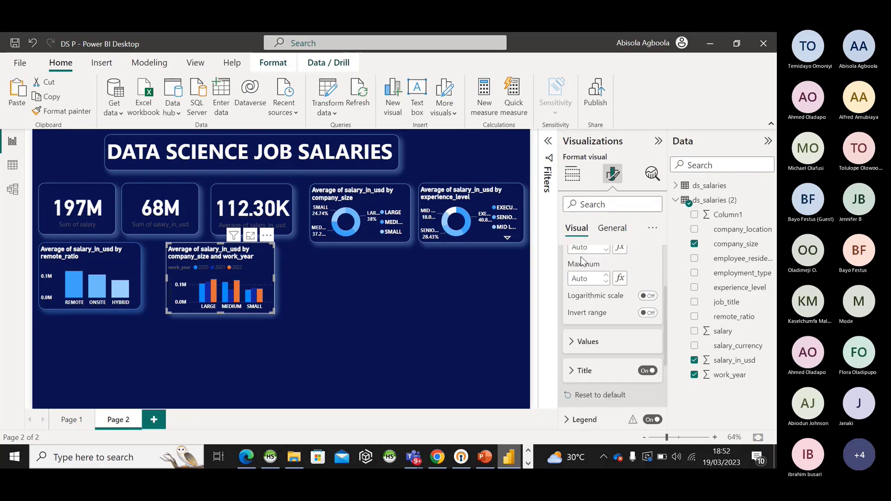
{"action": "scroll", "coordinate": [581, 257], "scroll_direction": "up", "scroll_amount": 3}
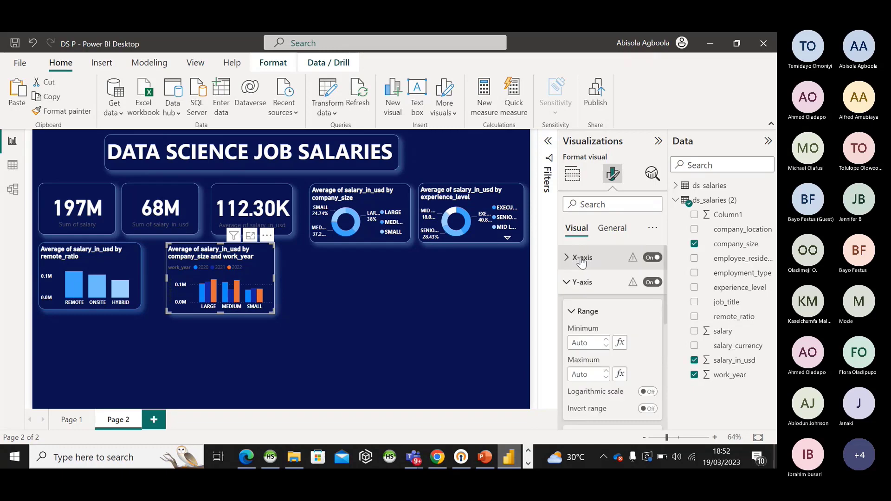
- Make the 2020, 2021, 2022 legend text bold white and hide the work_year legend title
{"action": "left_click", "coordinate": [583, 282]}
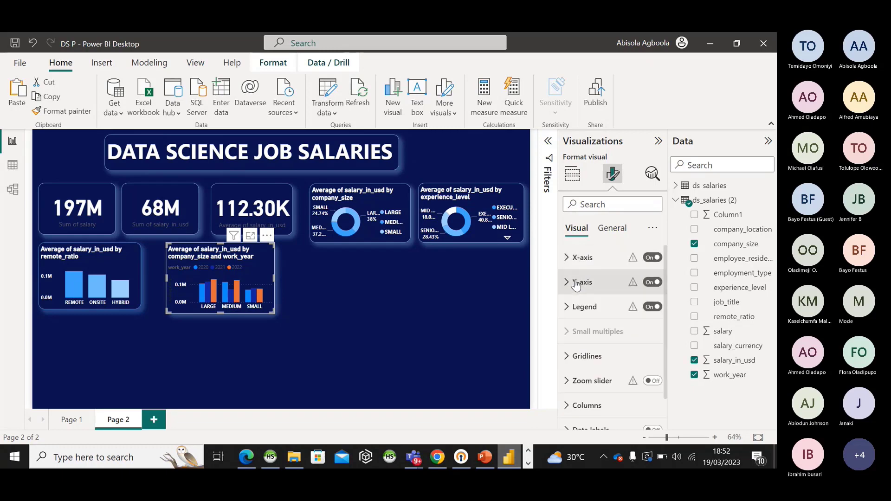
{"action": "left_click", "coordinate": [584, 306]}
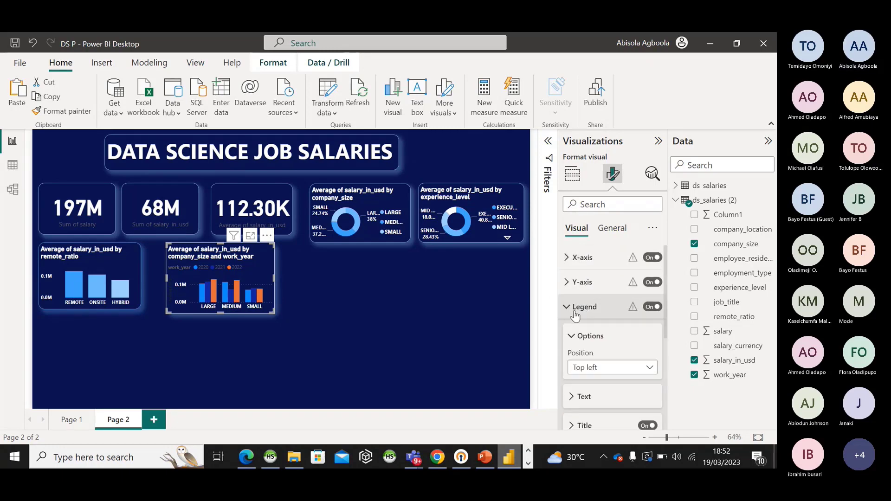
{"action": "left_click", "coordinate": [576, 397]}
{"action": "scroll", "coordinate": [576, 402], "scroll_direction": "down", "scroll_amount": 3}
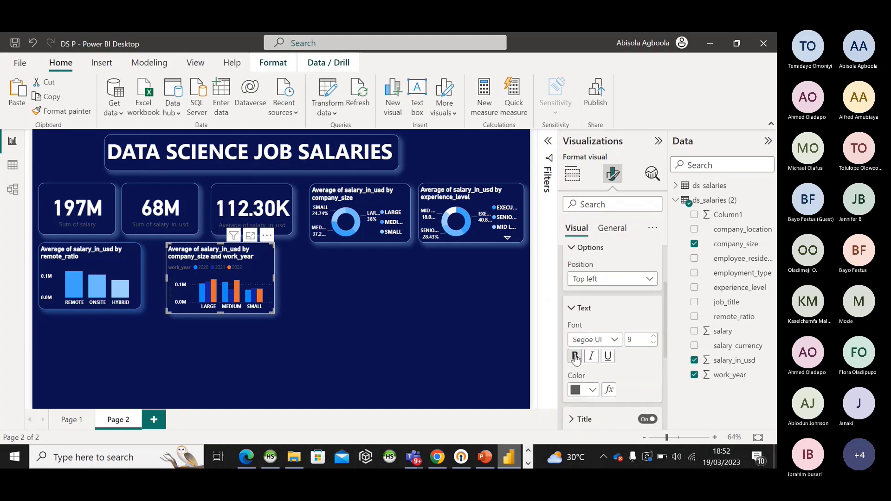
{"action": "left_click", "coordinate": [575, 356]}
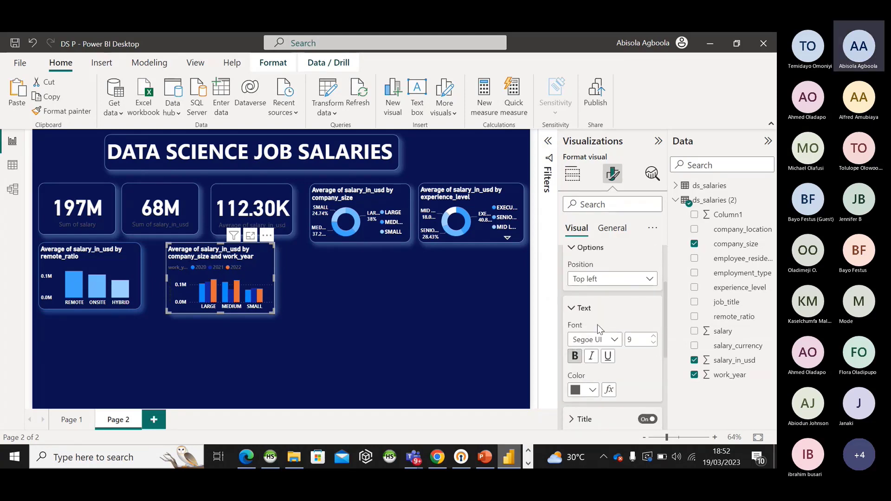
{"action": "scroll", "coordinate": [597, 325], "scroll_direction": "up", "scroll_amount": 2}
{"action": "scroll", "coordinate": [598, 325], "scroll_direction": "down", "scroll_amount": 2}
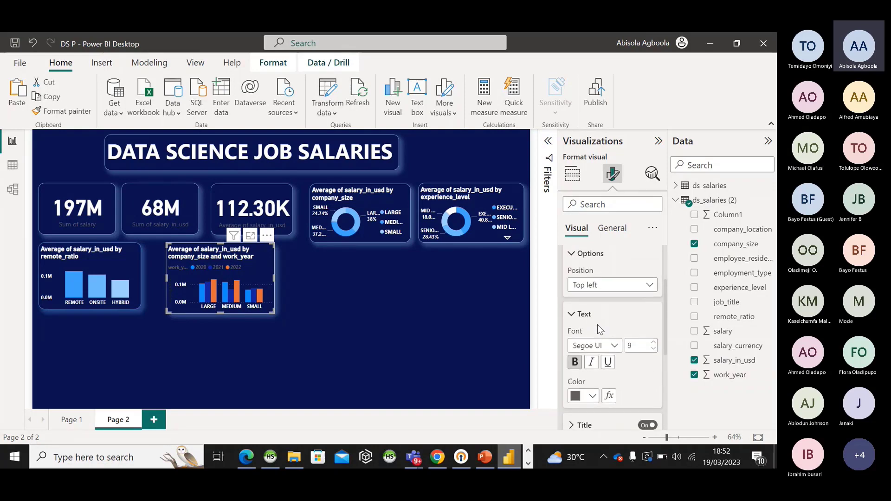
{"action": "left_click", "coordinate": [592, 396]}
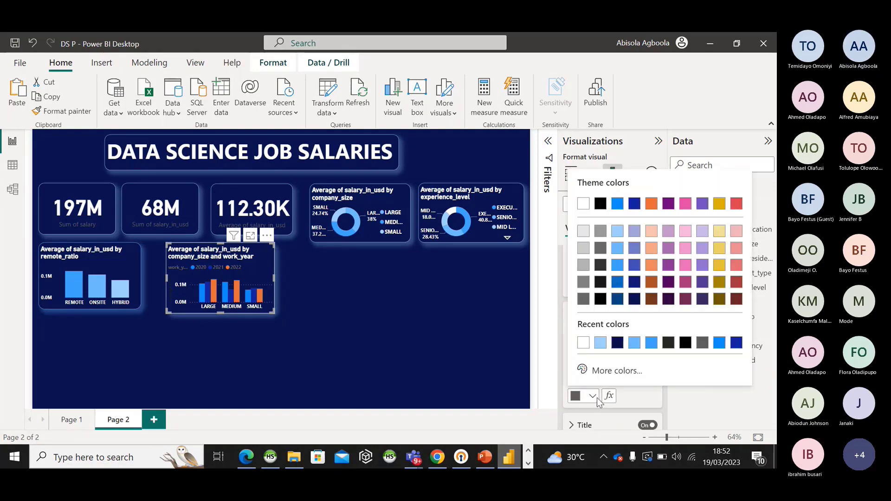
{"action": "left_click", "coordinate": [580, 202]}
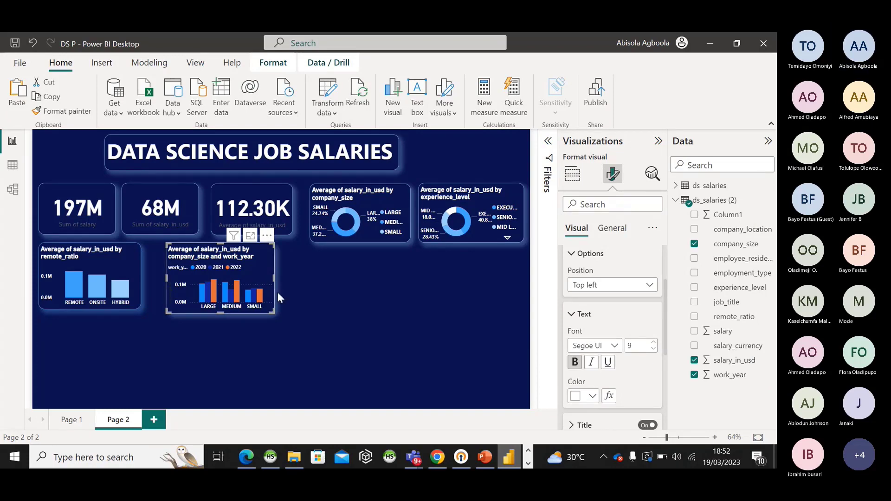
{"action": "scroll", "coordinate": [600, 347], "scroll_direction": "down", "scroll_amount": 1}
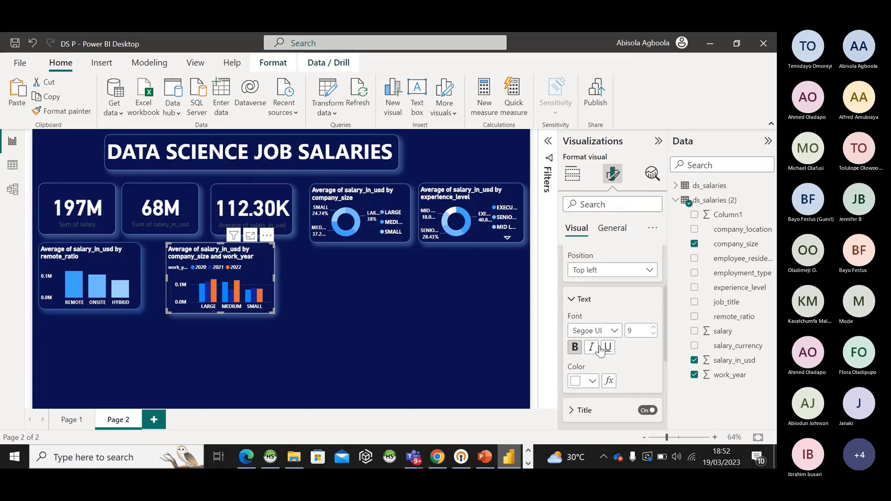
{"action": "scroll", "coordinate": [600, 346], "scroll_direction": "down", "scroll_amount": 1}
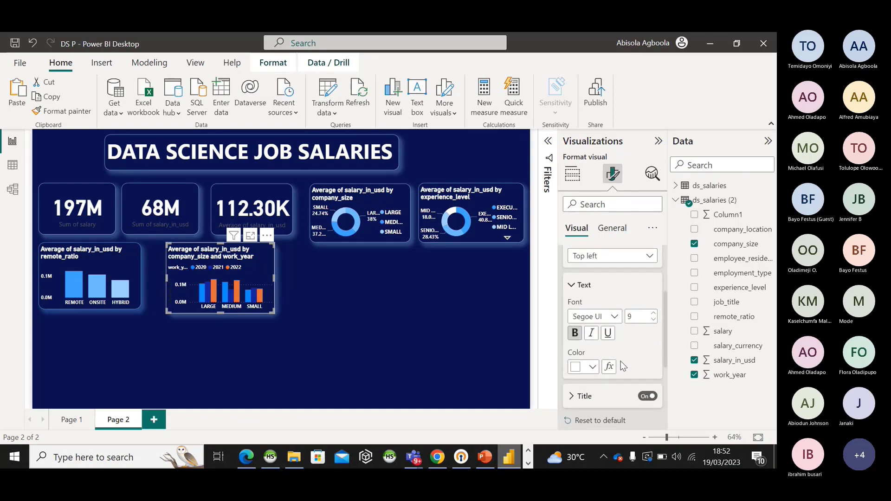
{"action": "left_click", "coordinate": [650, 398]}
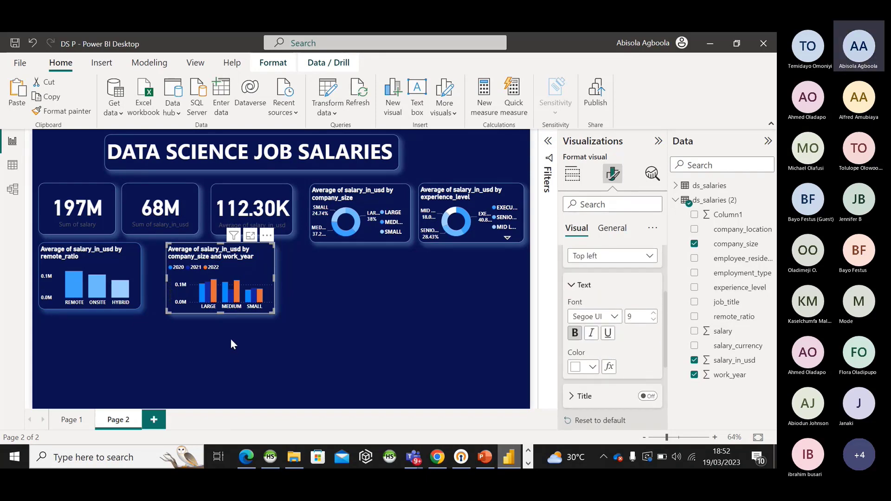
{"action": "scroll", "coordinate": [630, 374], "scroll_direction": "up", "scroll_amount": 2}
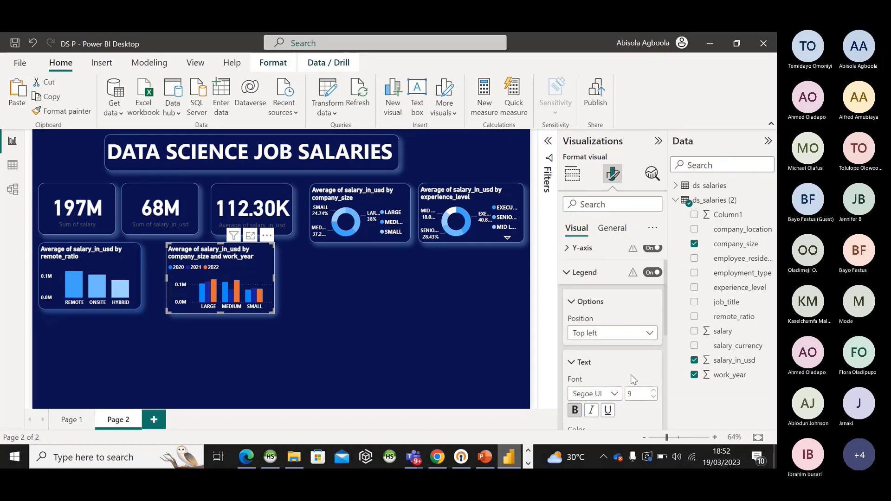
{"action": "left_click", "coordinate": [572, 278]}
{"action": "left_click", "coordinate": [586, 321]}
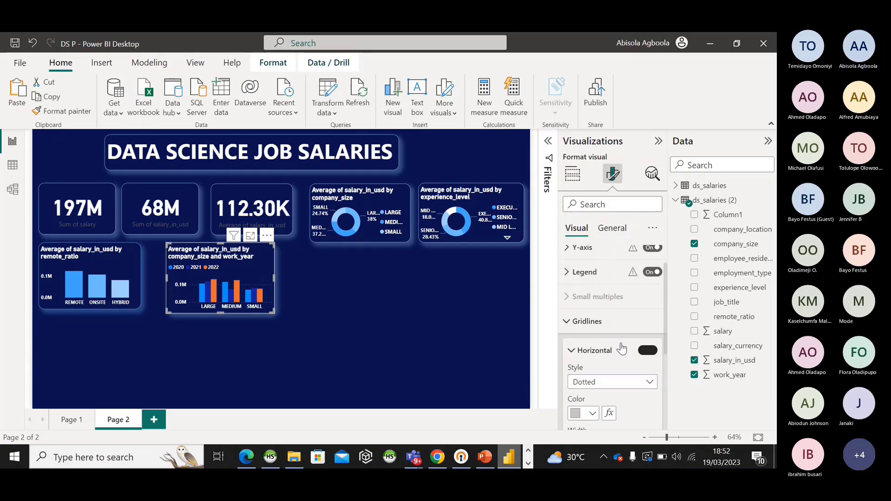
{"action": "left_click", "coordinate": [576, 327]}
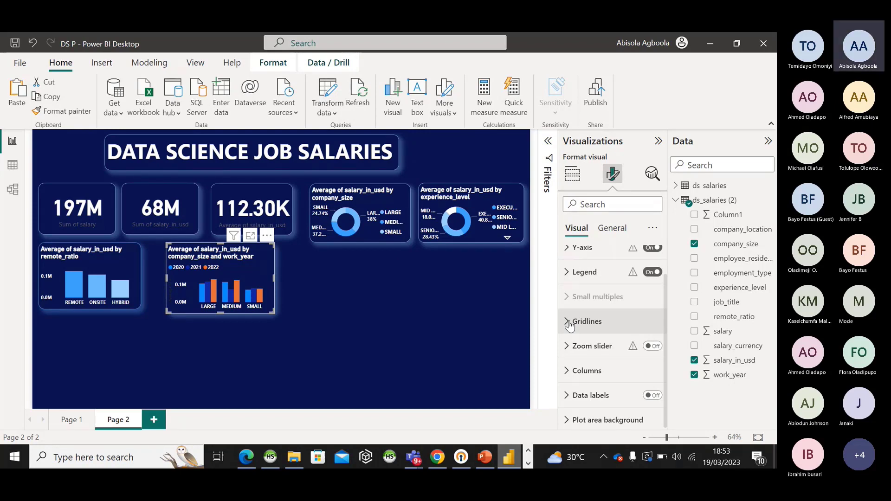
- Colour the 2020 columns bright blue, 2021 light blue and 2022 very light blue
{"action": "left_click", "coordinate": [573, 371]}
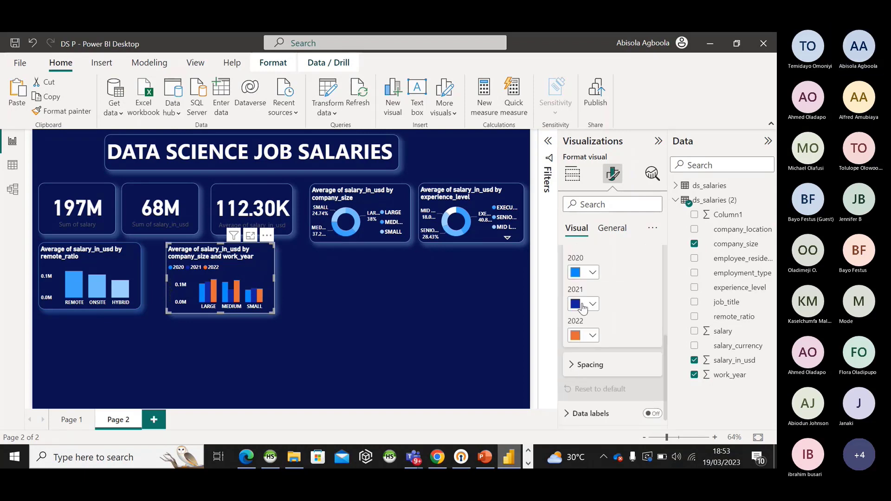
{"action": "left_click", "coordinate": [593, 273]}
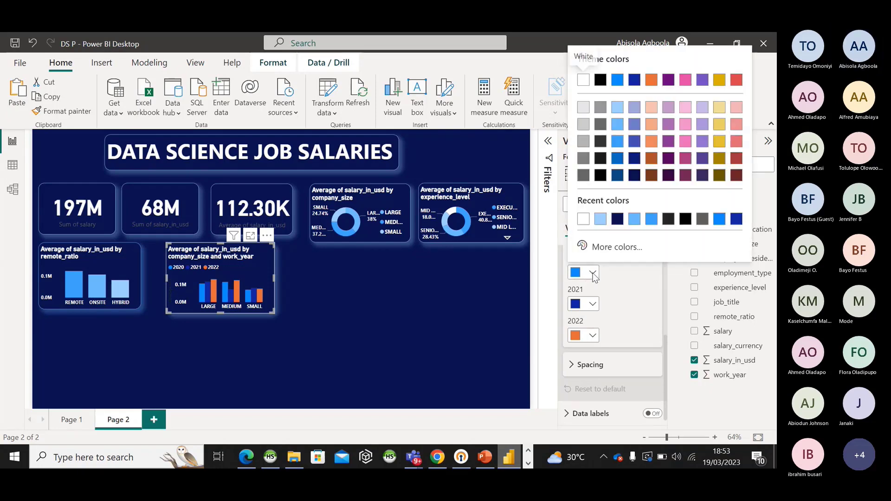
{"action": "left_click", "coordinate": [617, 142]}
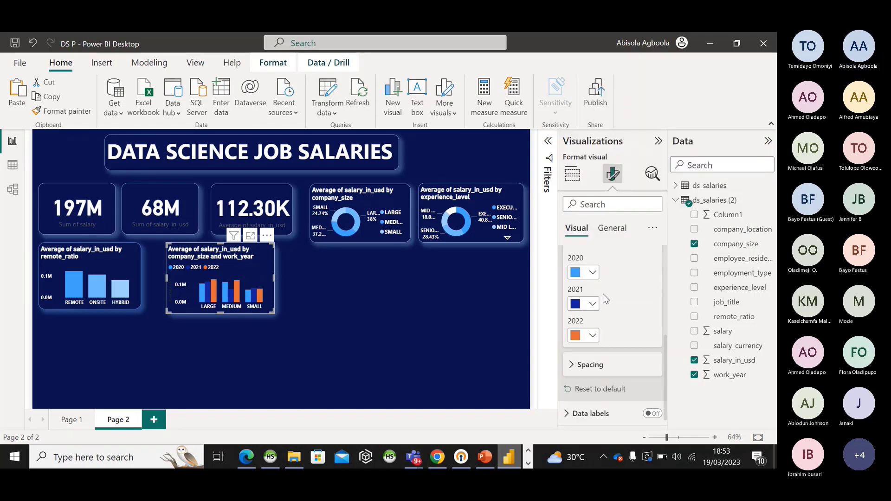
{"action": "left_click", "coordinate": [594, 304]}
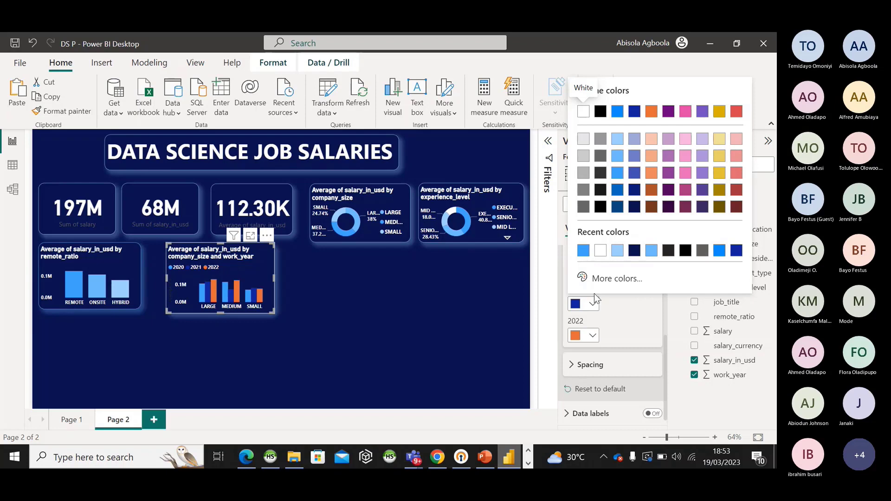
{"action": "left_click", "coordinate": [617, 161]}
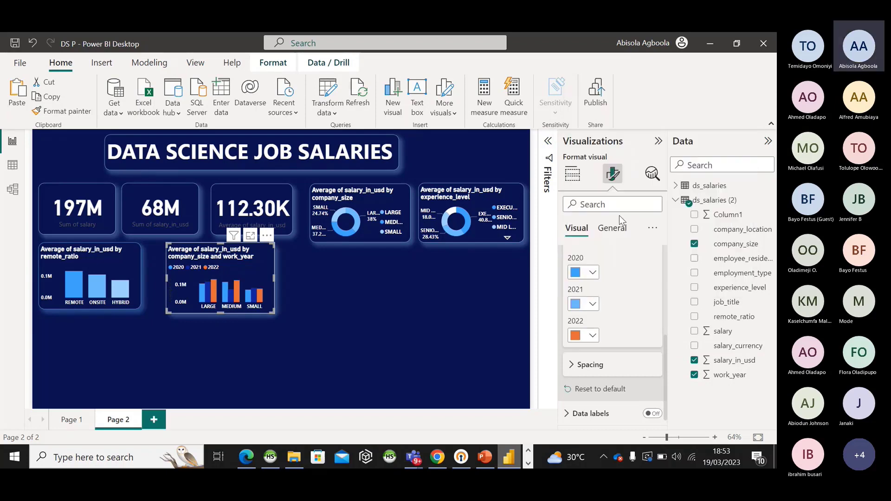
{"action": "left_click", "coordinate": [592, 334]}
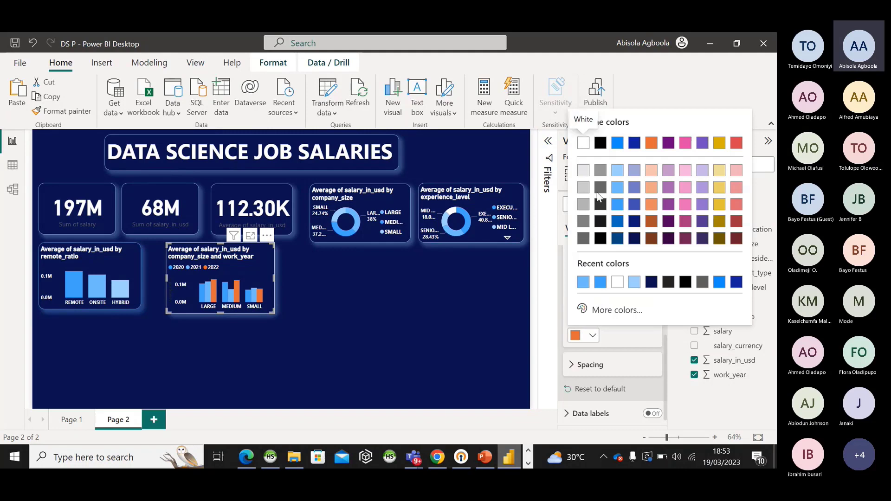
{"action": "left_click", "coordinate": [617, 171]}
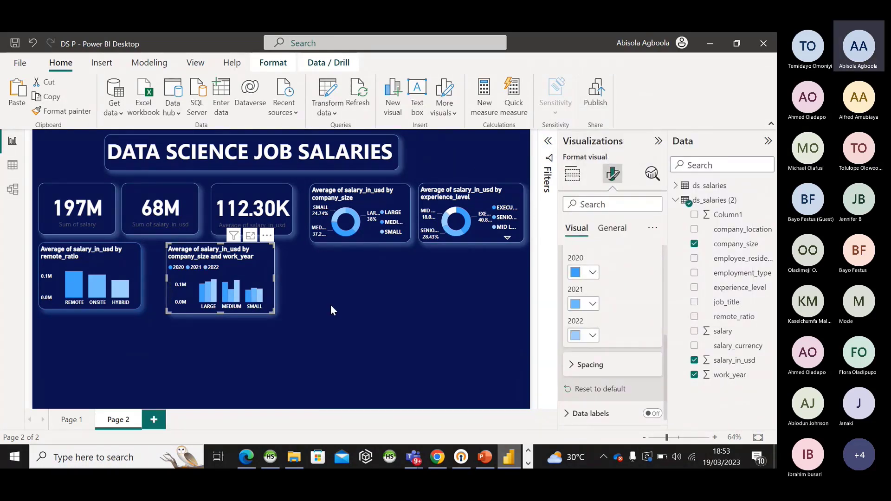
- Nudge the company_size and experience_level donut charts slightly left to align with the cards
{"action": "mouse_move", "coordinate": [215, 301]}
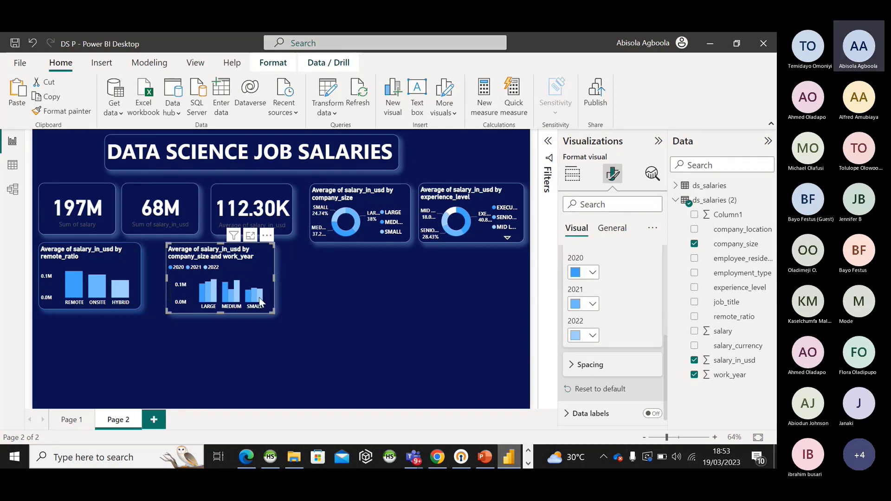
{"action": "mouse_move", "coordinate": [253, 295]}
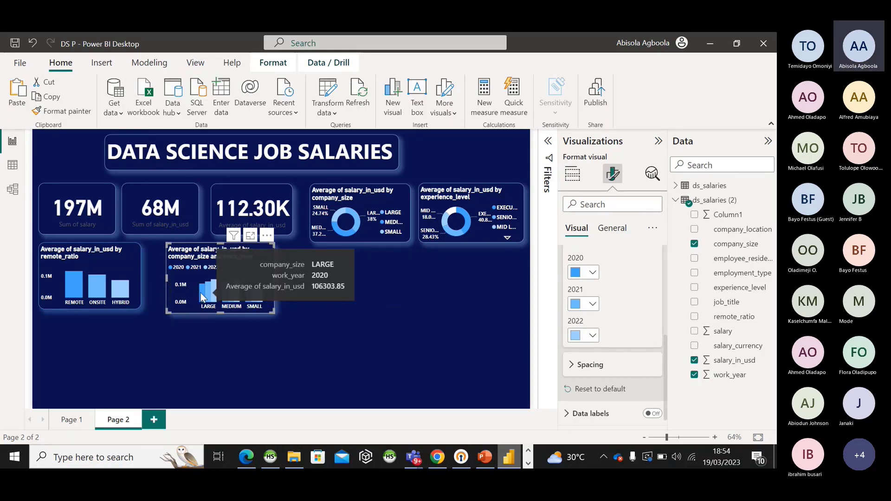
{"action": "left_click", "coordinate": [334, 314]}
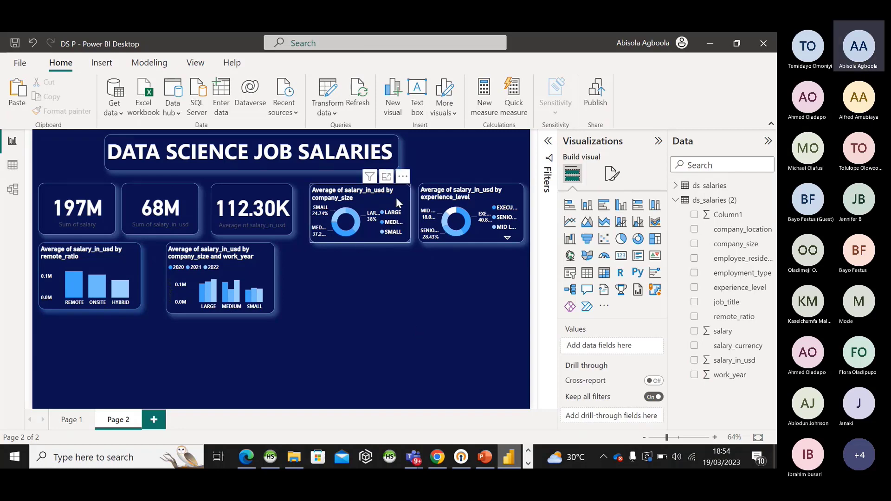
{"action": "mouse_move", "coordinate": [393, 196]}
{"action": "left_mouse_down"}
{"action": "mouse_move", "coordinate": [381, 197]}
{"action": "mouse_move", "coordinate": [391, 195]}
{"action": "left_mouse_up"}
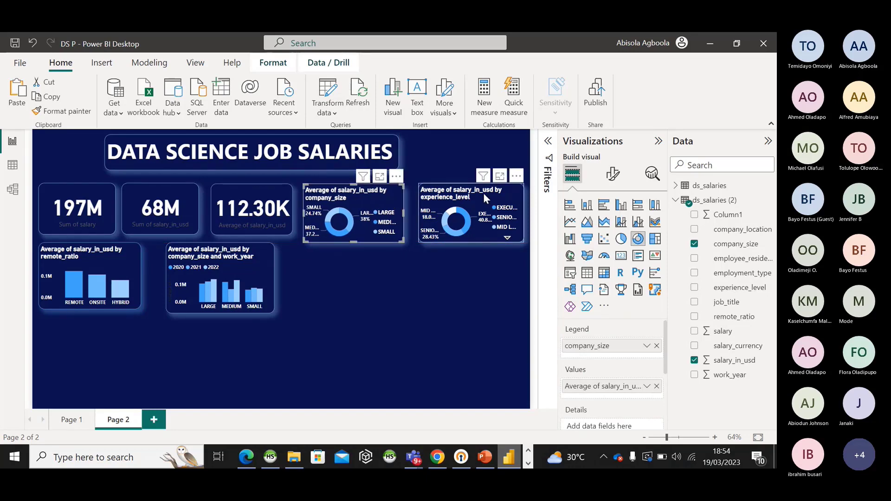
{"action": "left_click_drag", "start_coordinate": [486, 196], "coordinate": [478, 199]}
{"action": "left_click", "coordinate": [349, 279]}
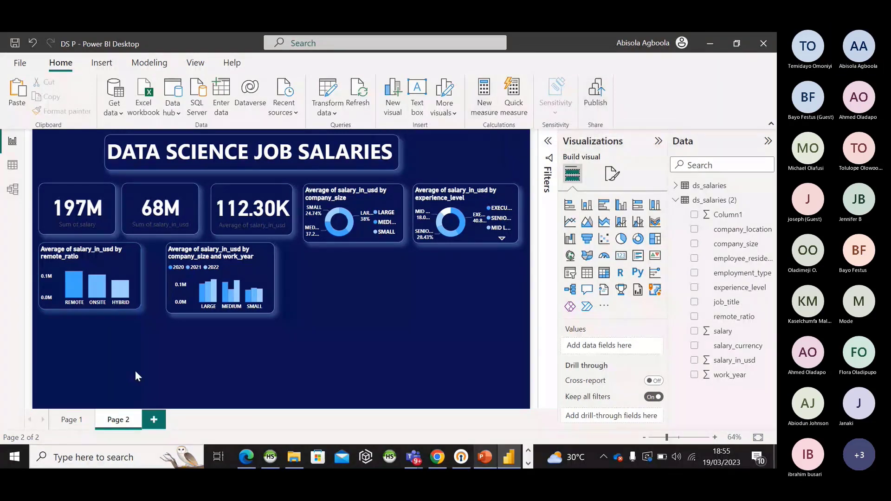
- Flip between Pages 1 and 2, cancel the deletion of Page 1, and settle on Page 2
{"action": "left_click", "coordinate": [72, 420]}
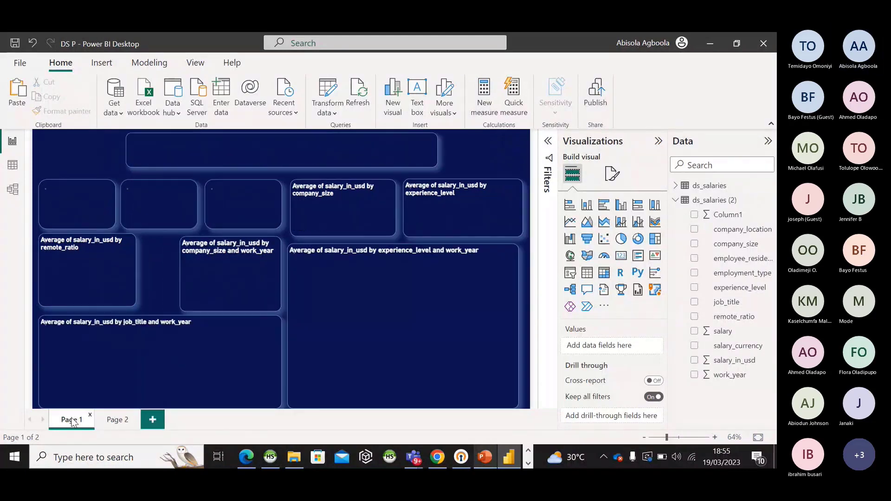
{"action": "left_click", "coordinate": [120, 420]}
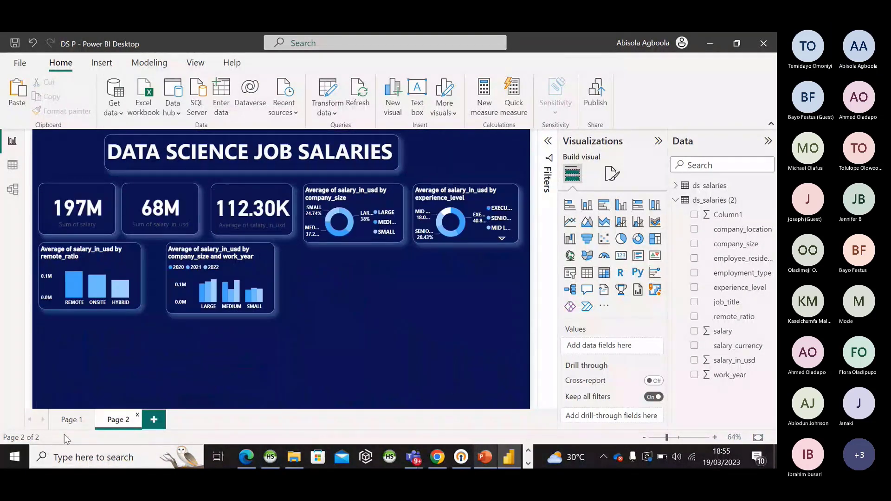
{"action": "left_click", "coordinate": [73, 423]}
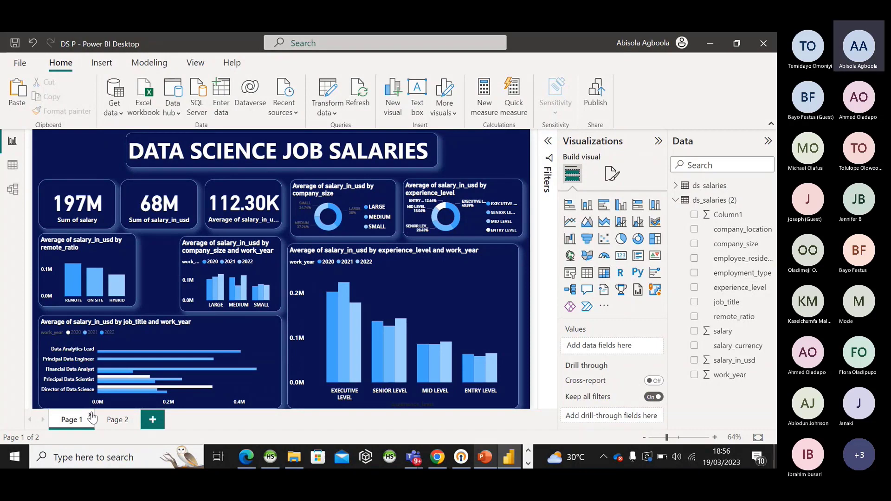
{"action": "left_click", "coordinate": [90, 413]}
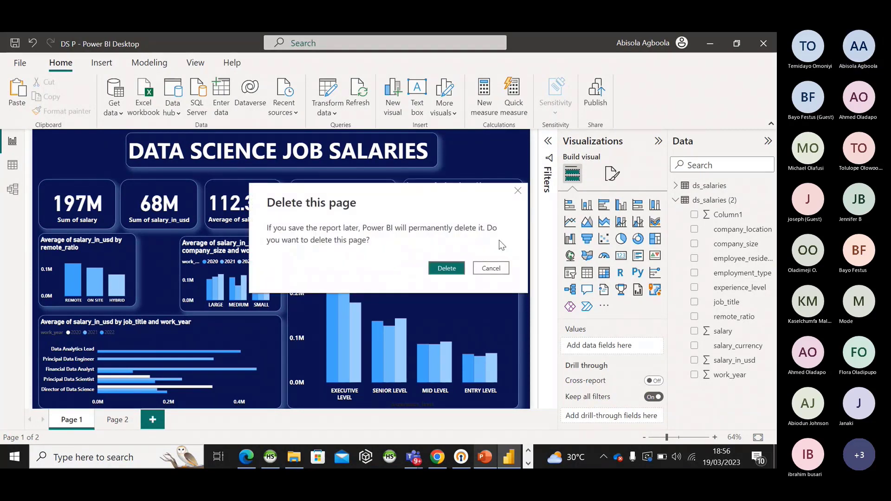
{"action": "left_click", "coordinate": [517, 190]}
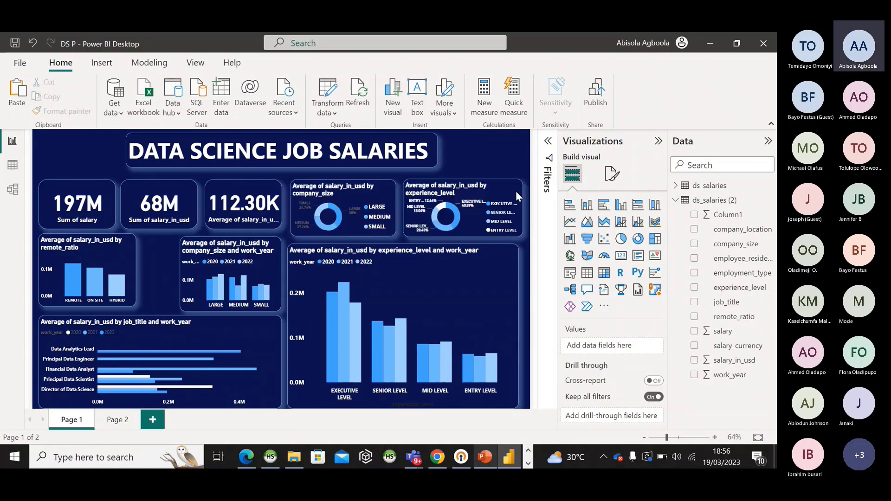
{"action": "left_click", "coordinate": [116, 420]}
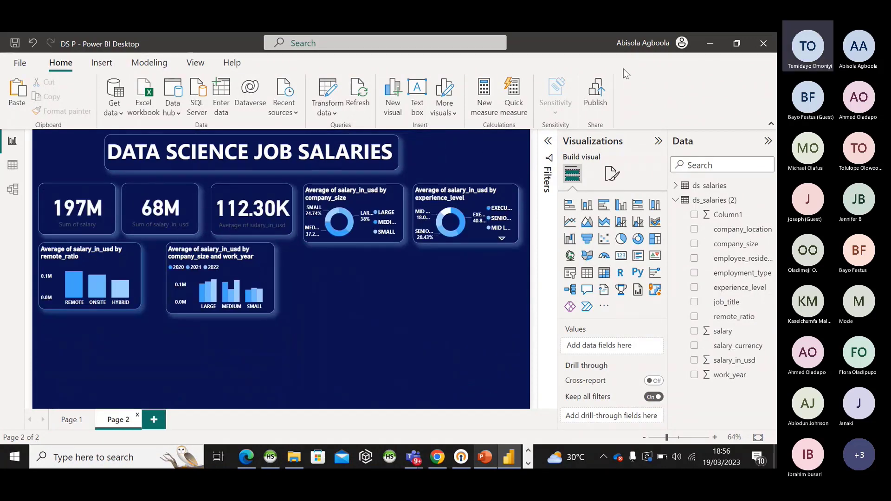
- Start publishing from the Home ribbon and save the pending changes to DS P.pbix
{"action": "left_click", "coordinate": [586, 105]}
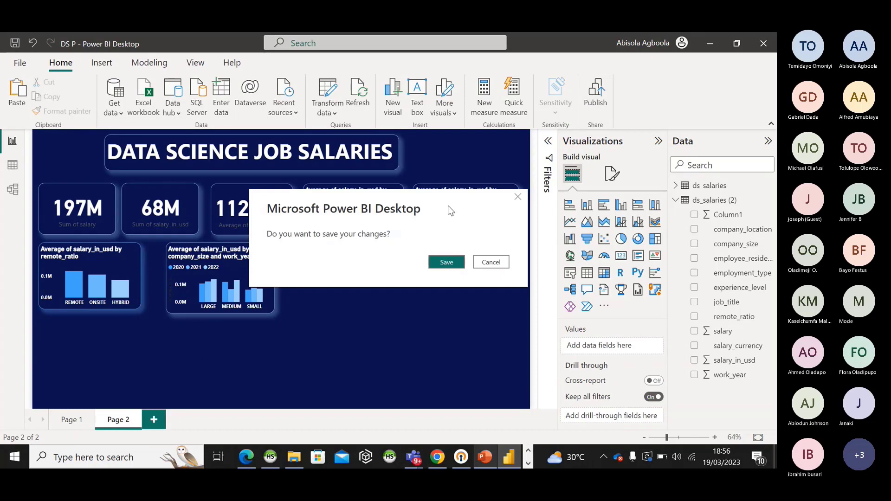
{"action": "left_click", "coordinate": [446, 263]}
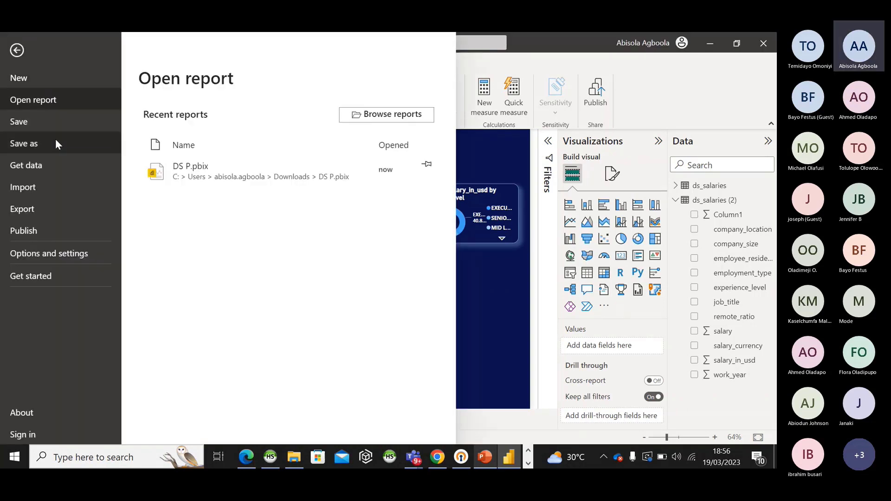
- Publish DS P.pbix to My workspace, replacing the existing DS P dataset, and close the success message
{"action": "left_click", "coordinate": [51, 144]}
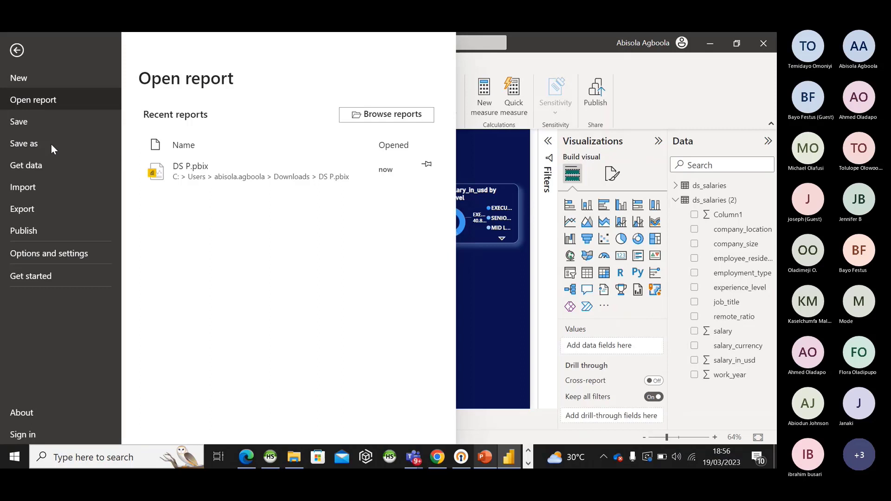
{"action": "type", "text": "DA"}
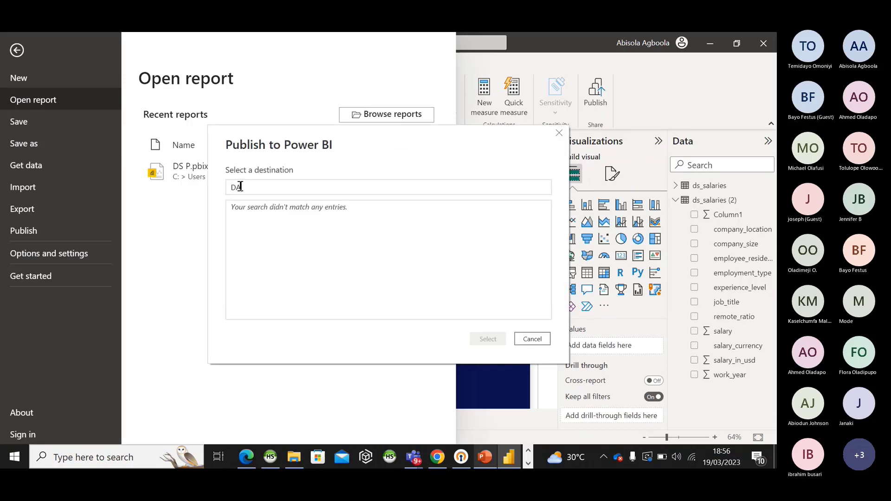
{"action": "type", "text": "TA SCIENCE SALARY"}
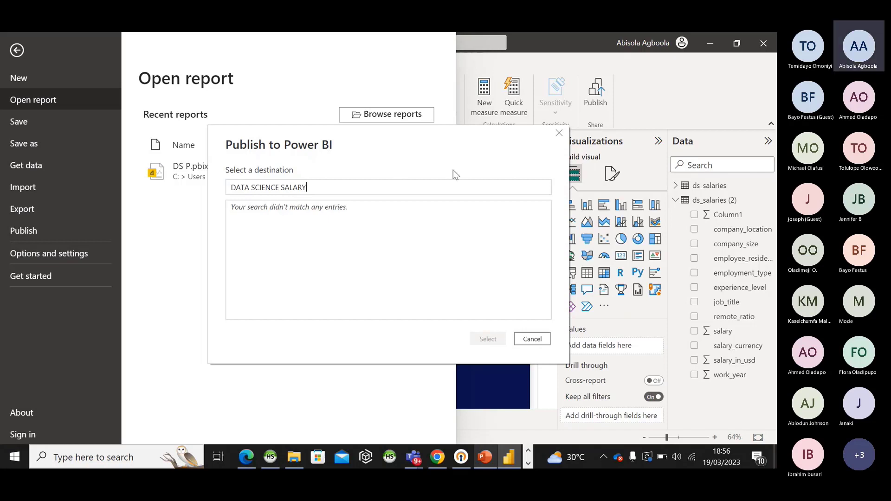
{"action": "key", "text": "BackSpace"}
{"action": "key", "text": "BackSpace"}
{"action": "key", "text": "BackSpace"}
{"action": "key", "text": "BackSpace"}
{"action": "key", "text": "BackSpace"}
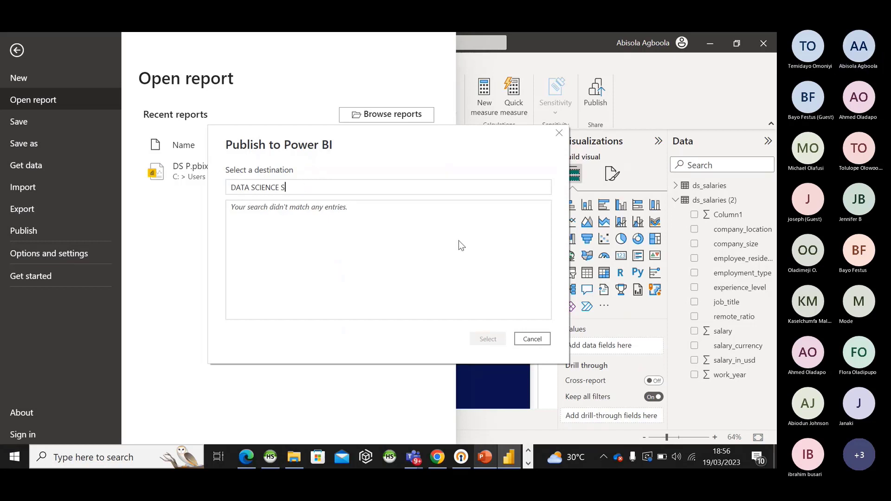
{"action": "key", "text": "BackSpace"}
{"action": "key", "text": "BackSpace"}
{"action": "key", "text": "BackSpace"}
{"action": "key", "text": "BackSpace"}
{"action": "key", "text": "BackSpace"}
{"action": "key", "text": "BackSpace"}
{"action": "key", "text": "BackSpace"}
{"action": "key", "text": "BackSpace"}
{"action": "key", "text": "BackSpace"}
{"action": "key", "text": "BackSpace"}
{"action": "key", "text": "BackSpace"}
{"action": "key", "text": "BackSpace"}
{"action": "key", "text": "BackSpace"}
{"action": "key", "text": "BackSpace"}
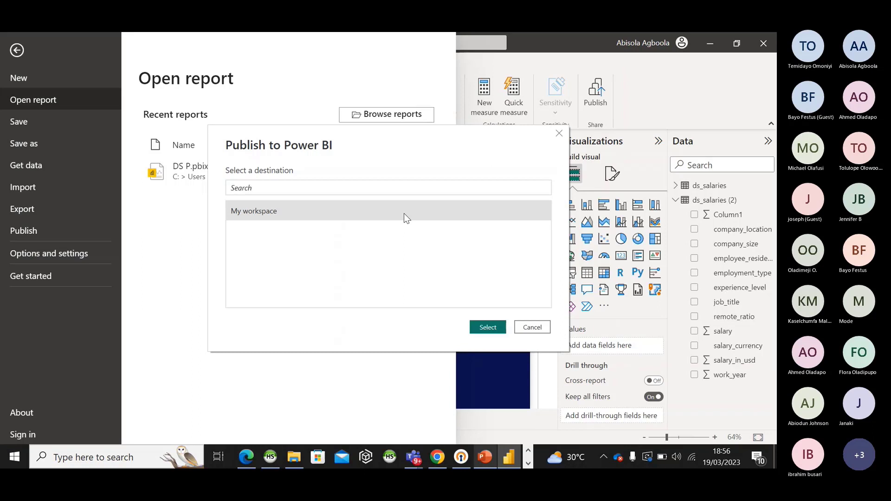
{"action": "left_click", "coordinate": [486, 327]}
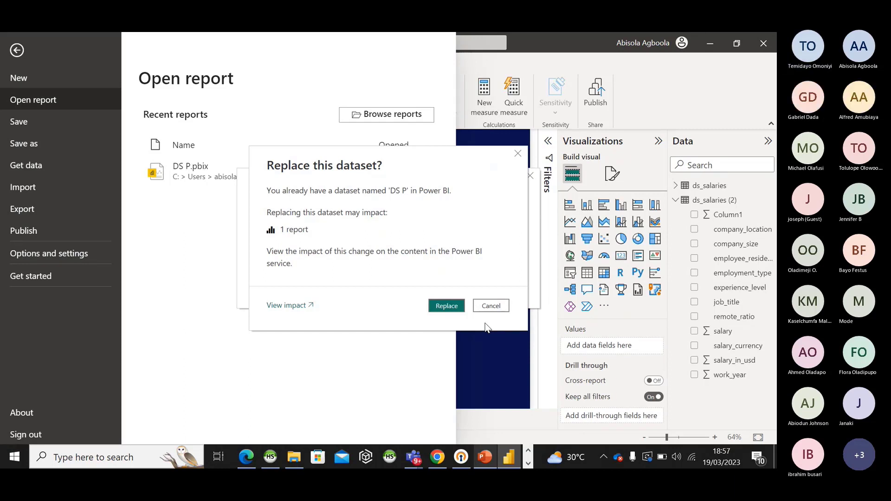
{"action": "left_click", "coordinate": [442, 307]}
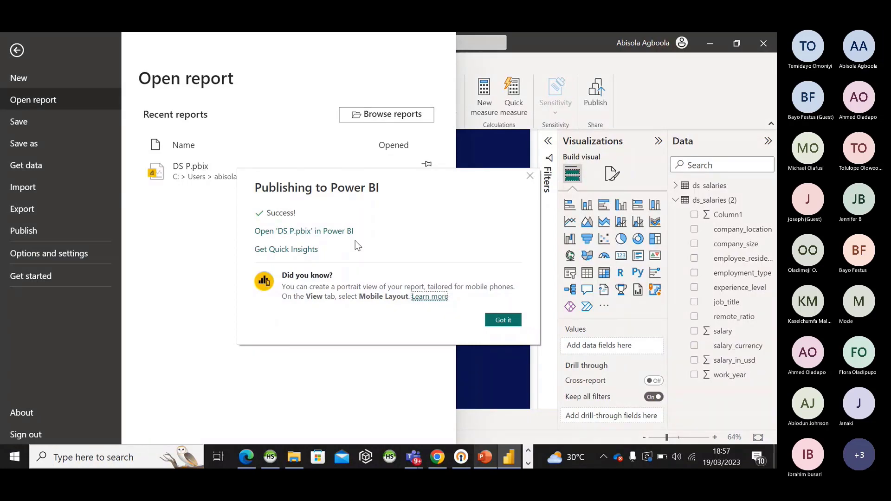
{"action": "left_click", "coordinate": [507, 319]}
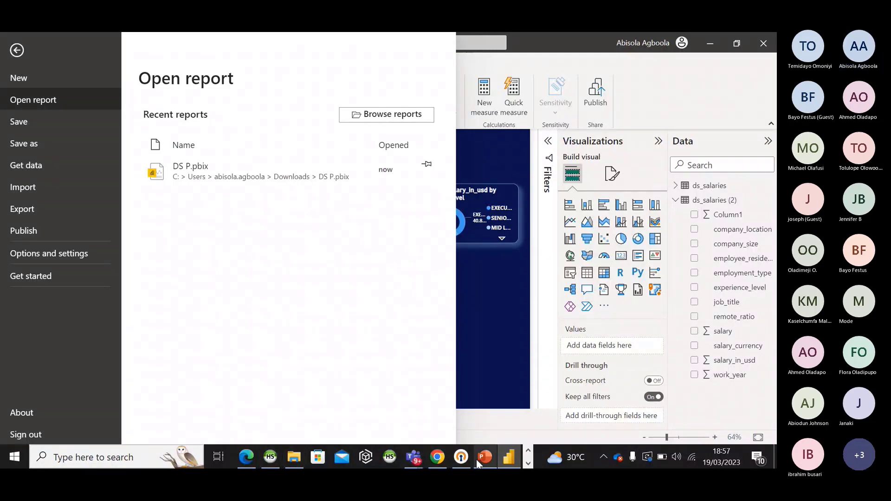
{"action": "left_click", "coordinate": [437, 457]}
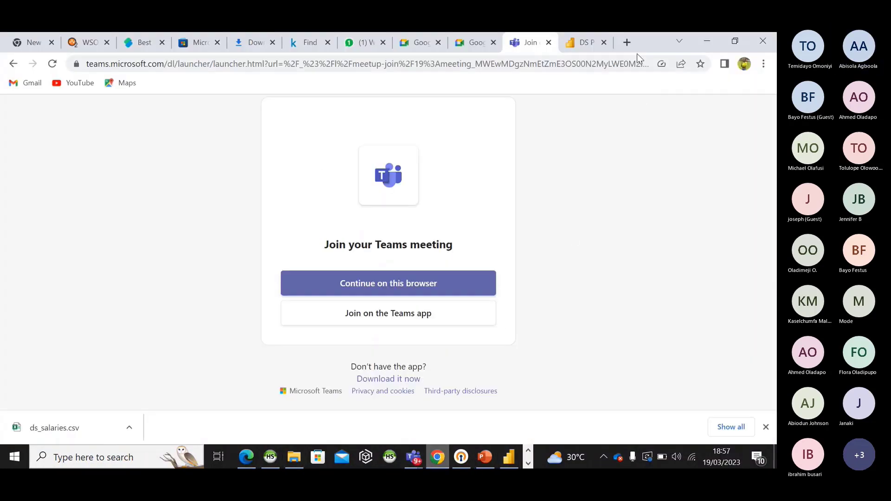
{"action": "left_click", "coordinate": [626, 42]}
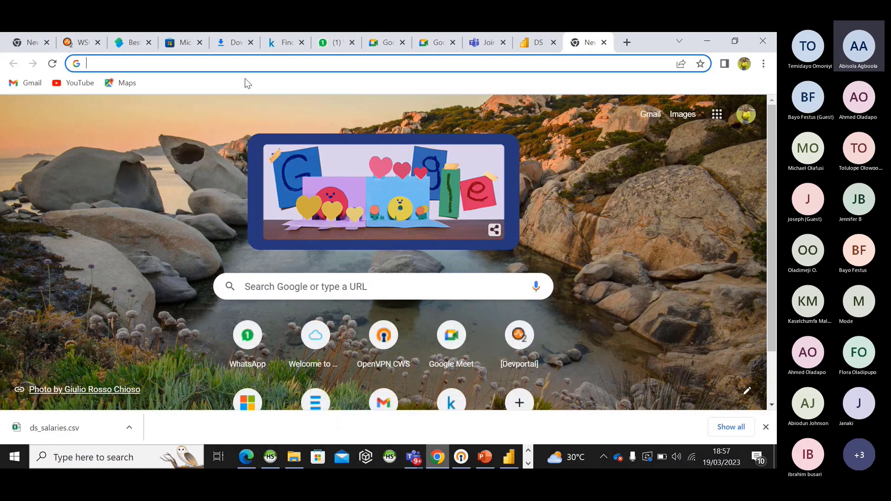
{"action": "type", "text": "WW"}
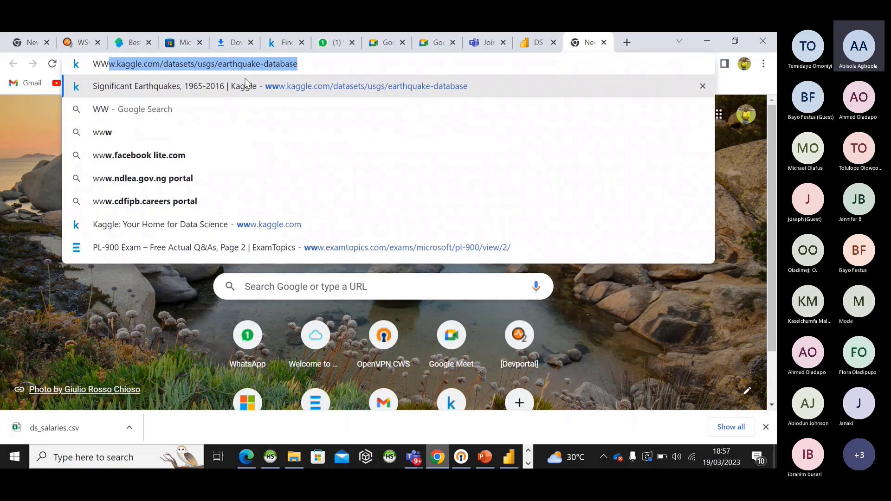
{"action": "type", "text": "W."}
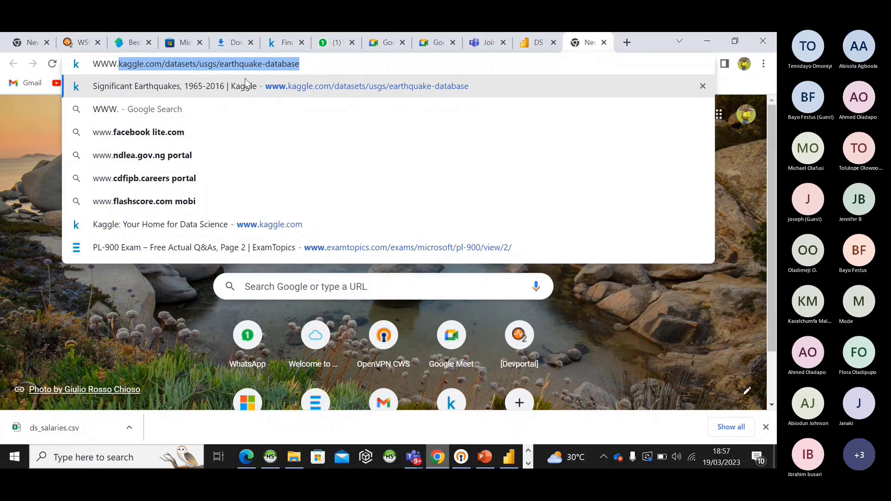
{"action": "type", "text": "POWE"}
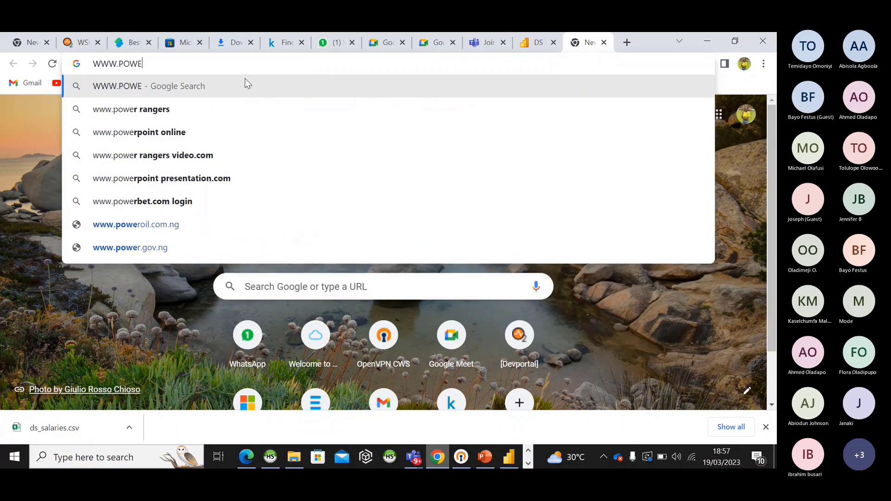
{"action": "type", "text": "RBISE"}
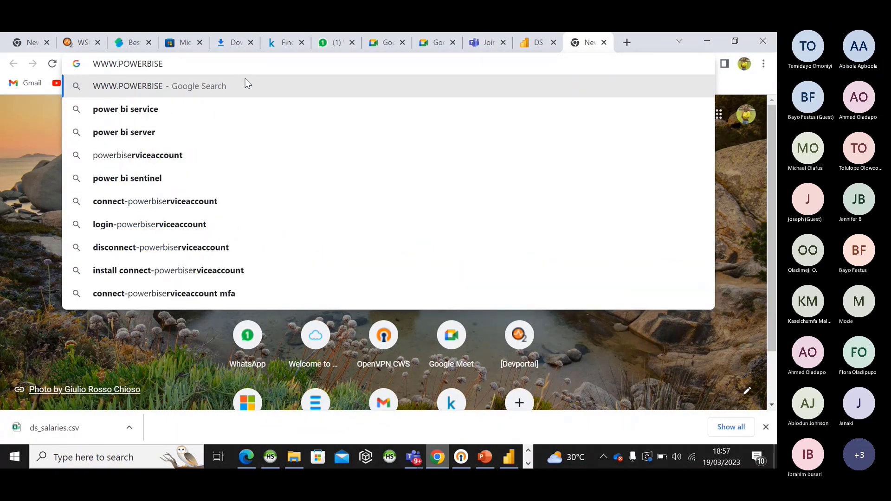
{"action": "type", "text": "RVICE"}
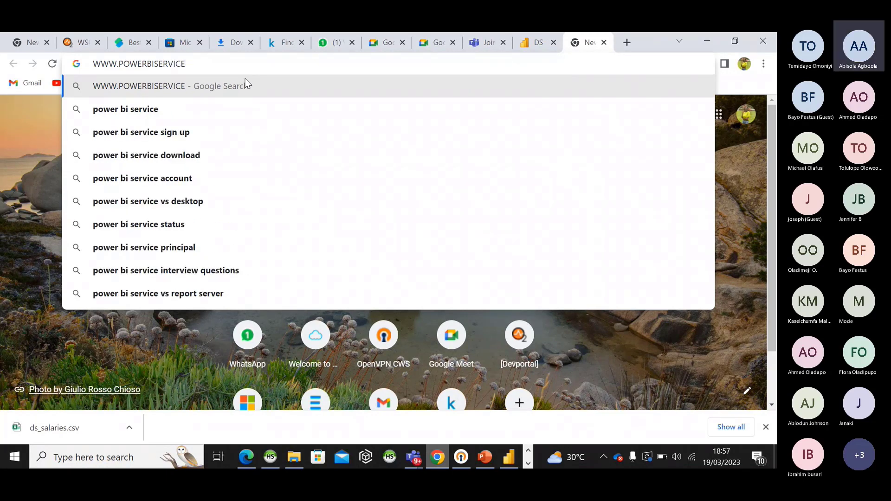
{"action": "type", "text": ".V"}
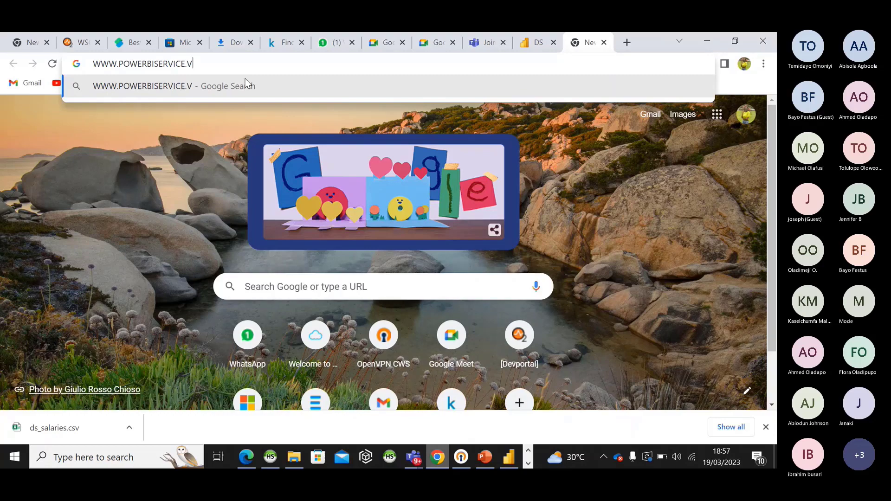
{"action": "key", "text": "BackSpace"}
{"action": "type", "text": "COM"}
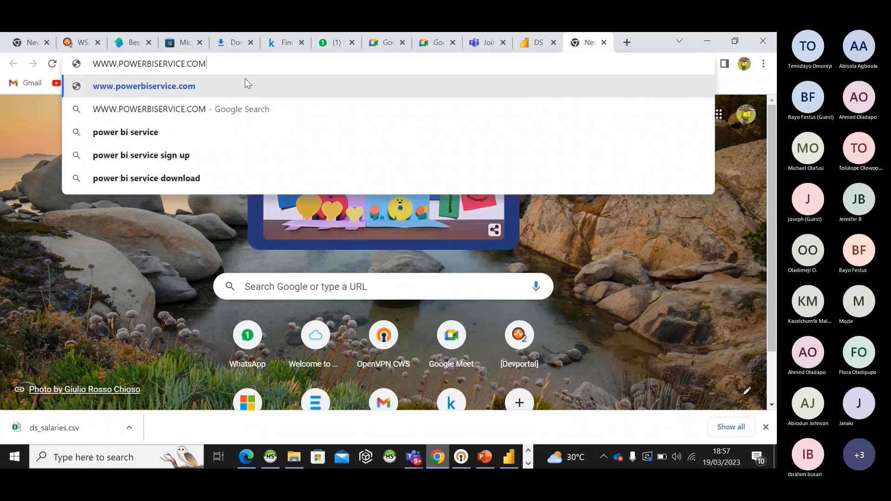
{"action": "key", "text": "Return"}
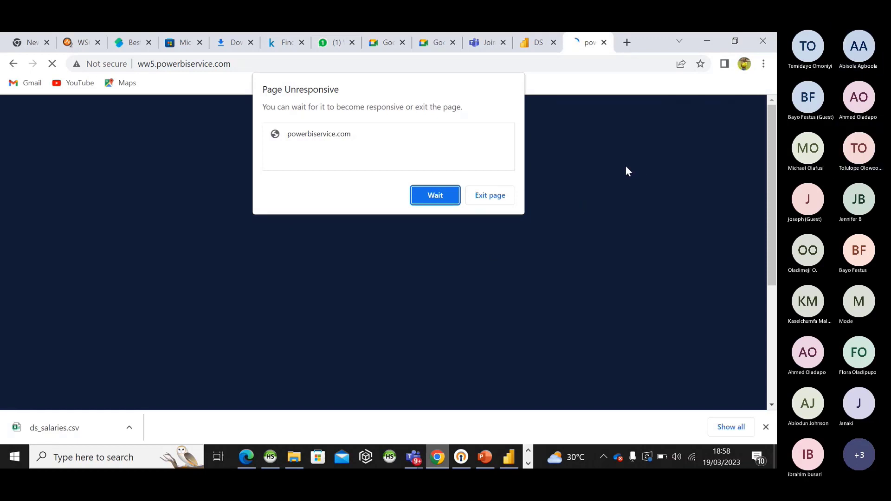
{"action": "left_click", "coordinate": [494, 198]}
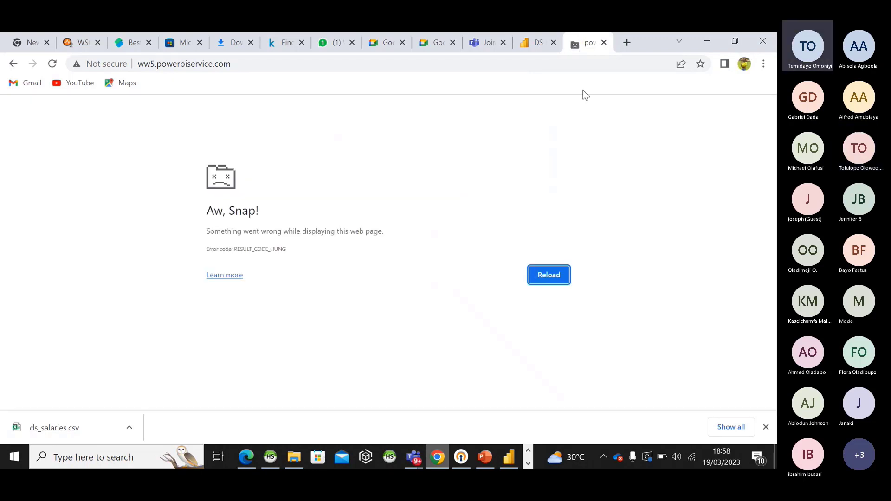
- Retry the powerbiservice.com address, go back, then bring up the published DS P report tab
{"action": "left_click", "coordinate": [236, 63]}
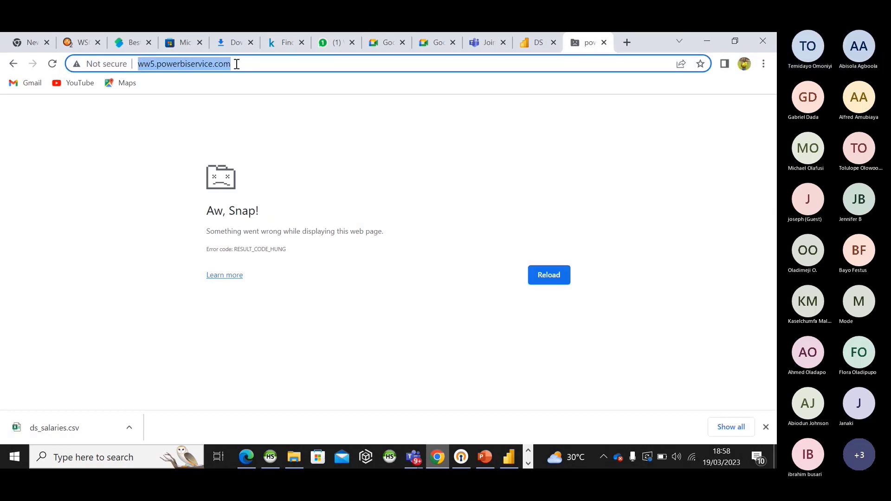
{"action": "left_click", "coordinate": [488, 460]}
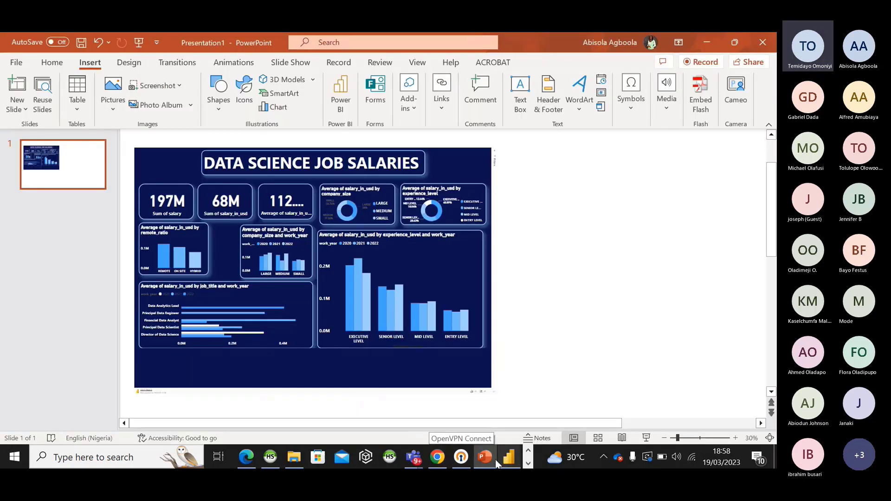
{"action": "left_click", "coordinate": [437, 460]}
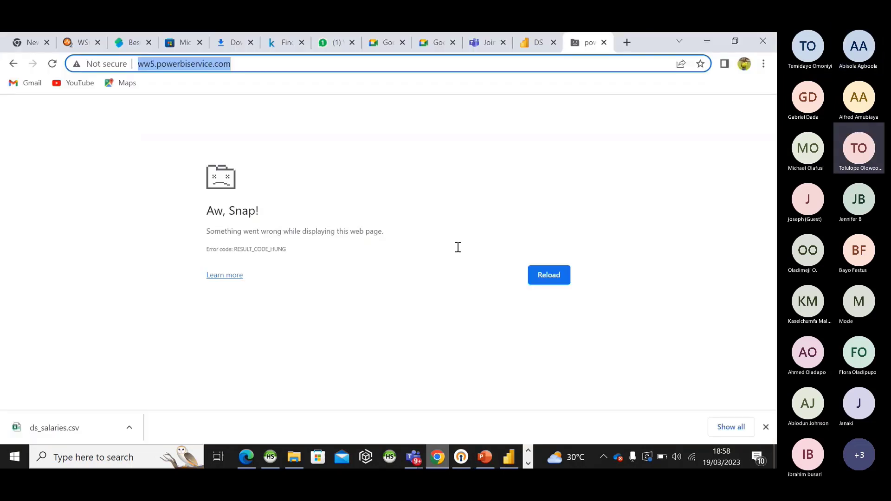
{"action": "key", "text": "BackSpace"}
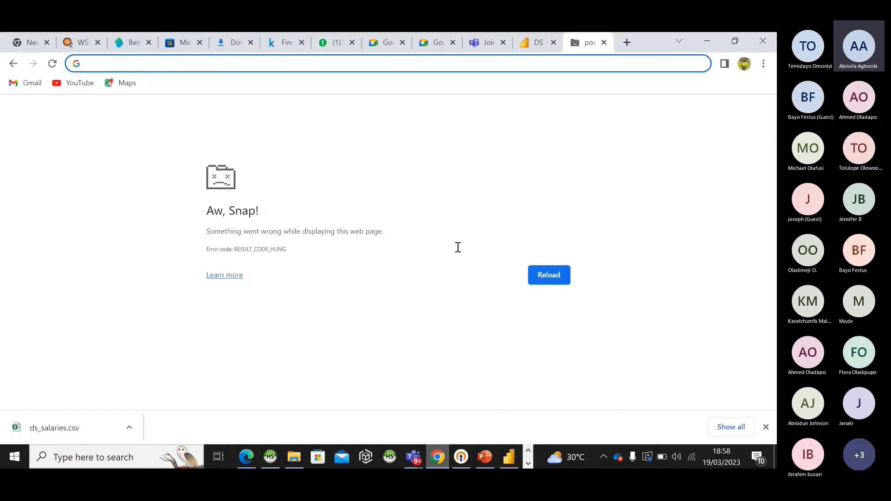
{"action": "type", "text": "WWW"}
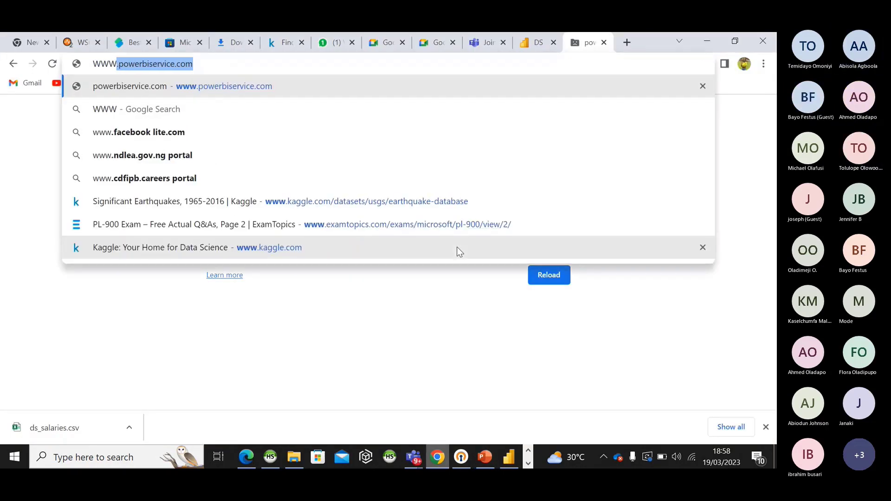
{"action": "type", "text": "."}
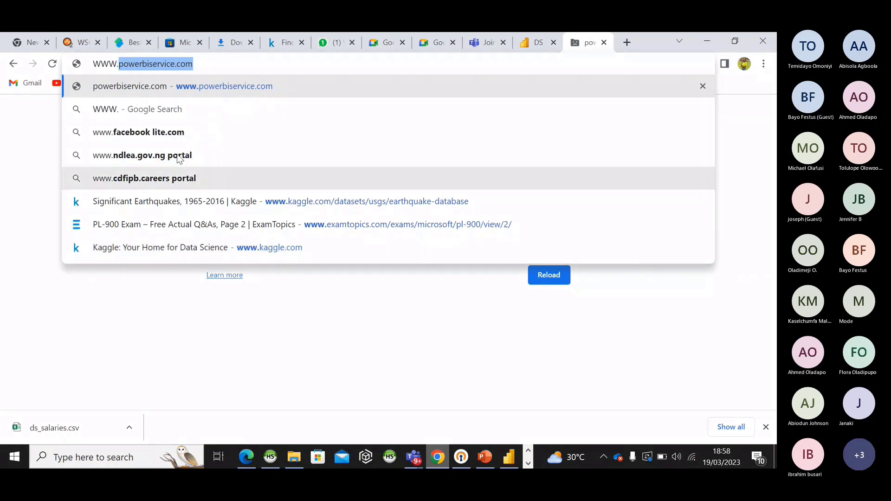
{"action": "left_click", "coordinate": [206, 93]}
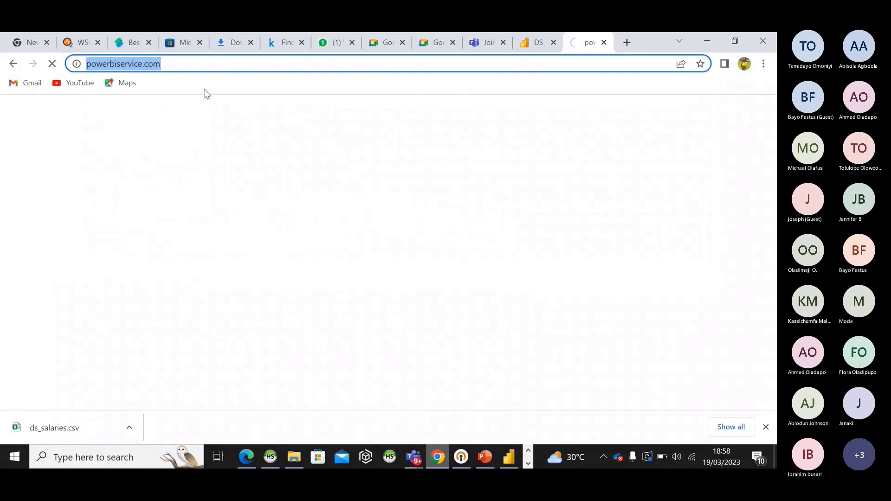
{"action": "left_click", "coordinate": [227, 67]}
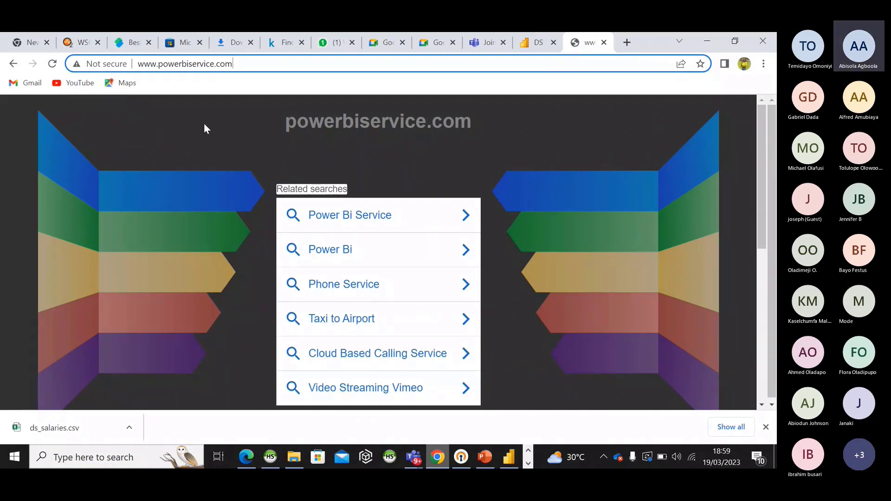
{"action": "left_click", "coordinate": [13, 63]}
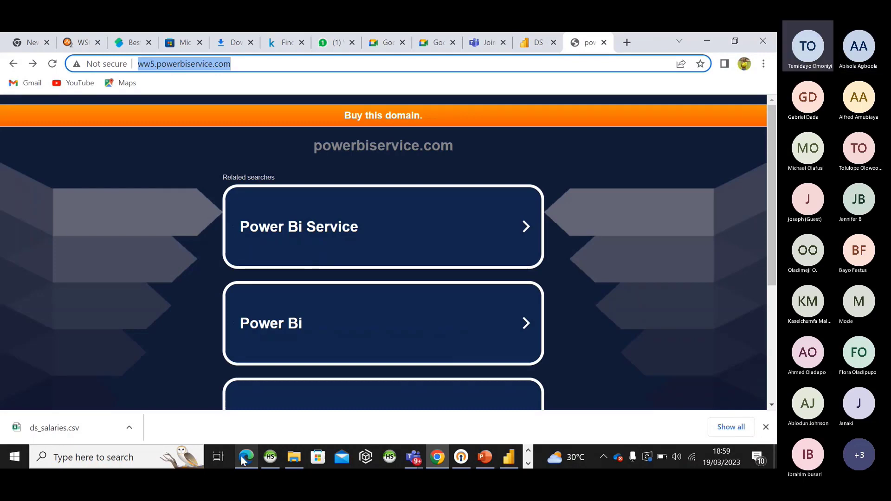
{"action": "left_click", "coordinate": [246, 457]}
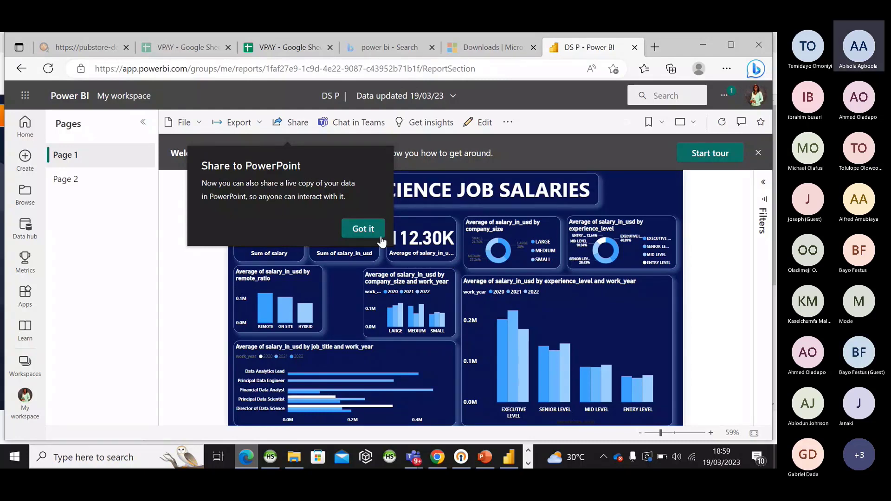
- Dismiss the tip and copy the report page link via Export > PowerPoint > Embed live data
{"action": "left_click", "coordinate": [363, 229]}
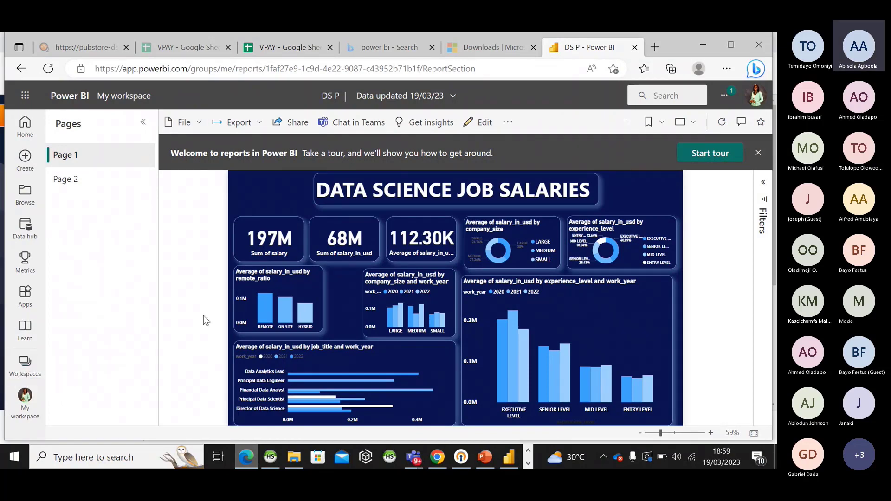
{"action": "left_click", "coordinate": [259, 123]}
{"action": "mouse_move", "coordinate": [278, 168]}
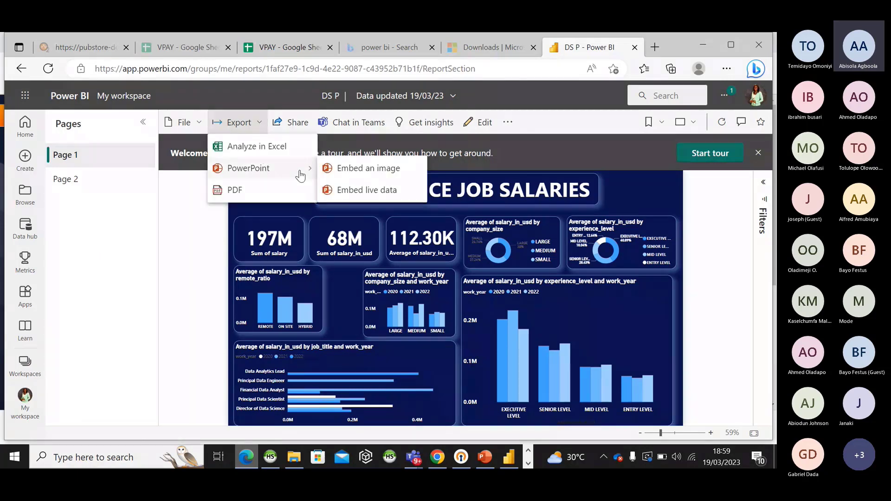
{"action": "left_click", "coordinate": [365, 197]}
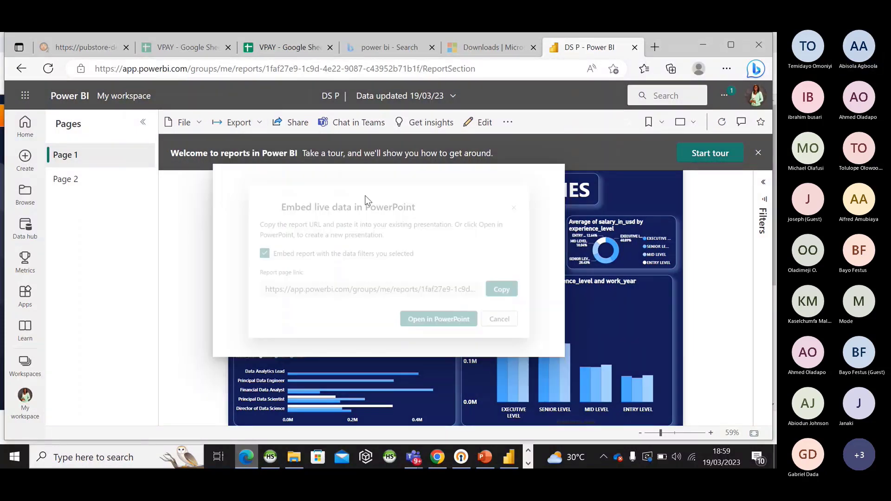
{"action": "left_click", "coordinate": [531, 298]}
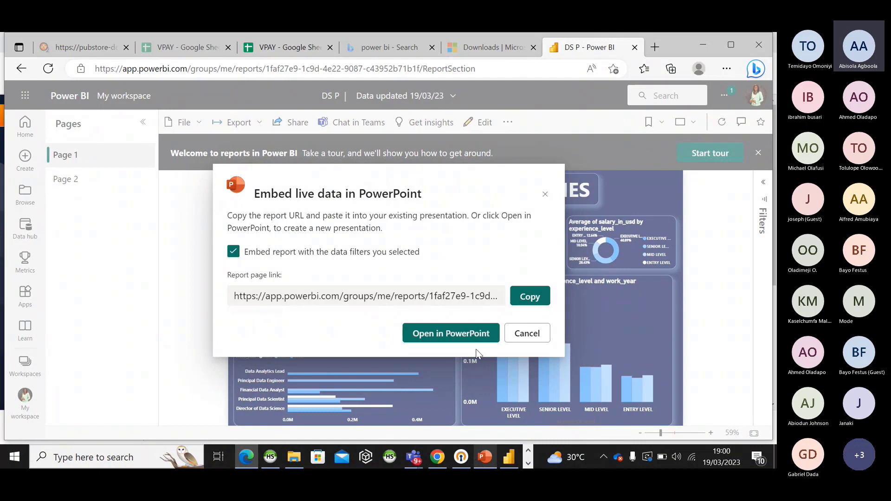
- Delete the static dashboard slide from the PowerPoint presentation
{"action": "left_click", "coordinate": [482, 458]}
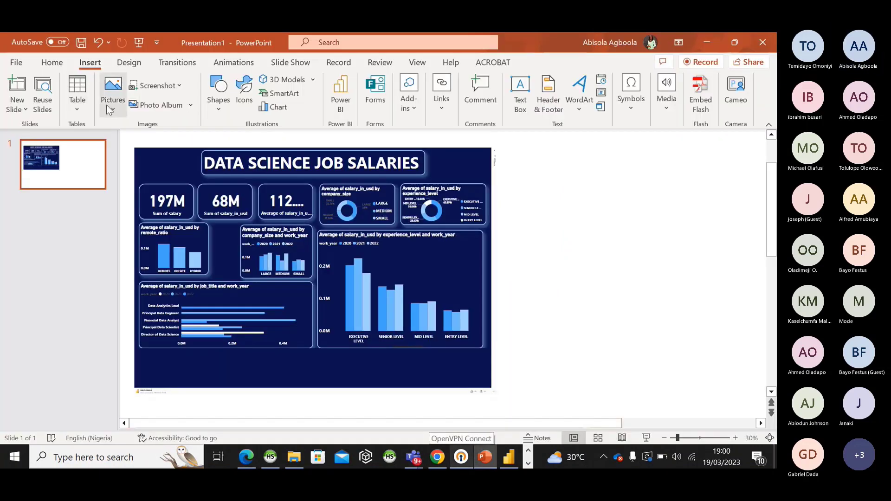
{"action": "left_click", "coordinate": [52, 63]}
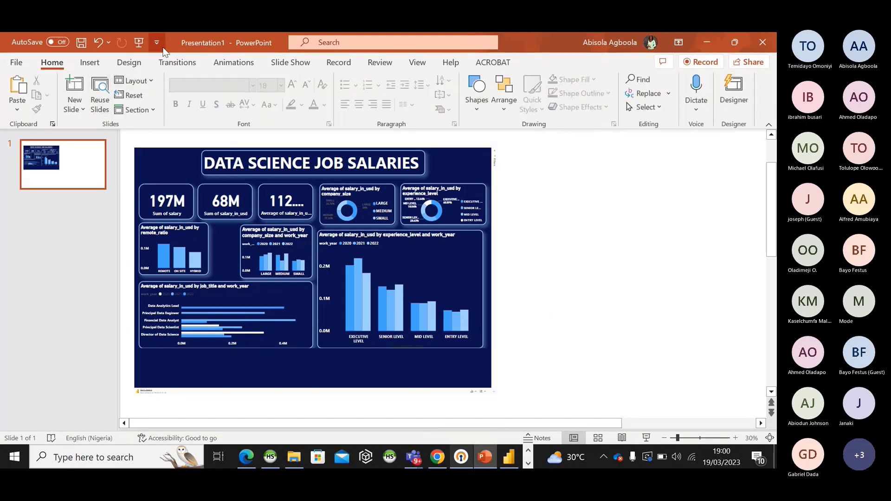
{"action": "left_click", "coordinate": [85, 68]}
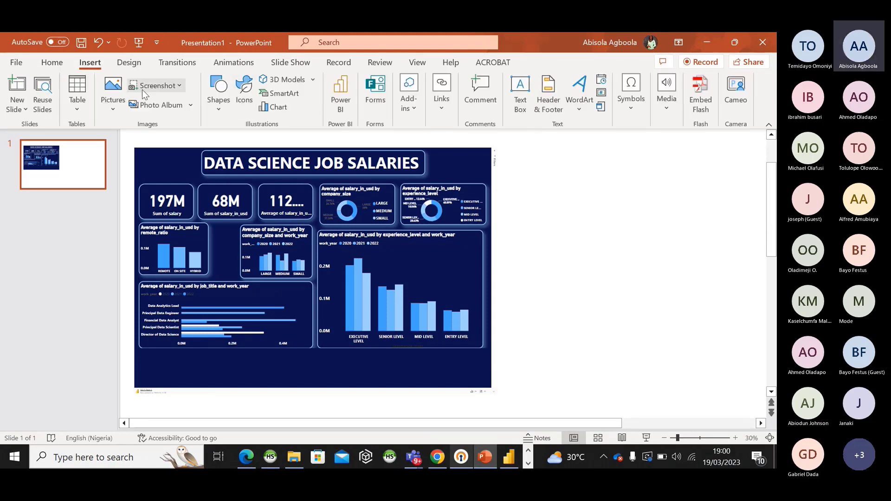
{"action": "right_click", "coordinate": [76, 165]}
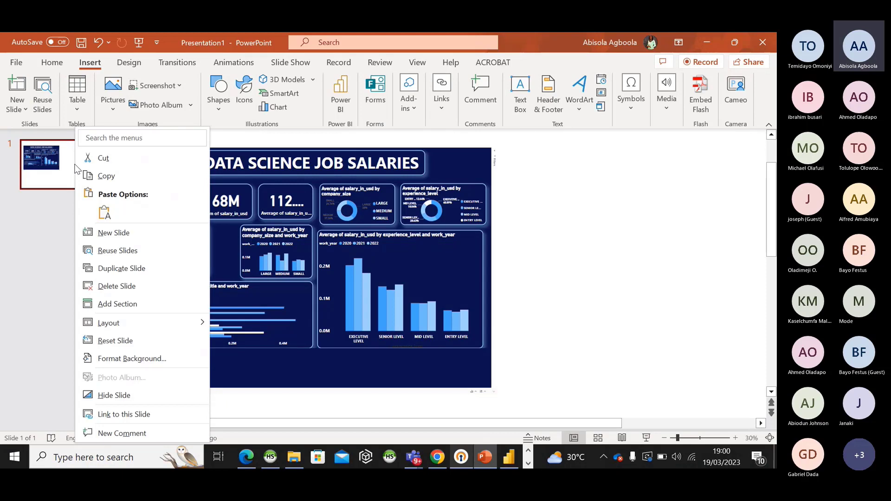
{"action": "left_click", "coordinate": [118, 286]}
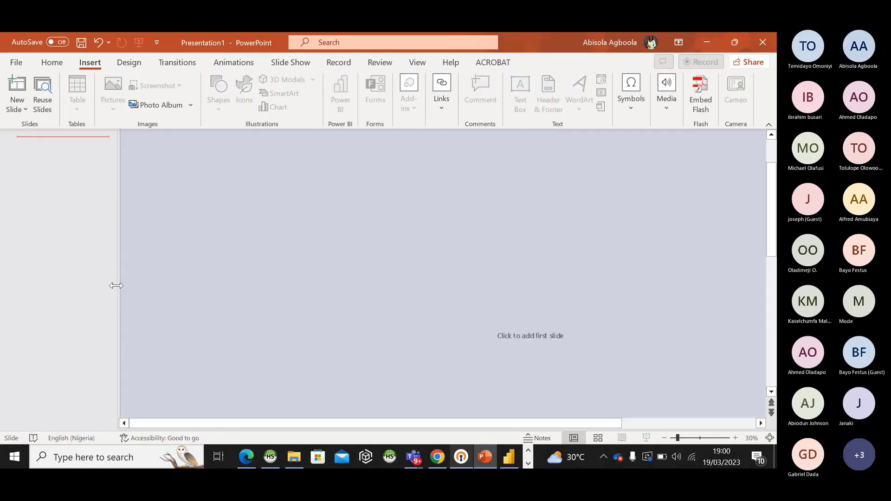
- Turn AutoSave on for the now-empty presentation
{"action": "right_click", "coordinate": [96, 134]}
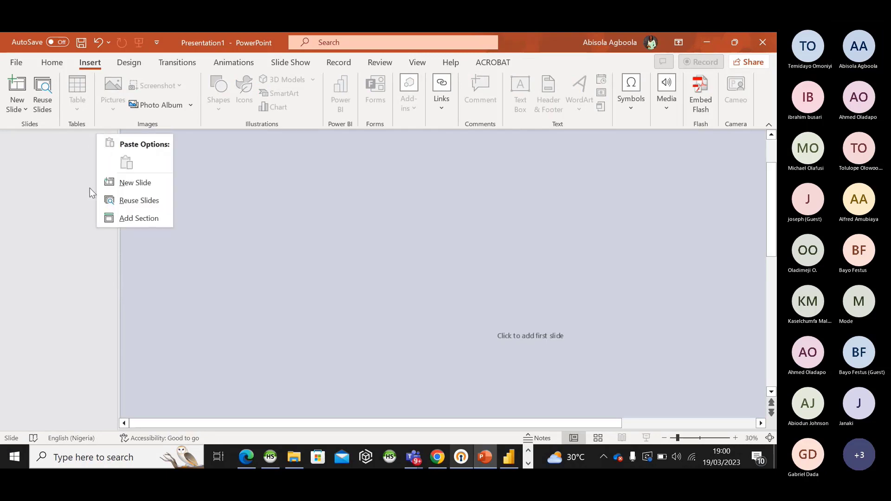
{"action": "left_click", "coordinate": [333, 210]}
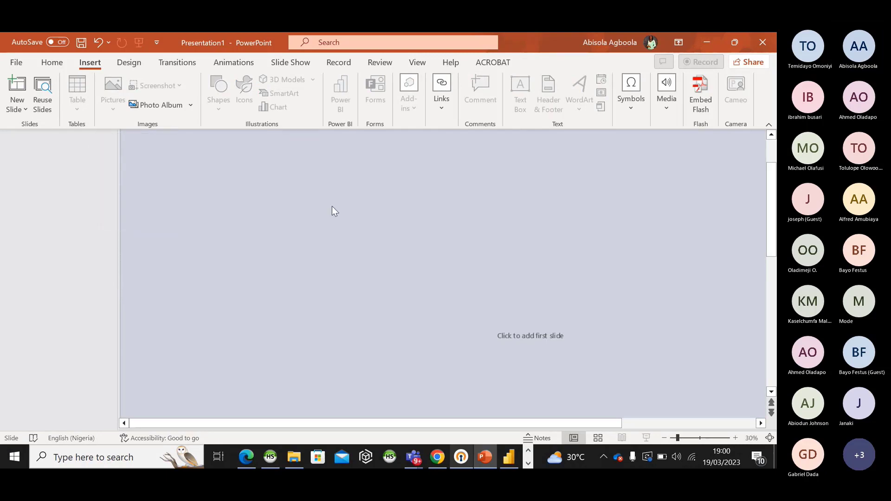
{"action": "left_click", "coordinate": [63, 62]}
{"action": "left_click", "coordinate": [63, 42]}
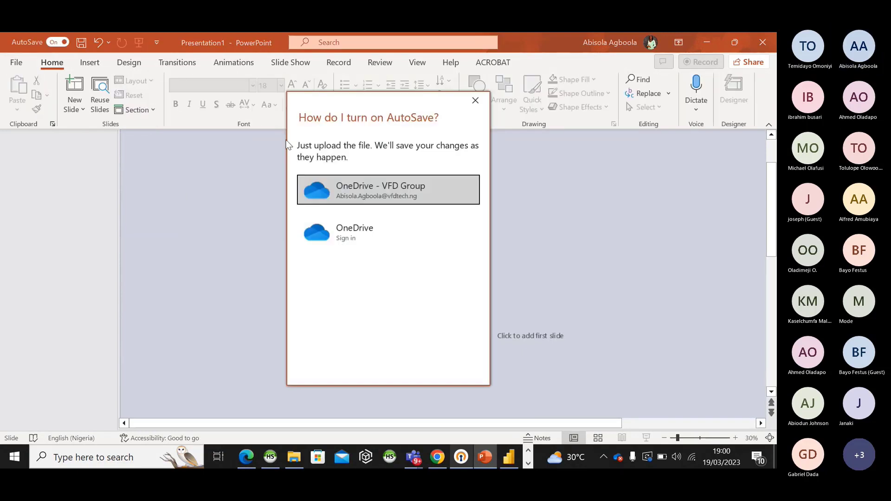
- Save the presentation to OneDrive as 'Presentation', then create a new blank presentation
{"action": "left_click", "coordinate": [369, 189]}
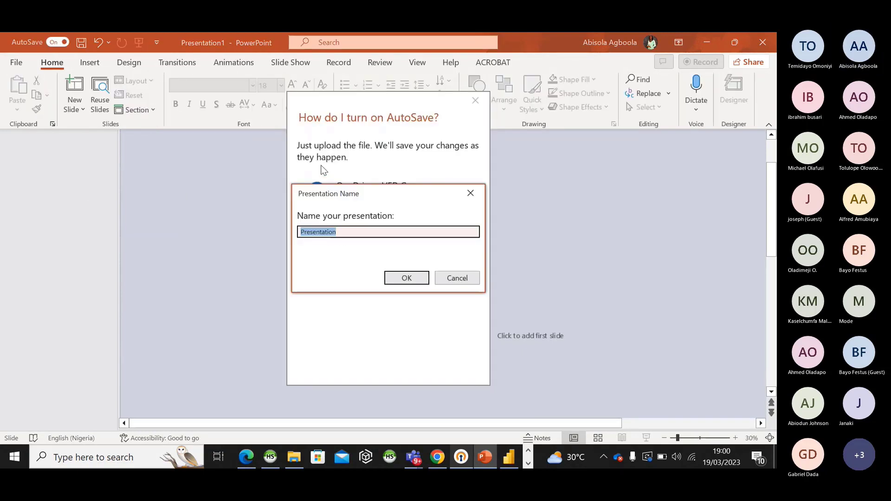
{"action": "left_click", "coordinate": [417, 280]}
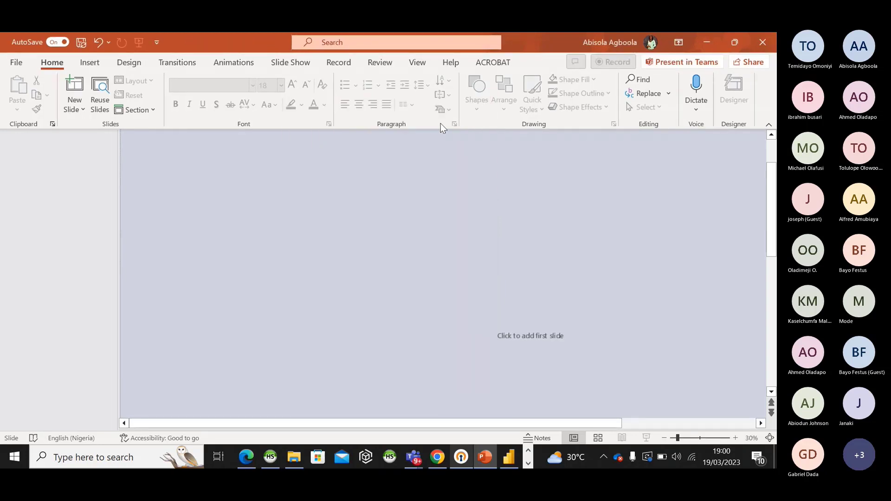
{"action": "left_click", "coordinate": [17, 62]}
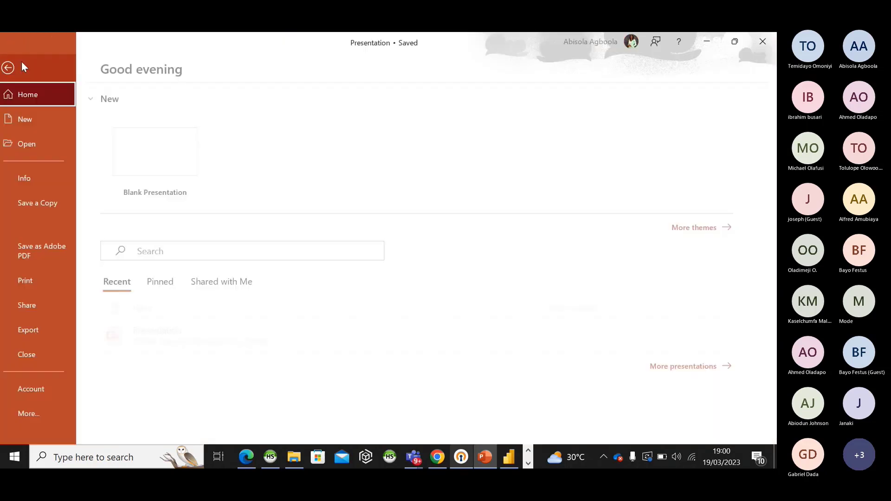
{"action": "left_click", "coordinate": [46, 124]}
{"action": "left_click", "coordinate": [155, 146]}
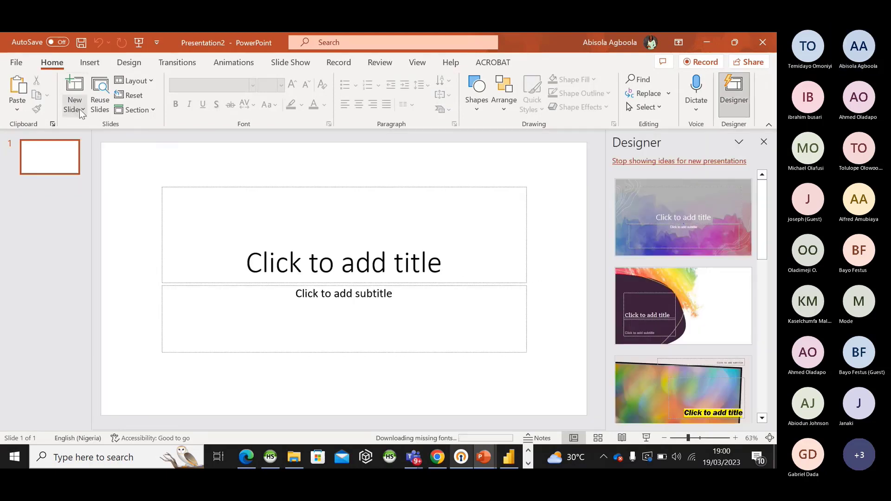
- Add a second slide with the Blank layout to Presentation2
{"action": "left_click", "coordinate": [79, 109]}
{"action": "left_click", "coordinate": [766, 142]}
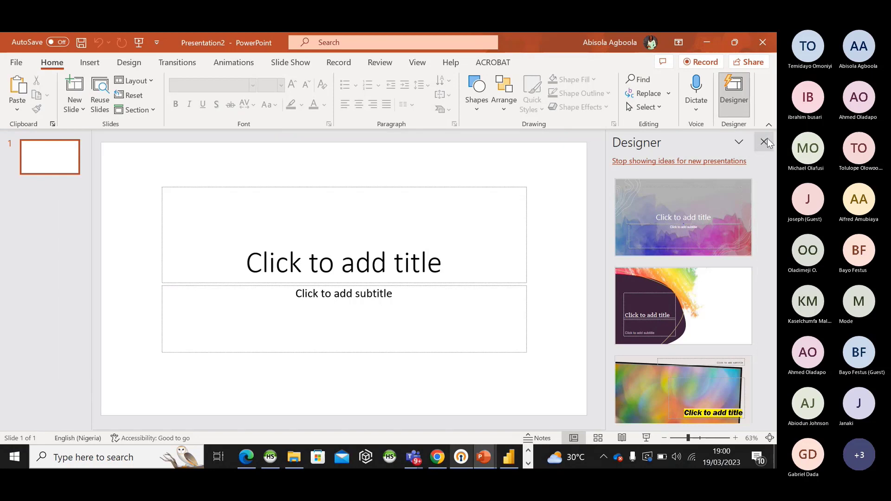
{"action": "left_click", "coordinate": [764, 142]}
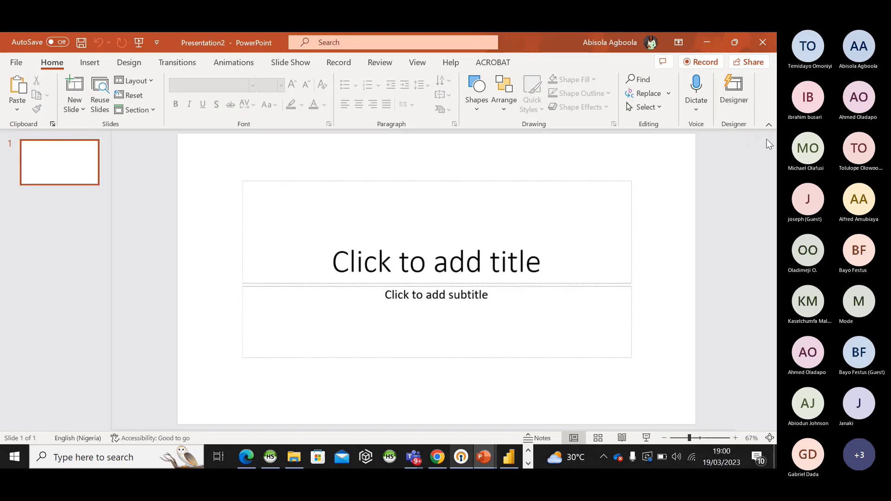
{"action": "left_click", "coordinate": [79, 109]}
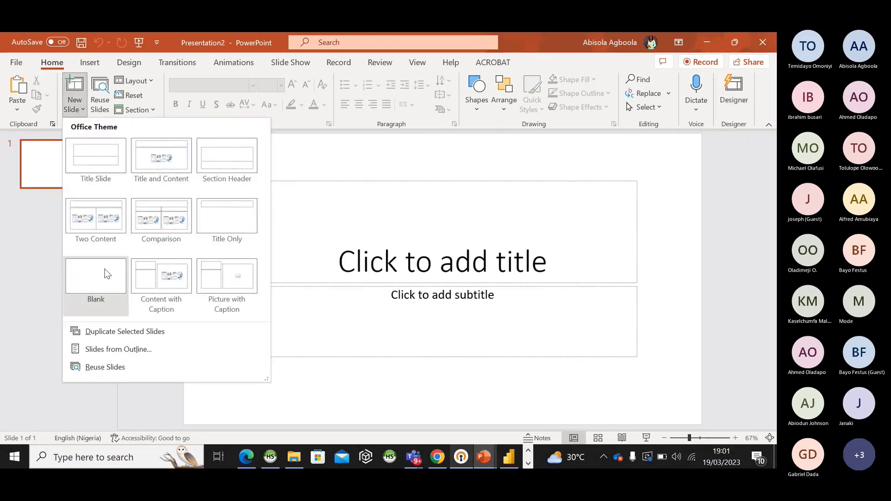
{"action": "left_click", "coordinate": [105, 268]}
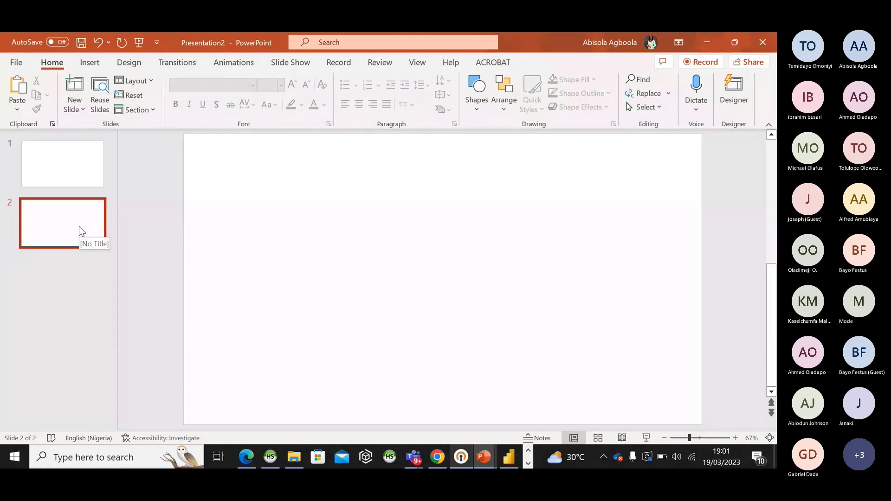
- Search the Office Add-ins store for POWERBI and add Power BI Tiles
{"action": "left_click", "coordinate": [94, 65]}
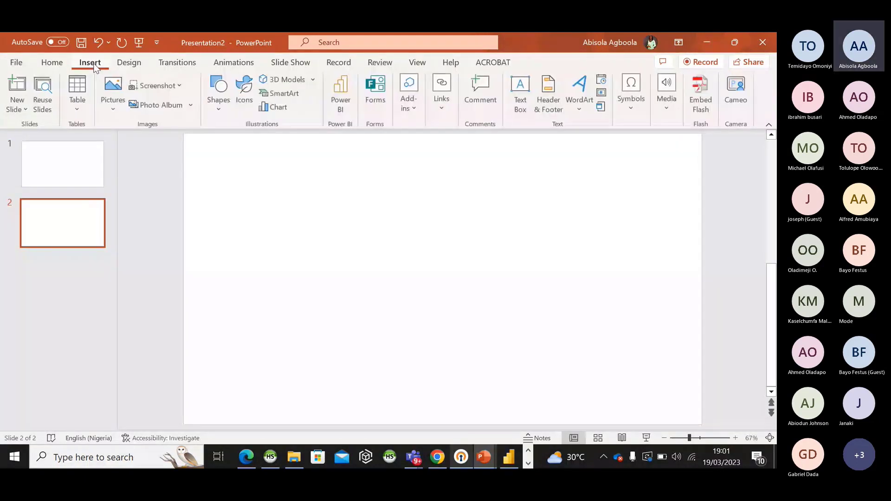
{"action": "left_click", "coordinate": [408, 109]}
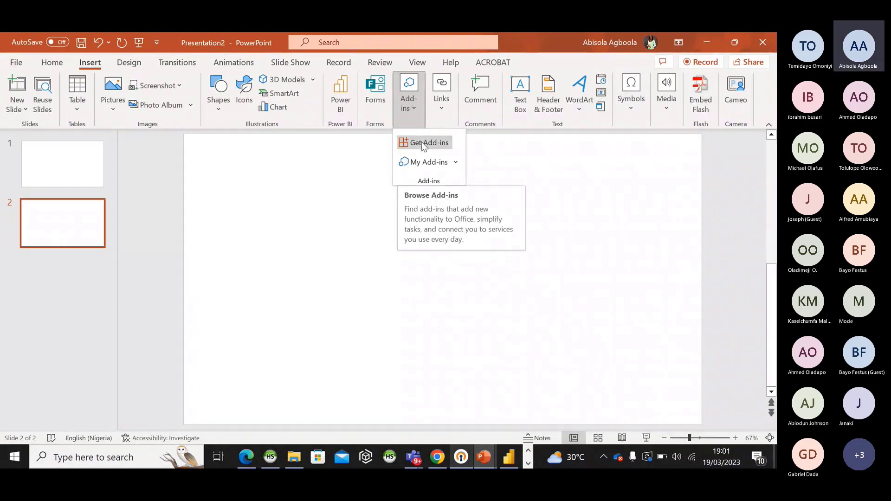
{"action": "left_click", "coordinate": [423, 144]}
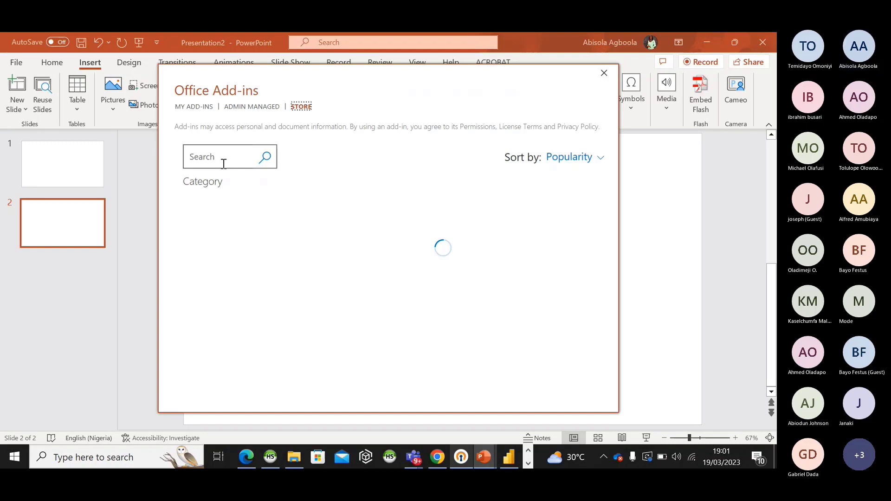
{"action": "left_click", "coordinate": [223, 163]}
{"action": "type", "text": "POWER"}
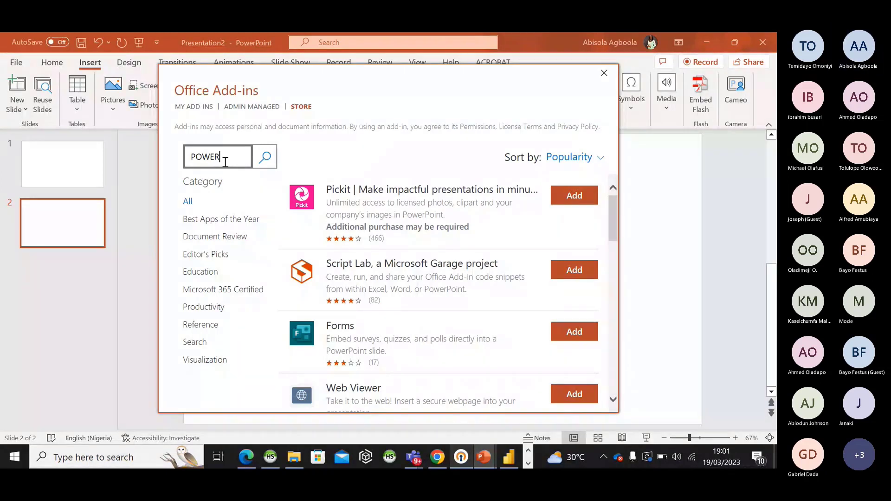
{"action": "type", "text": "BI"}
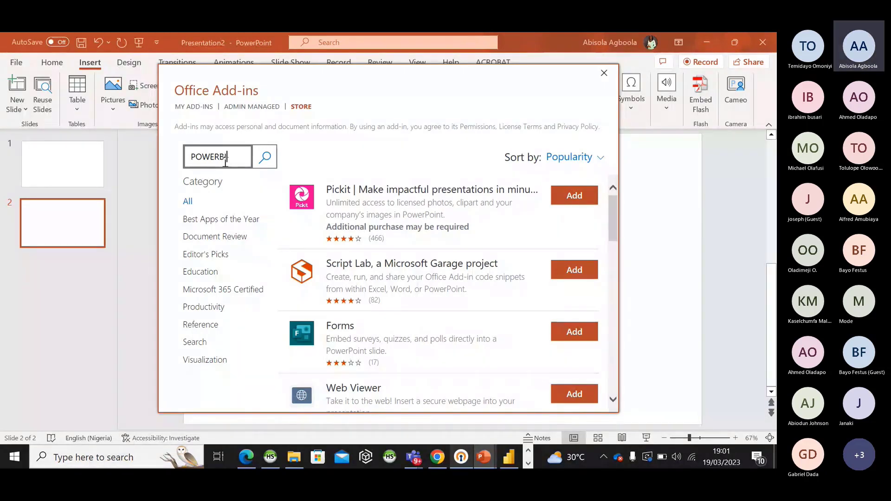
{"action": "key", "text": "Return"}
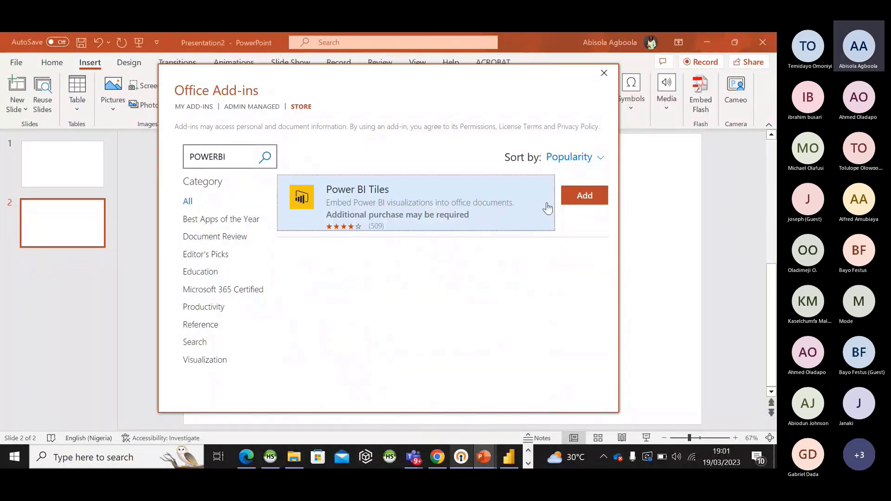
{"action": "left_click", "coordinate": [589, 201]}
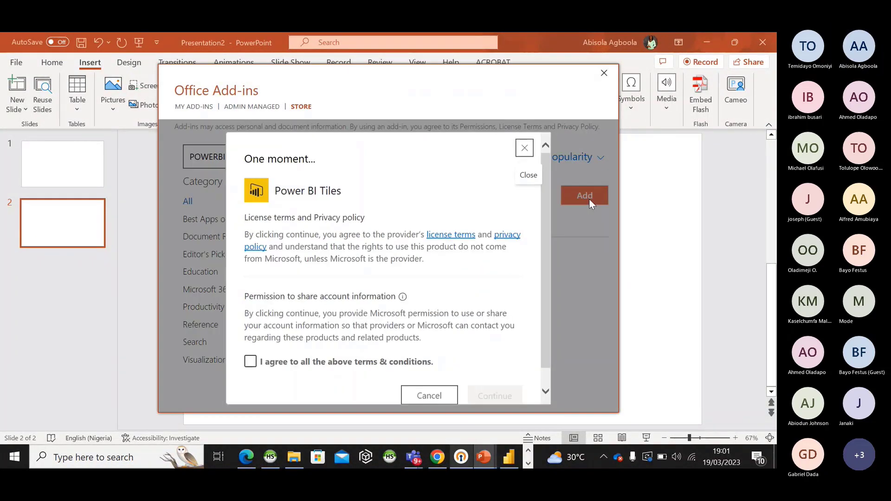
- Agree to the terms and continue so Power BI Tiles installs on slide 2
{"action": "left_click", "coordinate": [252, 365]}
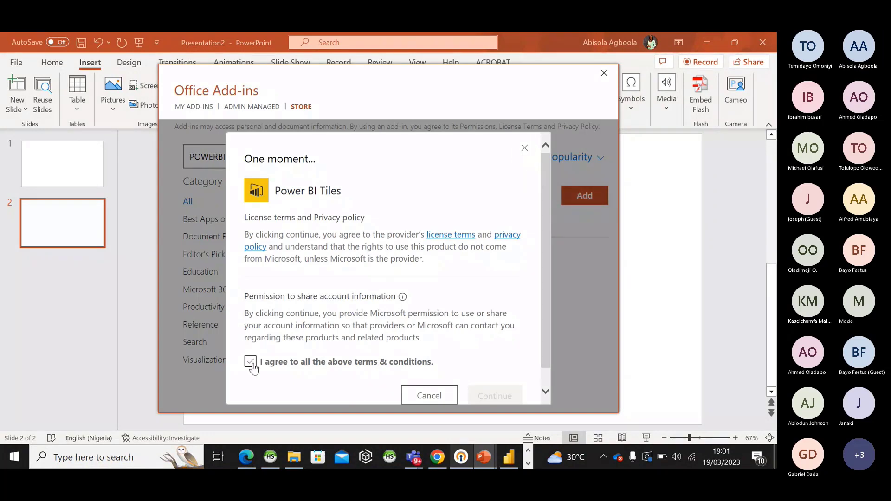
{"action": "left_click", "coordinate": [480, 400]}
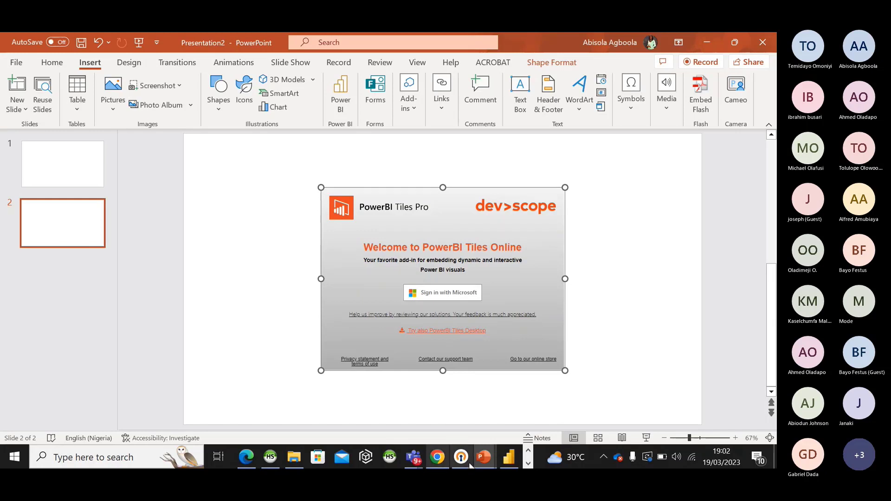
- Cancel the report's Open in PowerPoint prompt and return to the empty Presentation window
{"action": "left_click", "coordinate": [509, 459]}
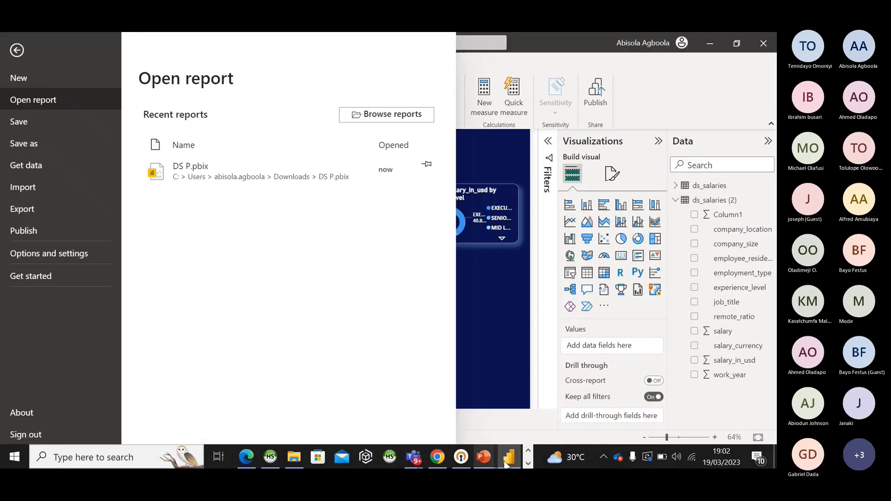
{"action": "left_click", "coordinate": [242, 458]}
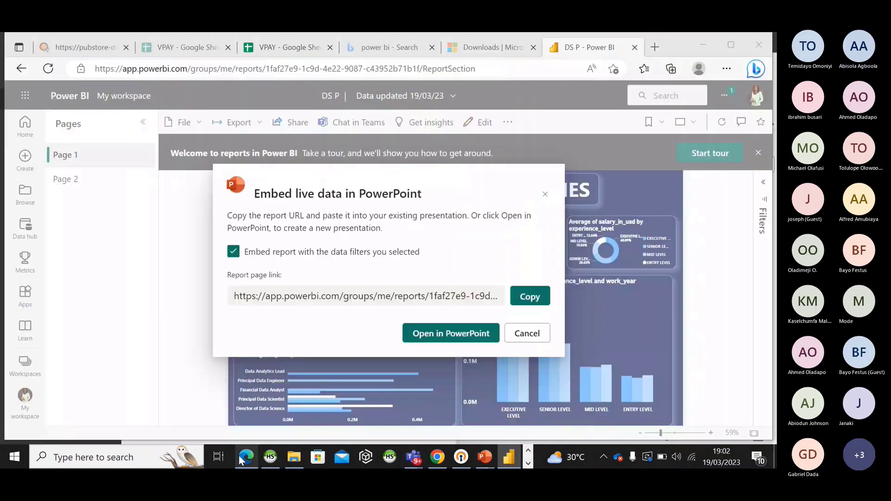
{"action": "left_click", "coordinate": [457, 335]}
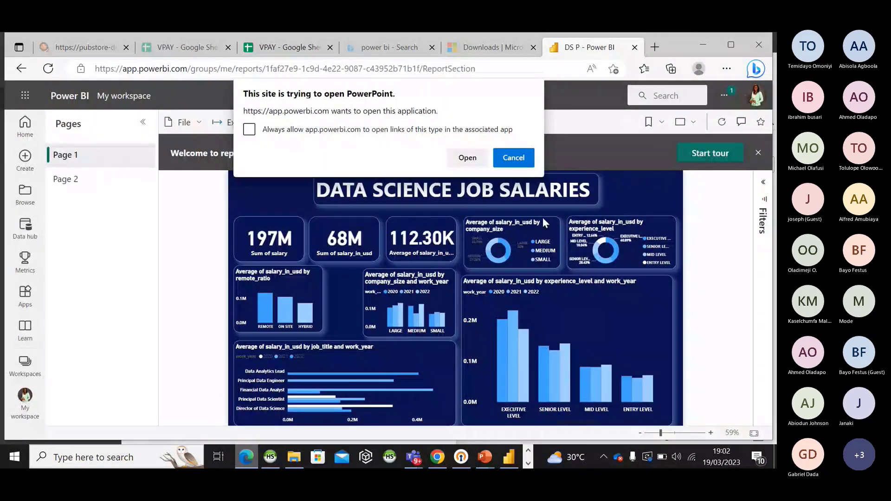
{"action": "left_click", "coordinate": [513, 155]}
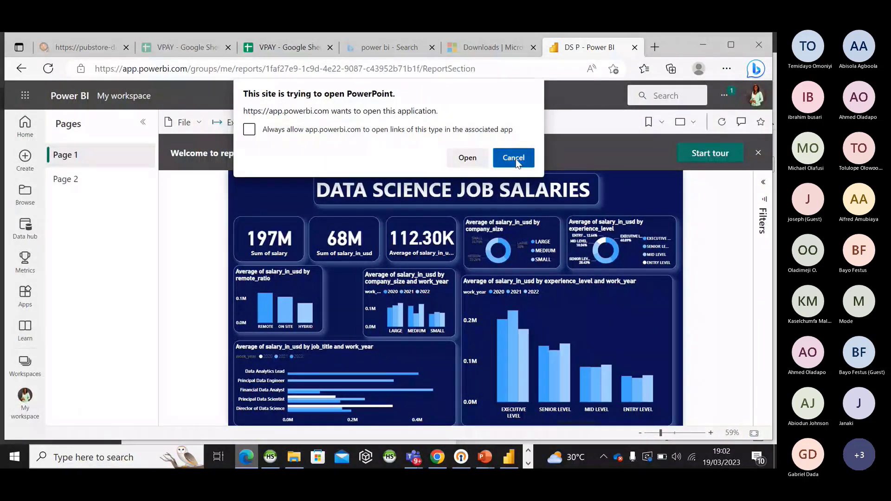
{"action": "left_click", "coordinate": [509, 457]}
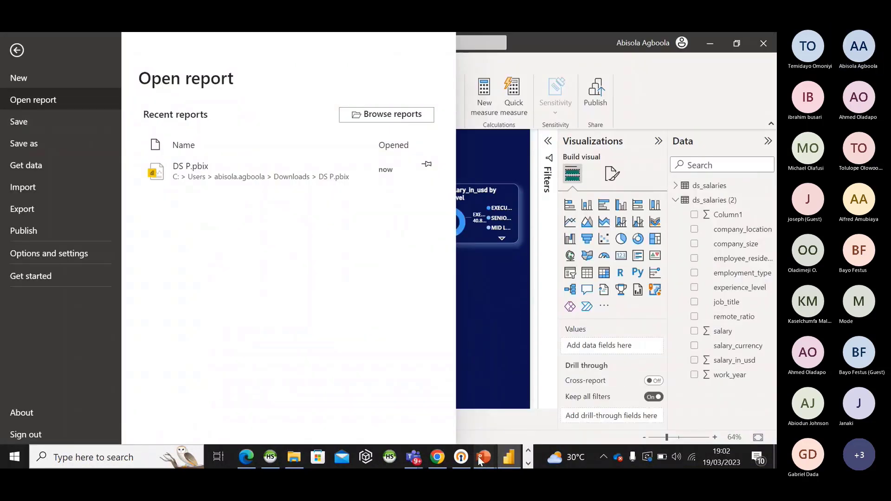
{"action": "mouse_move", "coordinate": [483, 459]}
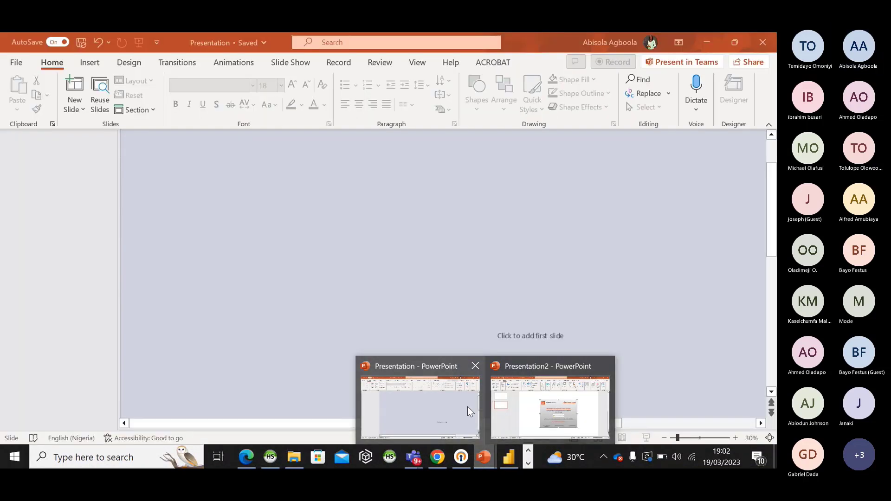
{"action": "left_click", "coordinate": [467, 407]}
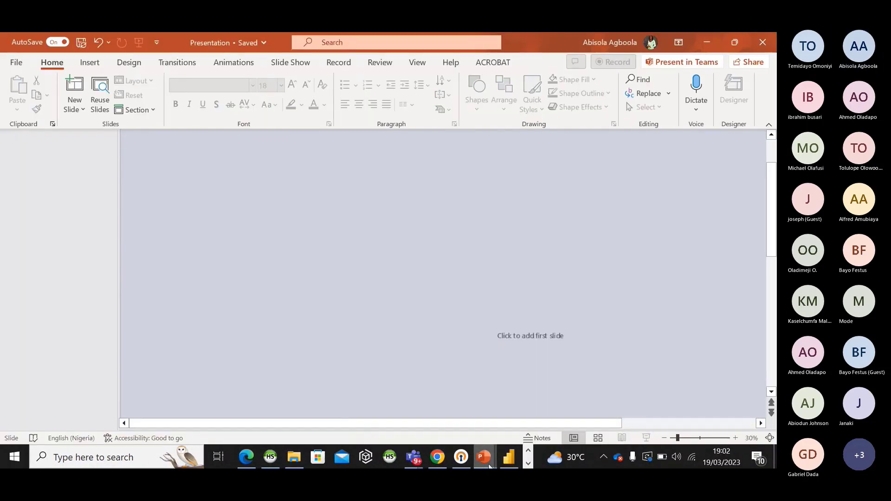
- Paste the copied Power BI report link into the Power BI add-in on Presentation2's slide 2
{"action": "mouse_move", "coordinate": [488, 465]}
{"action": "left_click", "coordinate": [529, 408]}
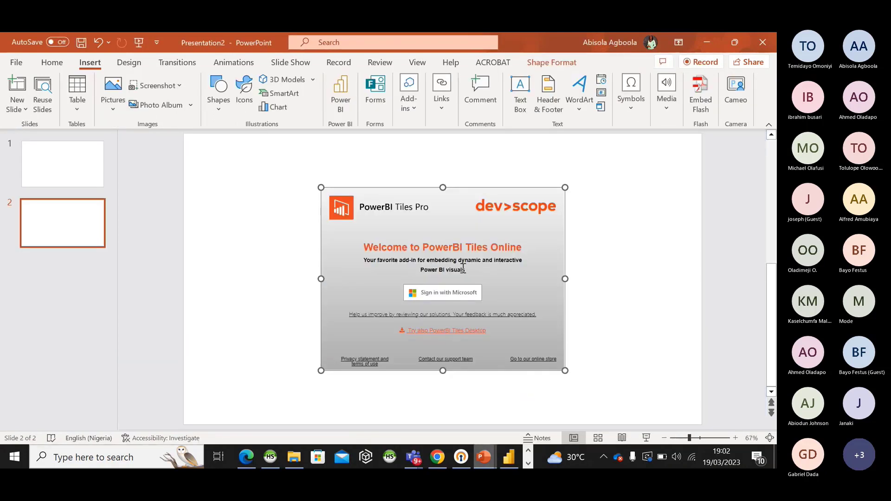
{"action": "left_click", "coordinate": [343, 111]}
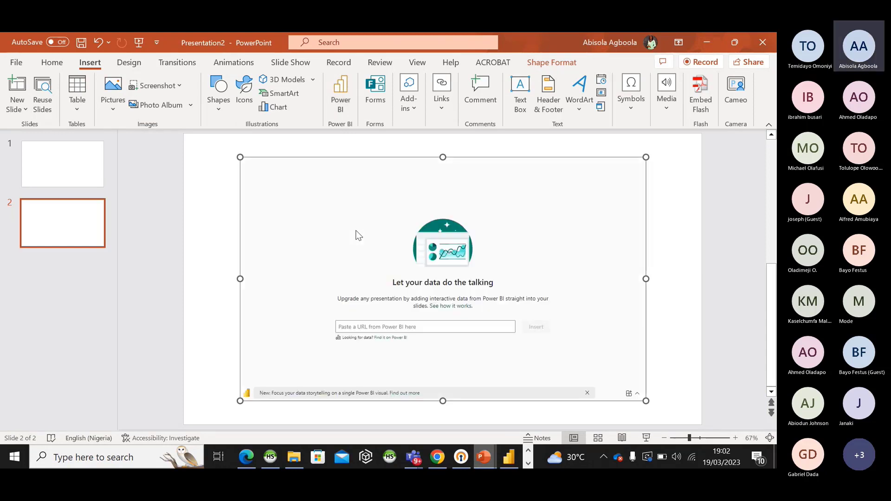
{"action": "left_click", "coordinate": [352, 329]}
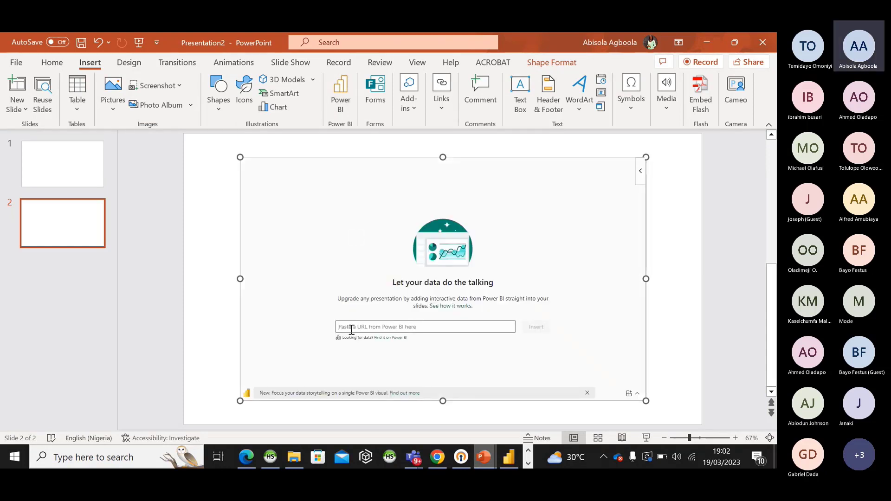
{"action": "key", "text": "ctrl+v"}
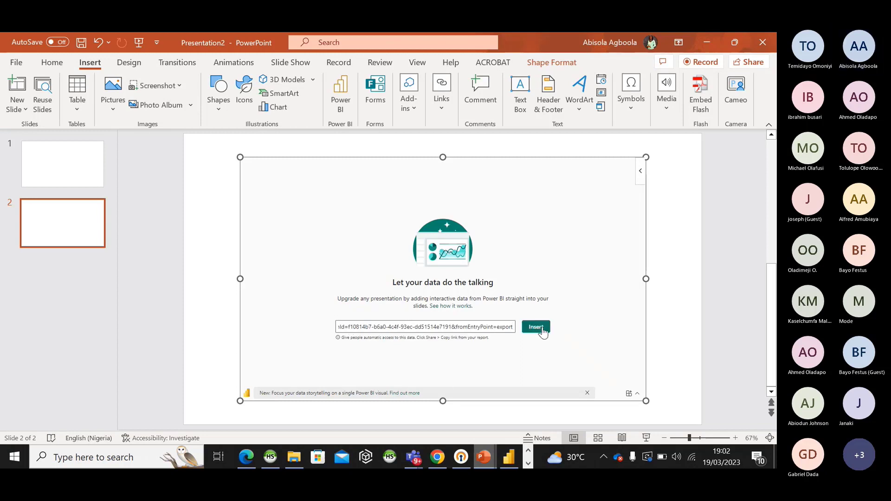
- Insert the linked Data Science Job Salaries report and let it load live on slide 2
{"action": "left_click", "coordinate": [536, 327]}
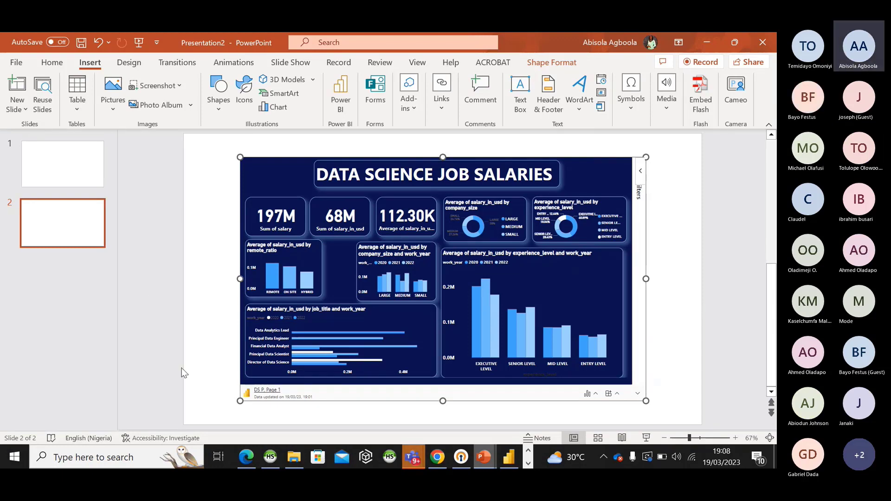
- Return to the DS P report's Page 2 in Power BI Desktop, checking page format and visuals panes
{"action": "left_click", "coordinate": [507, 460]}
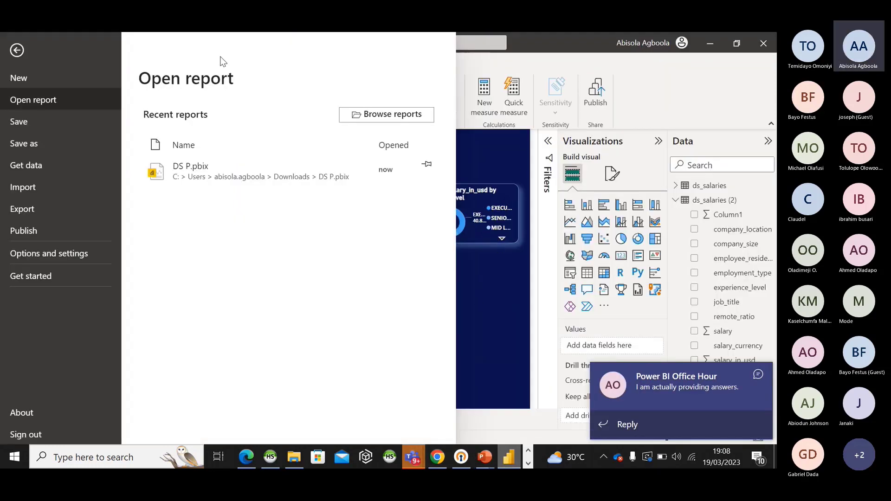
{"action": "left_click", "coordinate": [18, 50]}
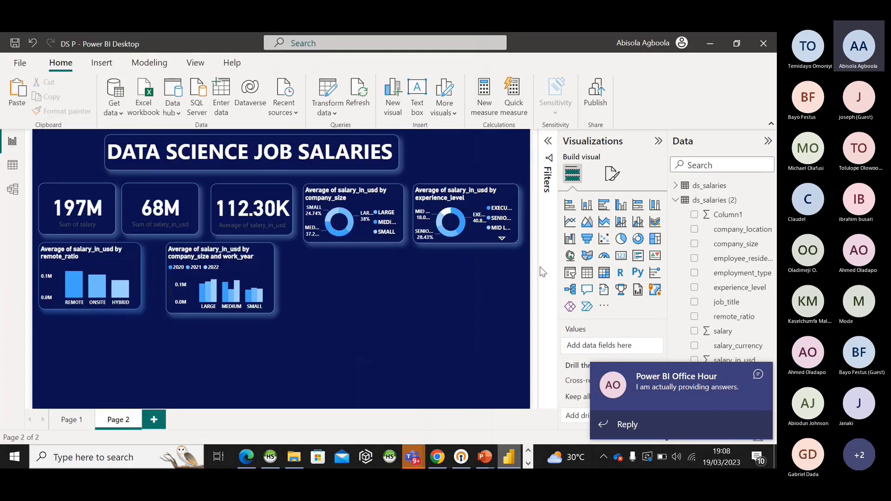
{"action": "left_click", "coordinate": [604, 307]}
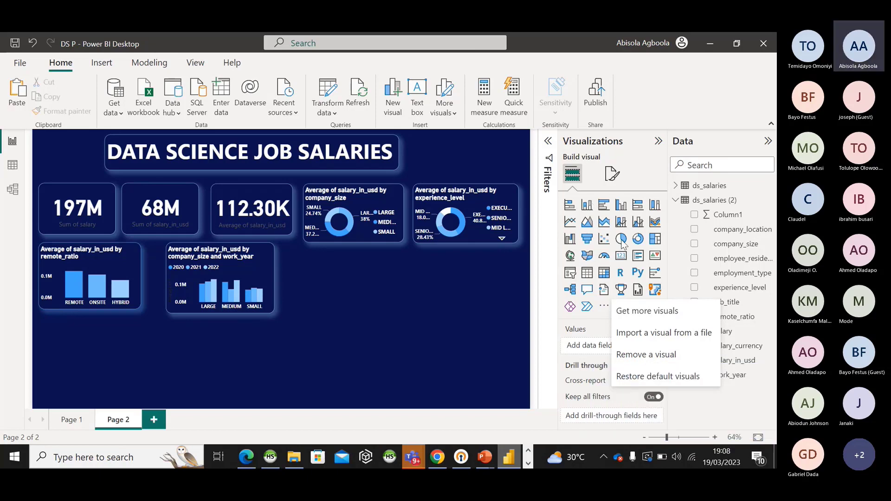
{"action": "left_click", "coordinate": [611, 176]}
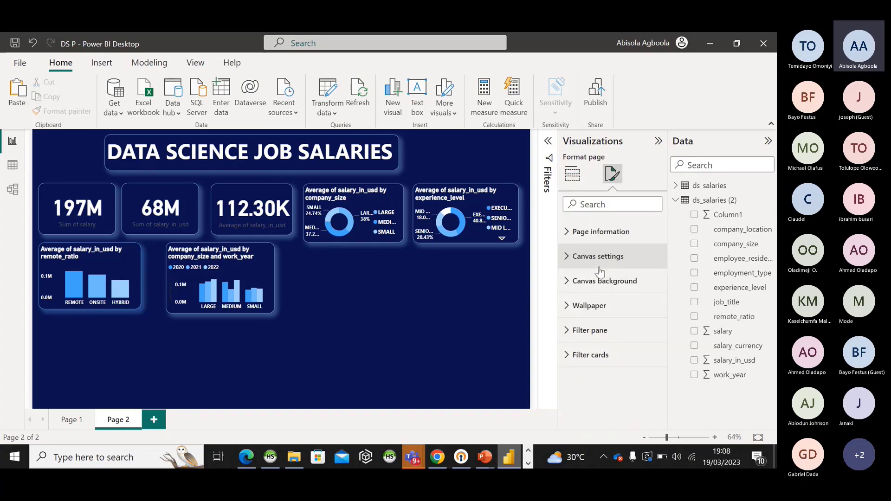
{"action": "left_click", "coordinate": [574, 190]}
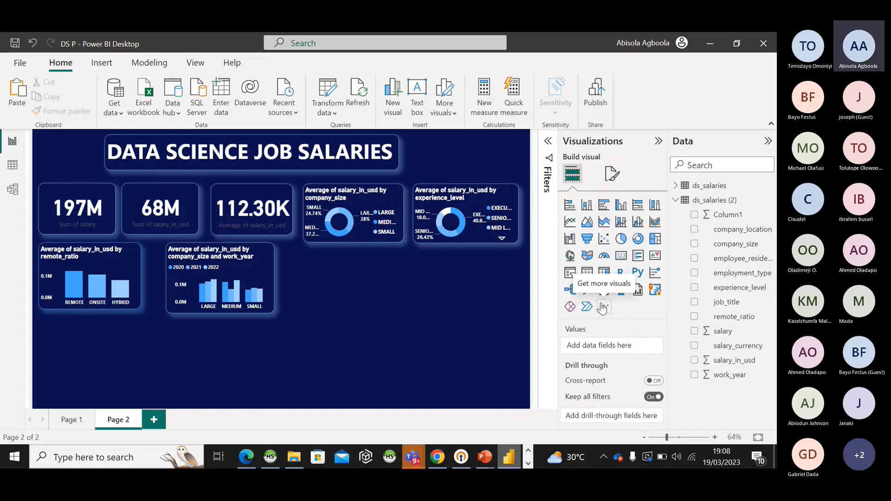